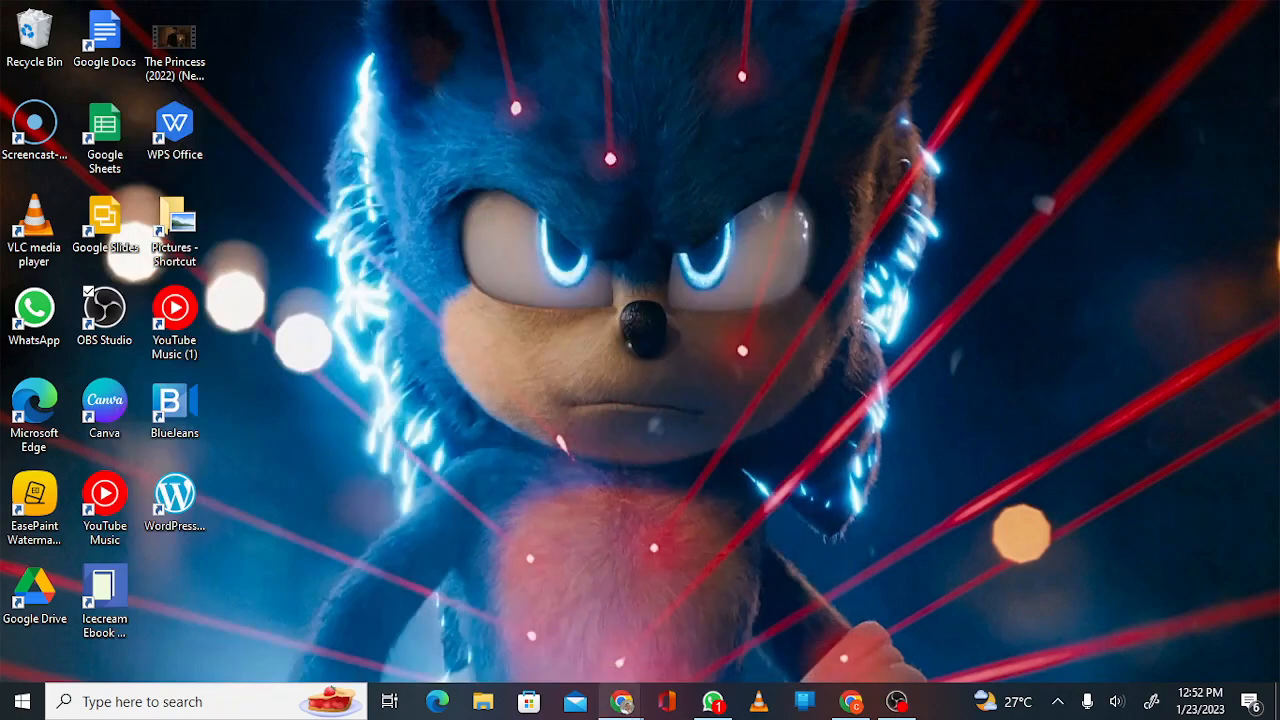
Switch to Ads Manager in Chrome and close the open editor of the Vision city 1st ad
mouse_move(622, 701)
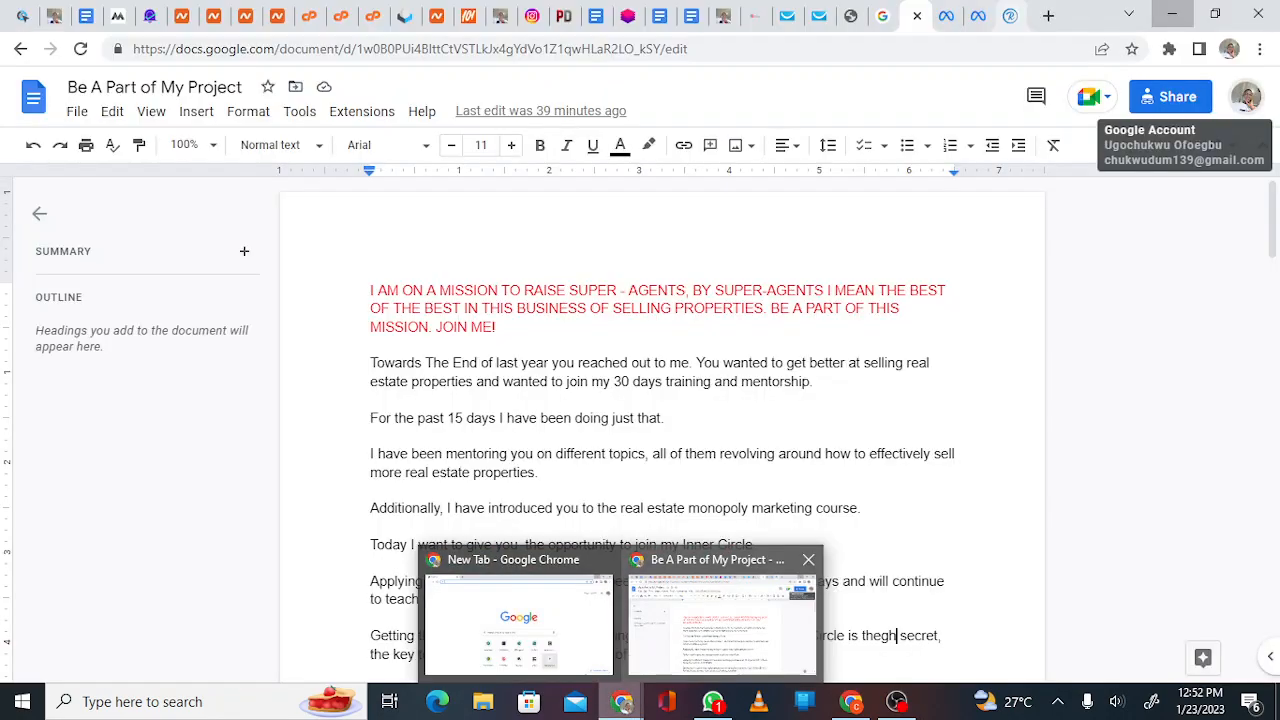
left_click(722, 624)
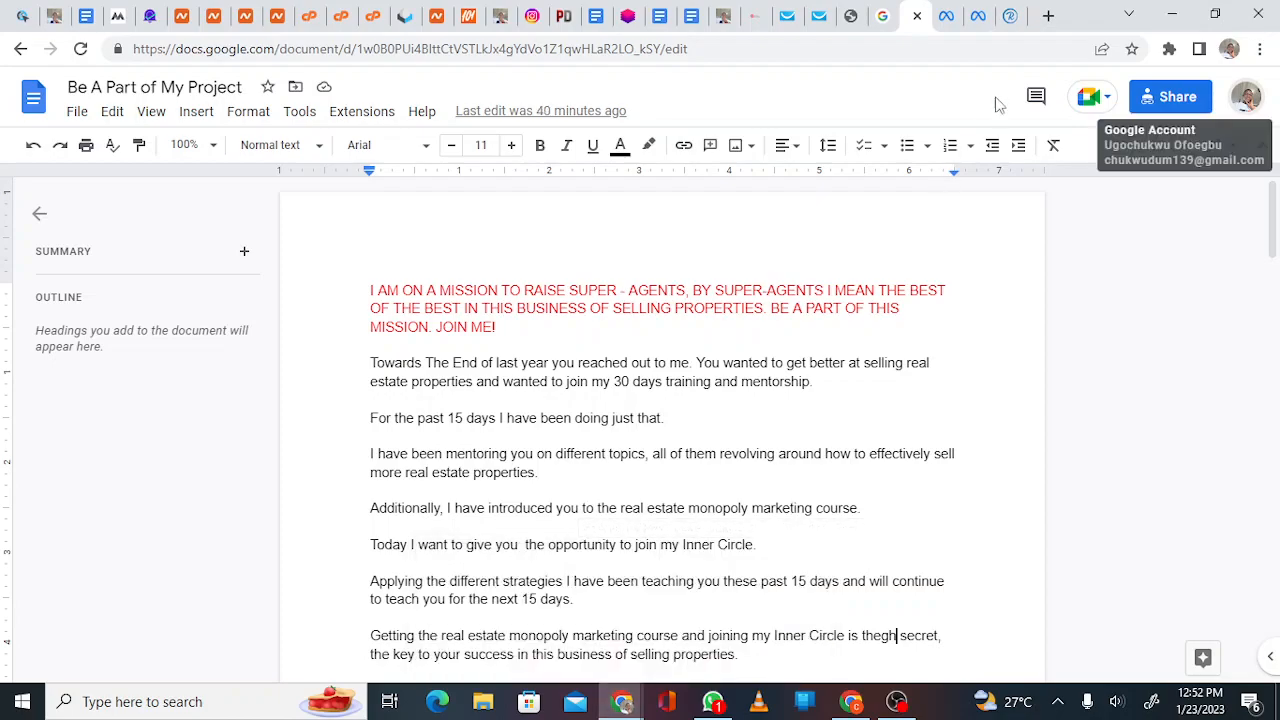
left_click(1047, 14)
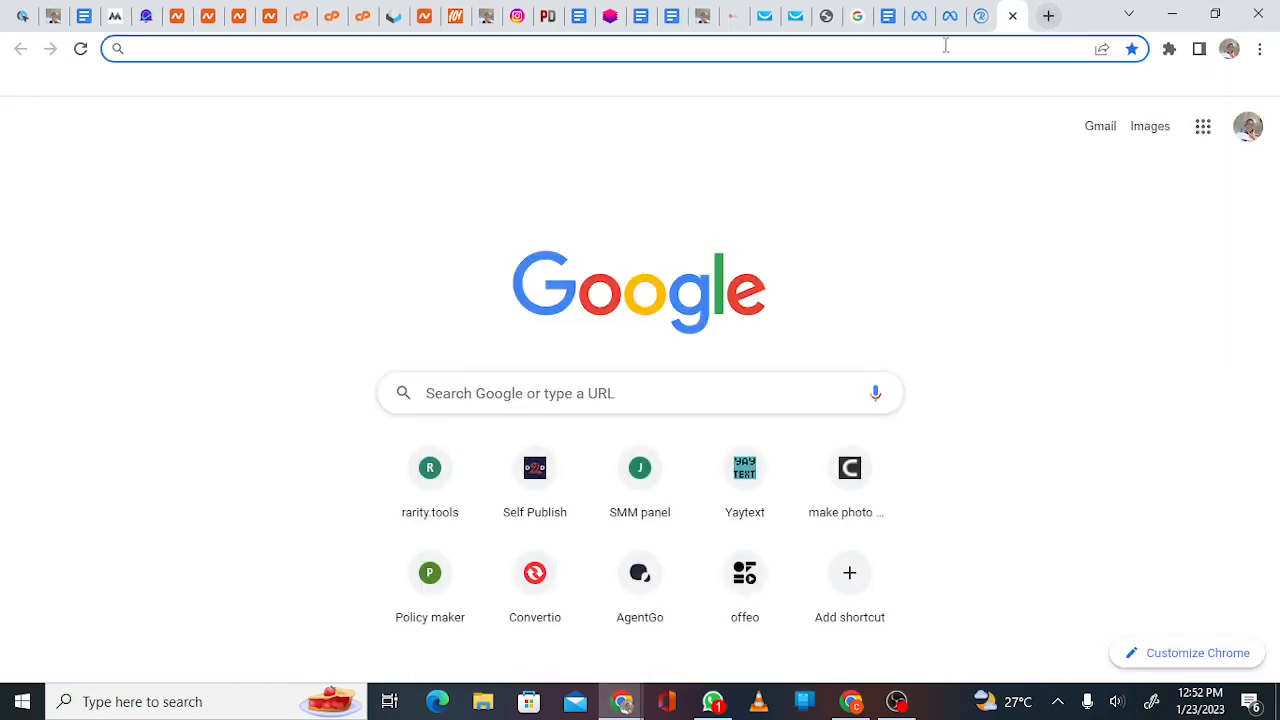
left_click(924, 12)
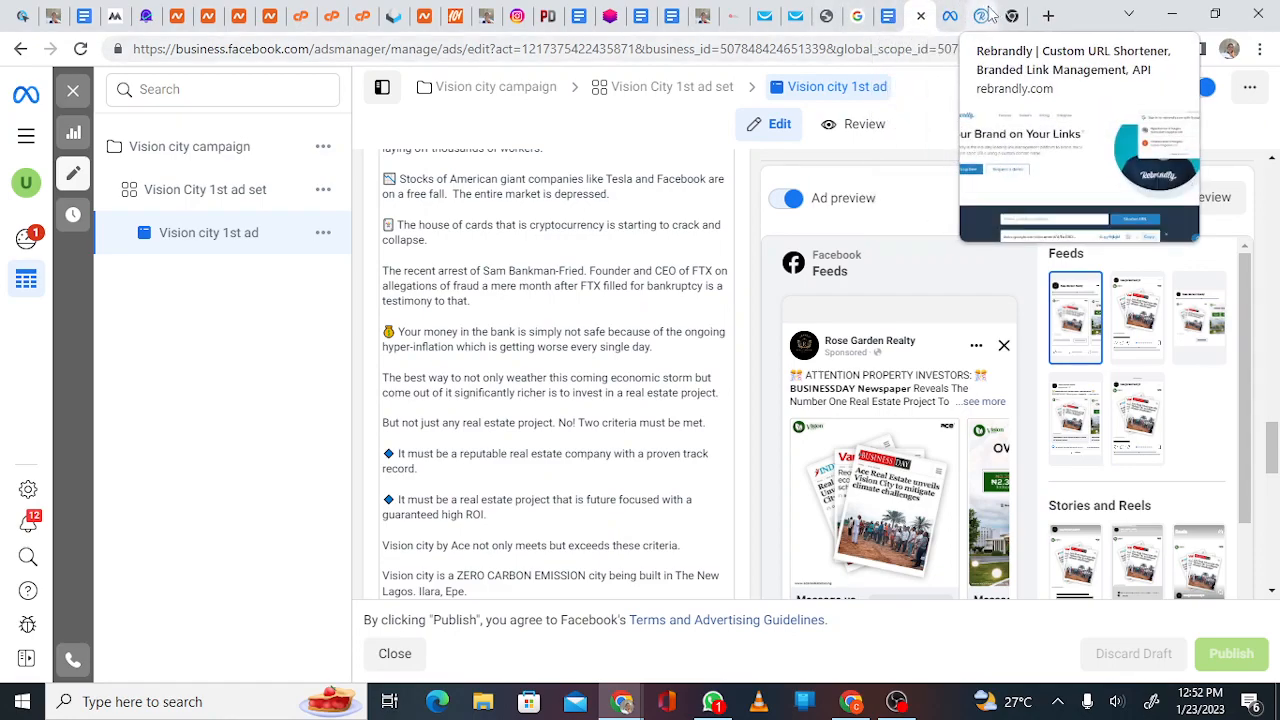
left_click(394, 660)
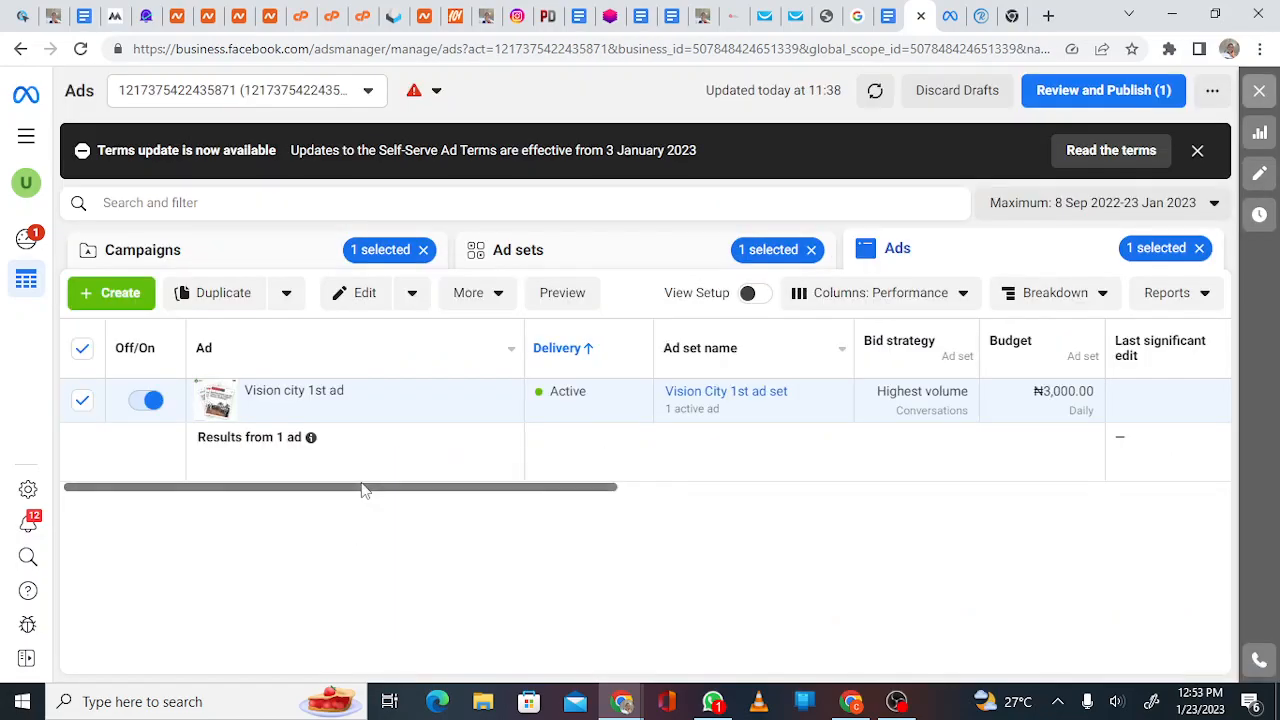
Dismiss the new ad set or ad form and switch to the ad account under Rose Garden Realty
left_click(121, 293)
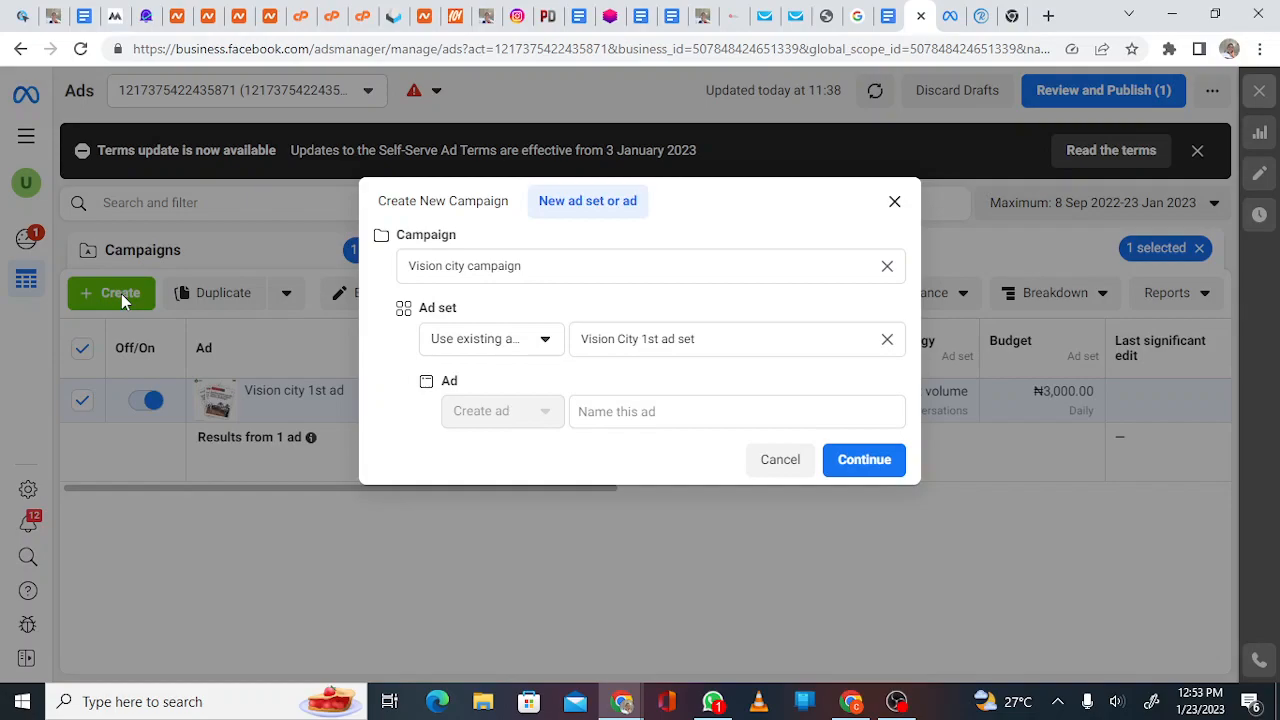
left_click(894, 201)
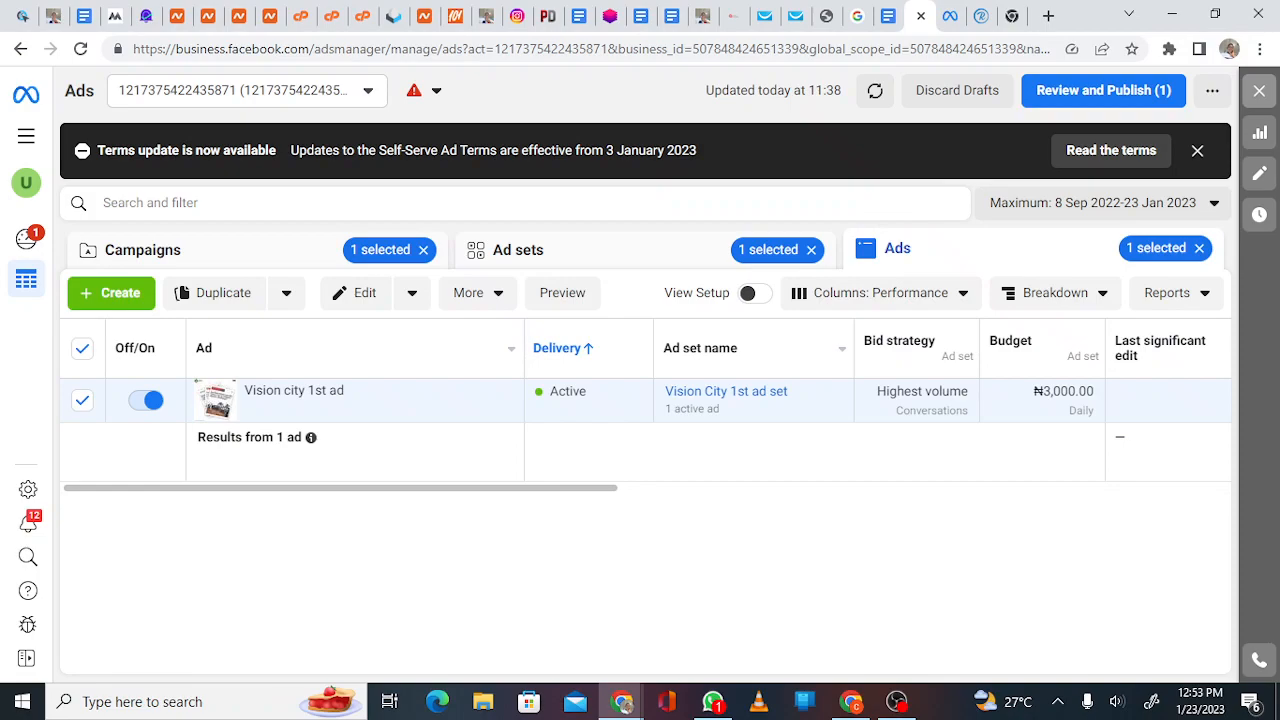
left_click(295, 100)
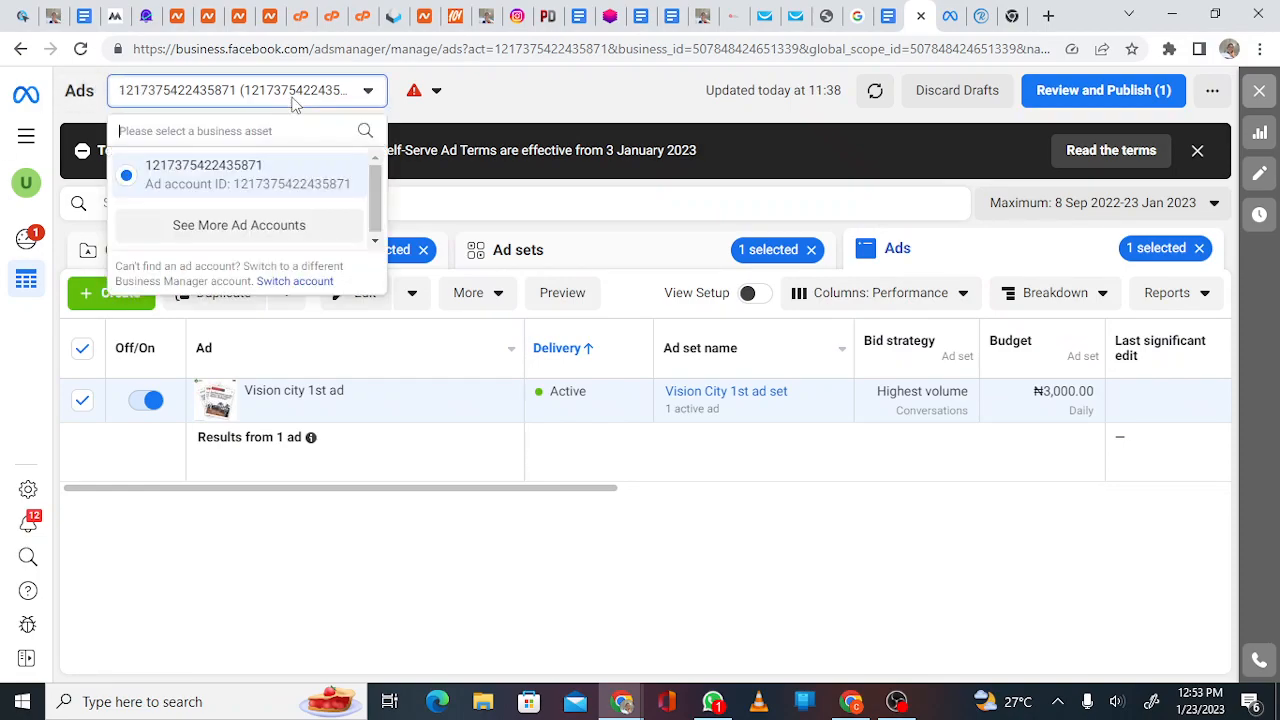
left_click(238, 234)
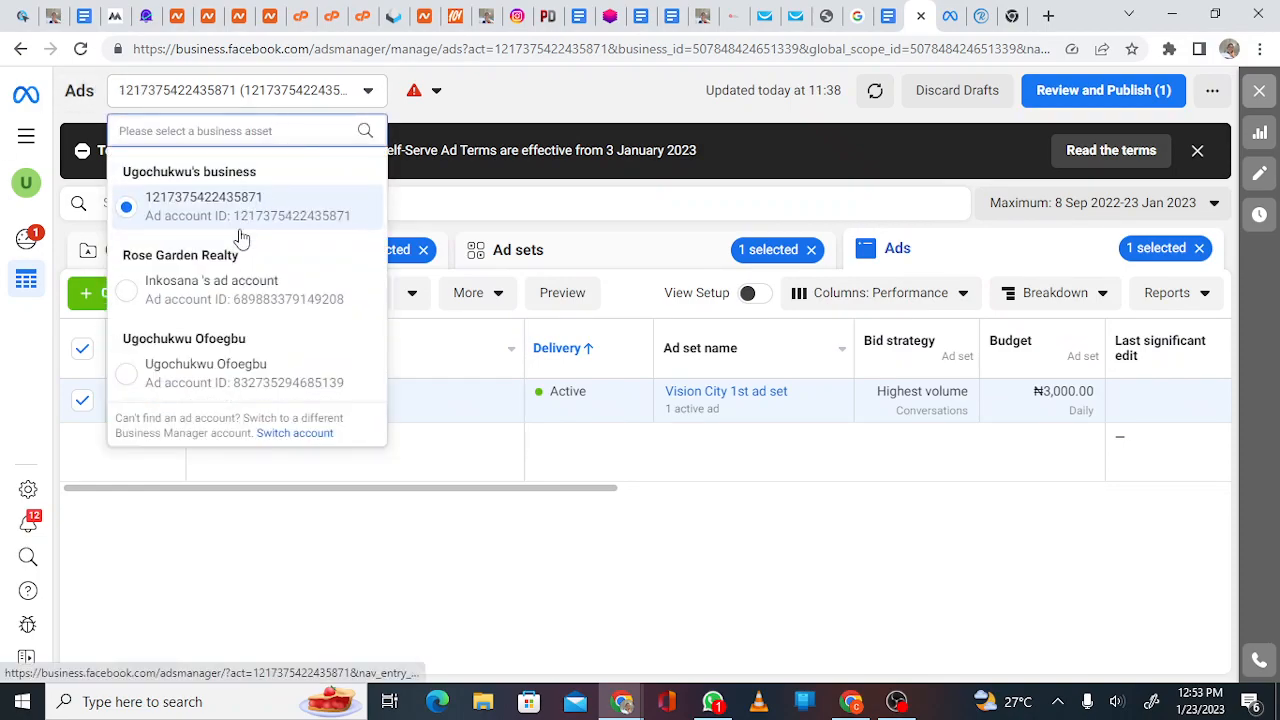
left_click(211, 303)
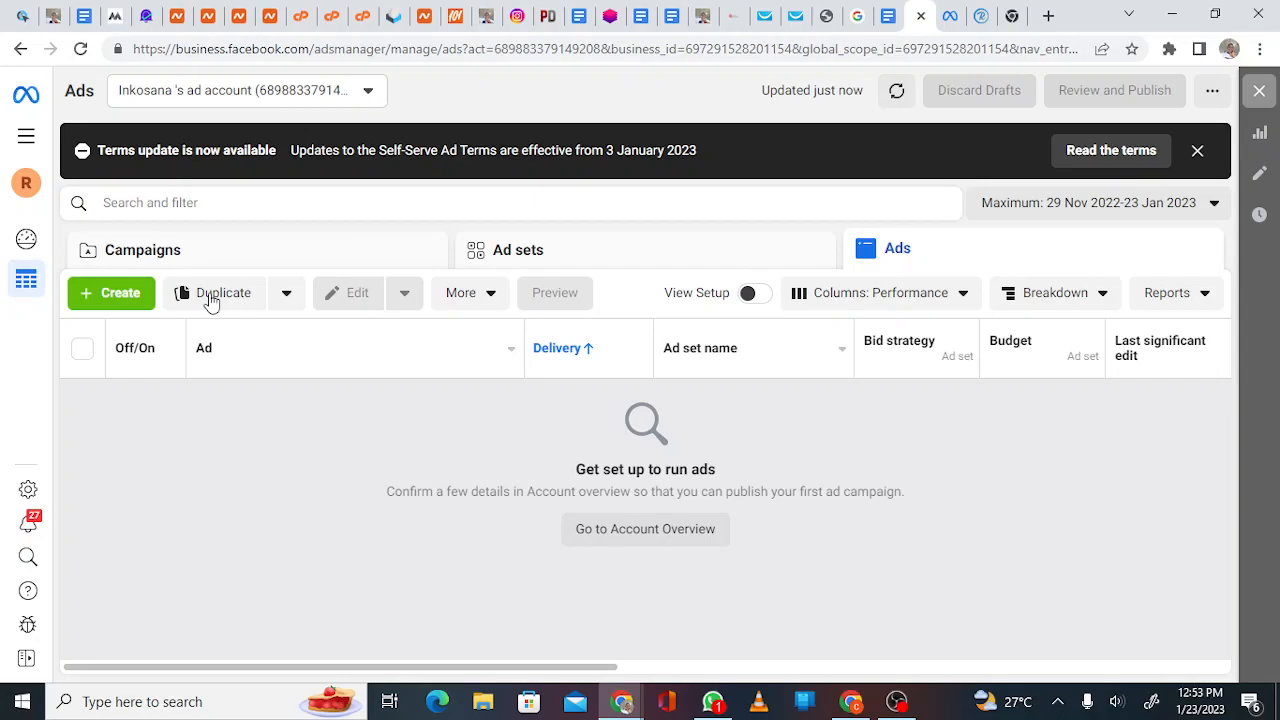
Create a new campaign with the Engagement objective
left_click(116, 298)
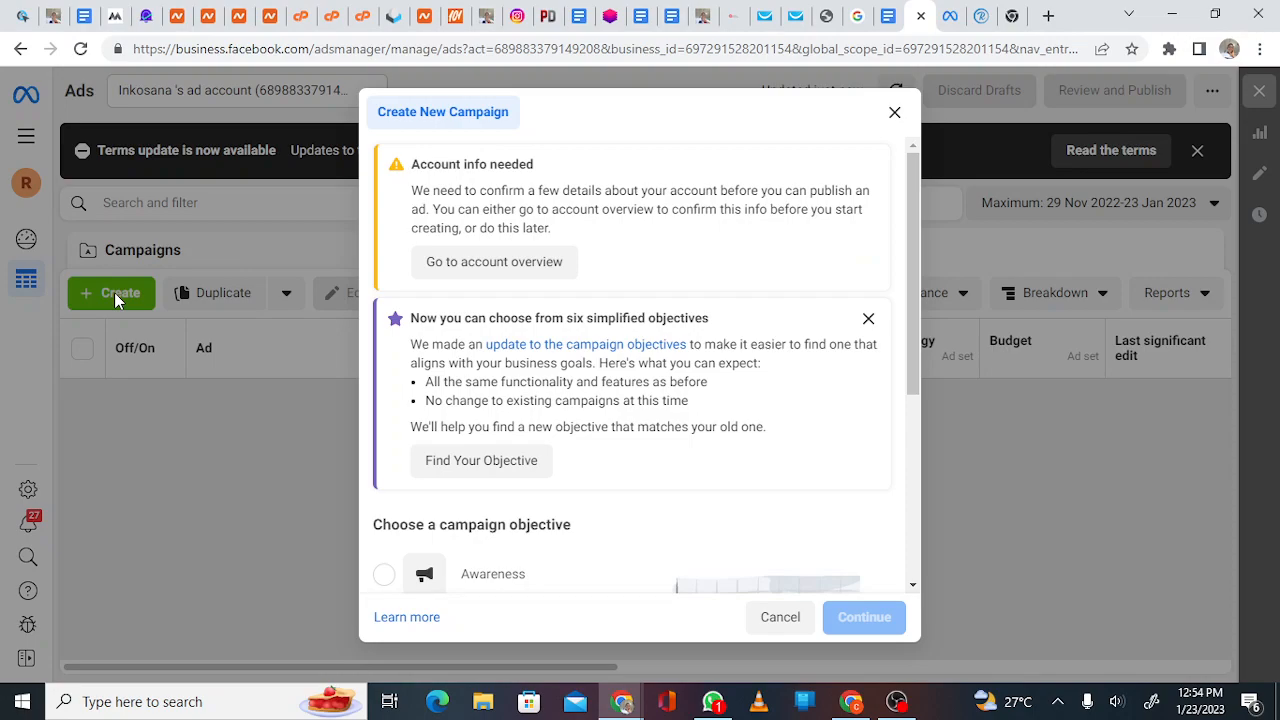
scroll(640, 400, "down", 4)
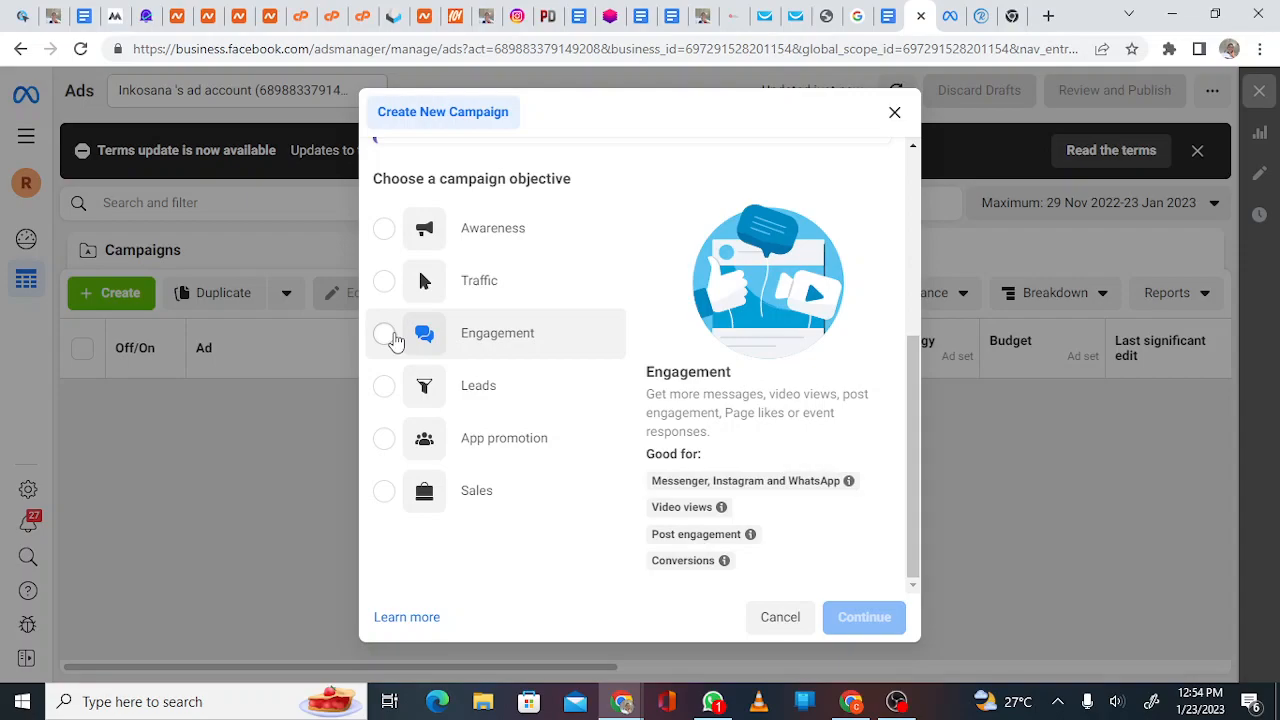
left_click(392, 336)
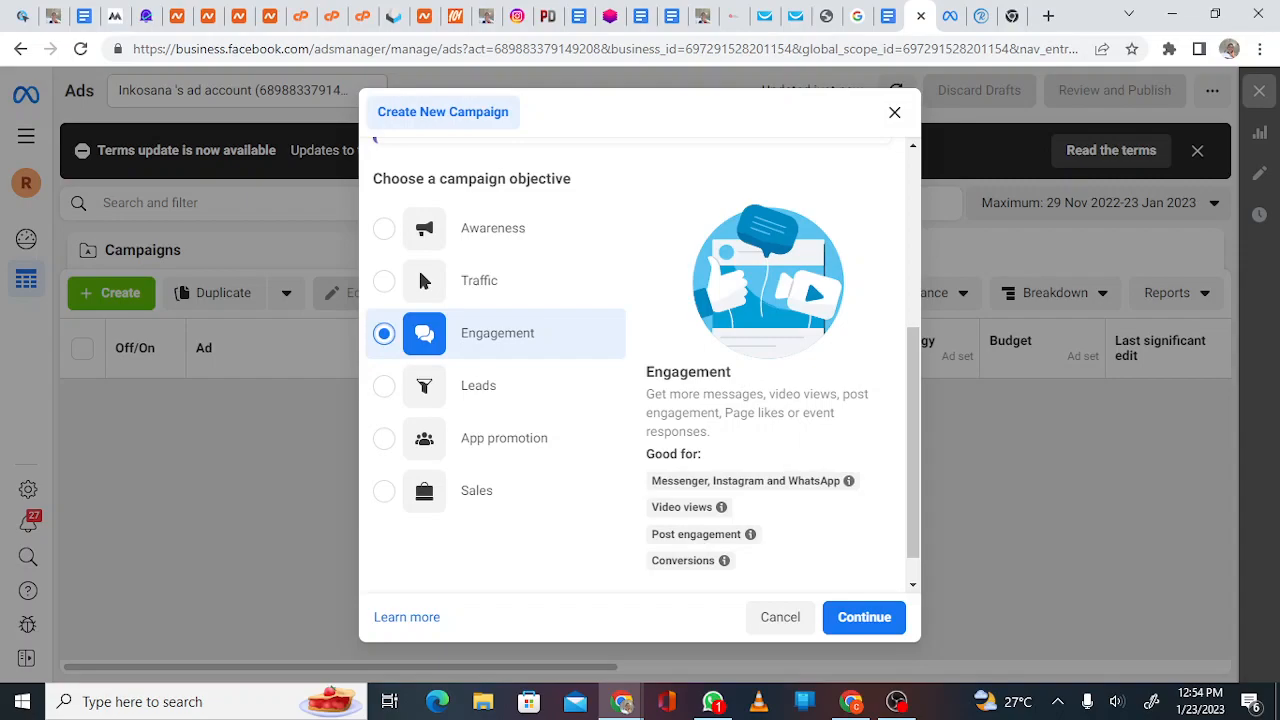
mouse_move(756, 481)
left_click(864, 617)
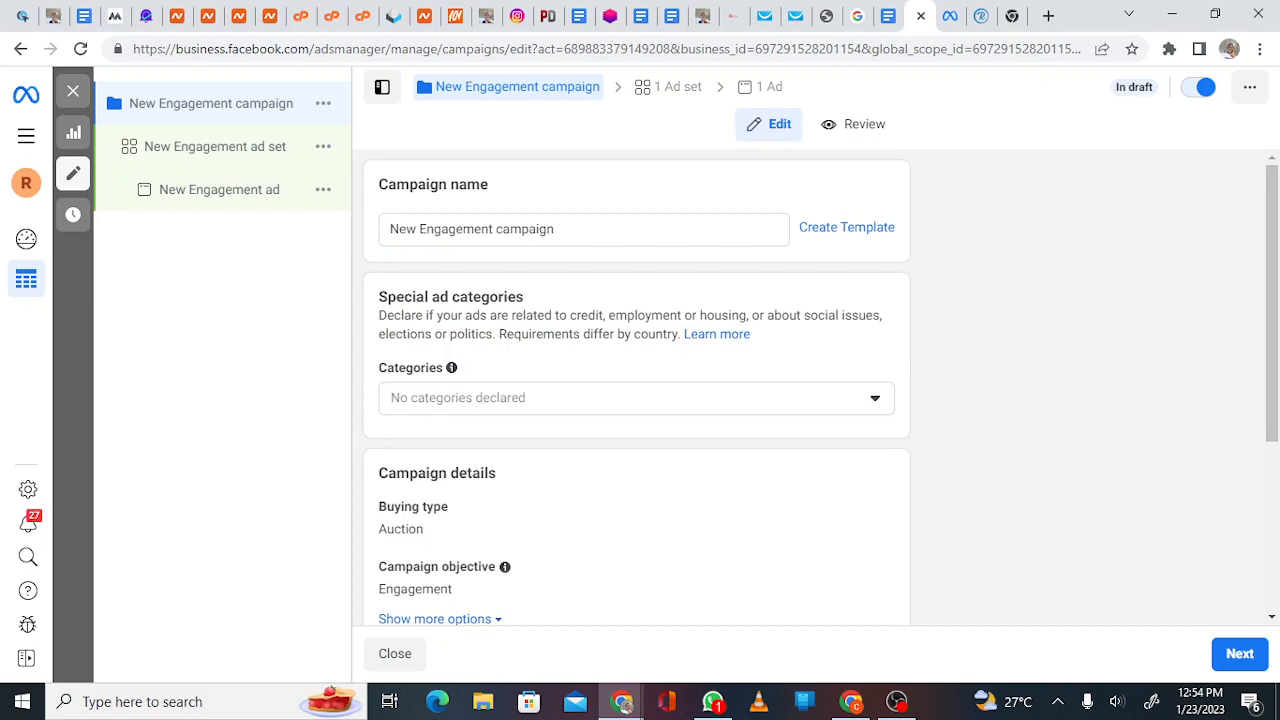
scroll(636, 390, "down", 3)
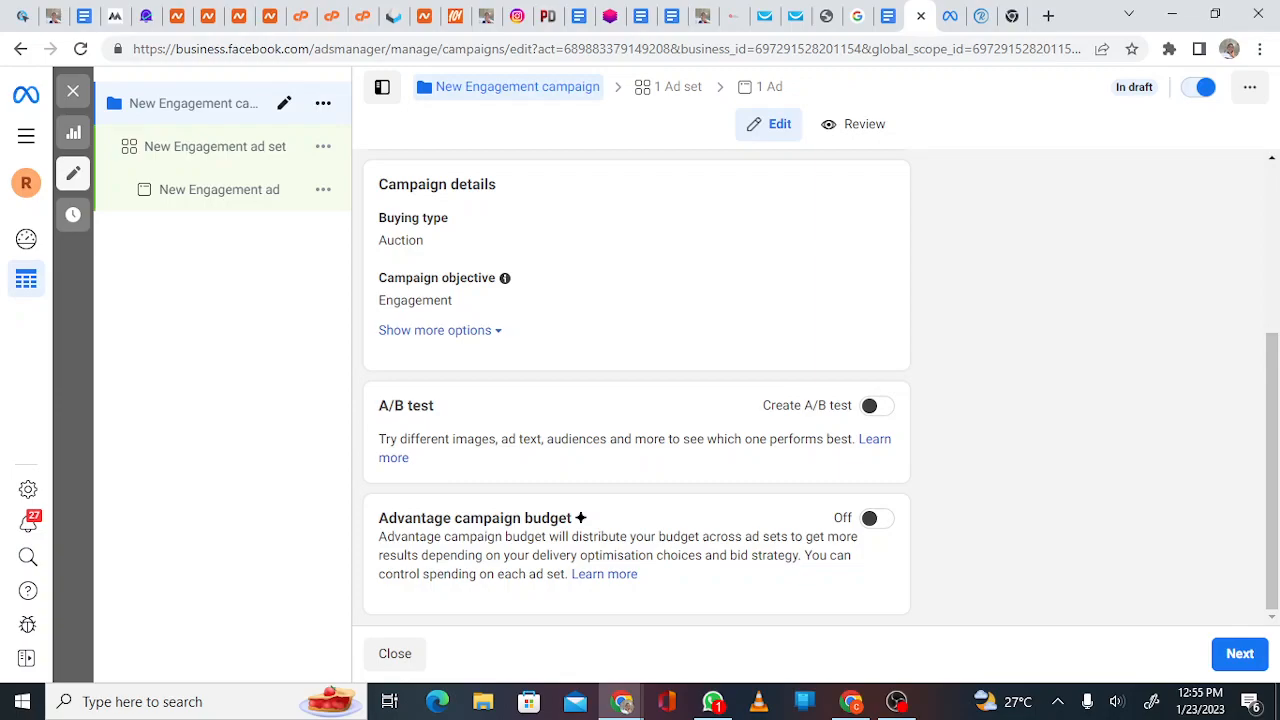
scroll(429, 457, "up", 3)
key("alt+Tab")
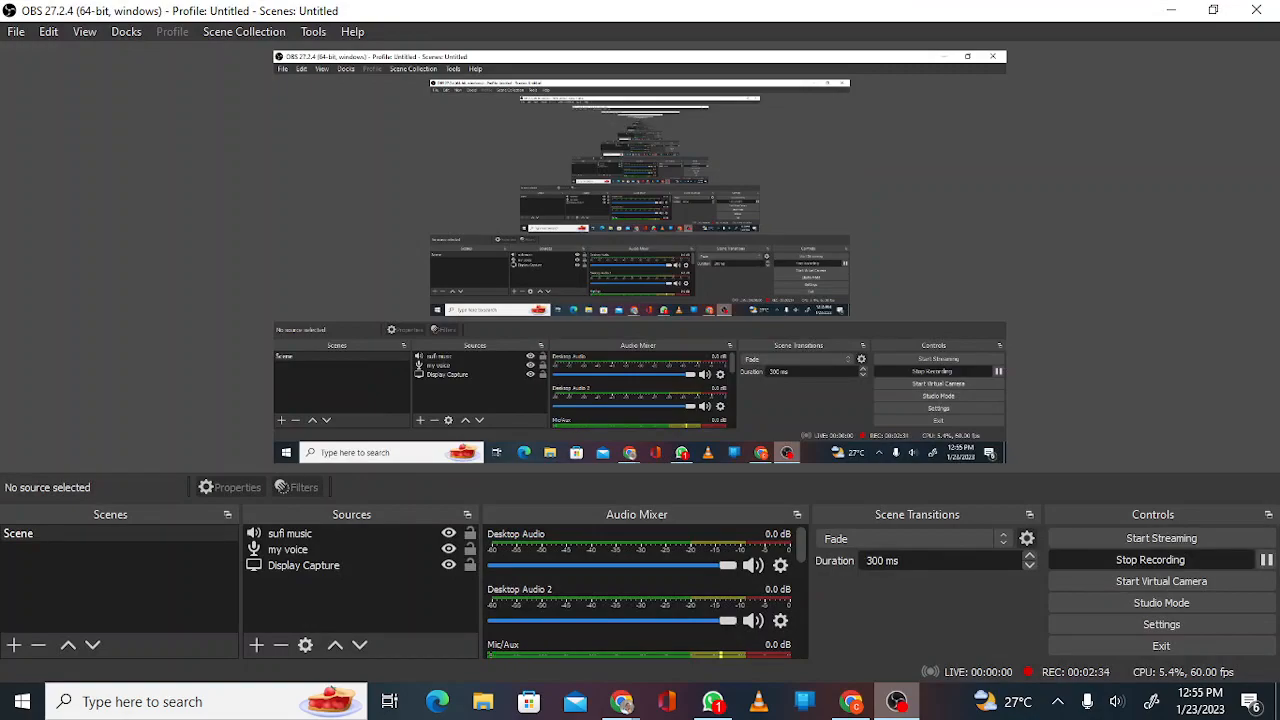
mouse_move(622, 700)
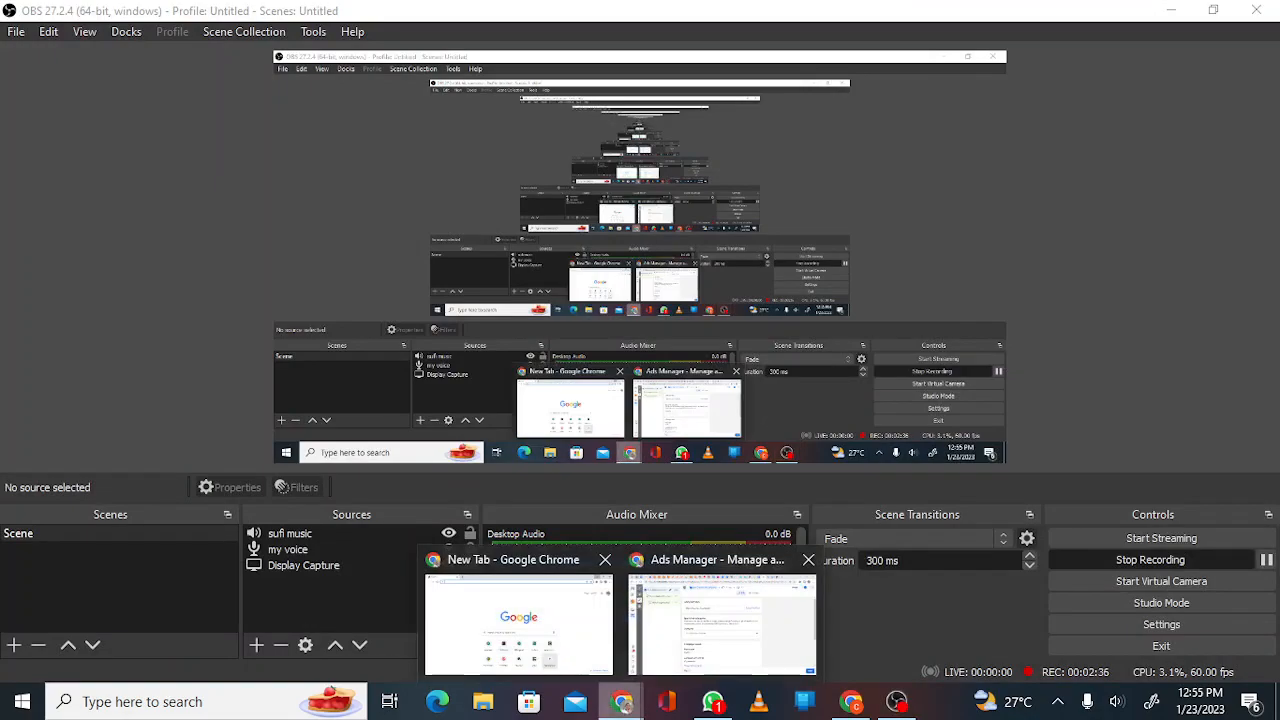
left_click(722, 622)
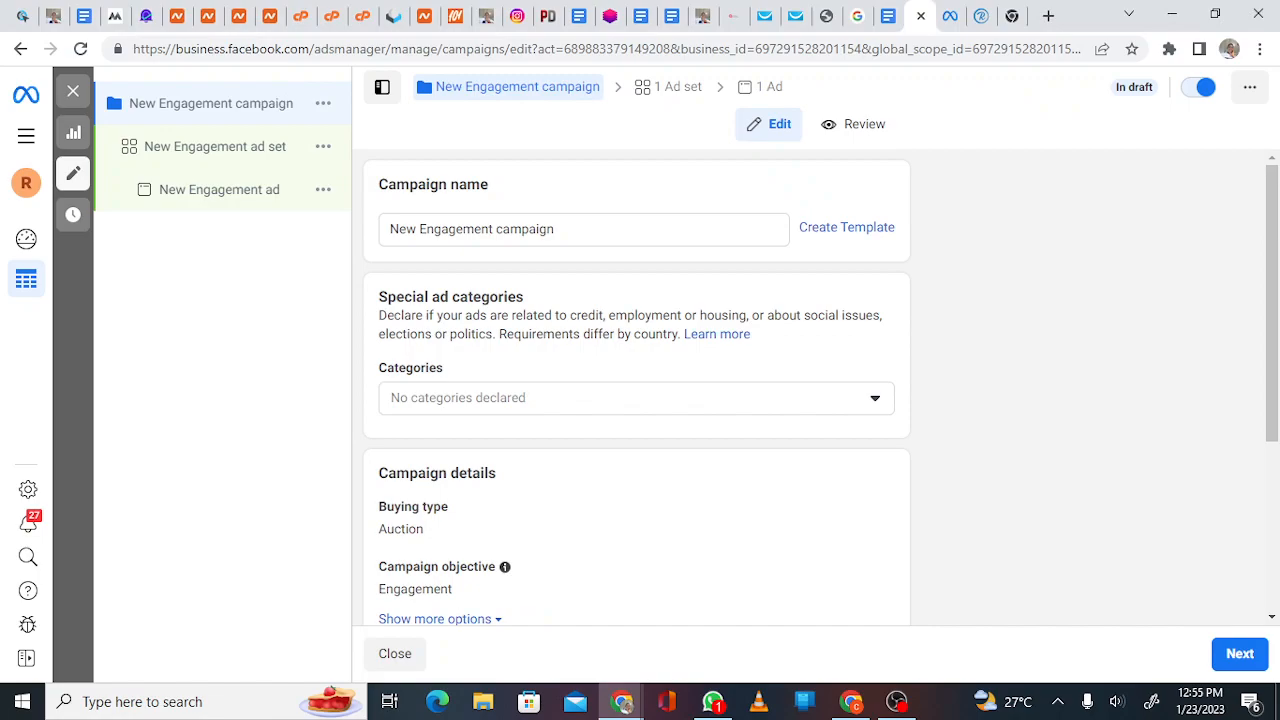
Rename the campaign as "Inner Circle campaign"
left_click(548, 226)
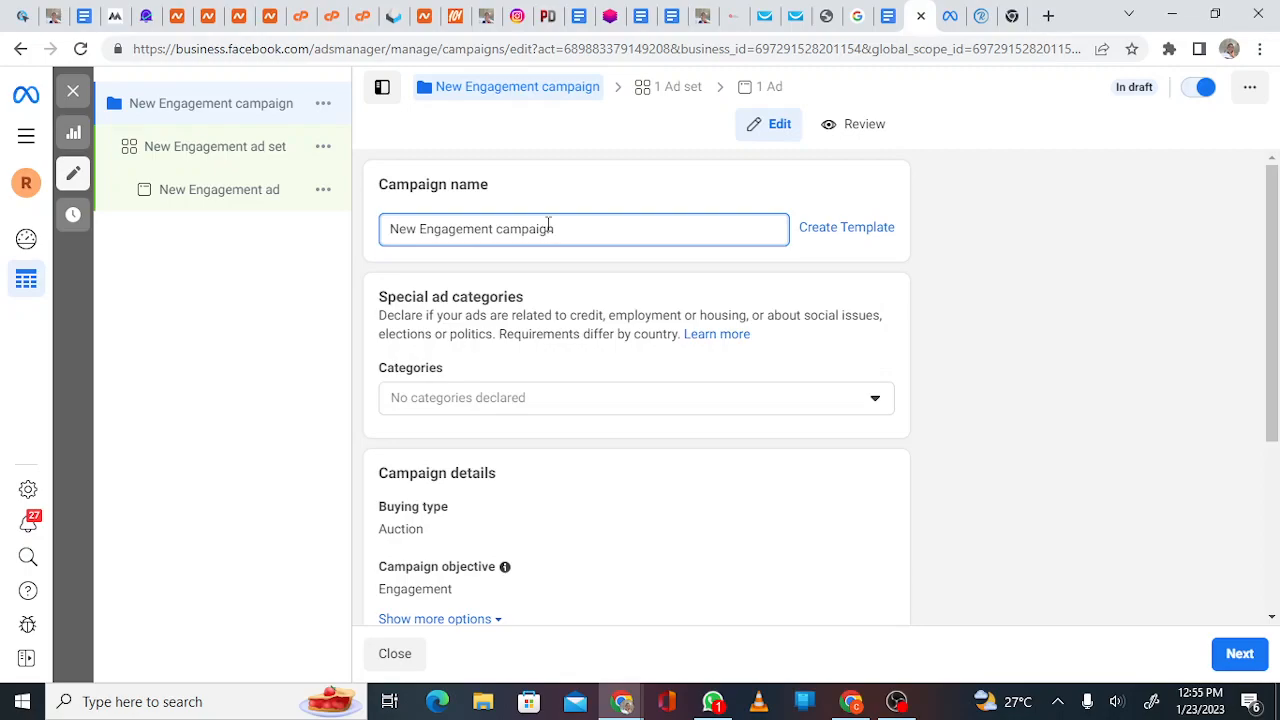
left_click(548, 226)
key("Left")
key("Left")
key("Left")
key("Left")
key("Left")
key("Left")
key("BackSpace")
key("BackSpace")
key("BackSpace")
key("BackSpace")
key("BackSpace")
key("BackSpace")
key("BackSpace")
key("BackSpace")
key("BackSpace")
key("BackSpace")
key("BackSpace")
key("BackSpace")
key("BackSpace")
key("BackSpace")
key("BackSpace")
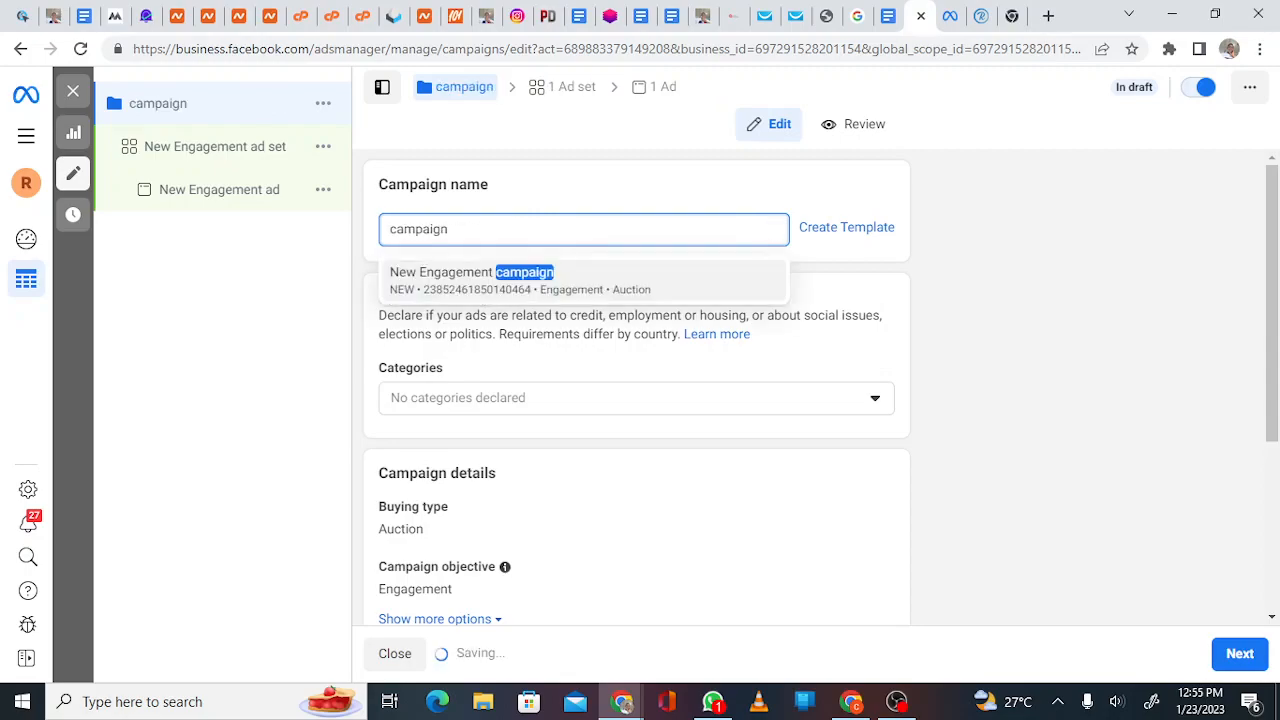
type("Inner Ci")
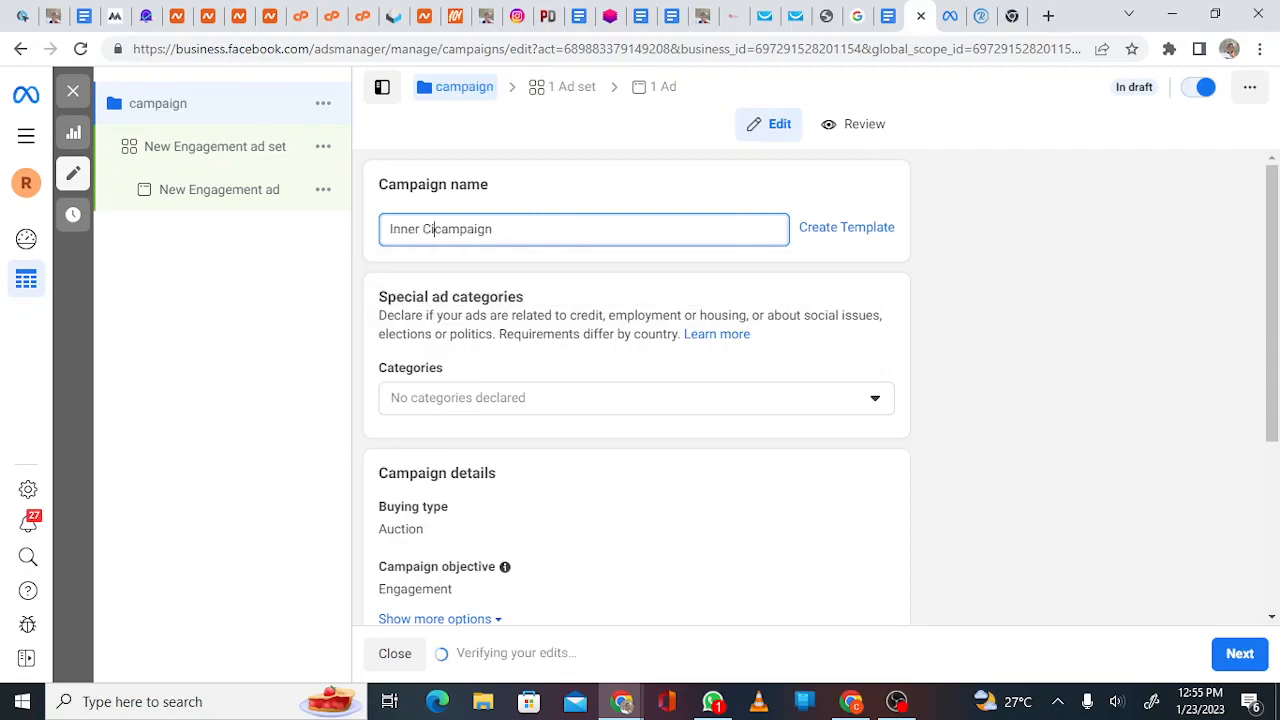
type("rclw")
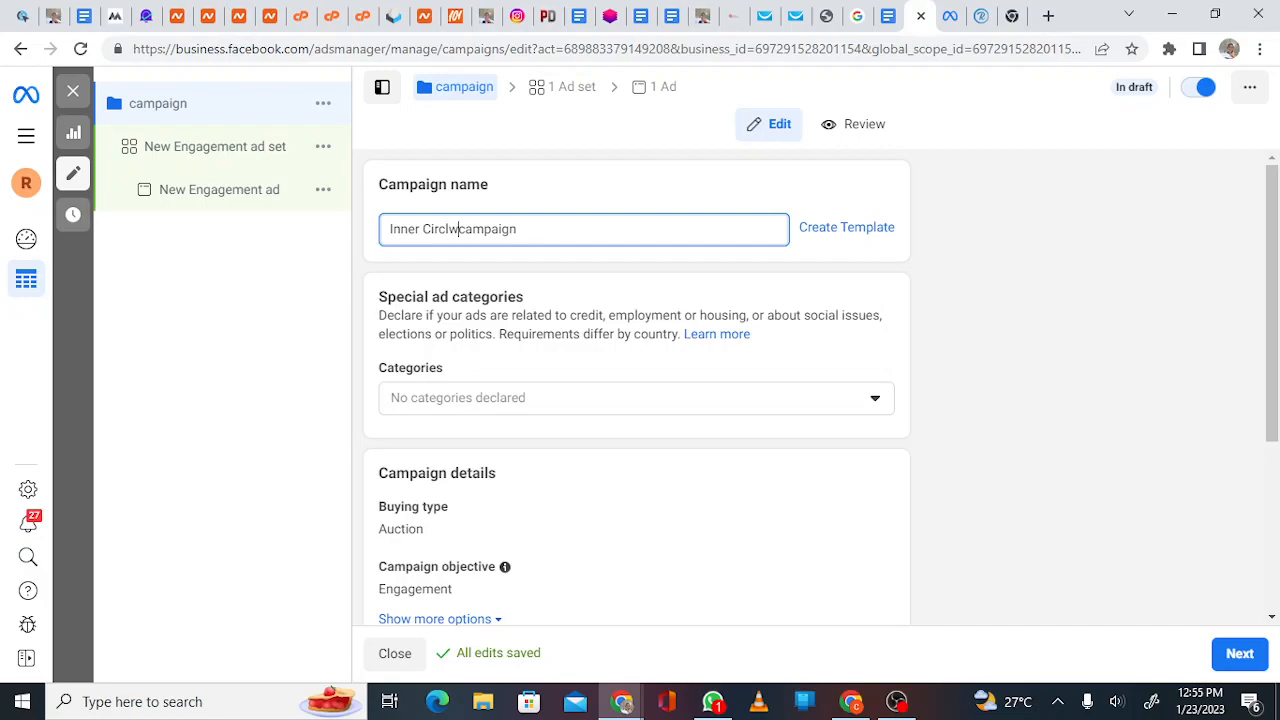
key("BackSpace")
type("e")
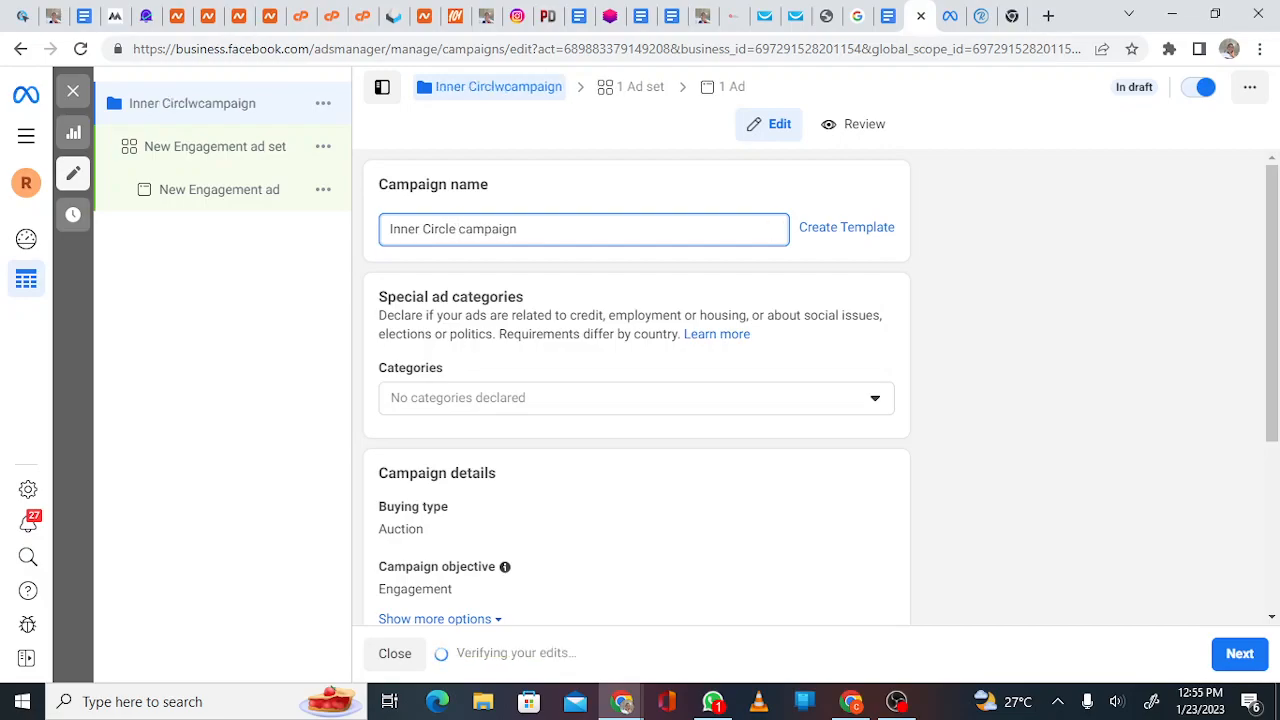
Review the remaining campaign settings, including A/B test and Advantage campaign budget, and continue to the ad set
scroll(636, 400, "down", 2)
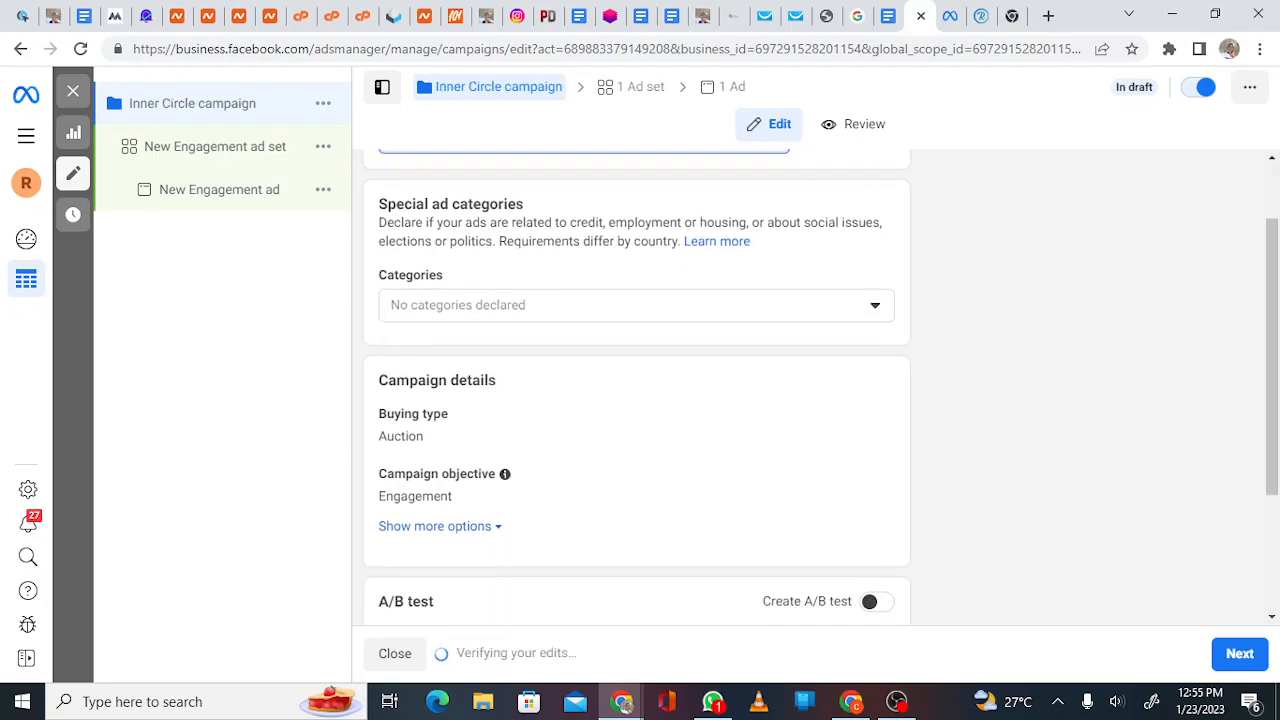
scroll(636, 400, "down", 2)
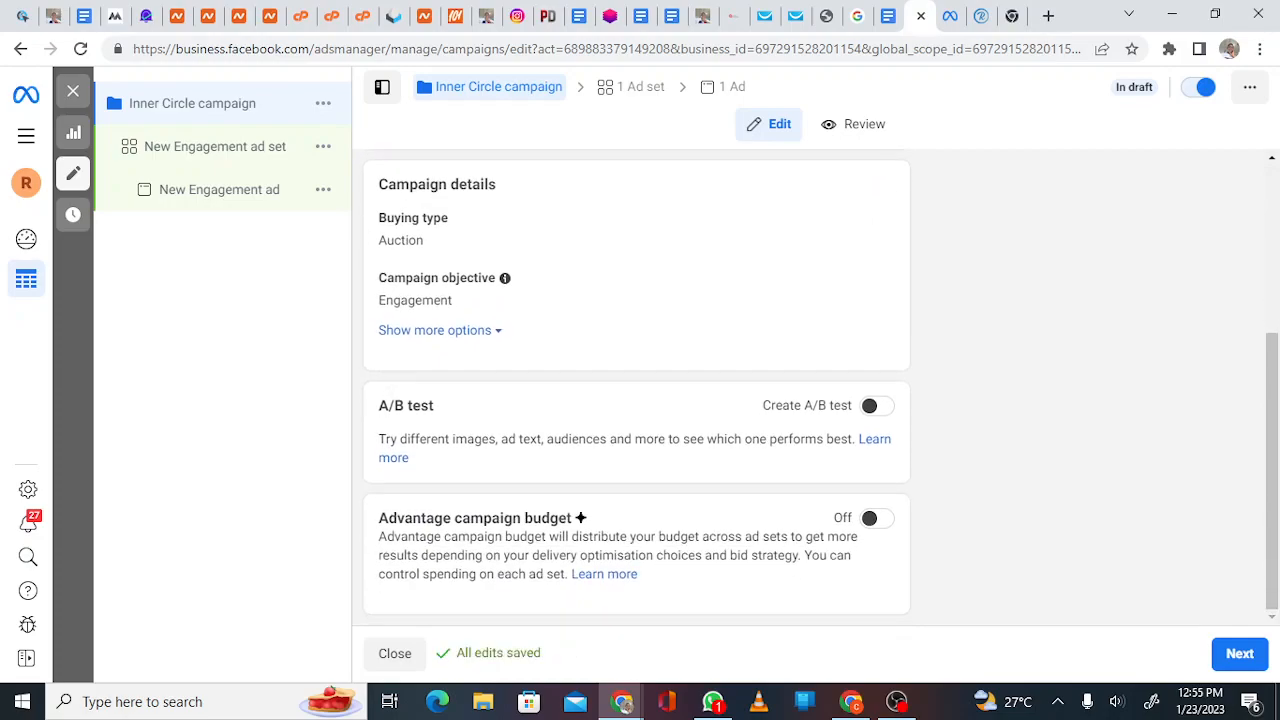
left_click(1240, 654)
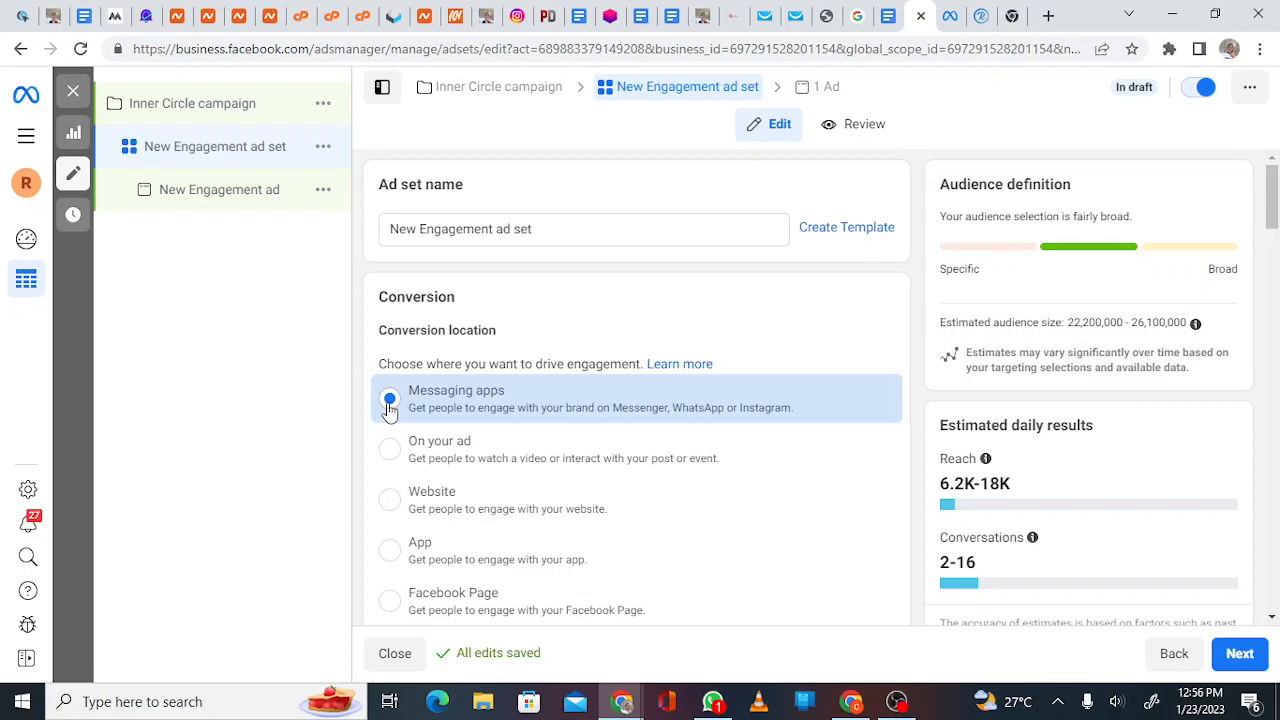
Make WhatsApp the ad set's only messaging destination, deselecting Messenger
scroll(390, 410, "down", 1)
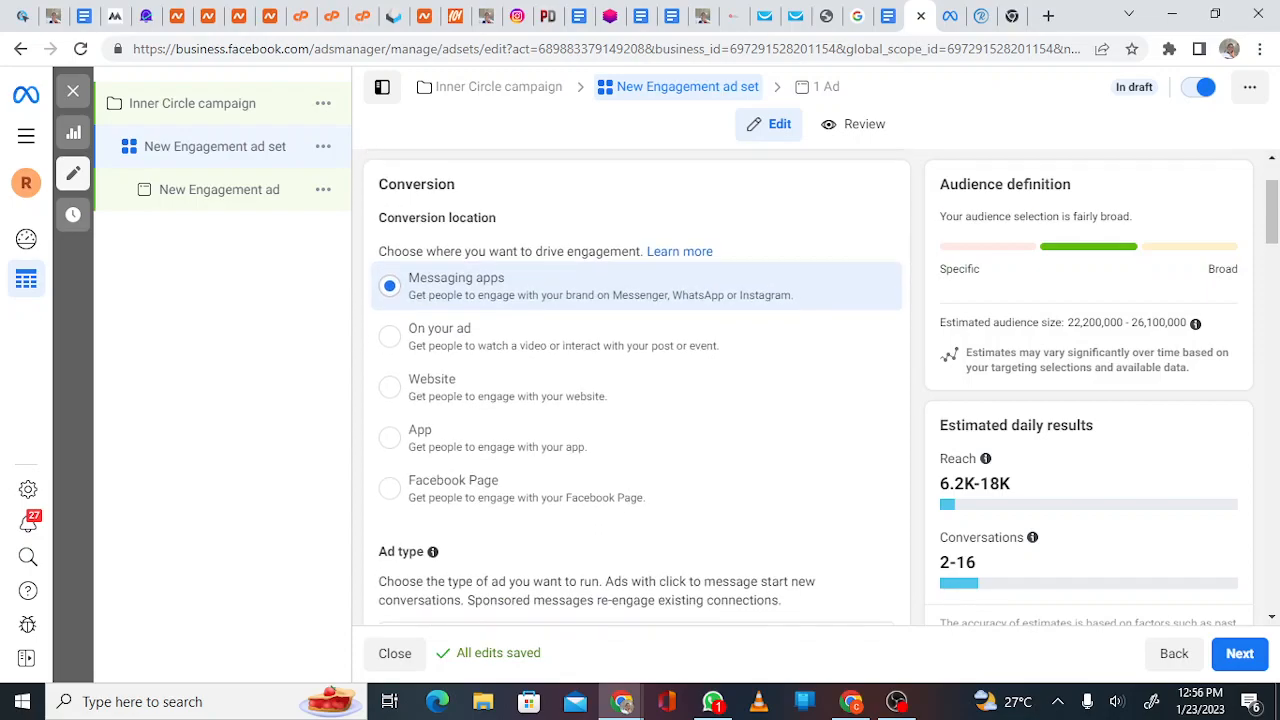
scroll(636, 390, "down", 4)
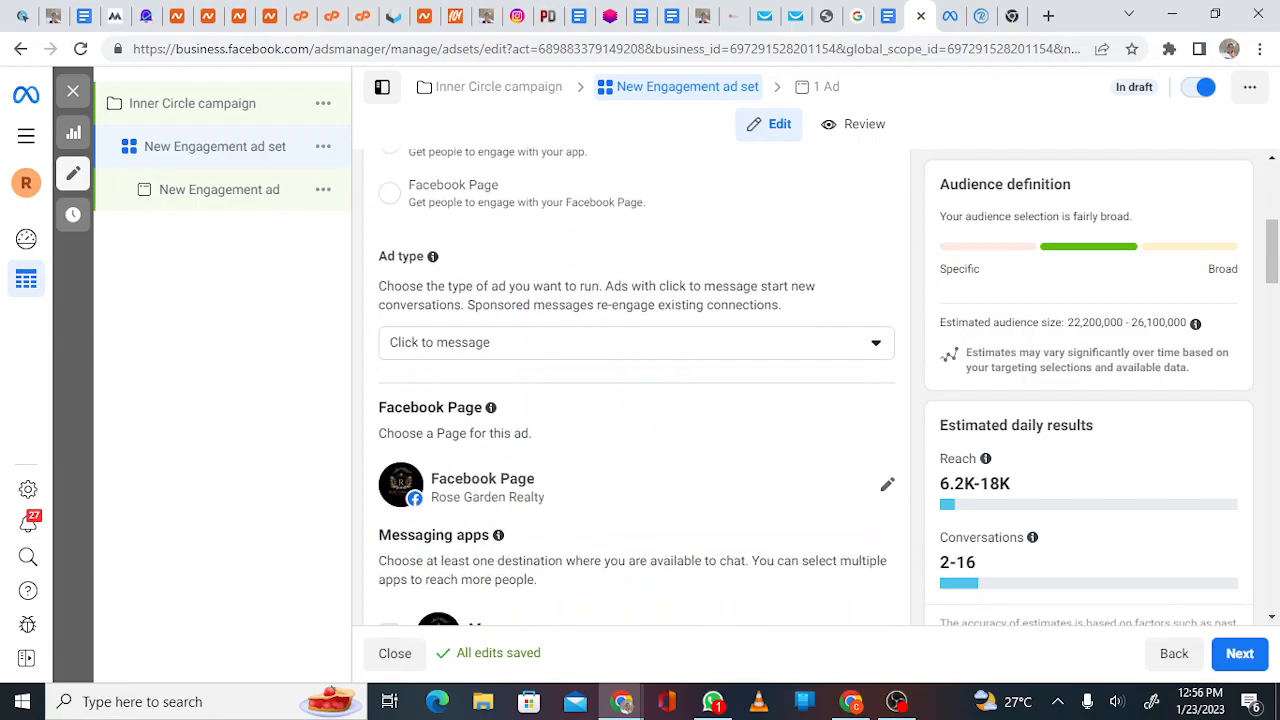
scroll(636, 555, "down", 2)
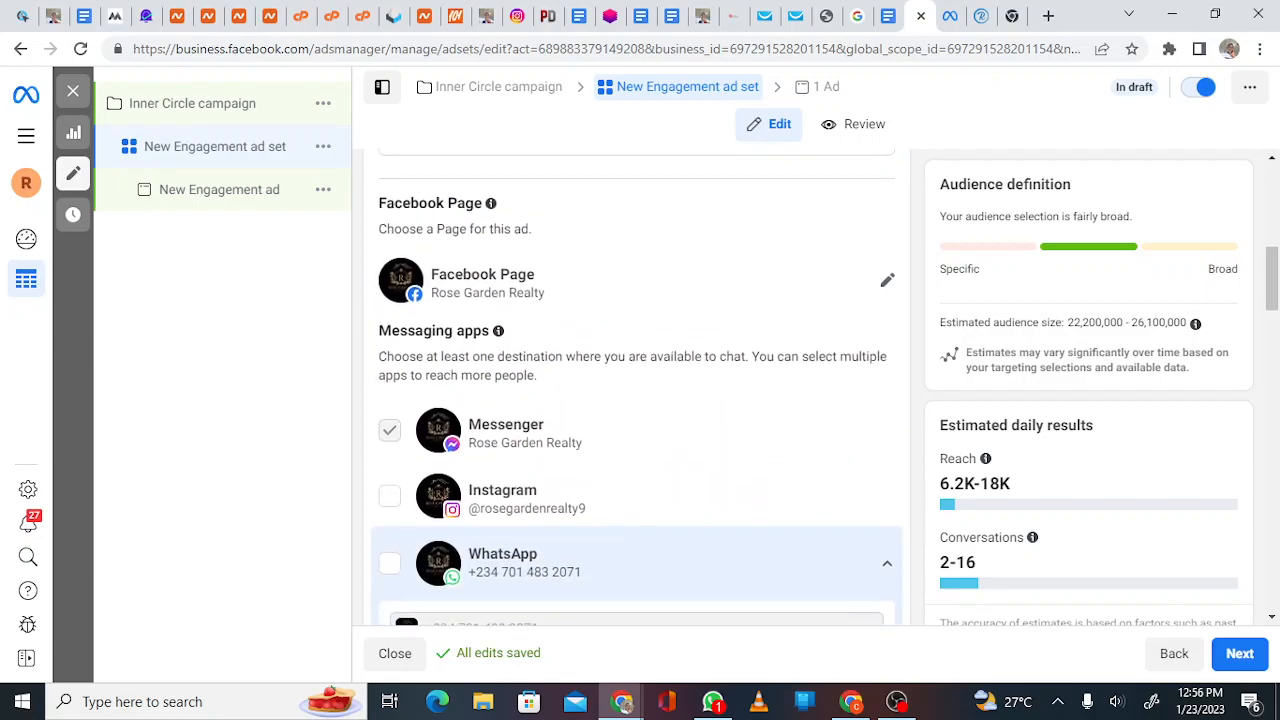
scroll(636, 555, "down", 1)
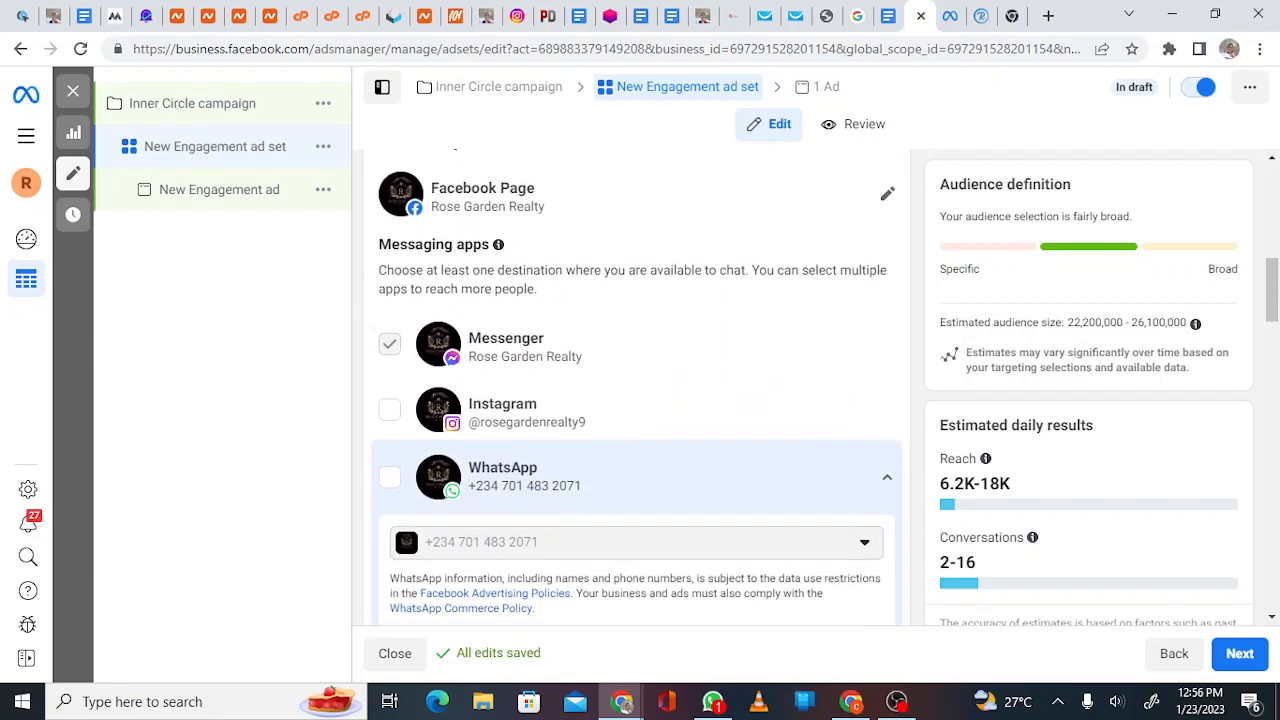
mouse_move(390, 341)
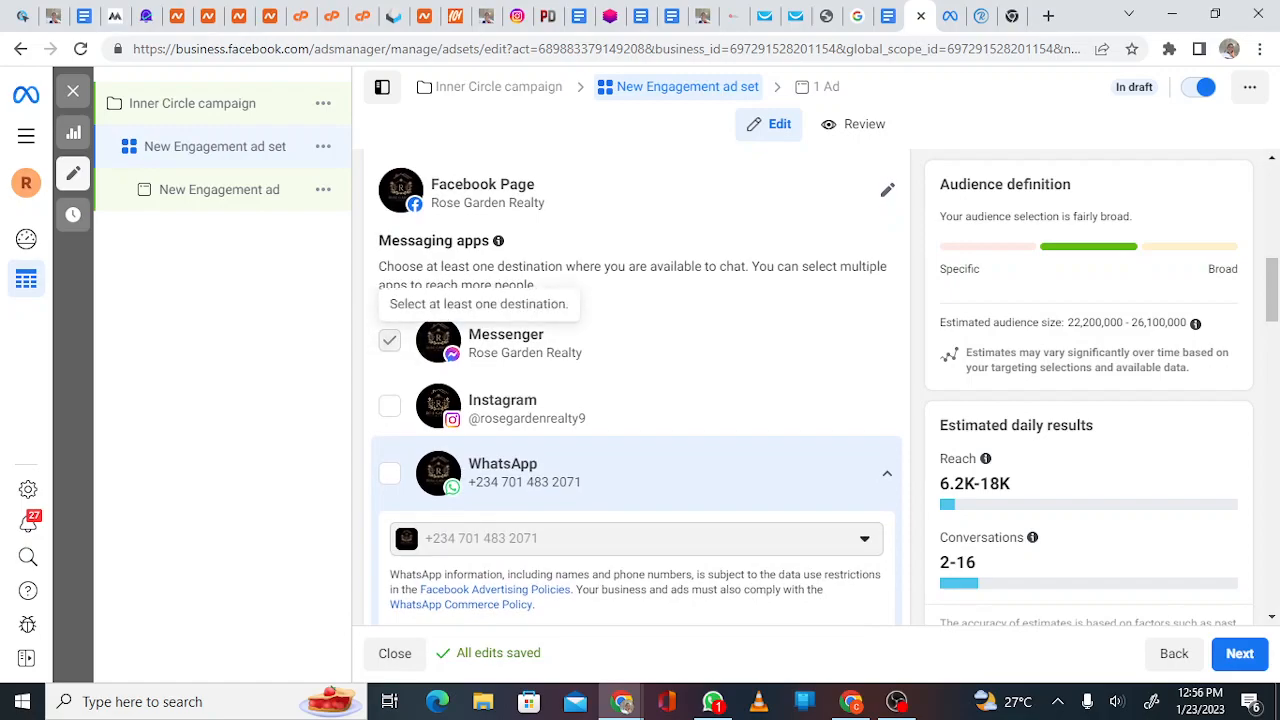
left_click(392, 475)
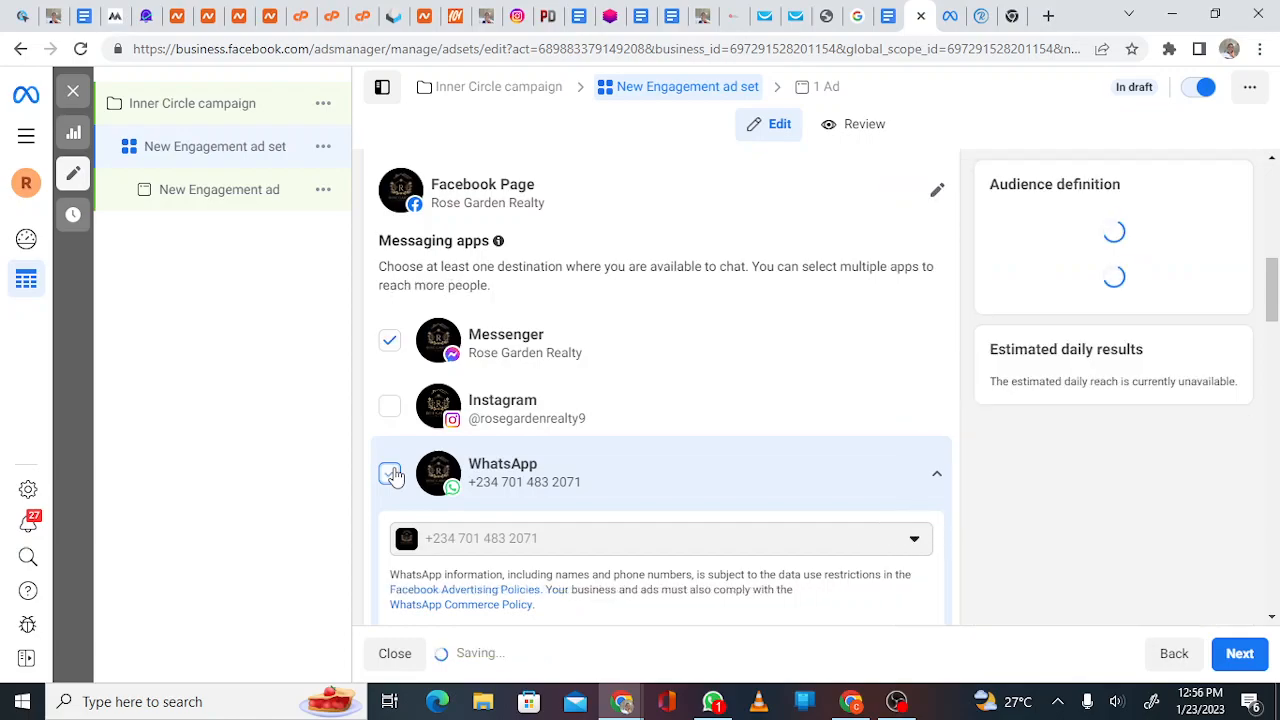
left_click(390, 345)
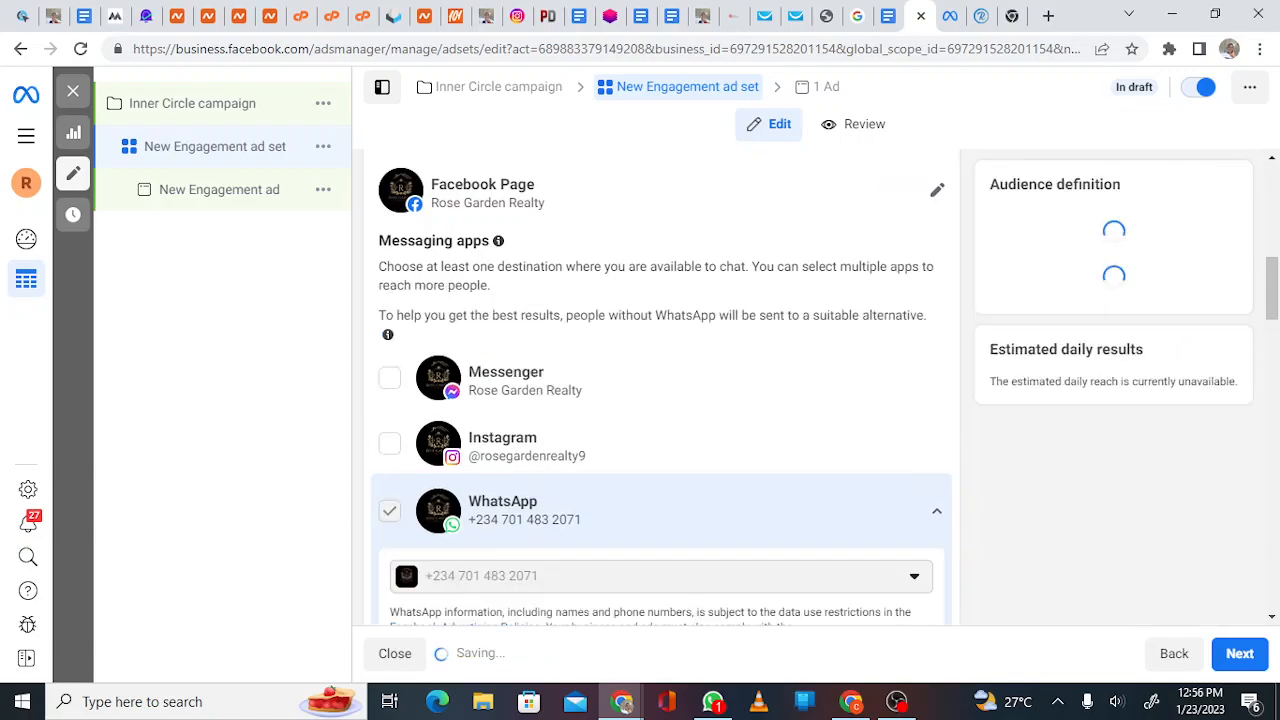
scroll(389, 345, "down", 2)
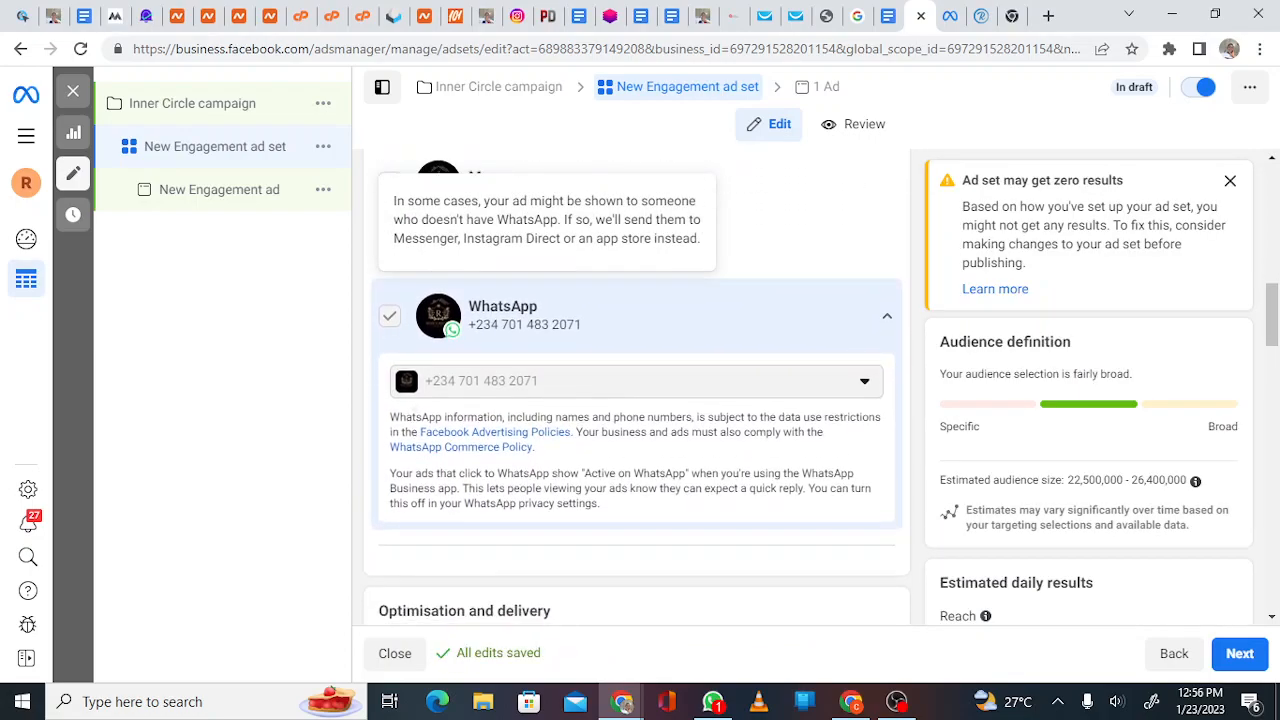
scroll(636, 400, "up", 2)
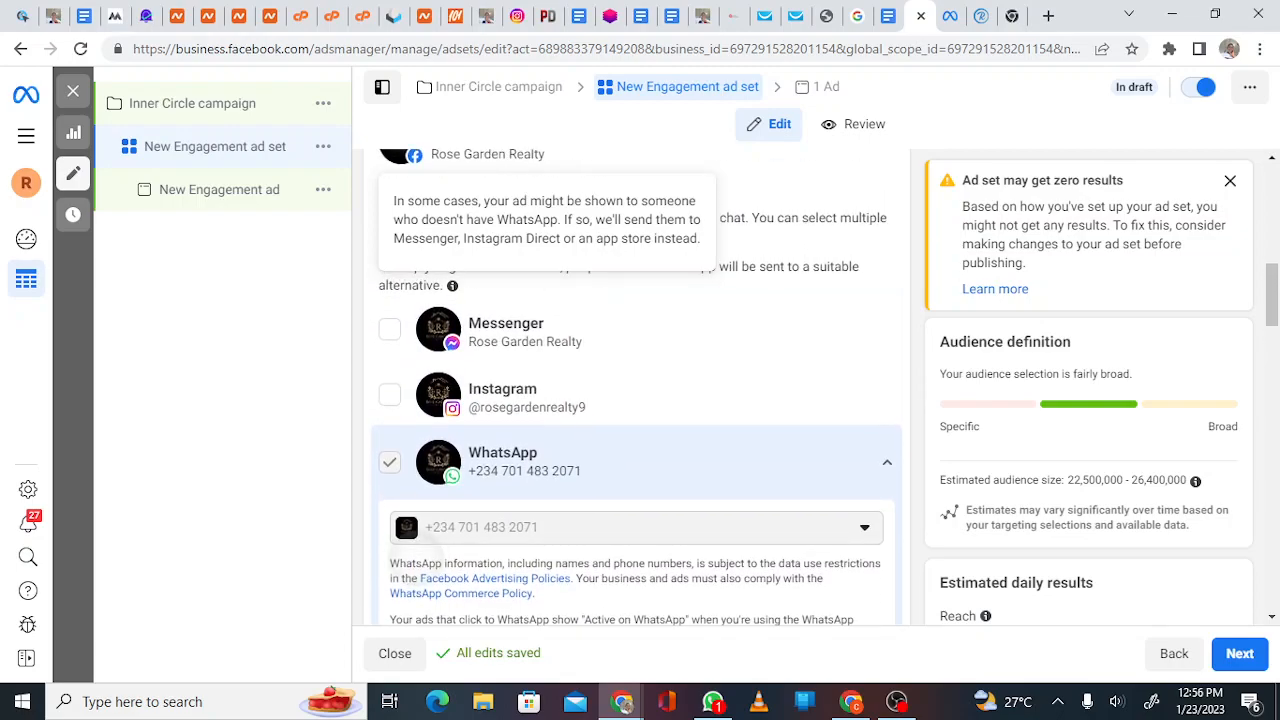
Set the ad set's daily budget to ₦3,000
scroll(636, 400, "down", 1)
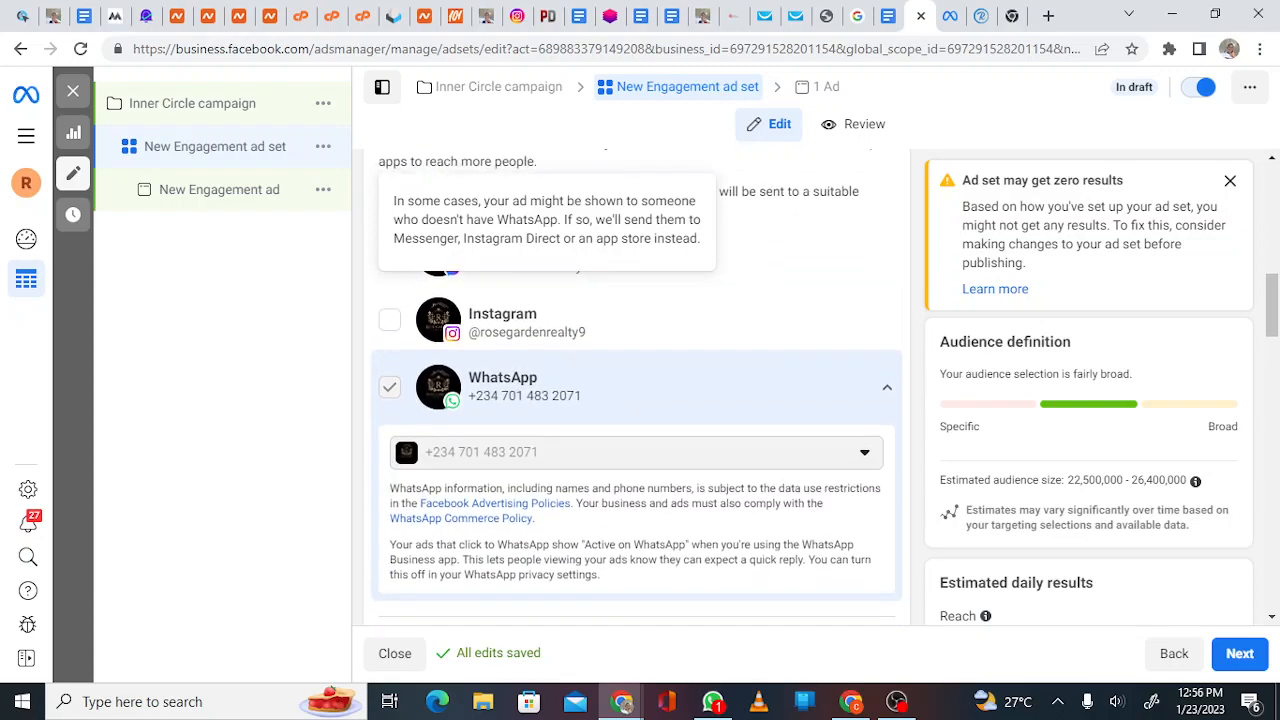
scroll(636, 400, "down", 4)
scroll(636, 400, "down", 3)
scroll(636, 400, "up", 1)
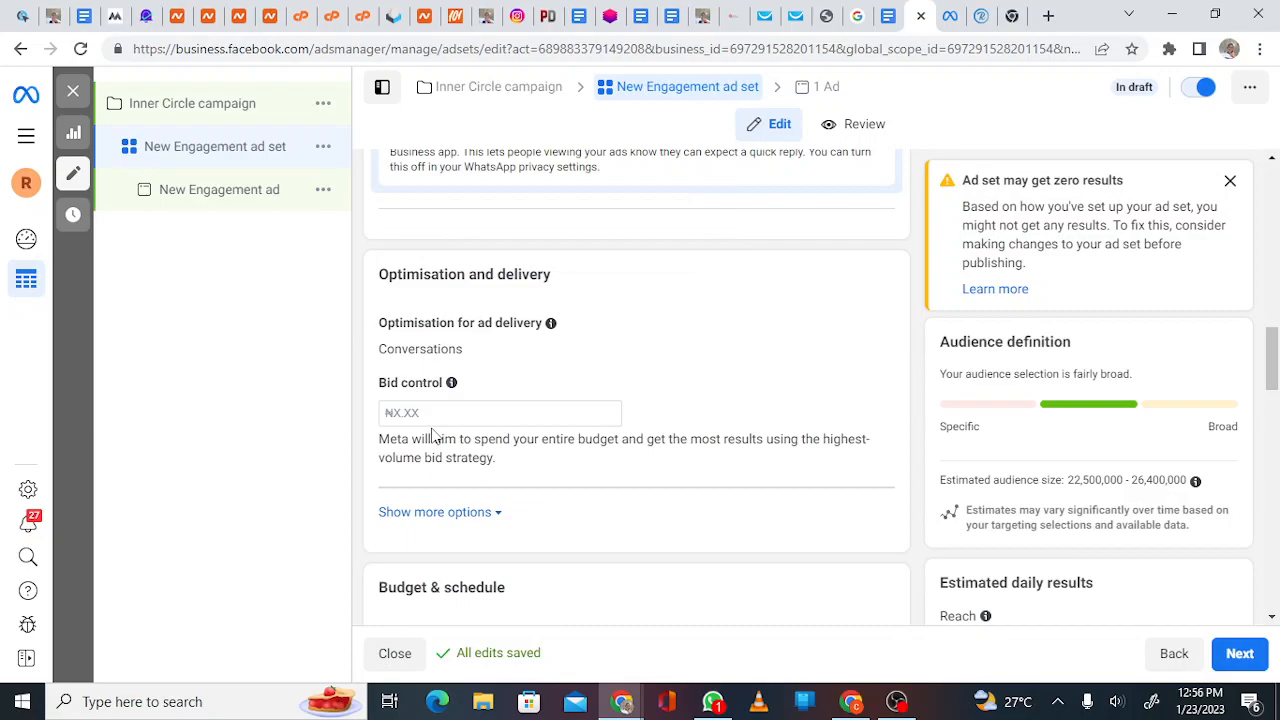
scroll(433, 437, "down", 3)
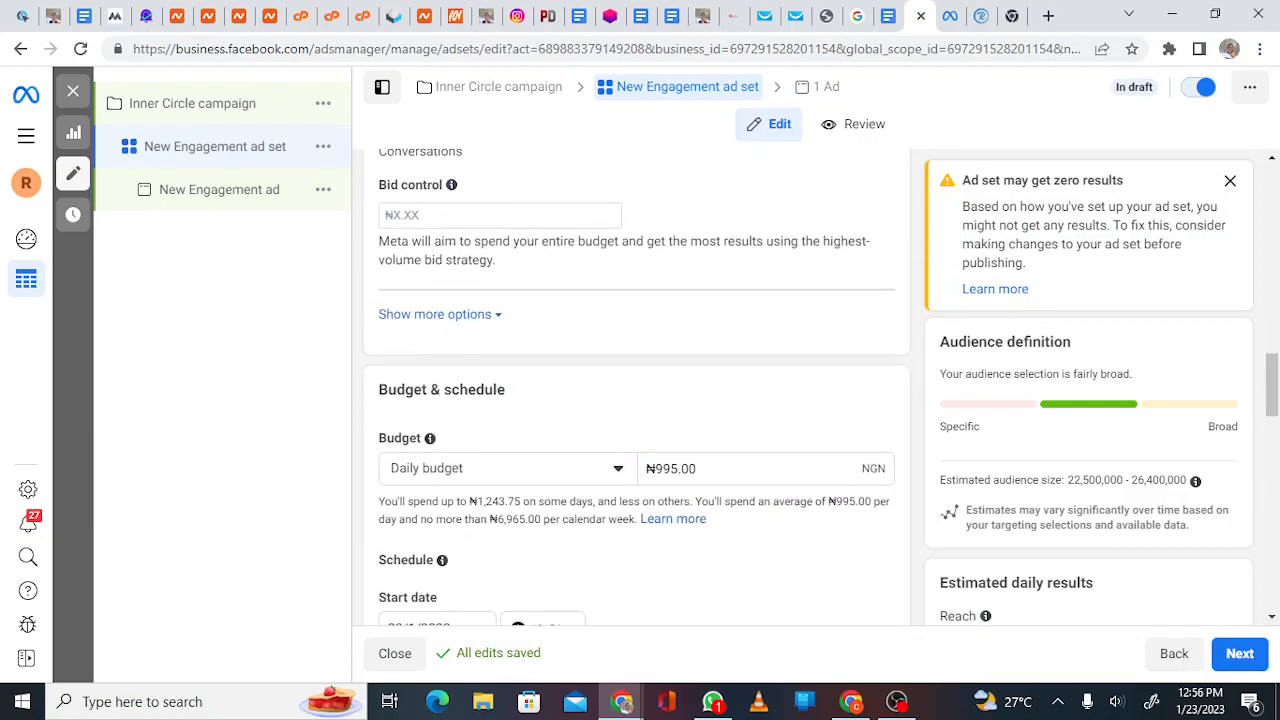
scroll(636, 390, "down", 1)
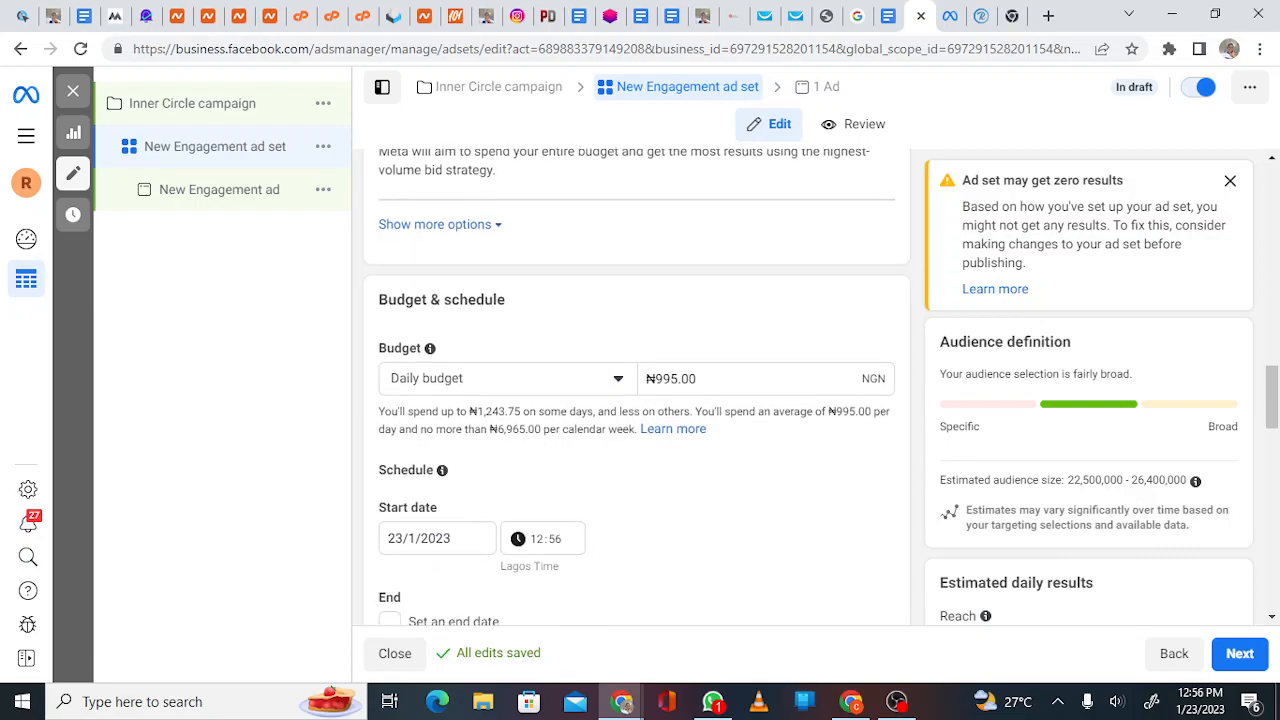
left_click(720, 377)
key("BackSpace")
key("BackSpace")
key("BackSpace")
key("BackSpace")
key("BackSpace")
key("BackSpace")
key("BackSpace")
type("3000")
Try a daily budget of ₦100,000 for the ad set
key("BackSpace")
key("BackSpace")
key("BackSpace")
key("BackSpace")
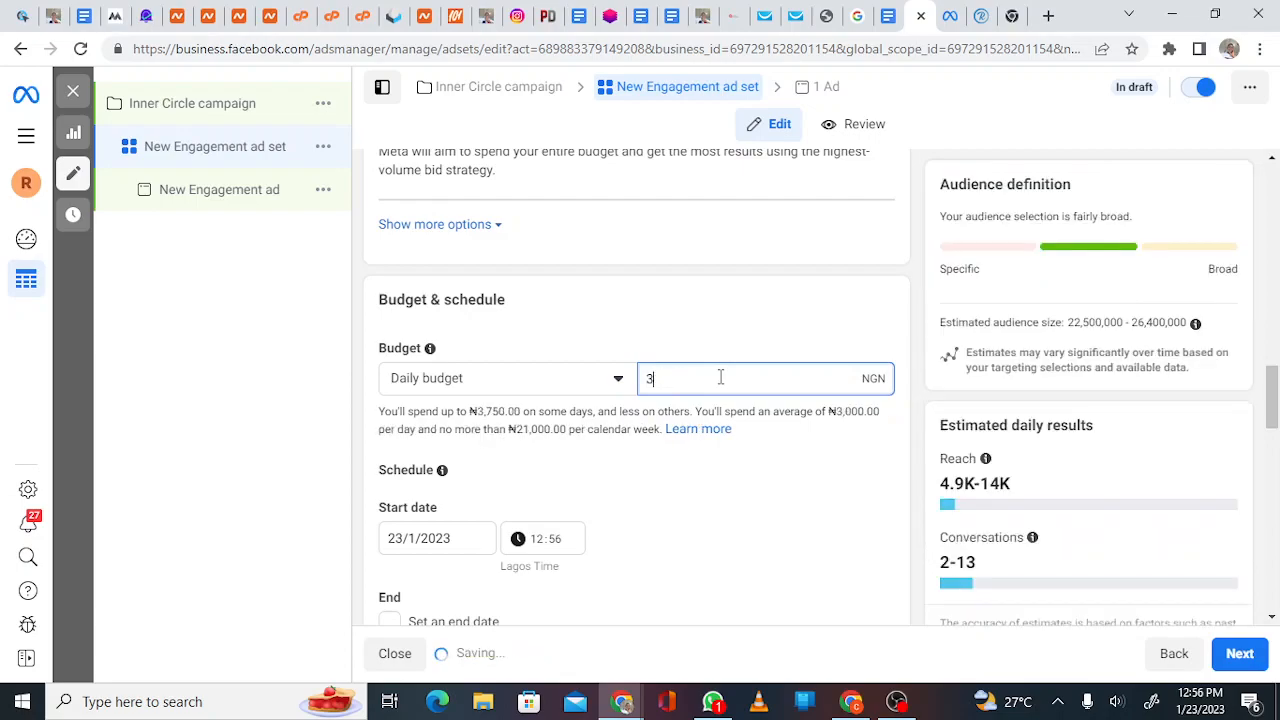
type("100,0")
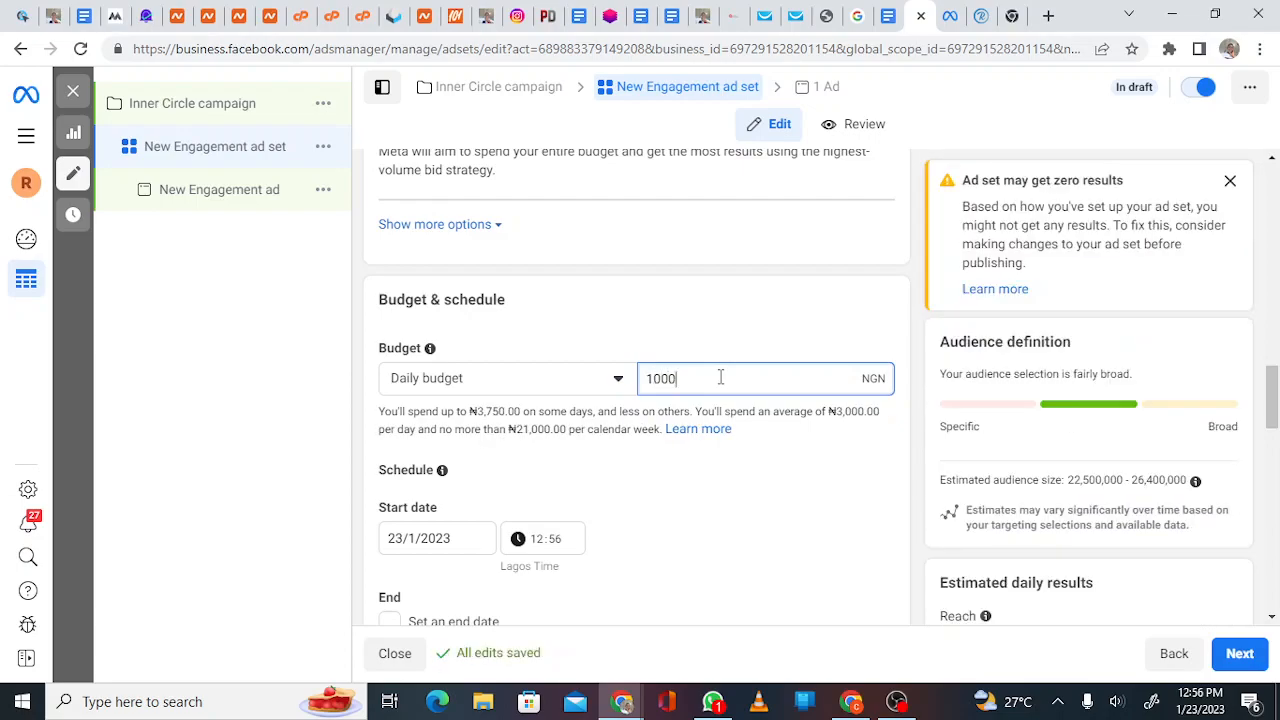
type("00")
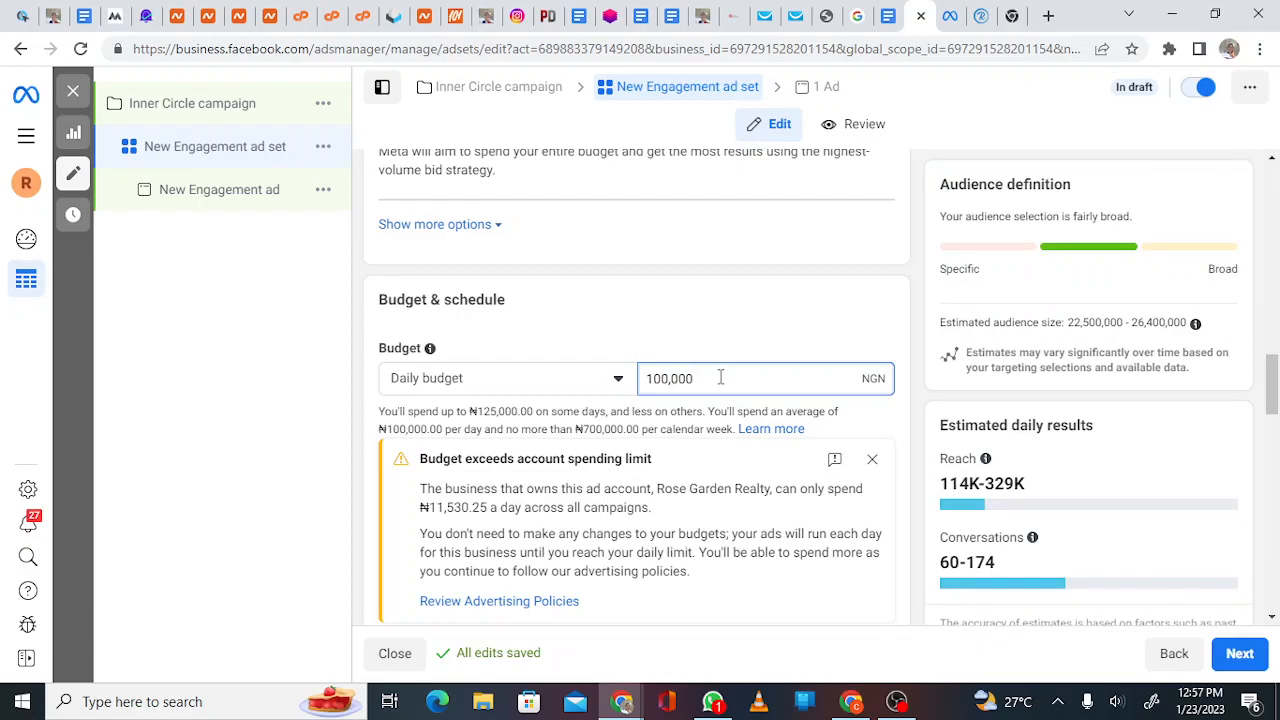
Replace the ₦100,000 daily budget with ₦3,000
key("BackSpace")
key("BackSpace")
key("BackSpace")
key("BackSpace")
key("BackSpace")
key("BackSpace")
key("BackSpace")
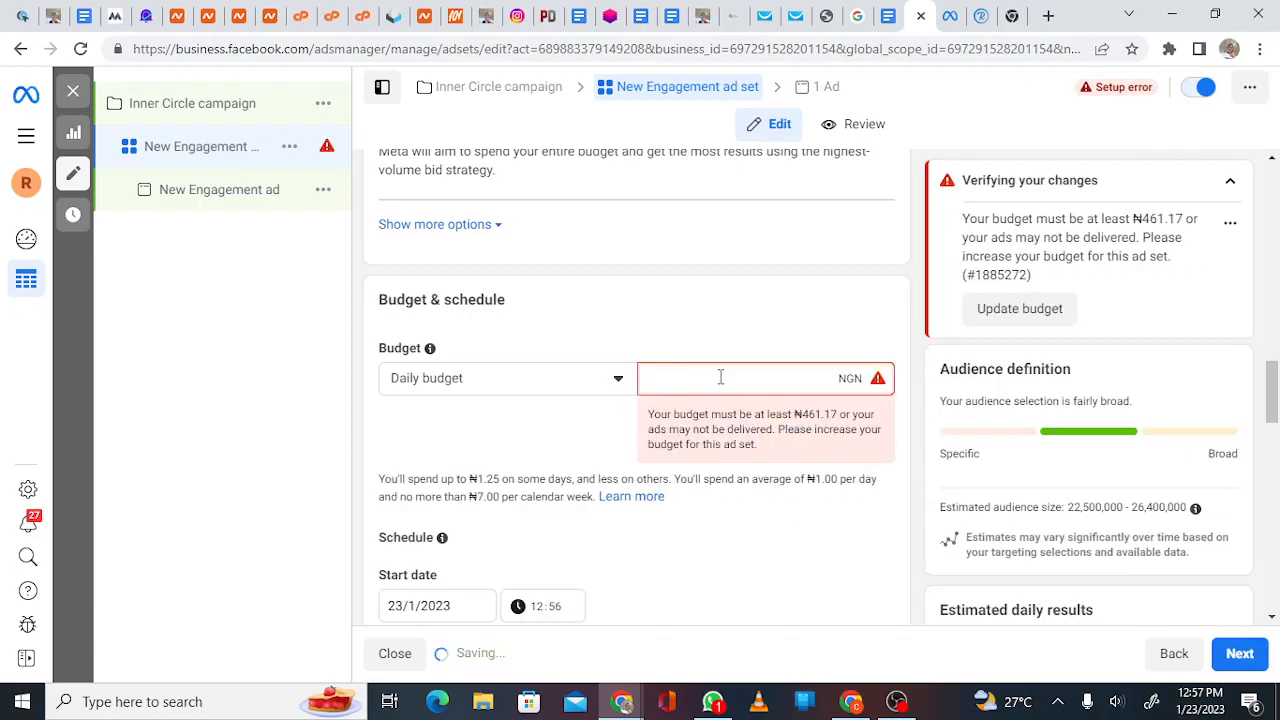
type("3000")
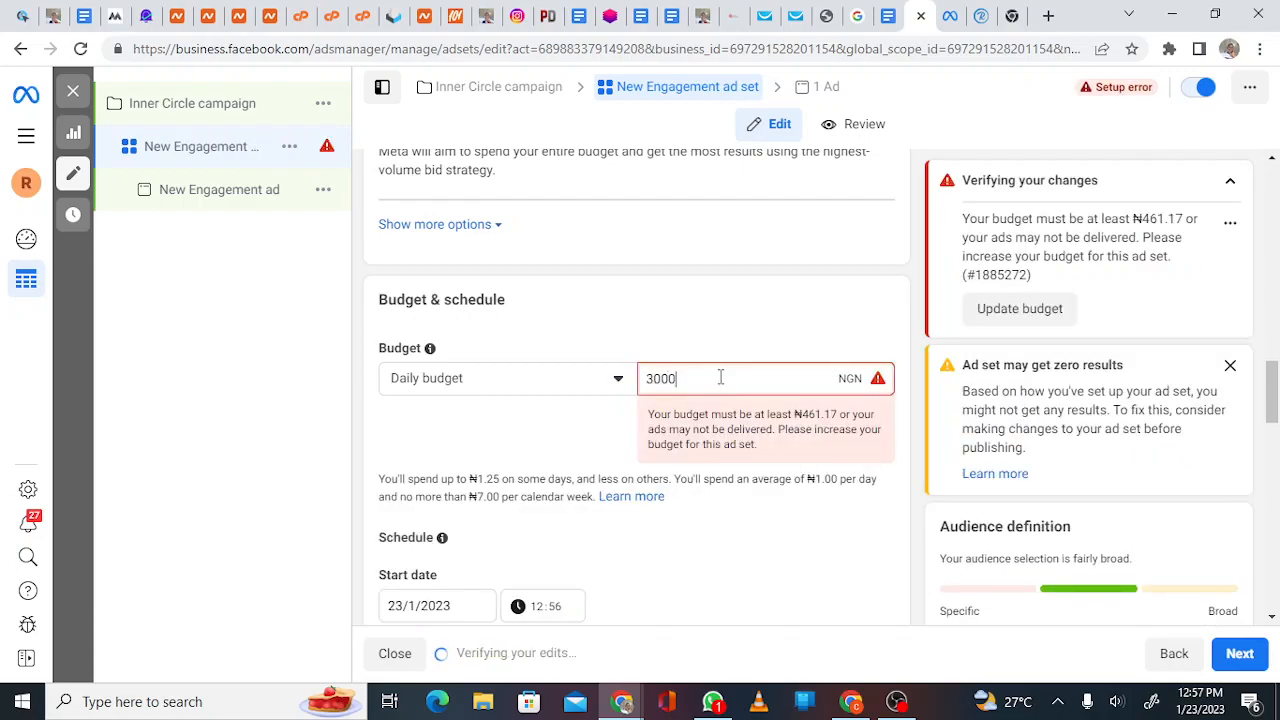
Set the ad set's daily budget to ₦1,000
key("BackSpace")
key("BackSpace")
key("BackSpace")
key("BackSpace")
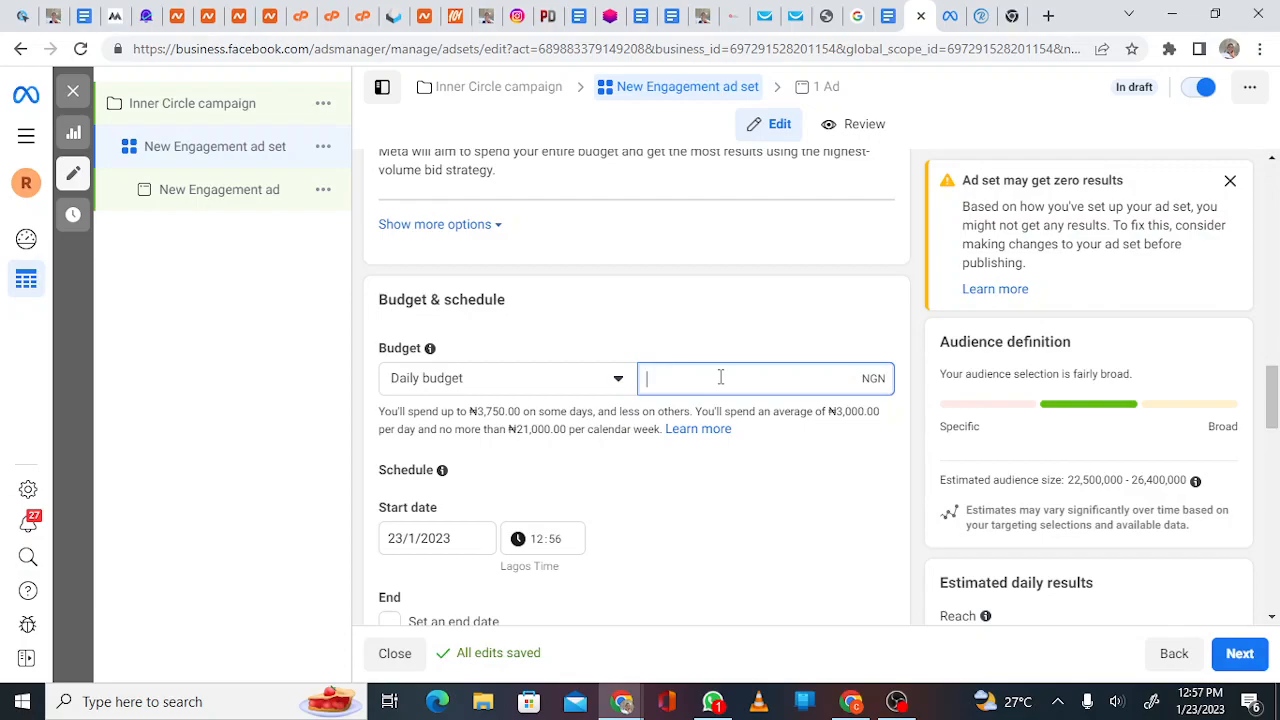
type("1000")
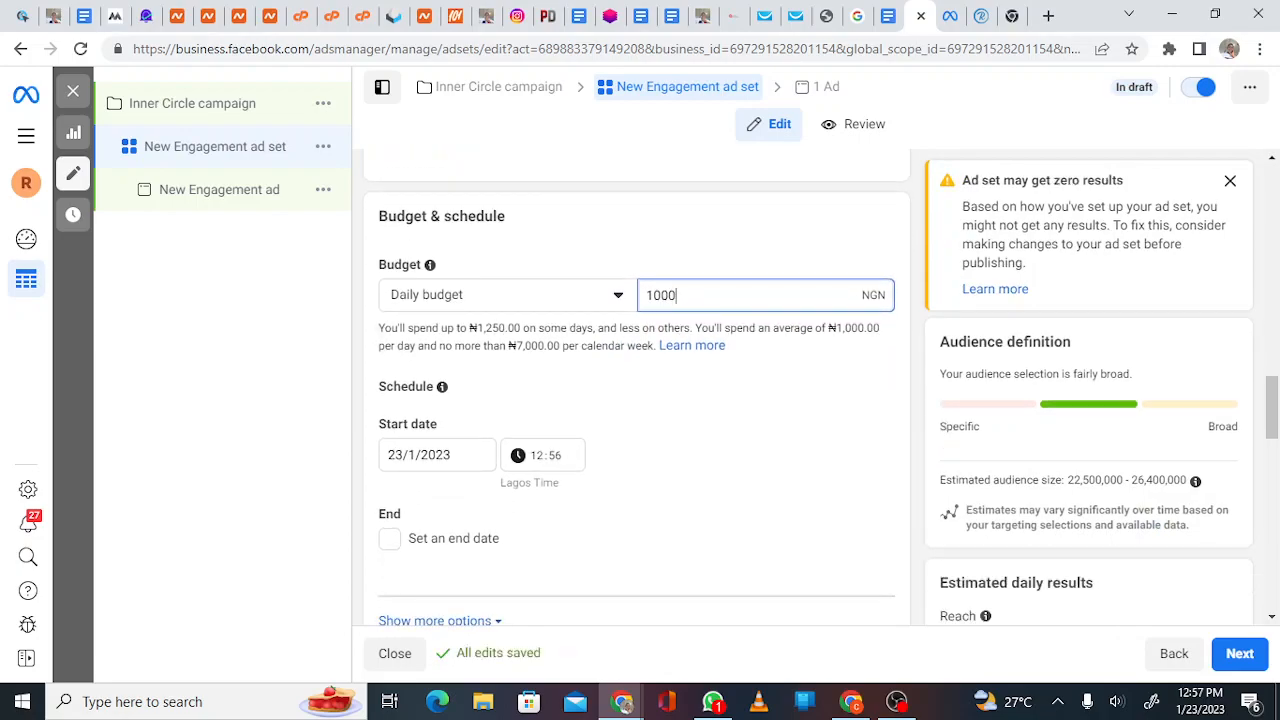
Enable an end date in the ad set's schedule and set it to 30/1/2023
left_click(390, 538)
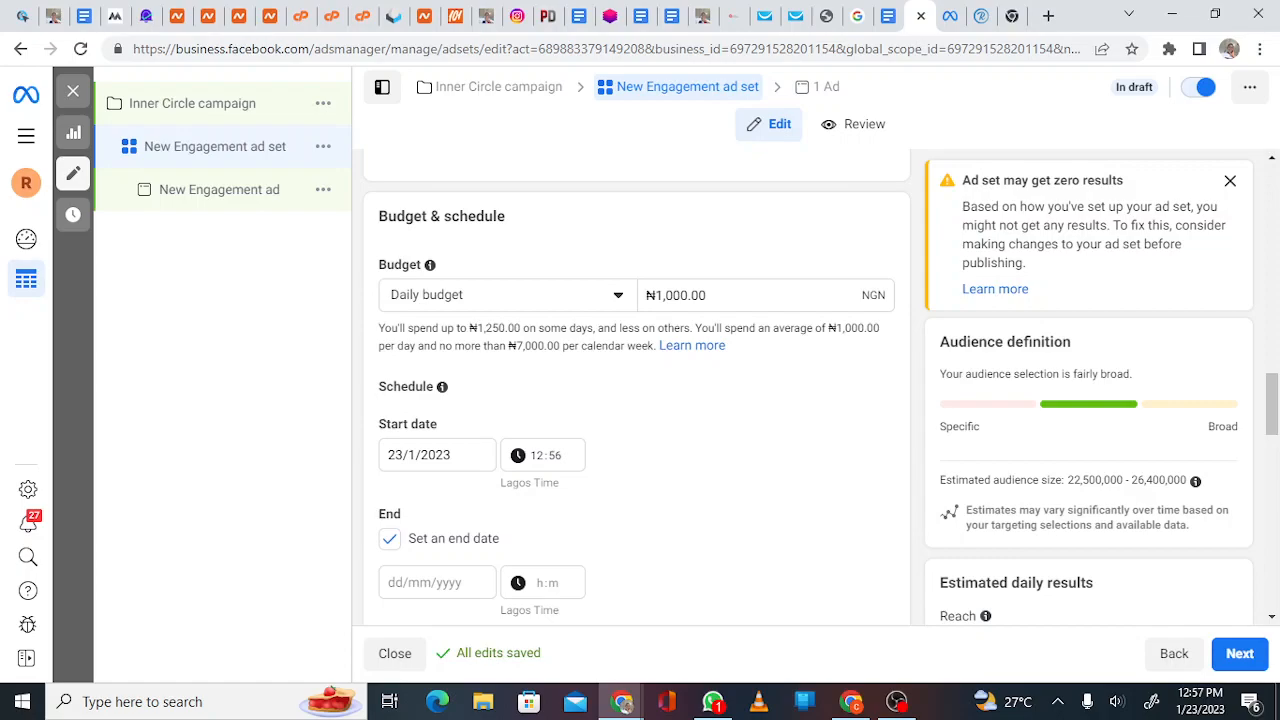
left_click(390, 539)
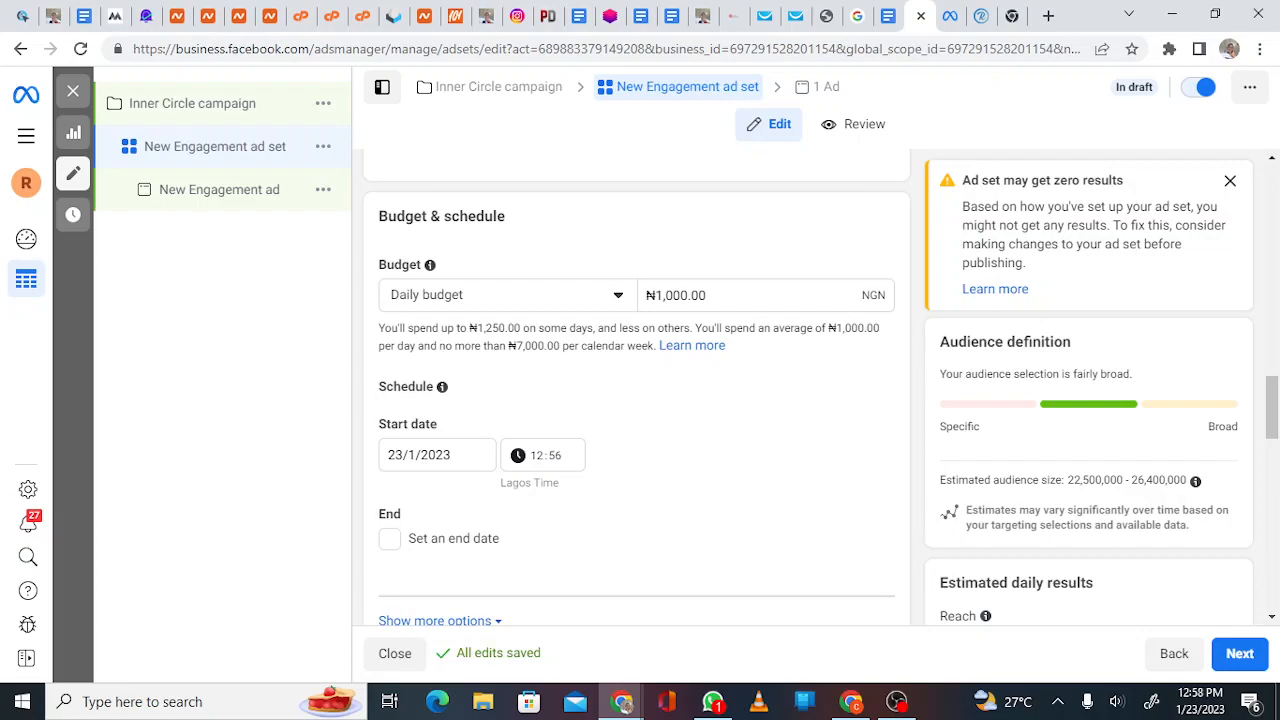
scroll(637, 388, "up", 1)
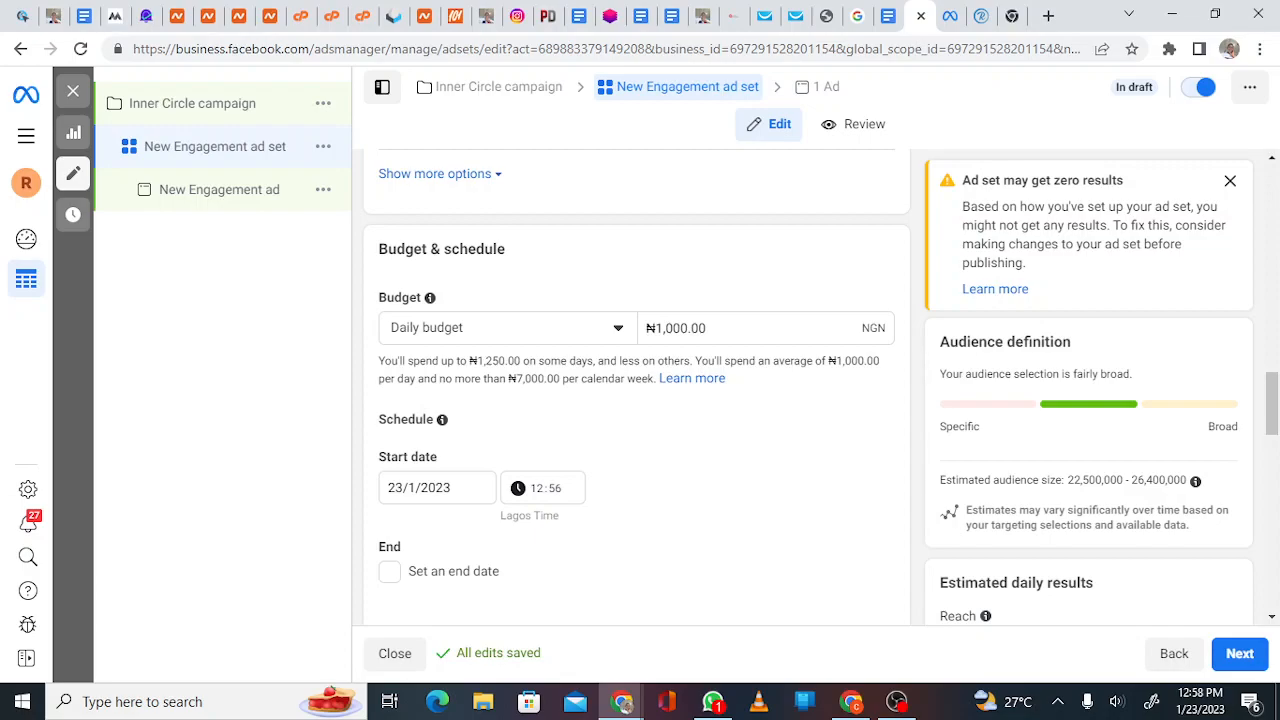
scroll(637, 388, "down", 1)
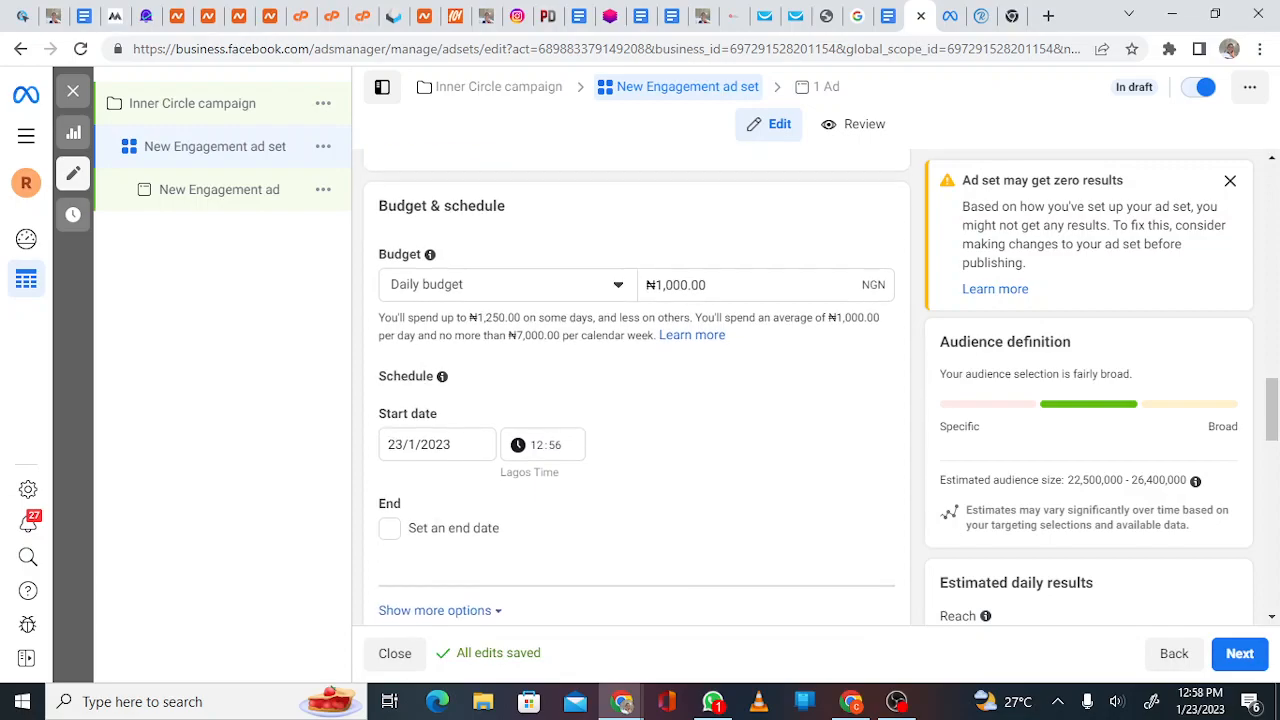
left_click(389, 528)
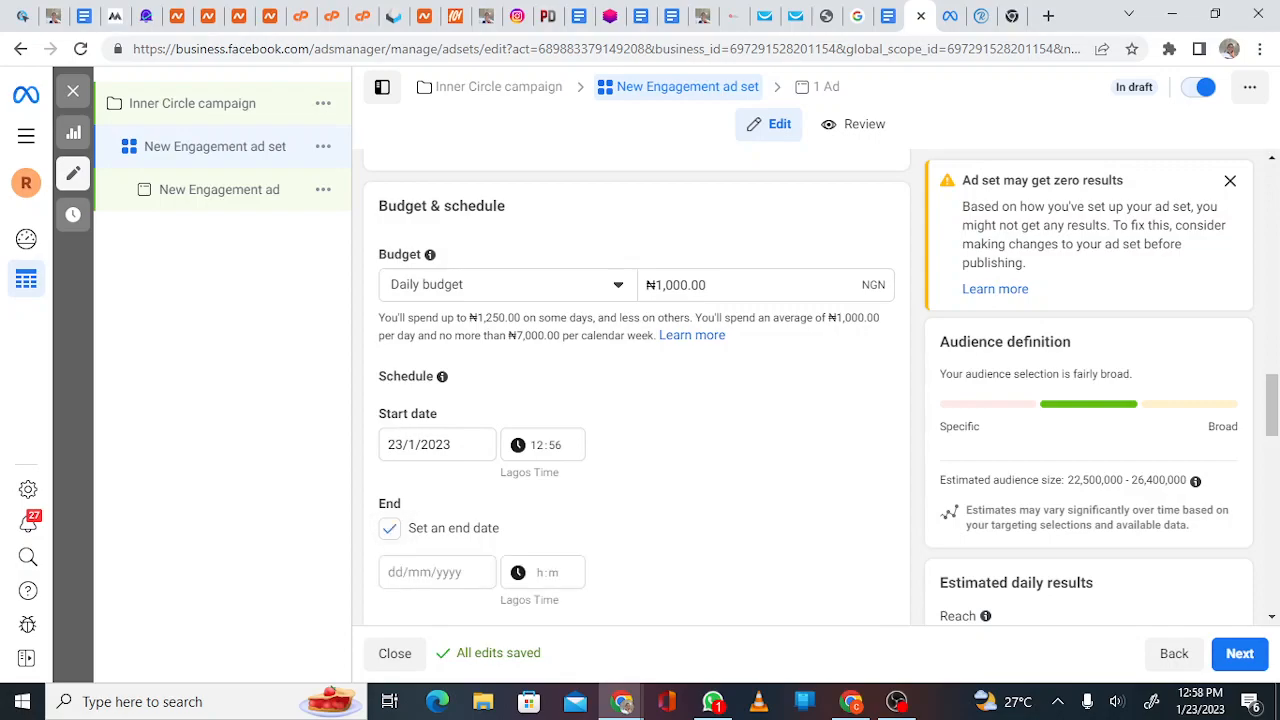
left_click(437, 573)
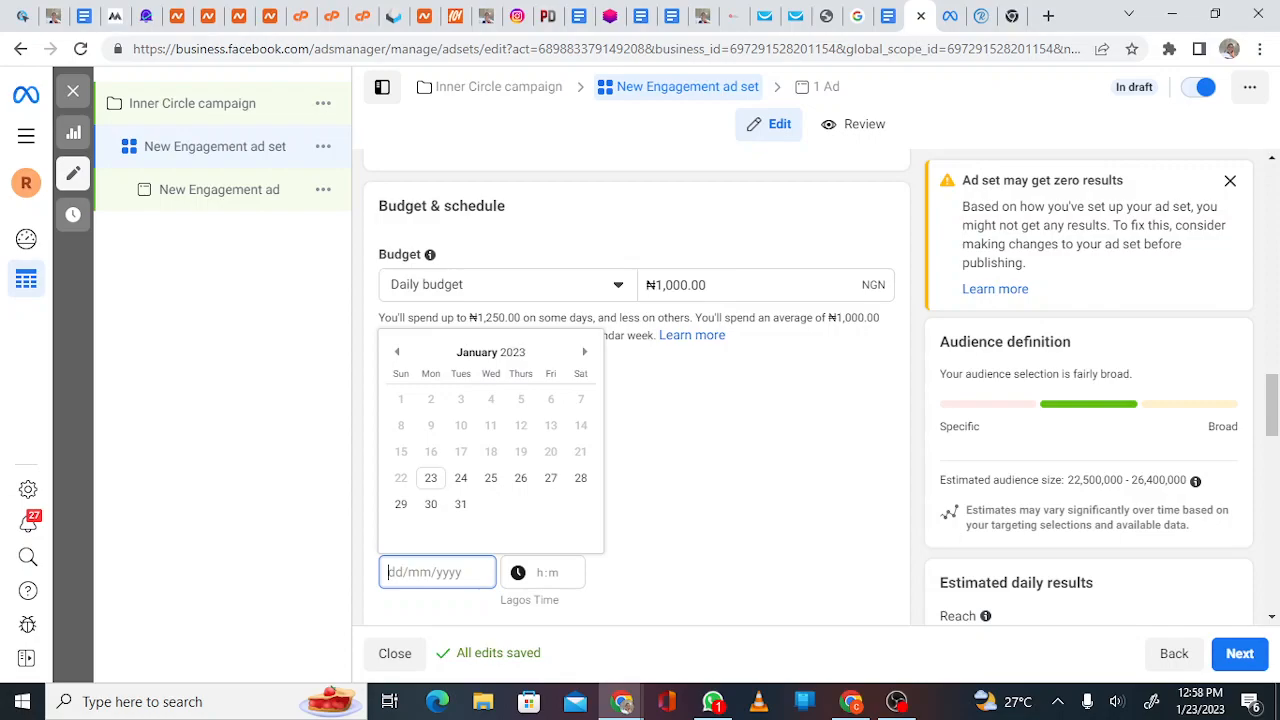
left_click(431, 504)
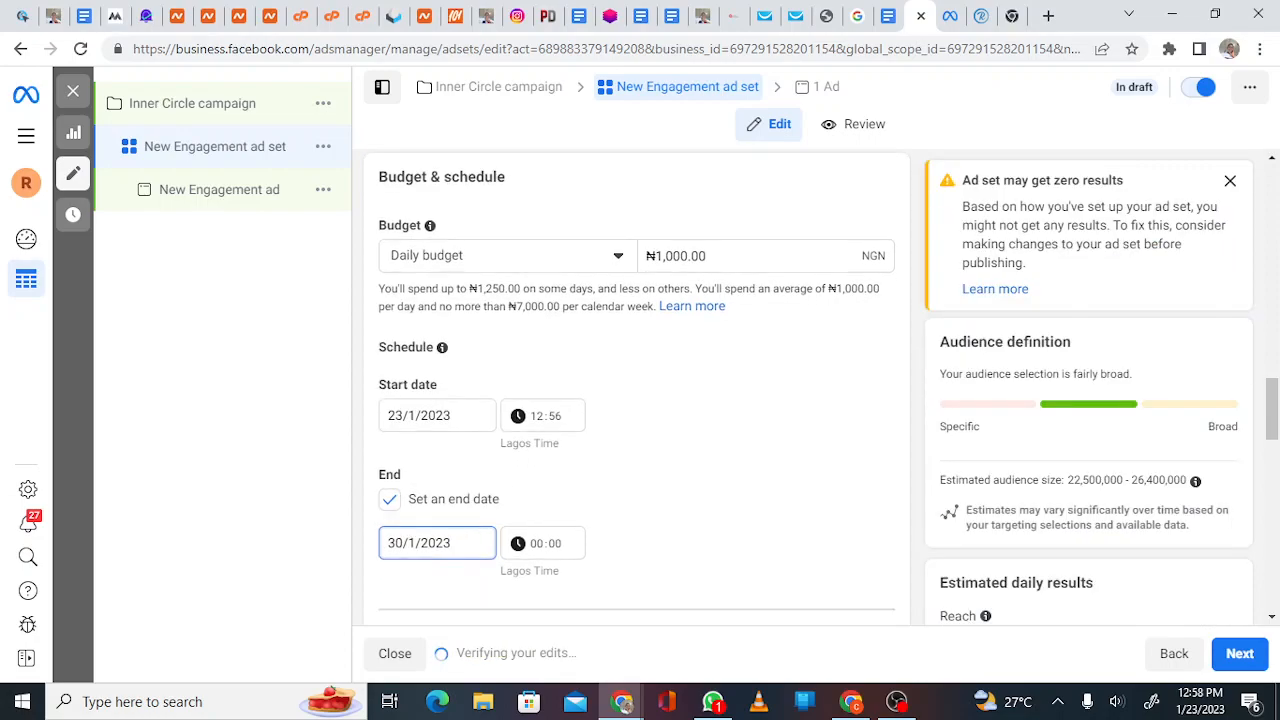
Try to set the ad set's start time to 01:20, and reset the start date to today
left_click(555, 416)
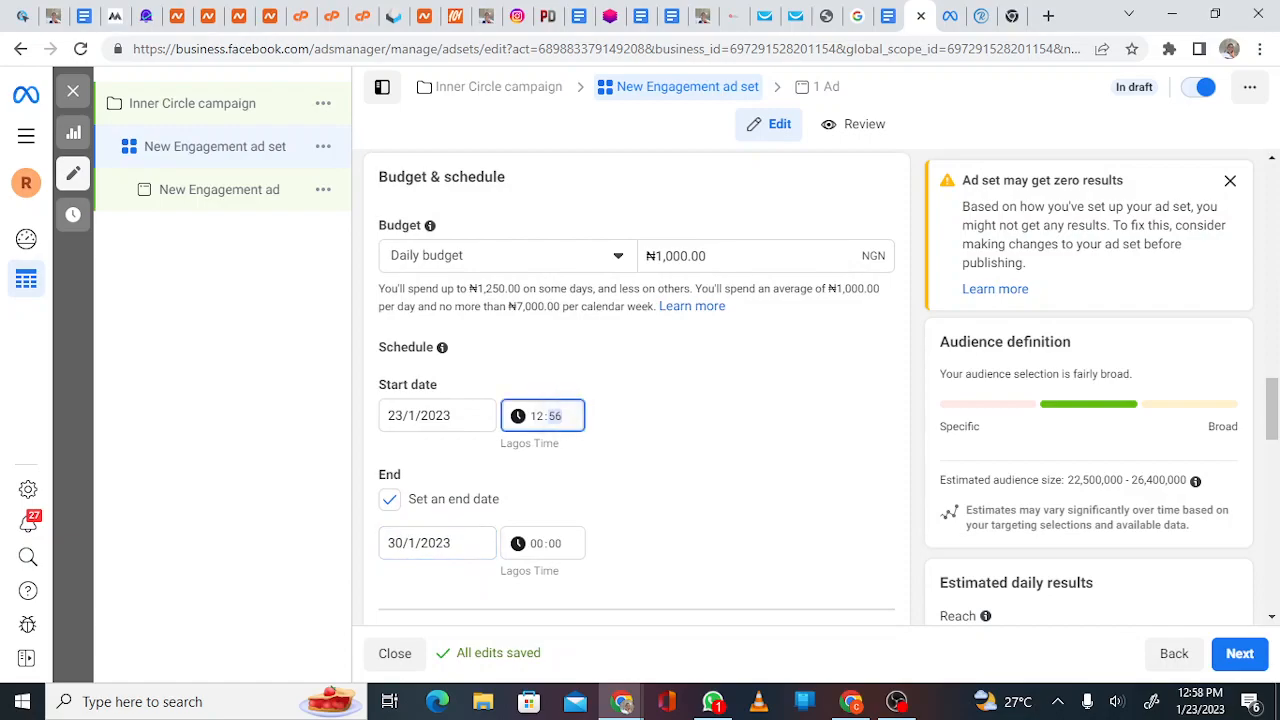
left_click(533, 415)
left_click(535, 417)
type("0")
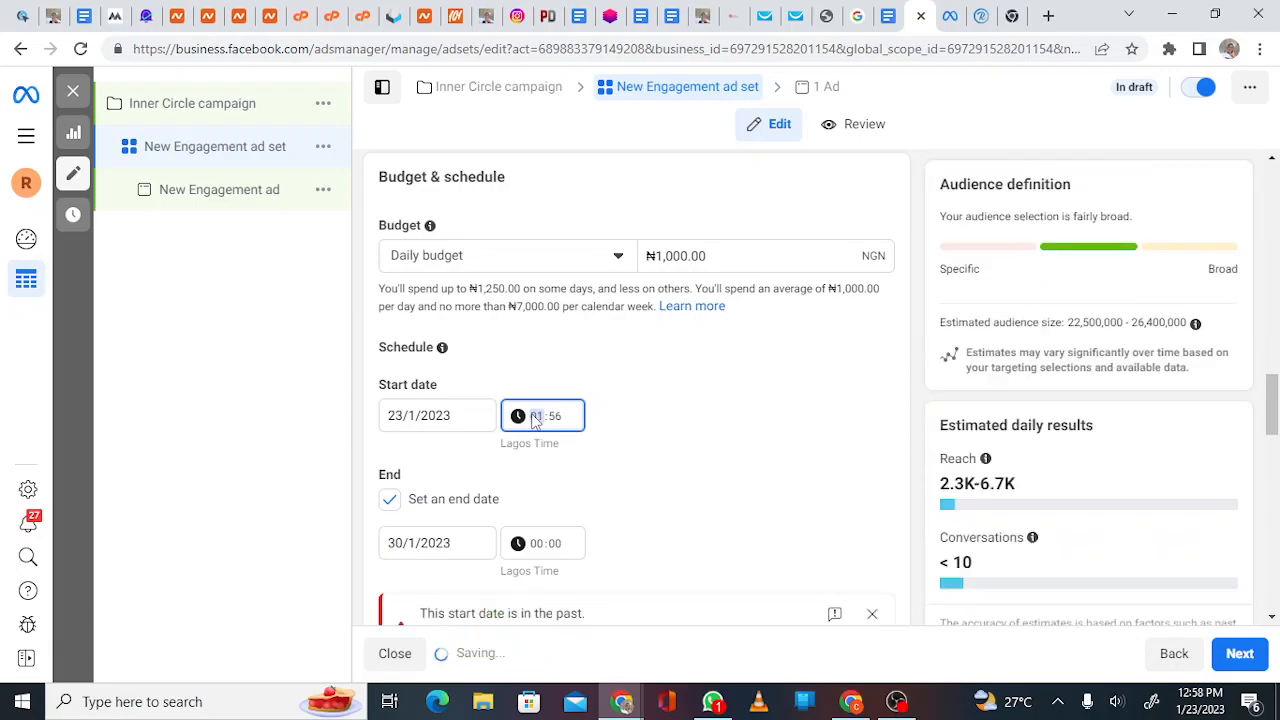
type("1")
left_click(560, 425)
left_click(560, 425)
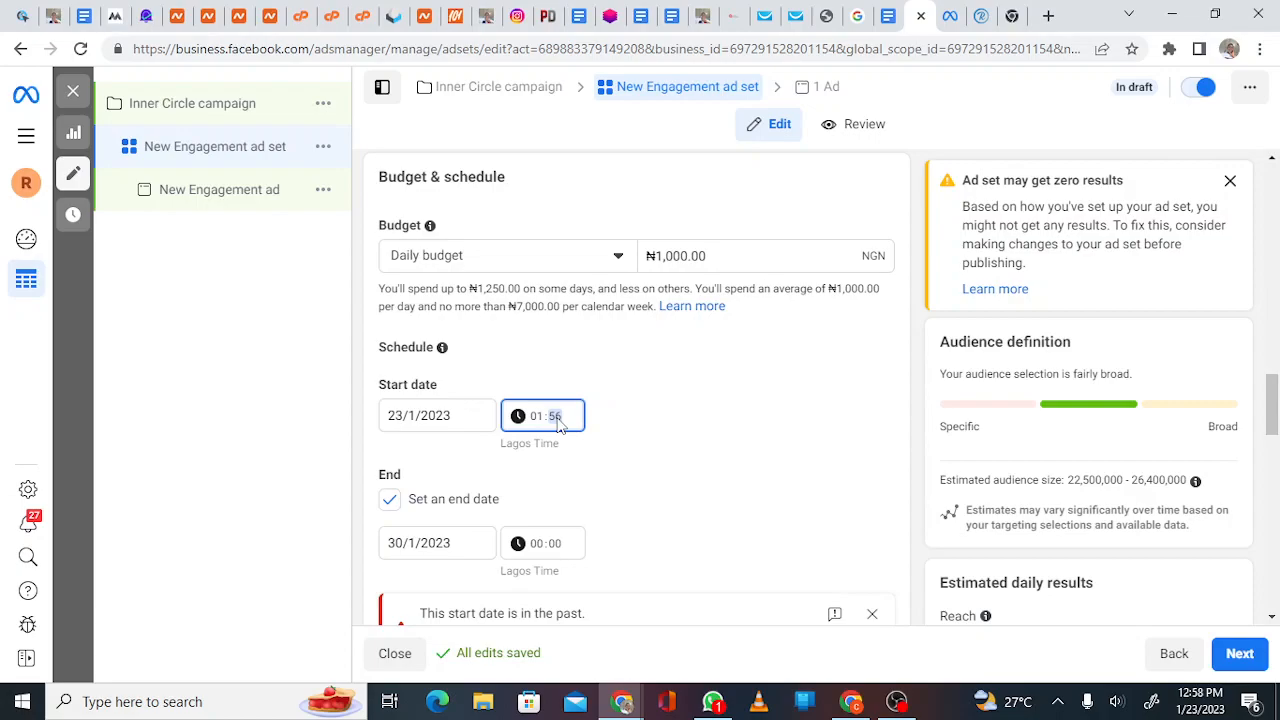
type("20")
scroll(560, 424, "down", 1)
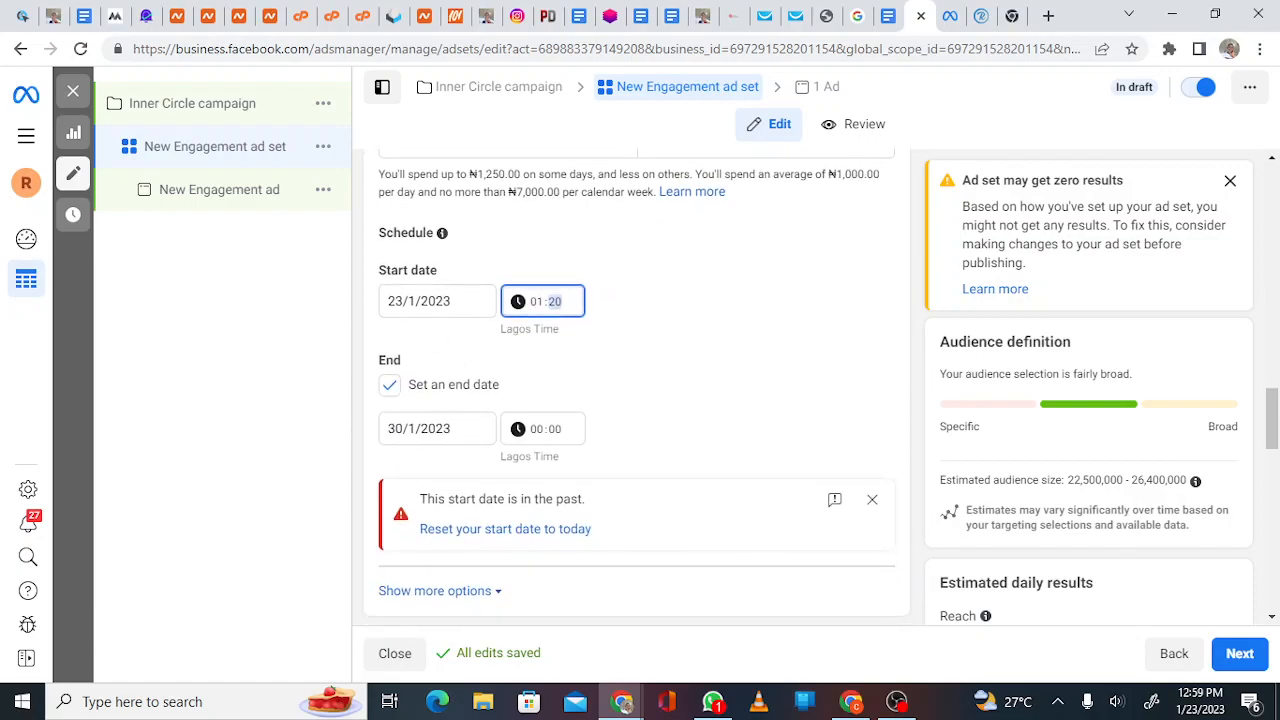
left_click(458, 529)
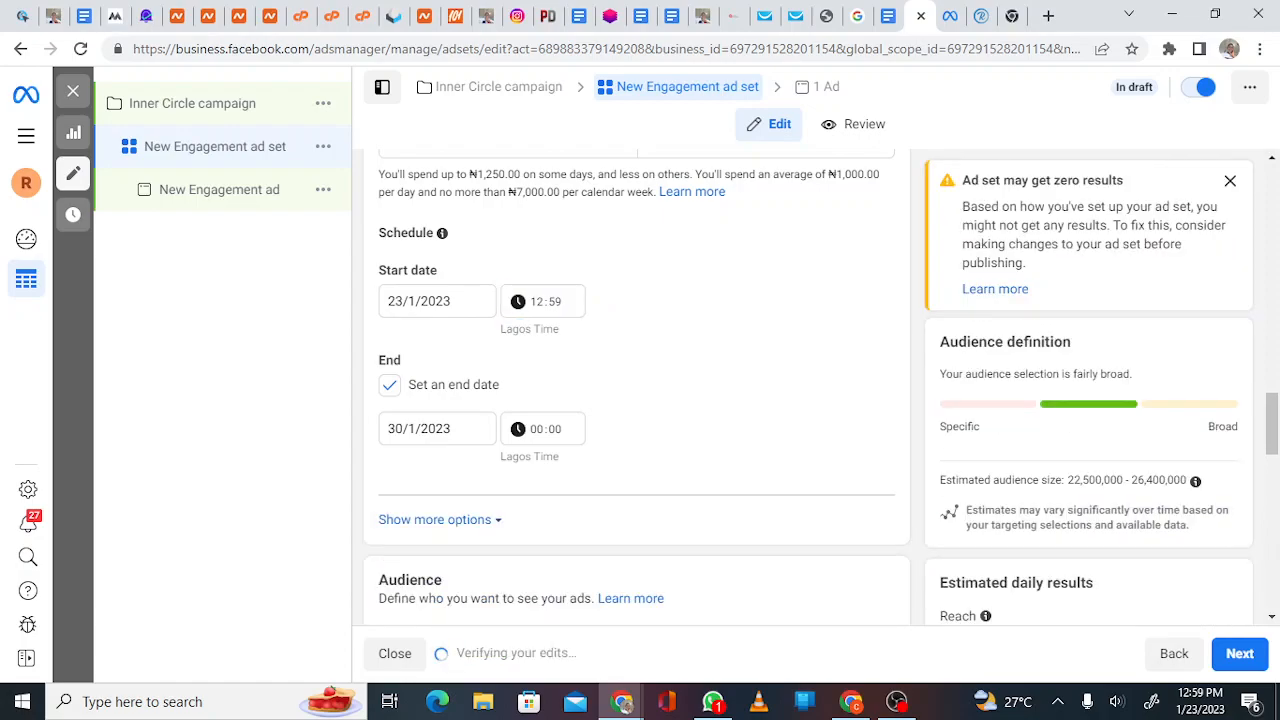
Set the ad set's start time on 23/1/2023 to 13:20
scroll(560, 424, "down", 1)
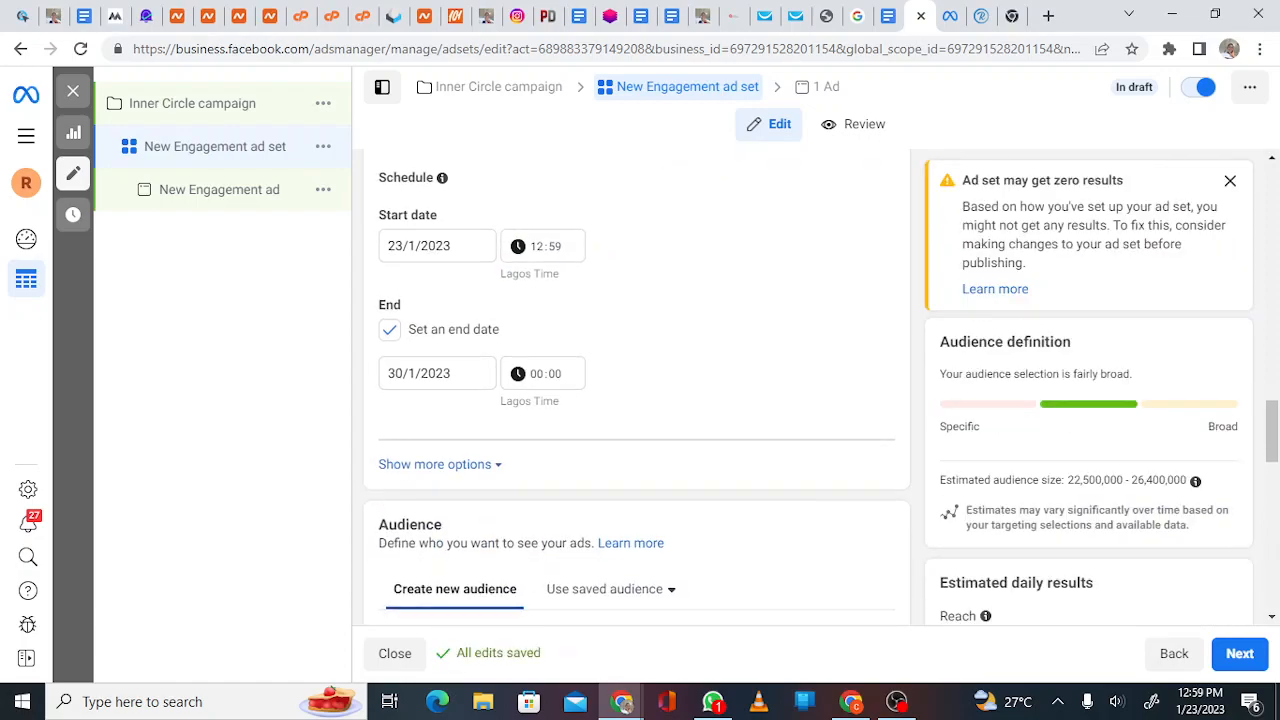
left_click(537, 219)
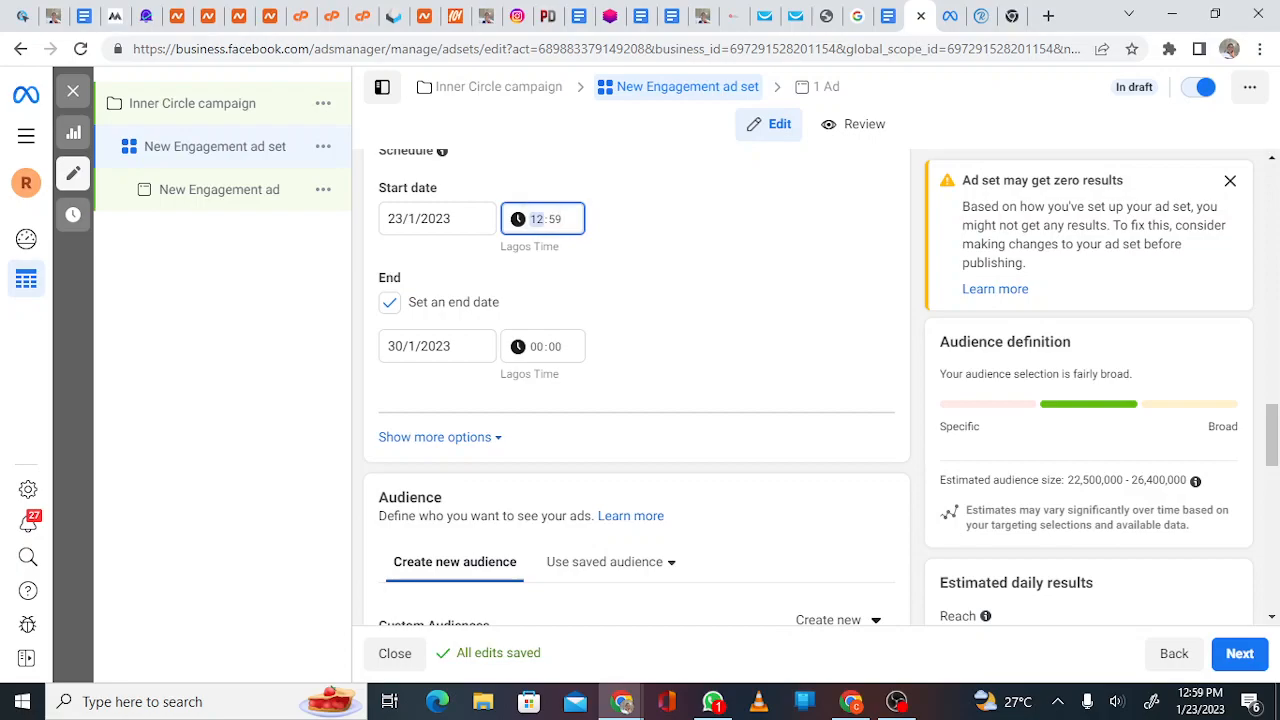
type("13")
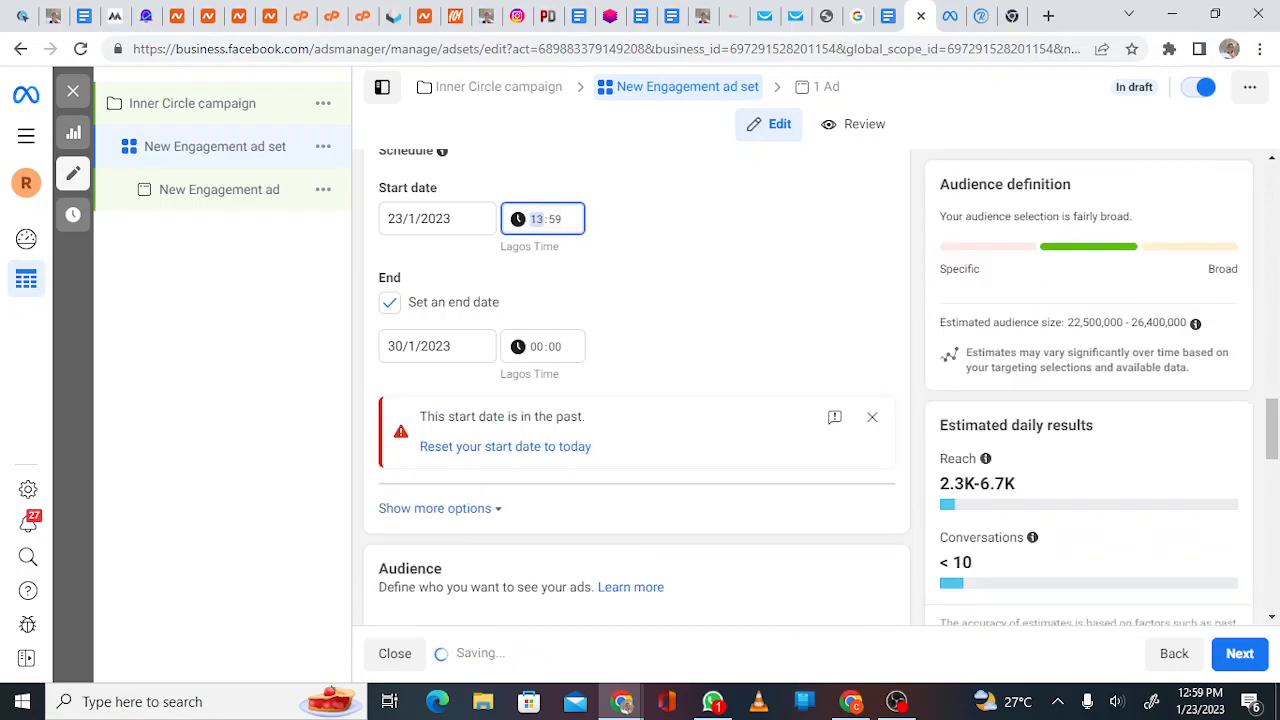
left_click(557, 229)
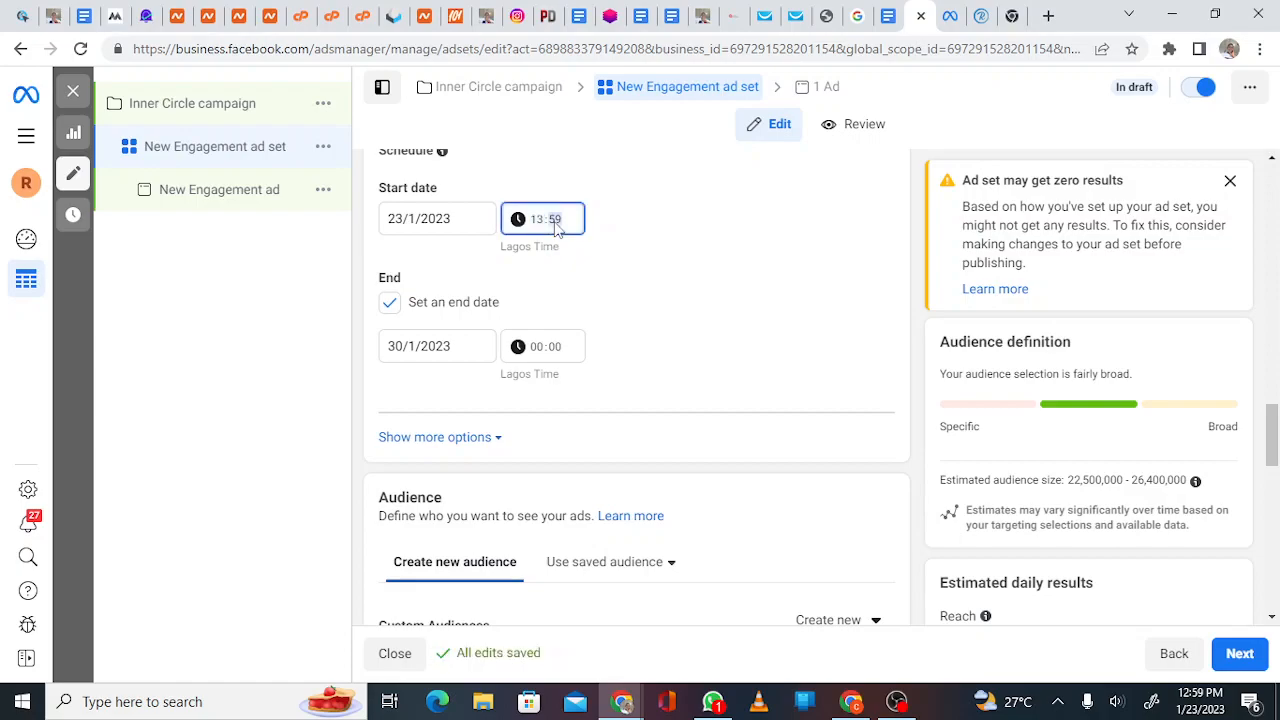
type("20")
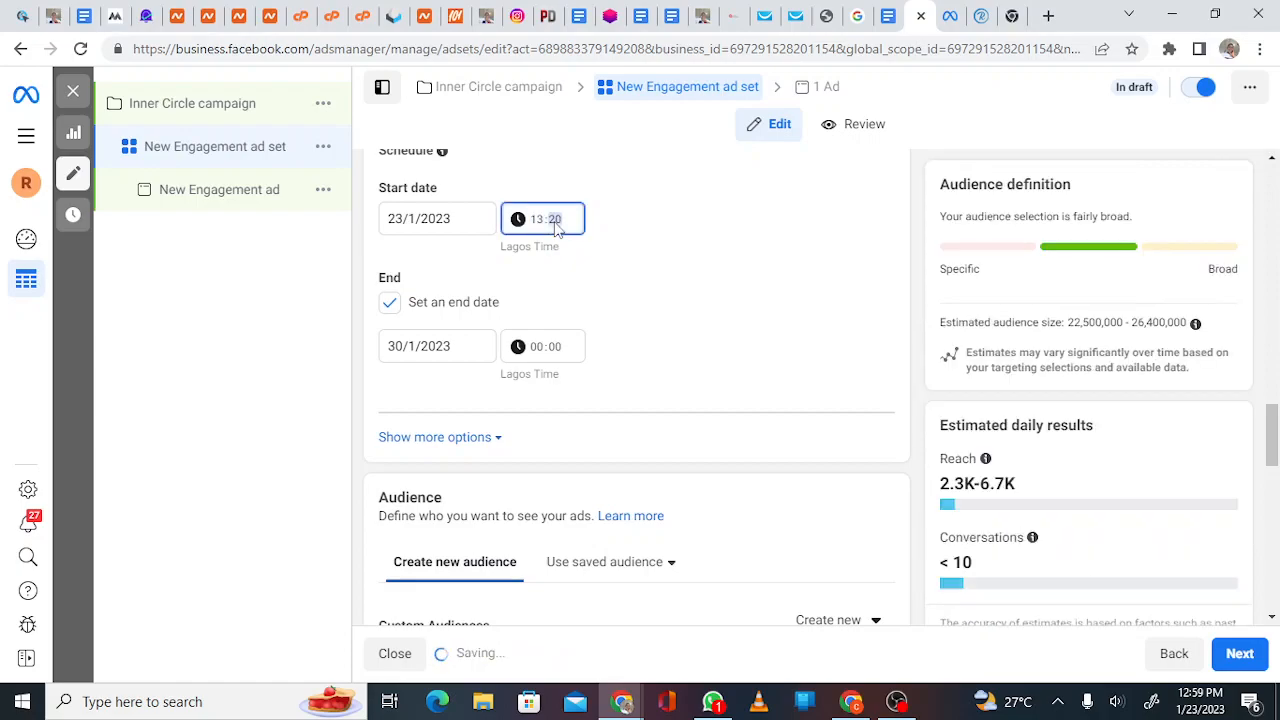
Review the ad set's audience, detailed targeting and placement settings
scroll(636, 400, "down", 2)
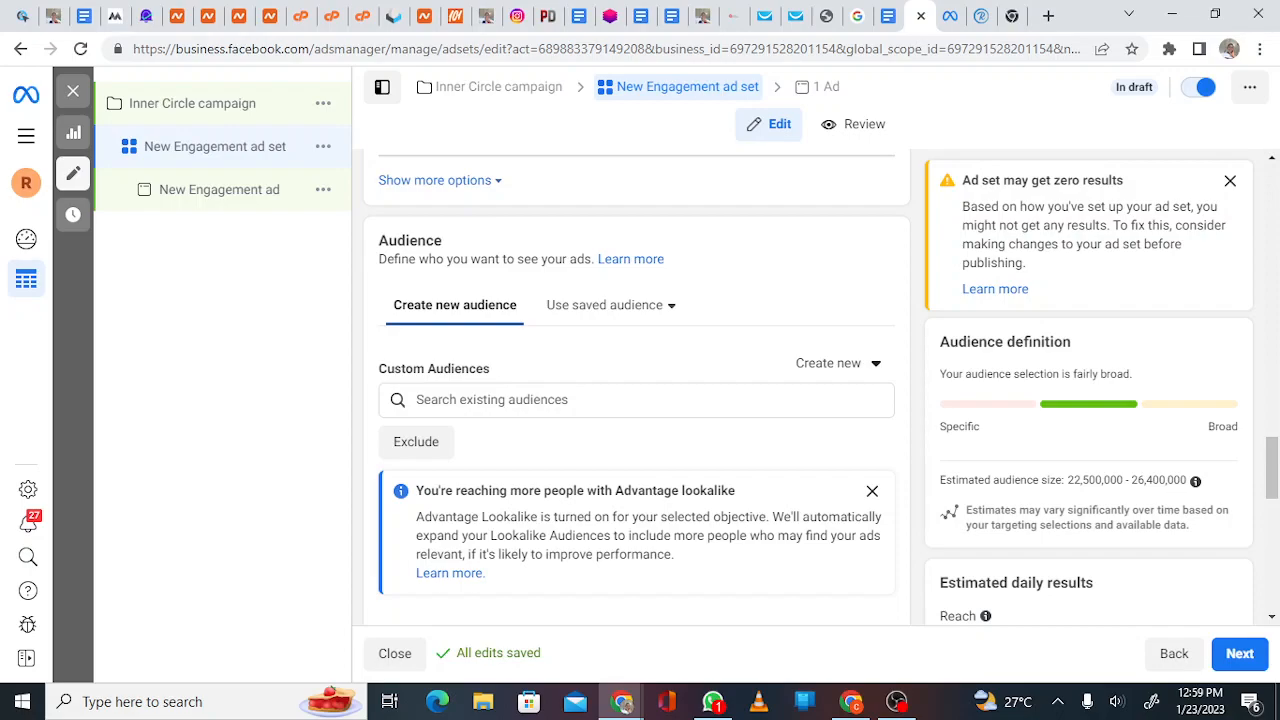
scroll(636, 400, "down", 6)
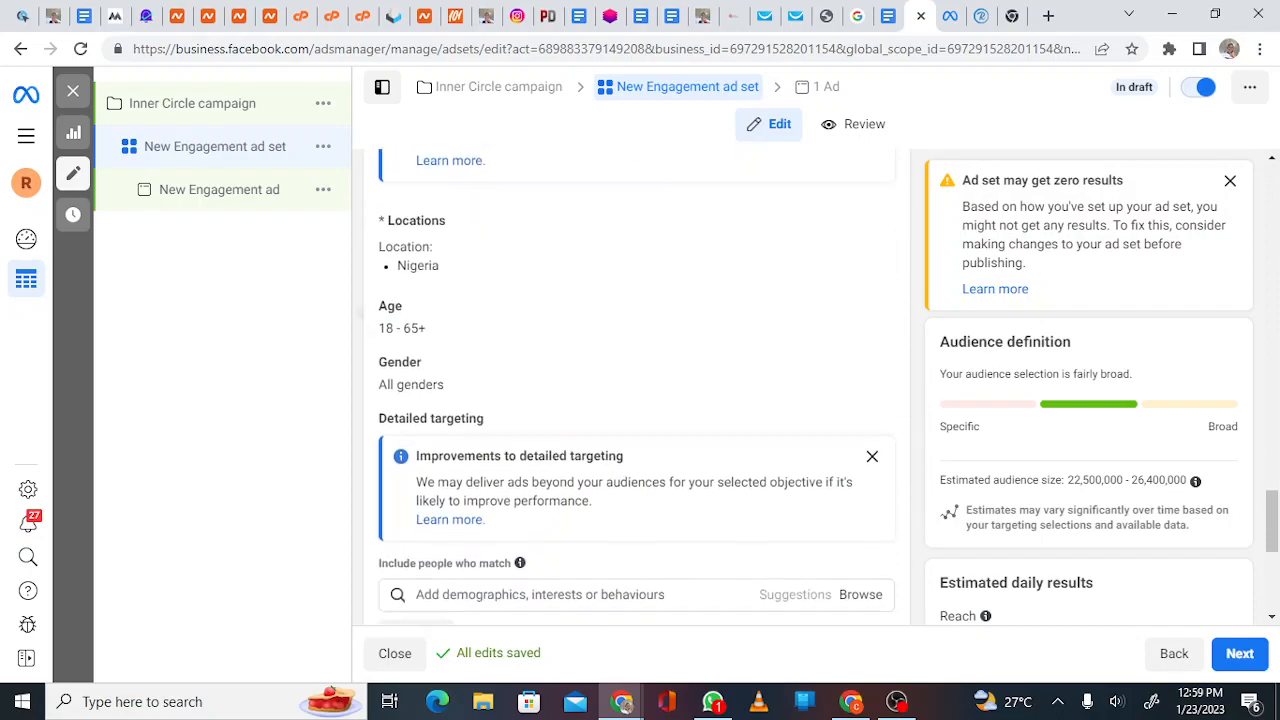
scroll(636, 400, "down", 5)
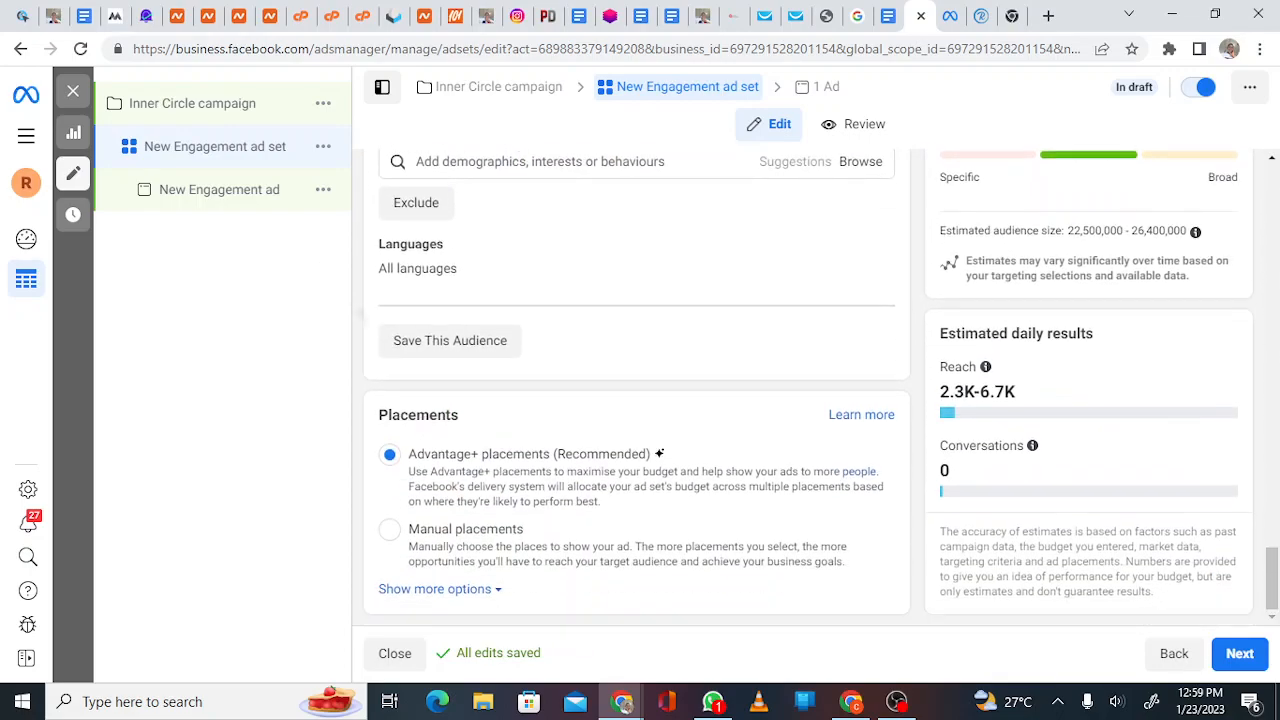
scroll(636, 400, "up", 15)
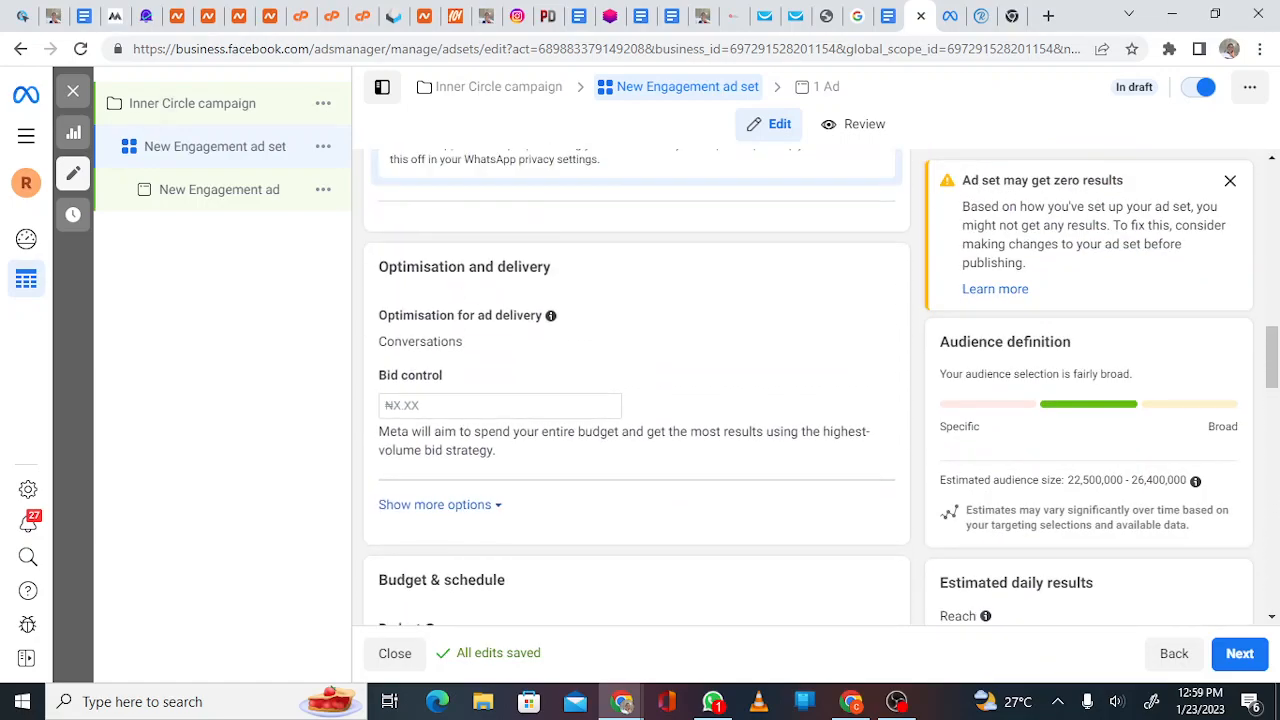
Return to the Inner Circle campaign's settings and examine the available special ad categories
left_click(192, 104)
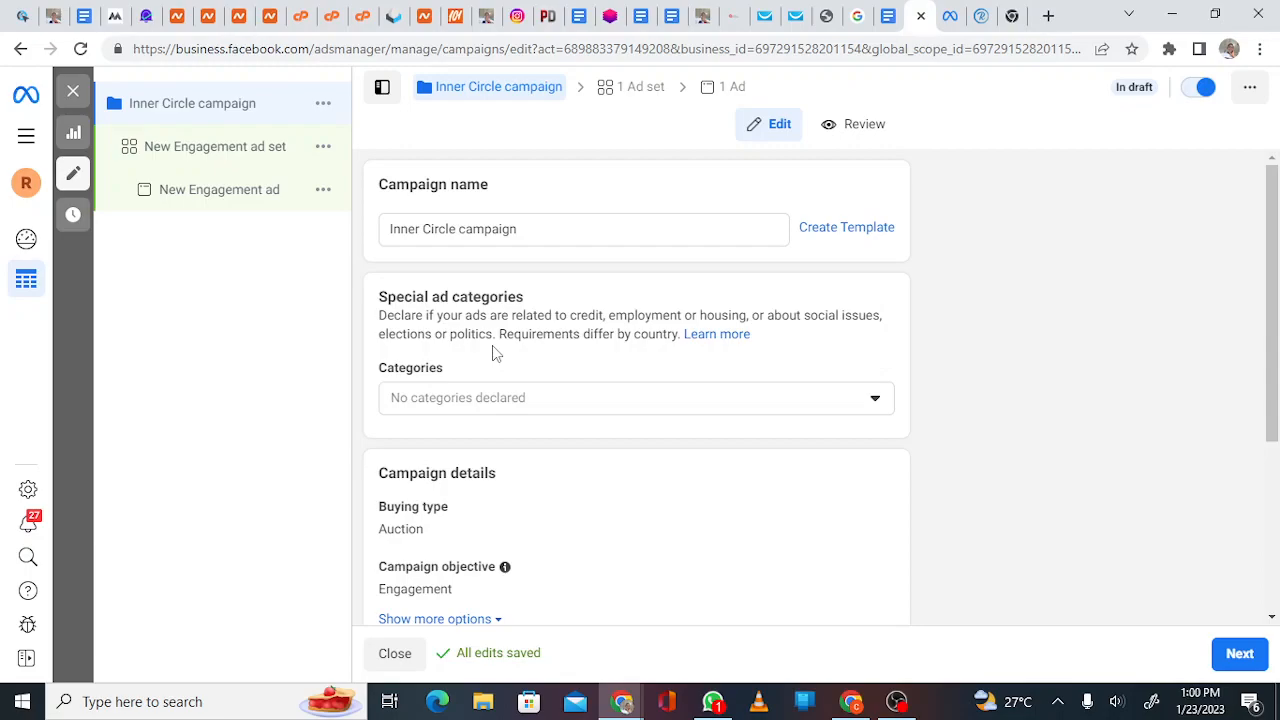
left_click(495, 397)
left_click(495, 397)
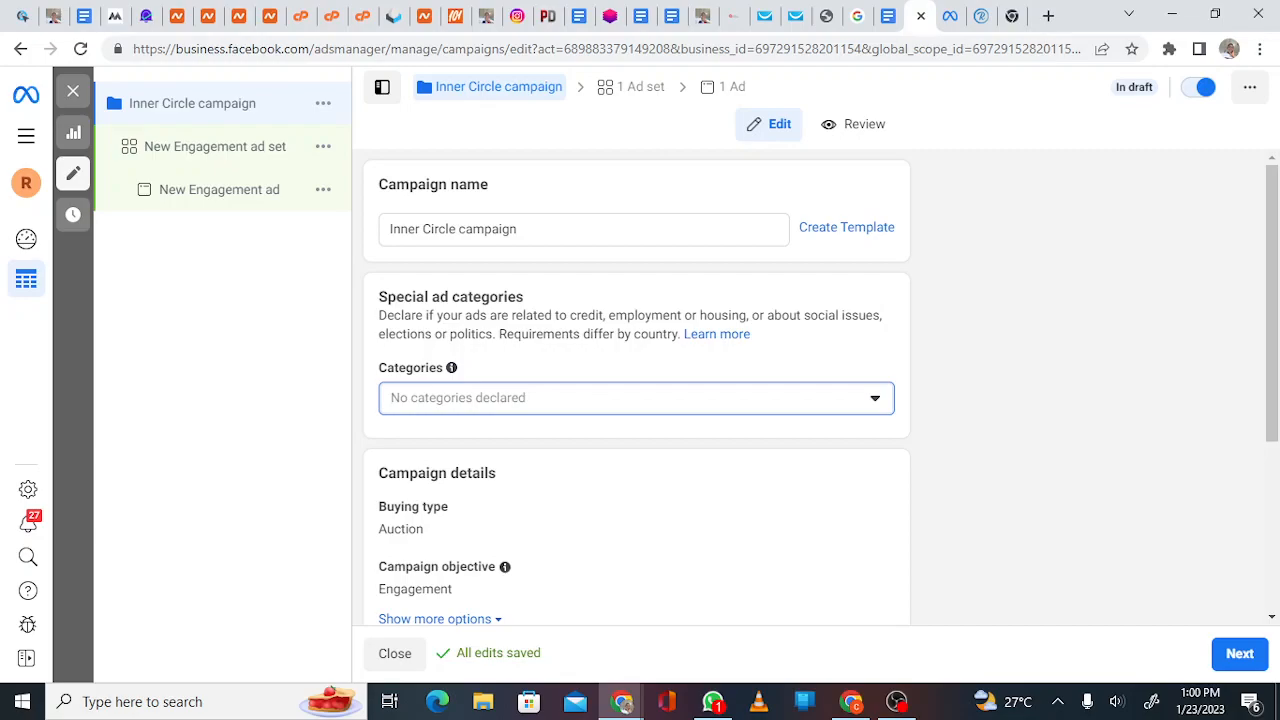
left_click(636, 398)
scroll(752, 510, "down", 1)
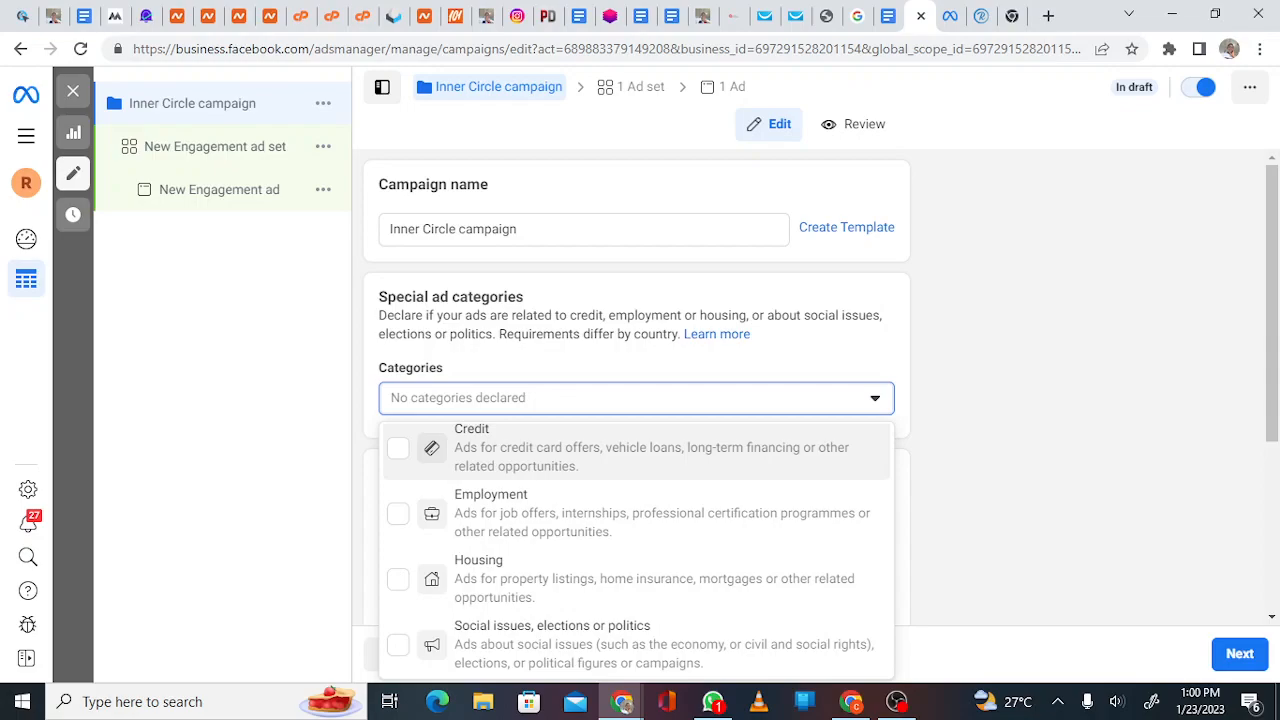
left_click(824, 398)
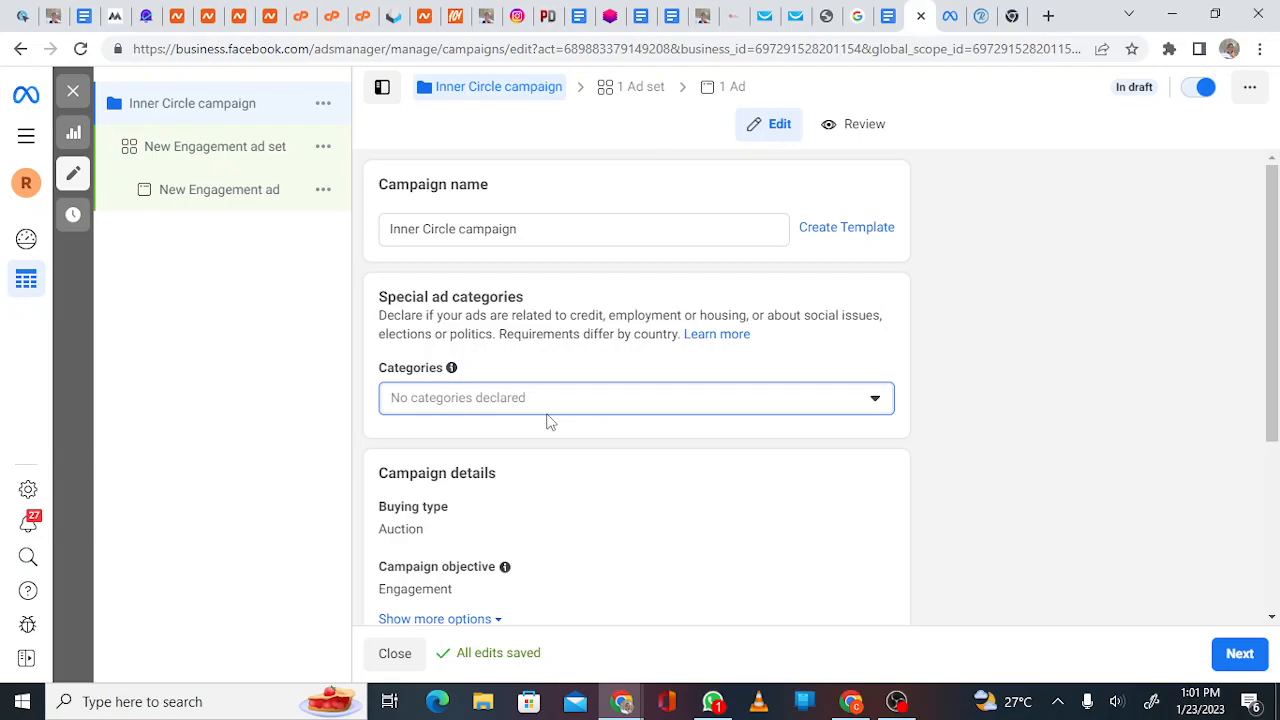
Open the New Engagement ad set's audience locations for editing and remove Nigeria as the targeted location
scroll(548, 420, "down", 3)
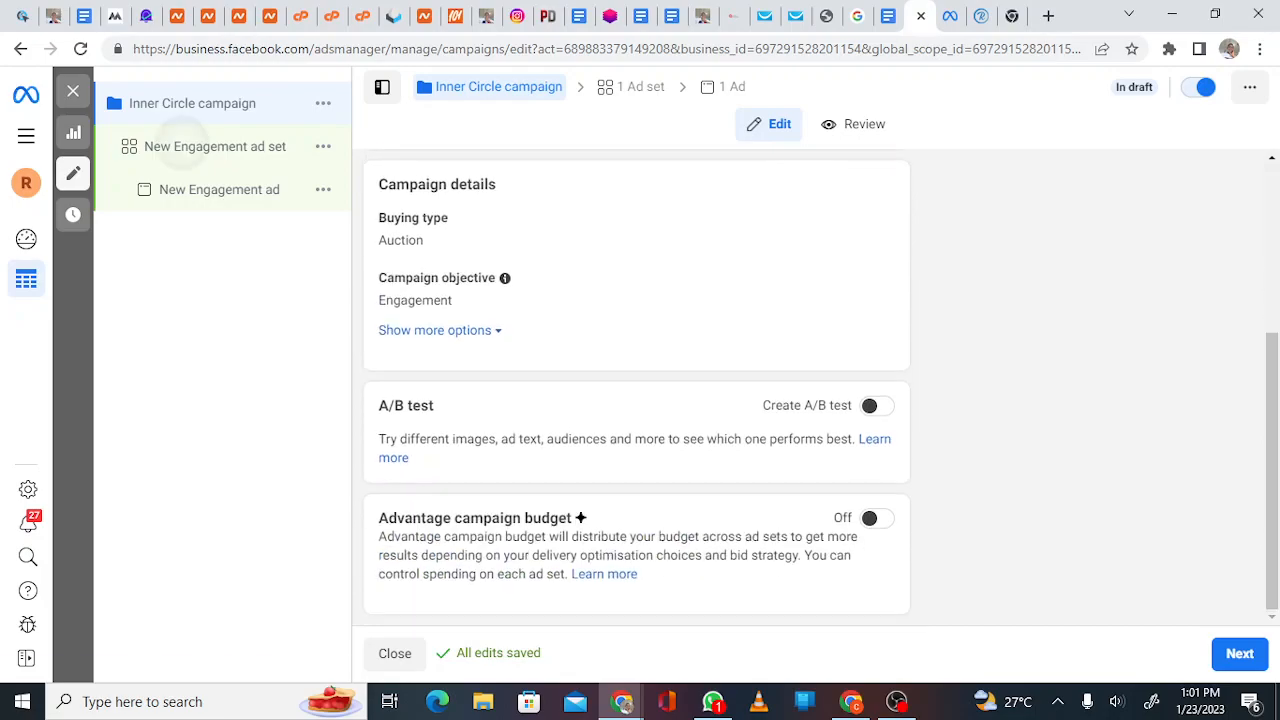
scroll(637, 400, "down", 2)
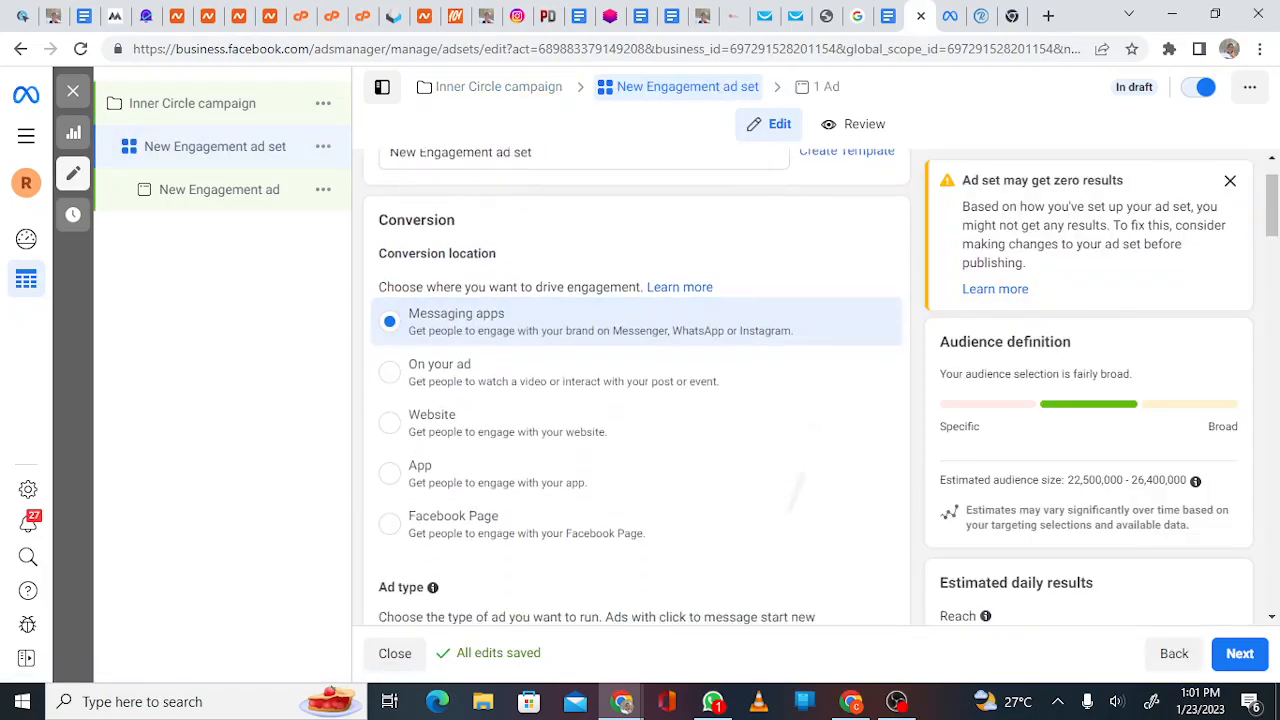
scroll(637, 400, "down", 5)
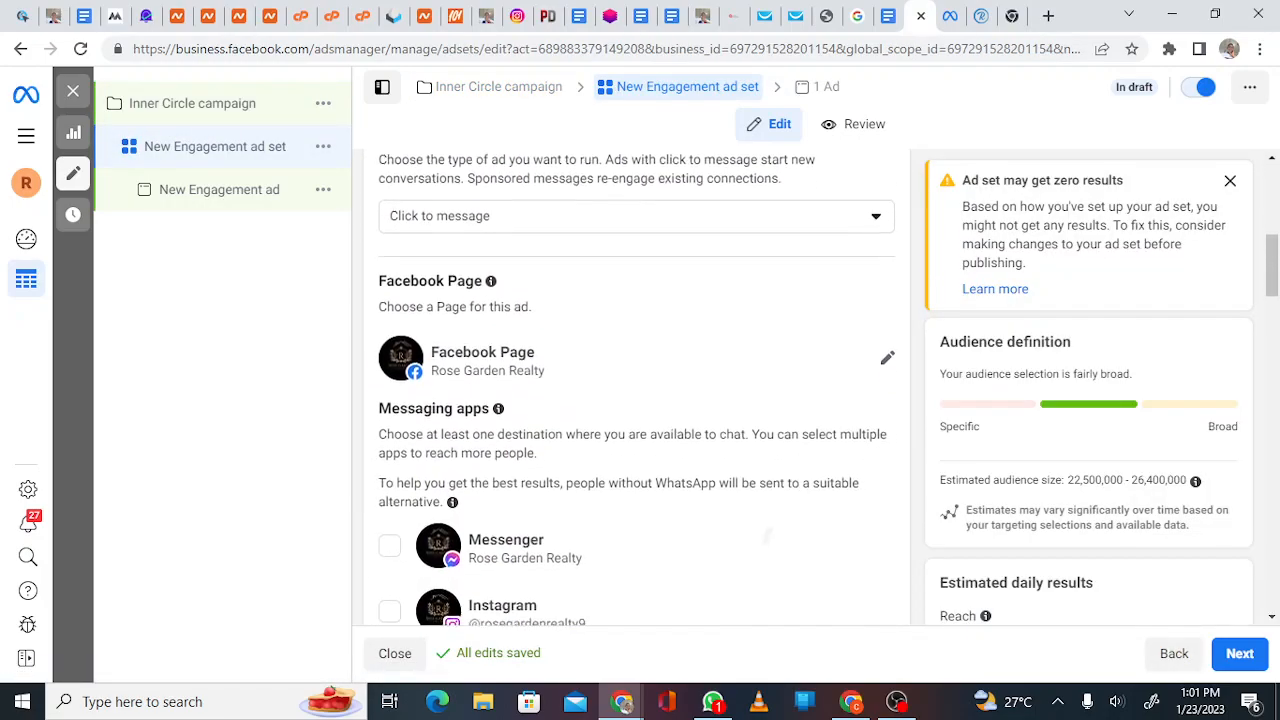
scroll(637, 400, "down", 6)
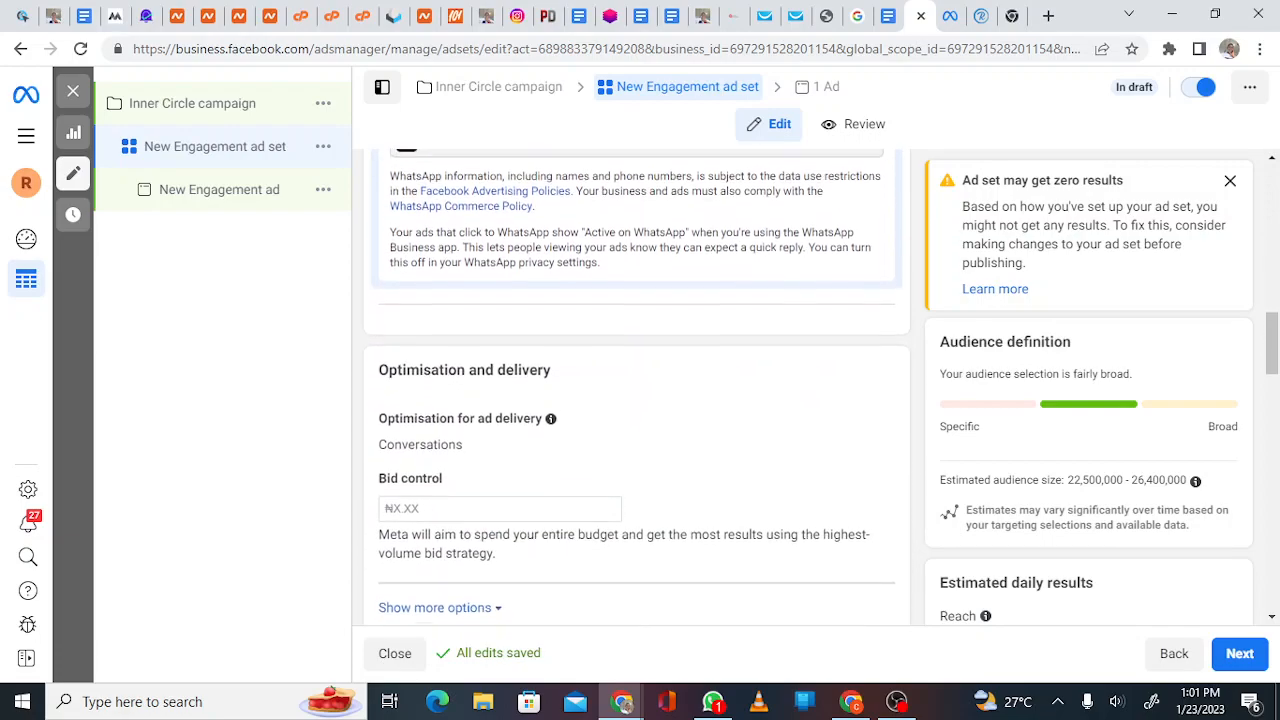
scroll(637, 400, "down", 5)
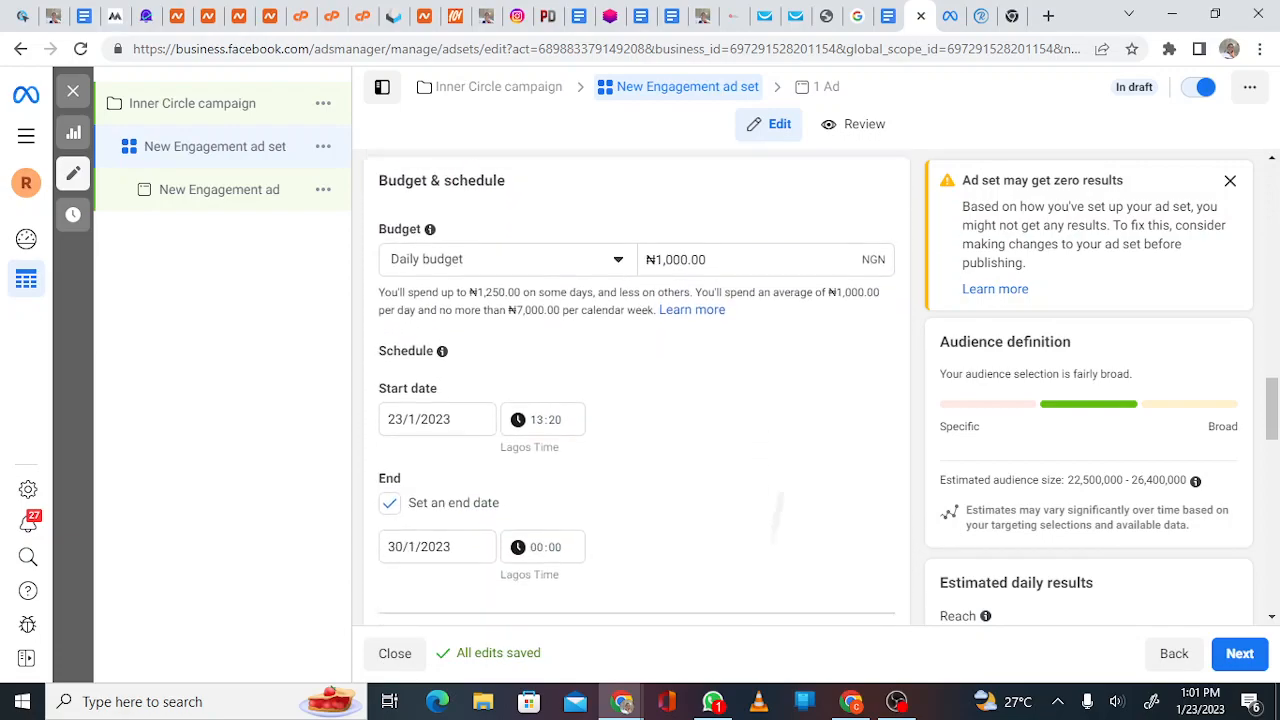
scroll(637, 400, "down", 5)
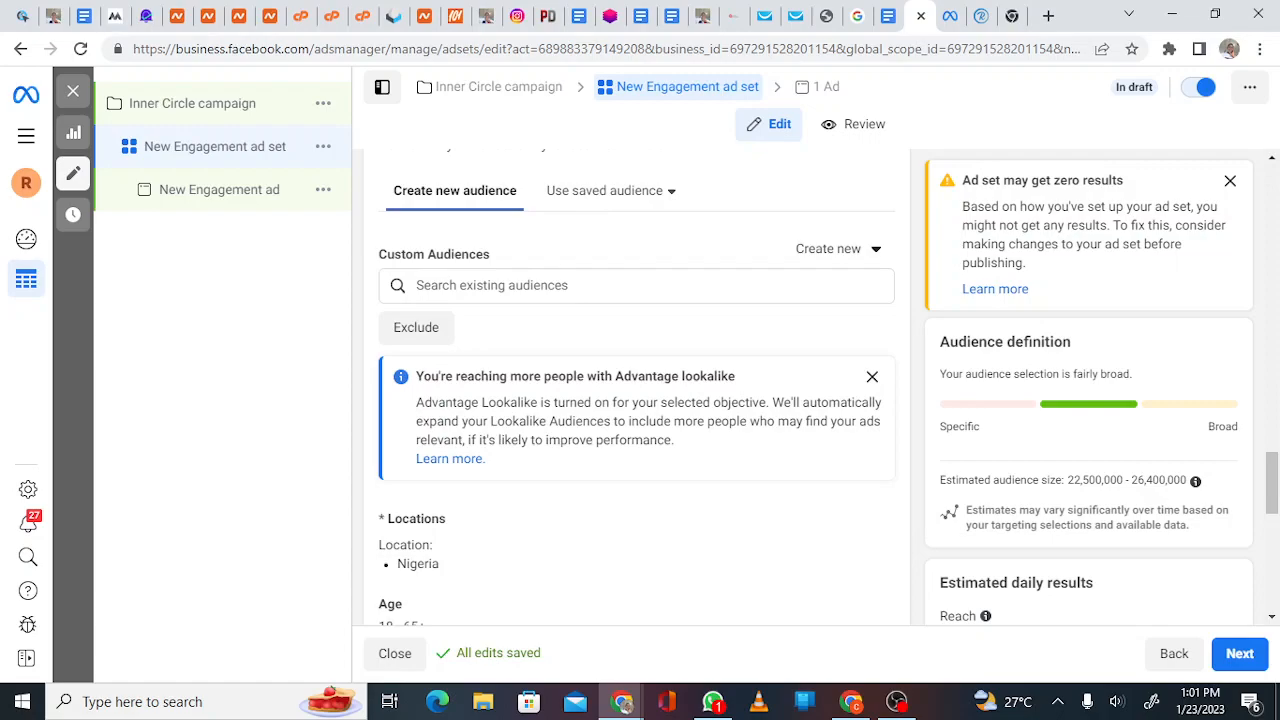
scroll(637, 400, "down", 2)
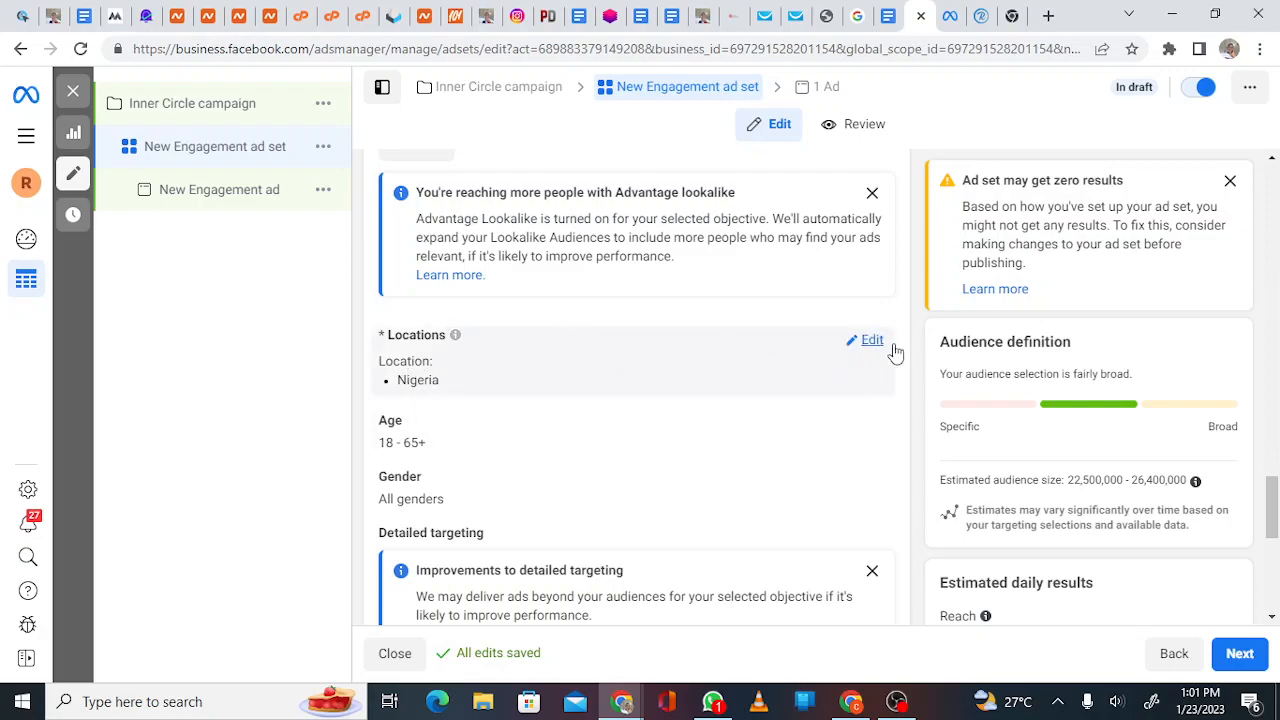
left_click(868, 342)
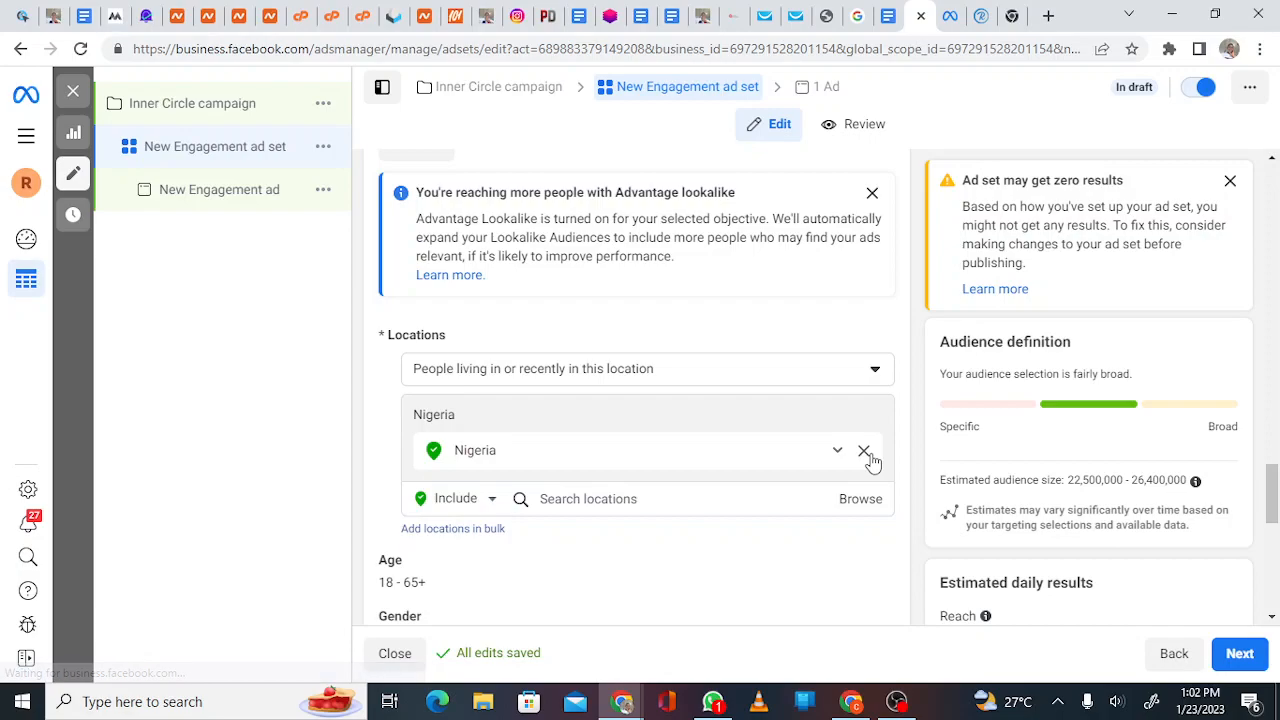
left_click(866, 453)
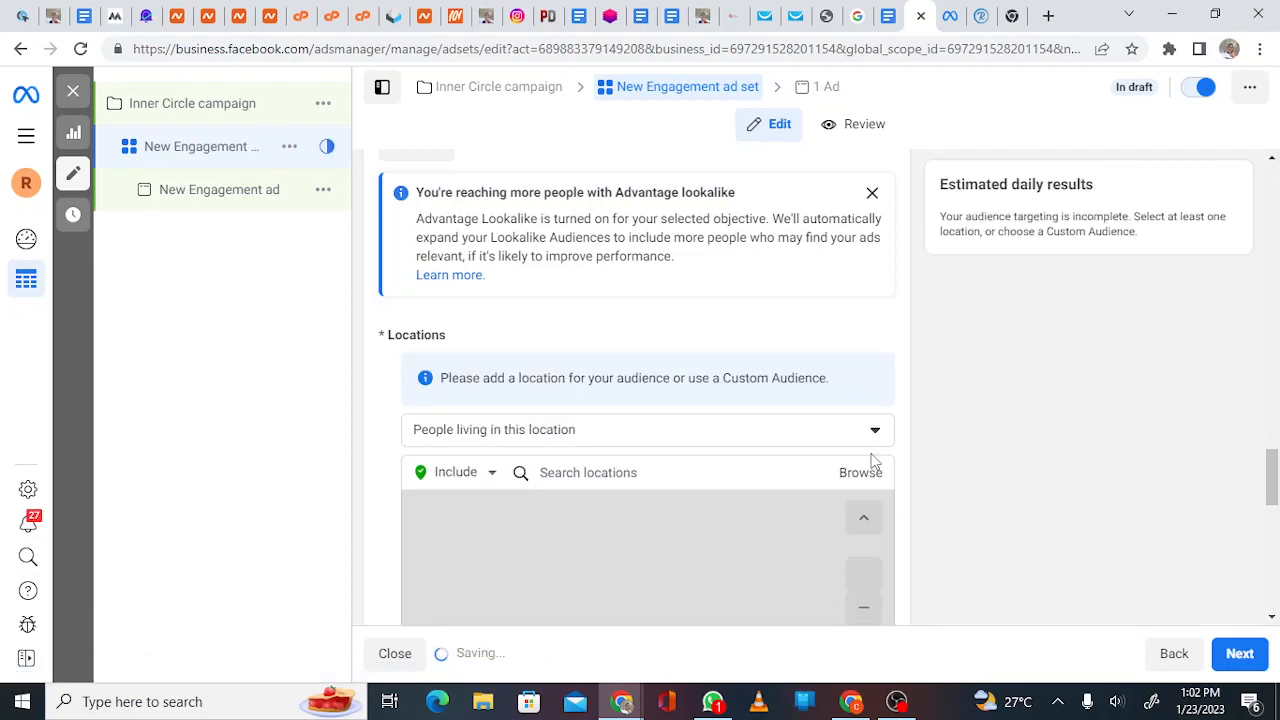
Review the location targeting options and choose "People living in this location" for the audience
left_click(788, 431)
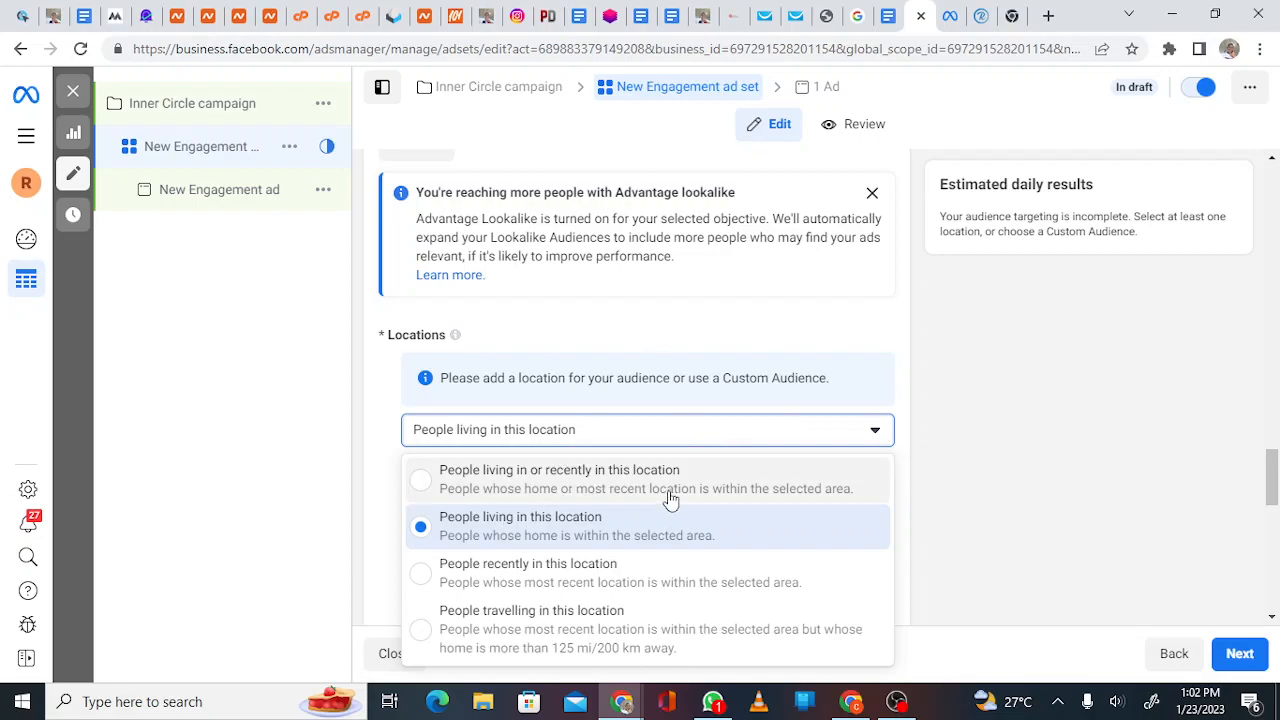
left_click(700, 437)
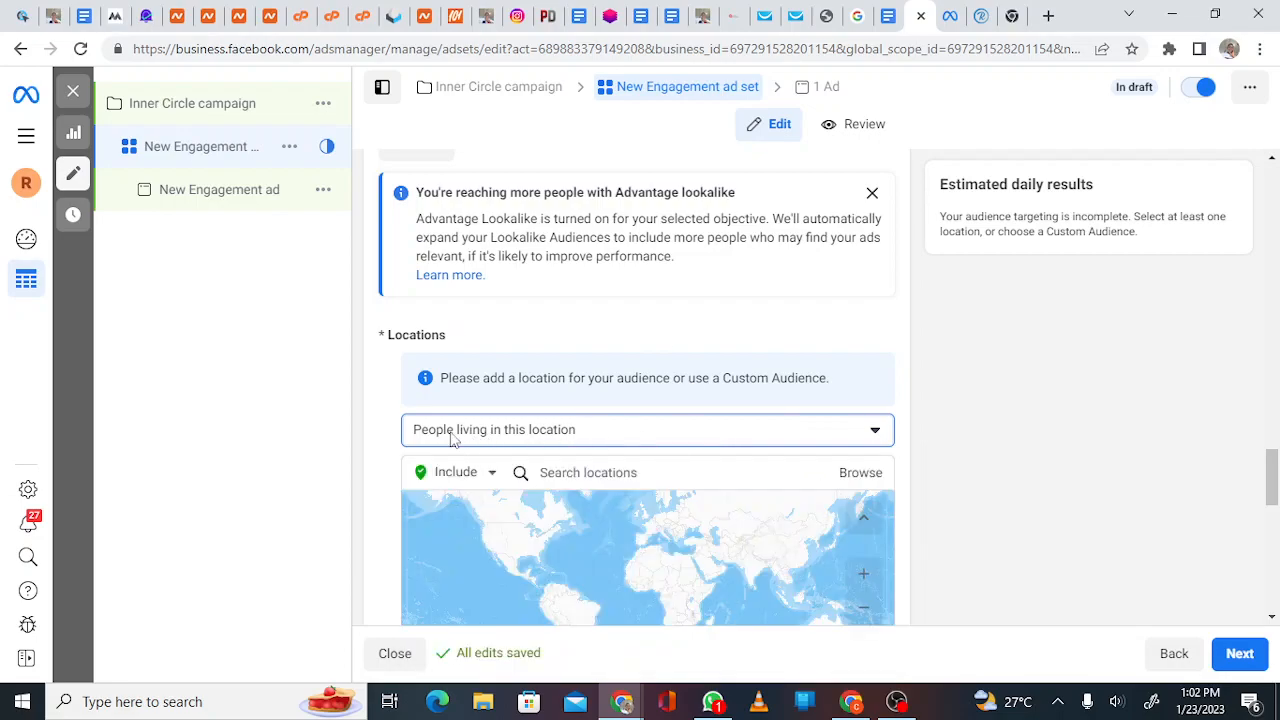
left_click(757, 436)
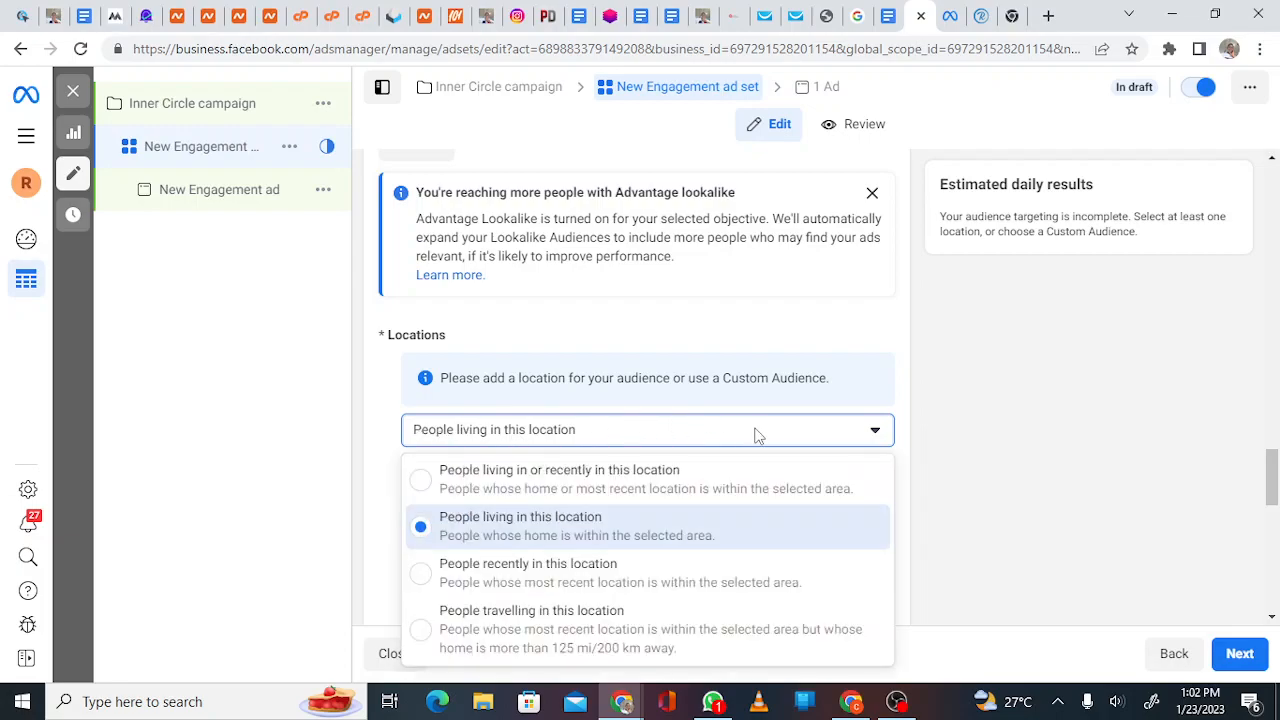
scroll(757, 436, "down", 1)
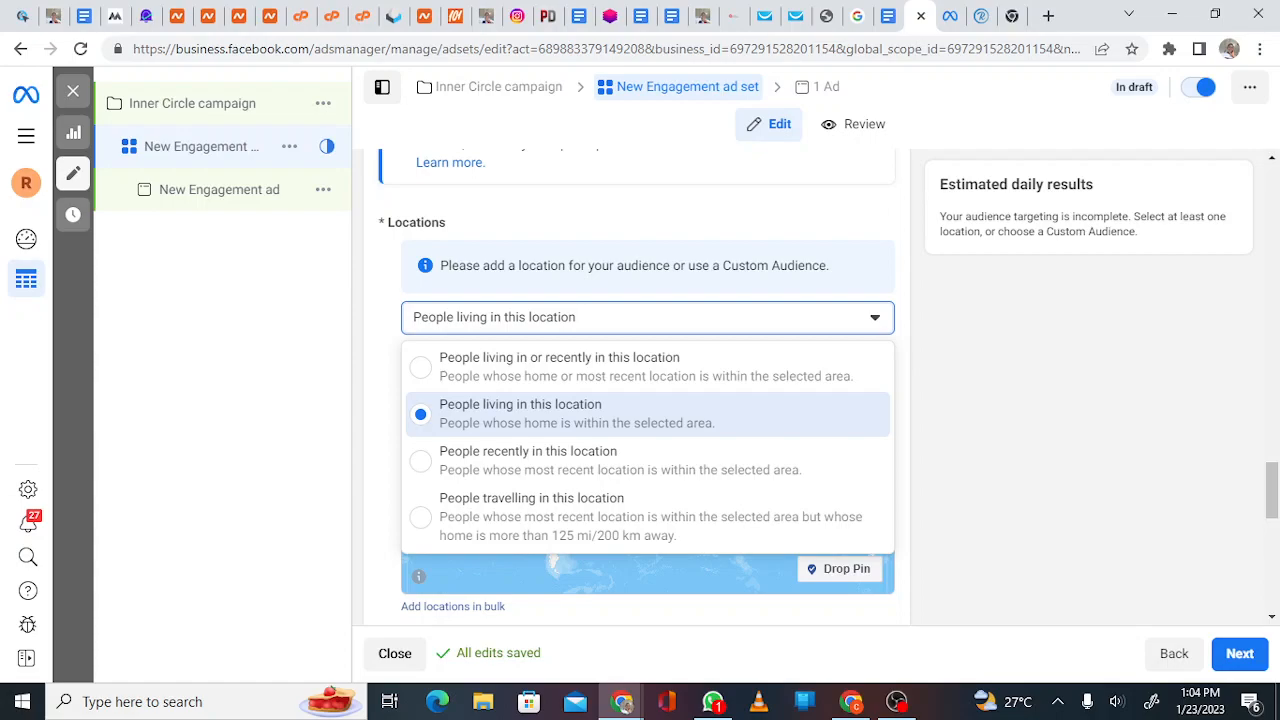
left_click(576, 414)
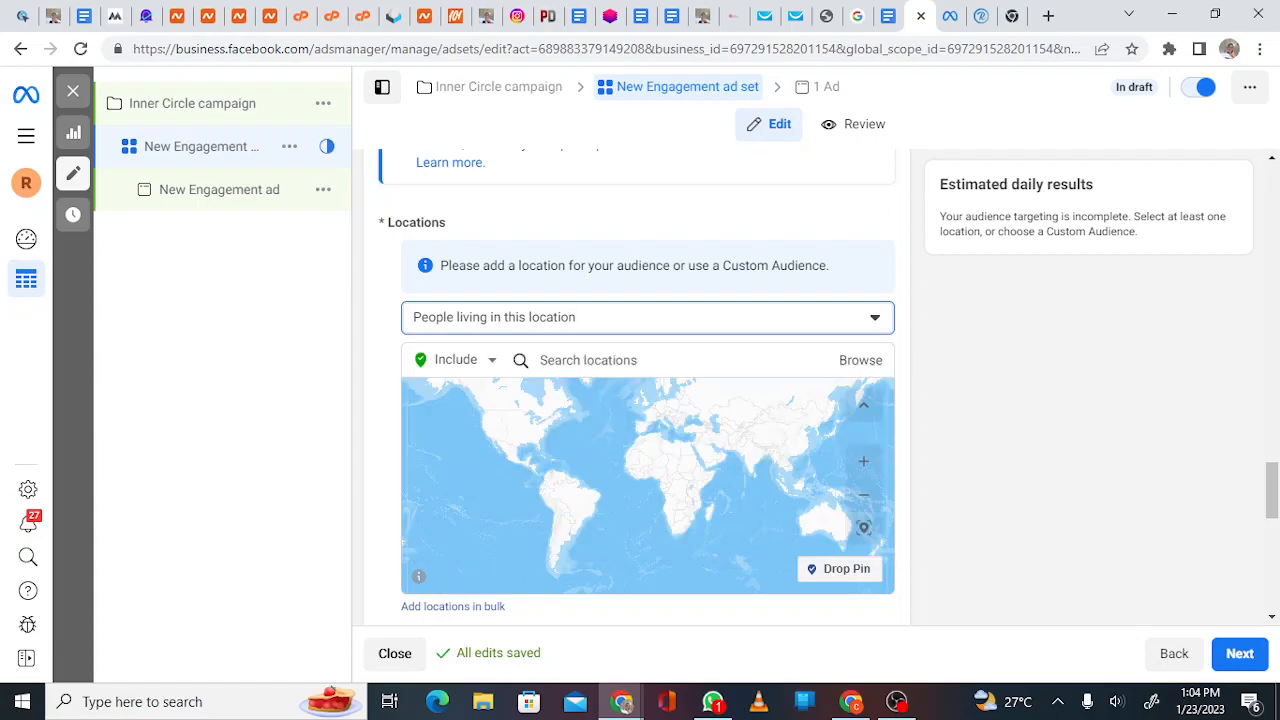
Search the audience locations for "banana" and include the neighbourhood Banana Island, Lagos State, Nigeria
scroll(640, 400, "down", 1)
left_click(588, 316)
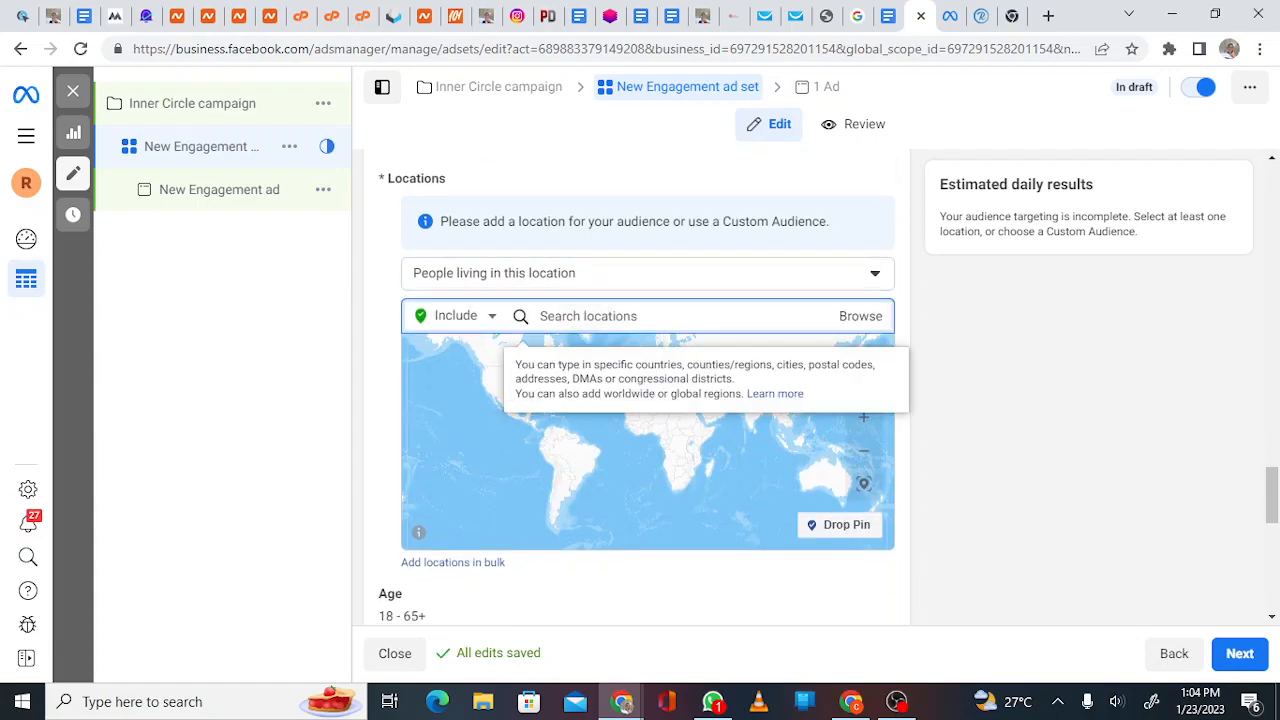
type("bana")
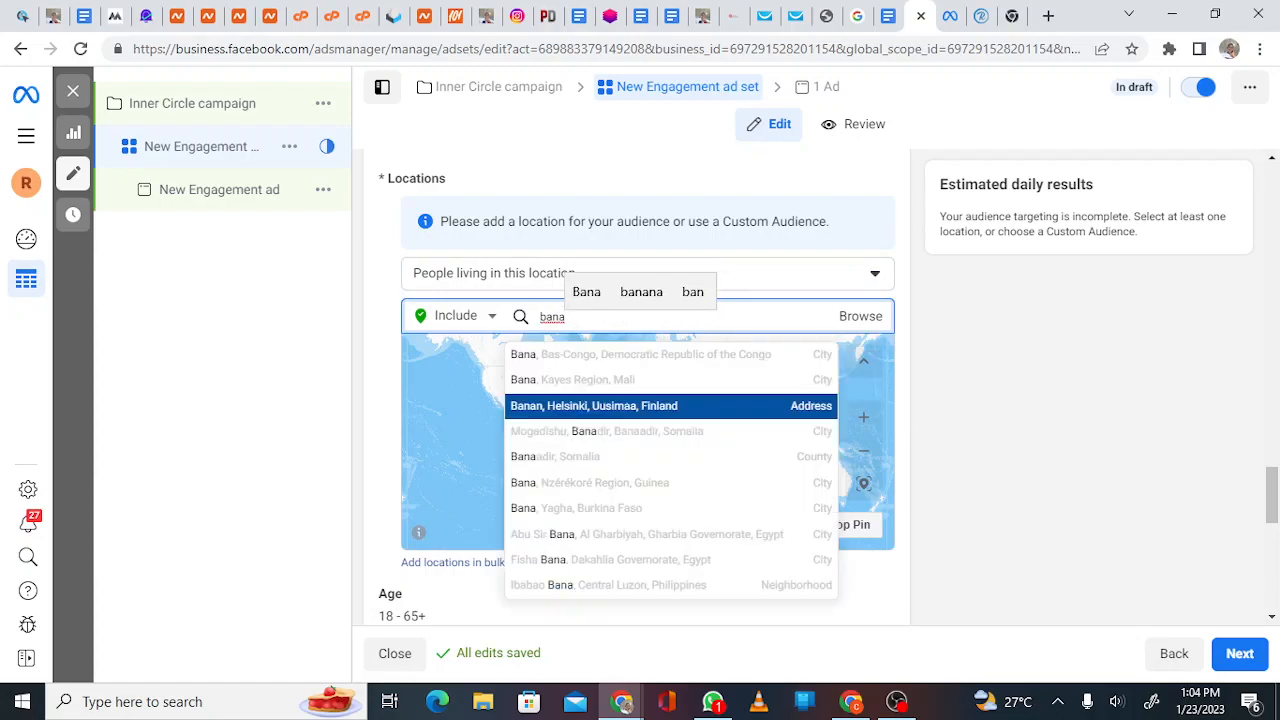
type("na")
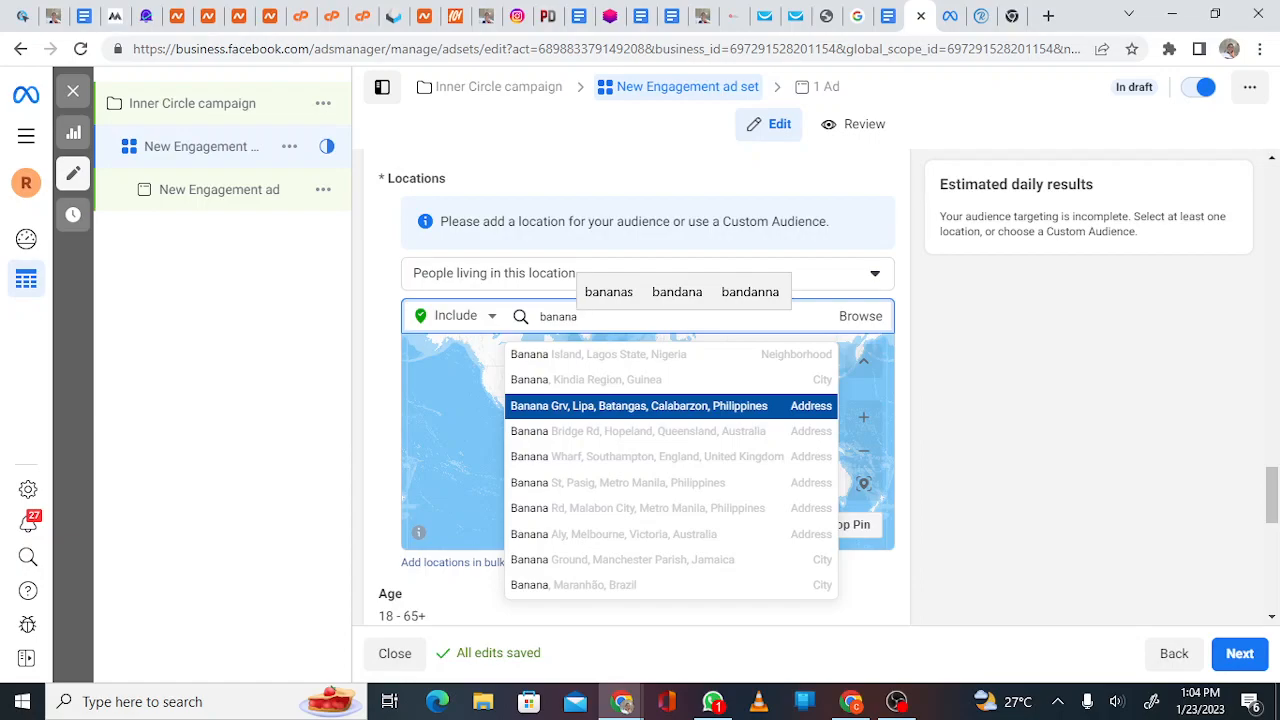
key("Up")
key("Up")
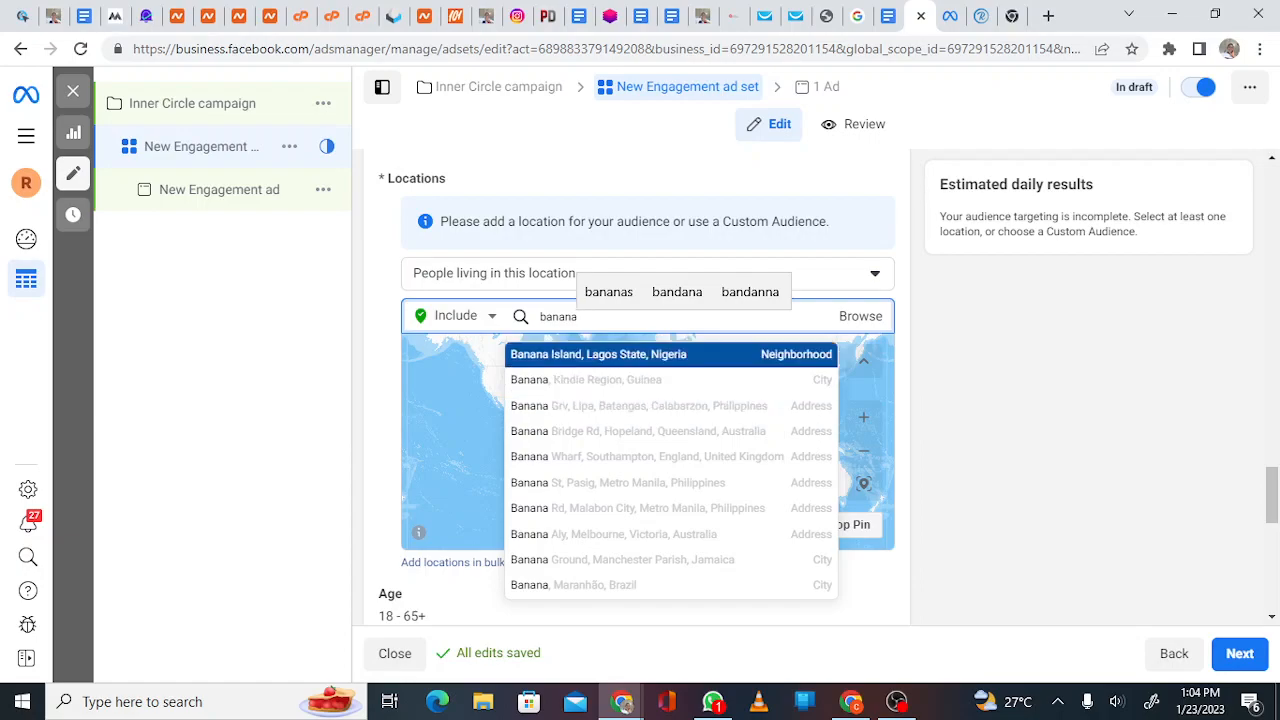
left_click(573, 355)
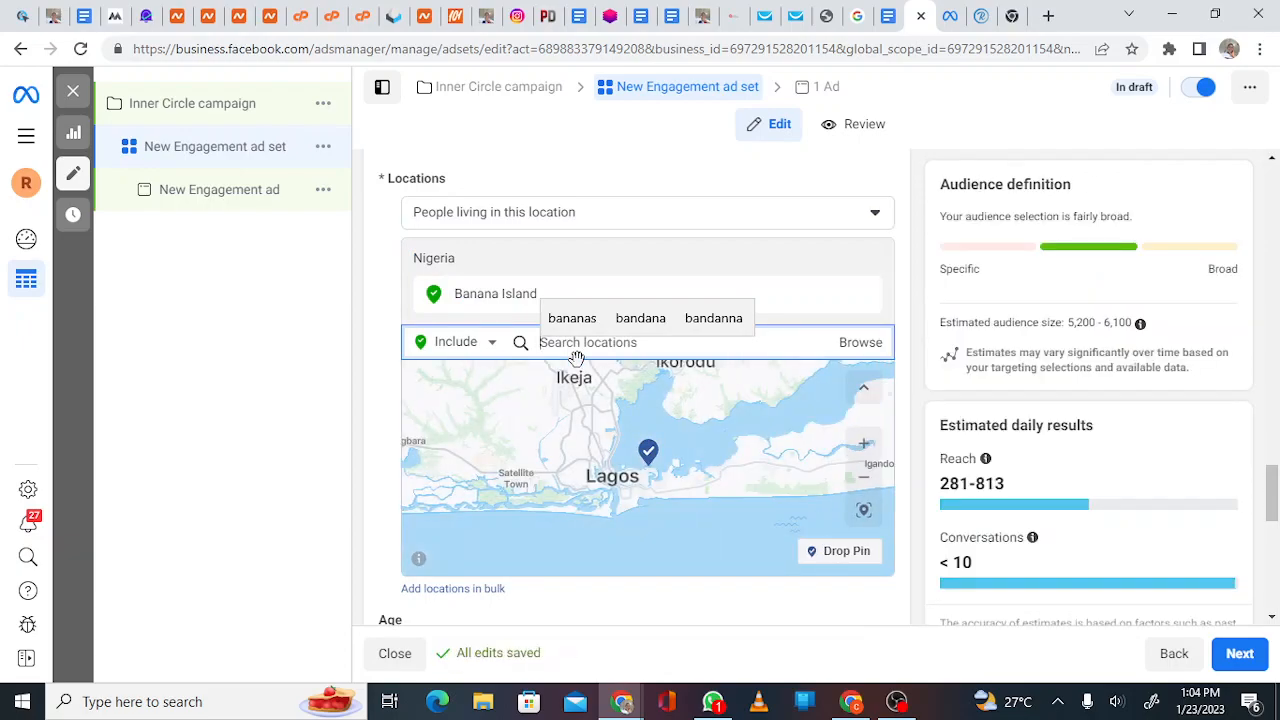
Search for "Lekki penisula" and include the place Lekki Penisula in the audience locations
type("Lekki pe")
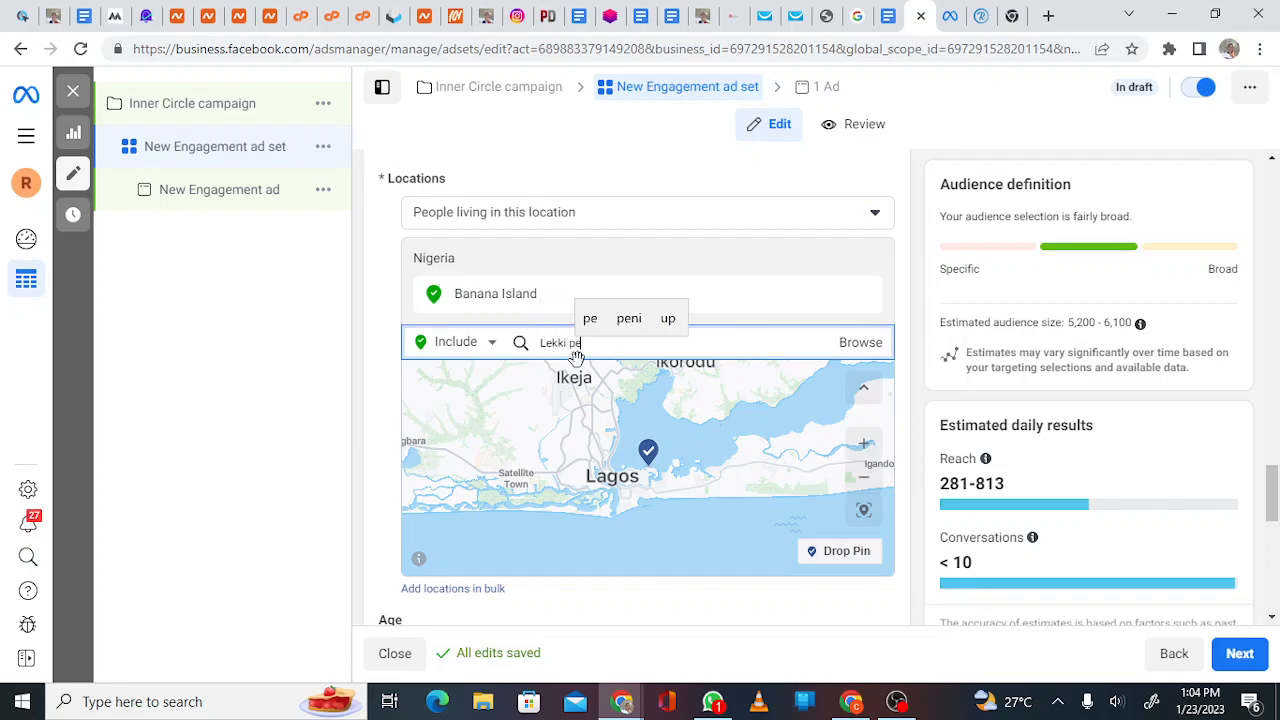
type("nis")
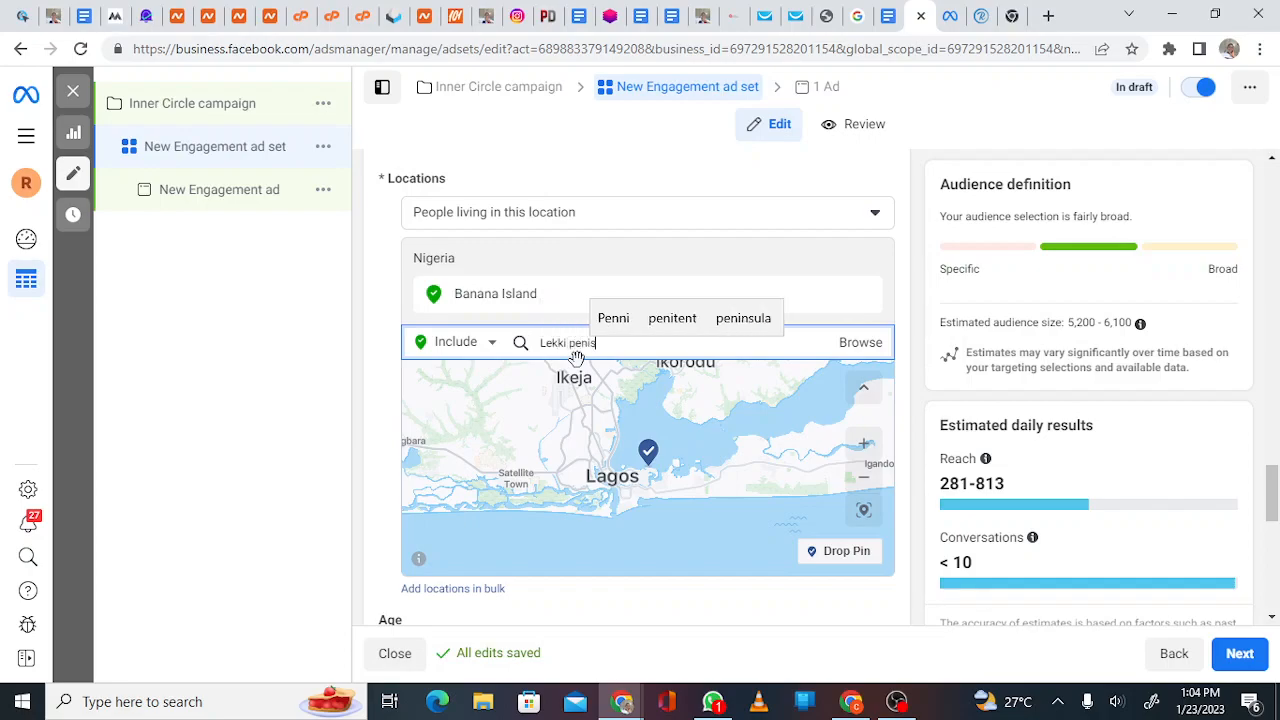
type("ula")
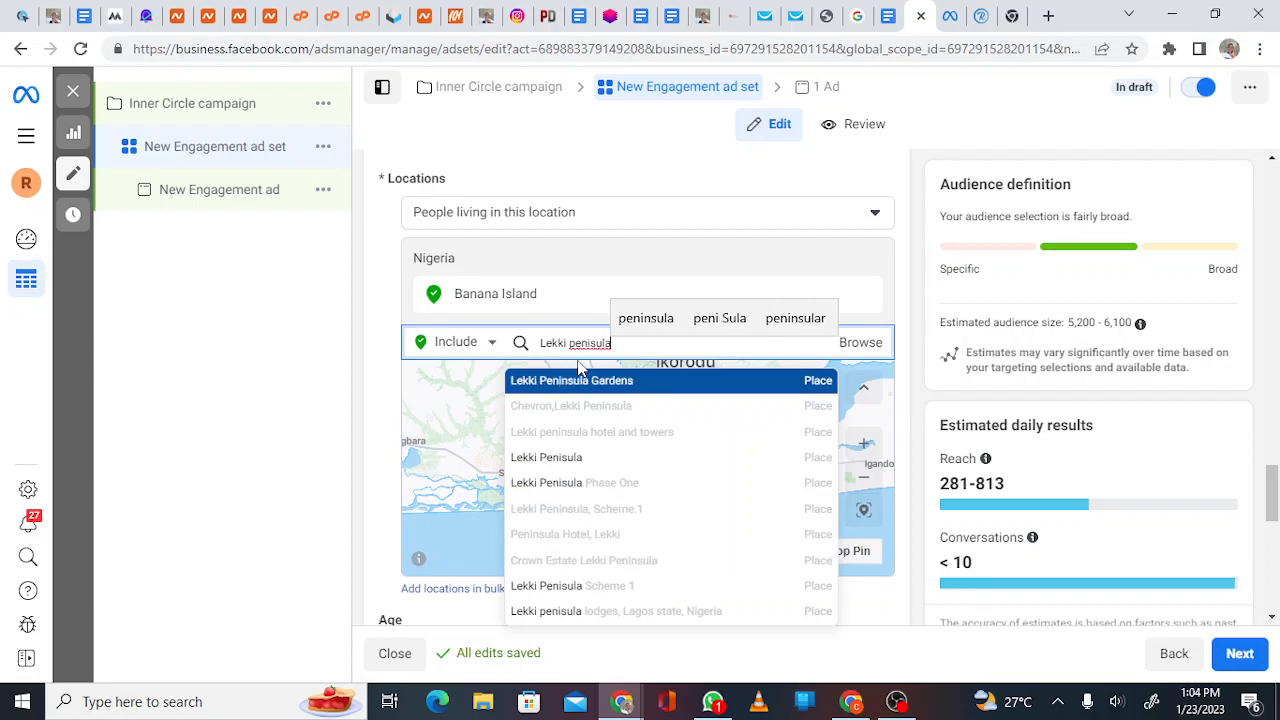
left_click(618, 458)
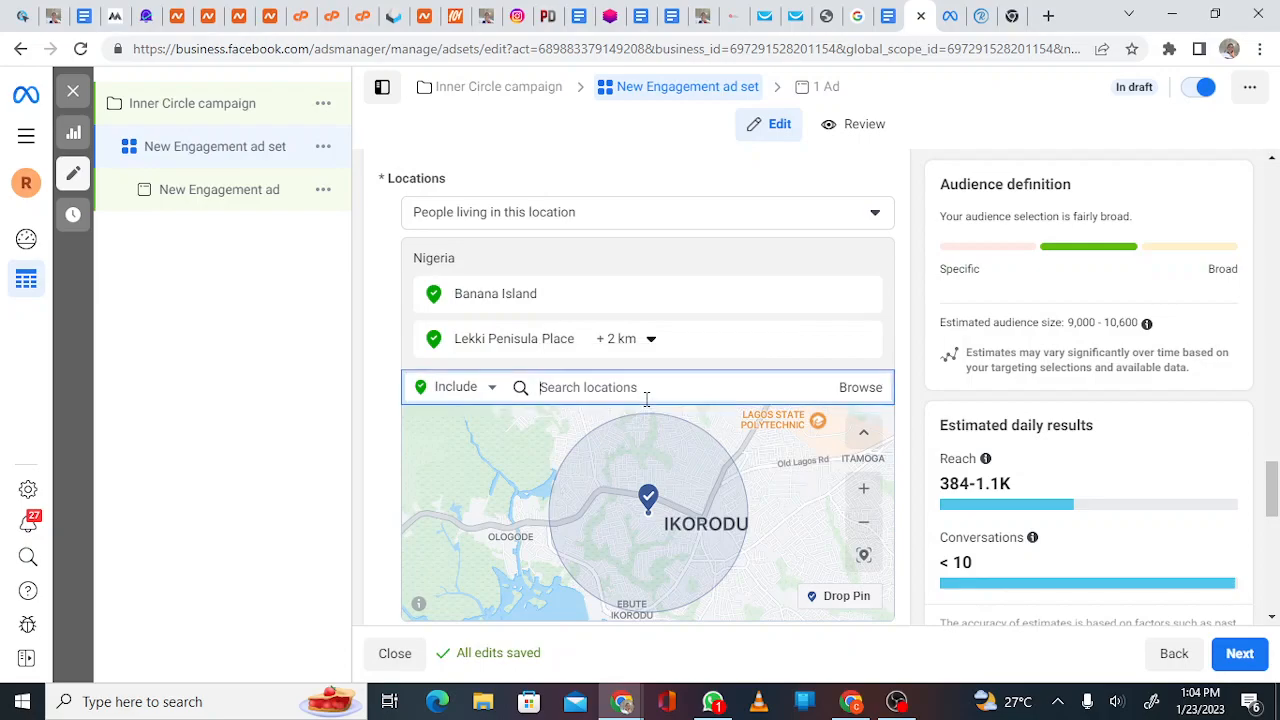
Search for "eko atlantic" and include the place Eko Atlantic in the audience locations
type("eko")
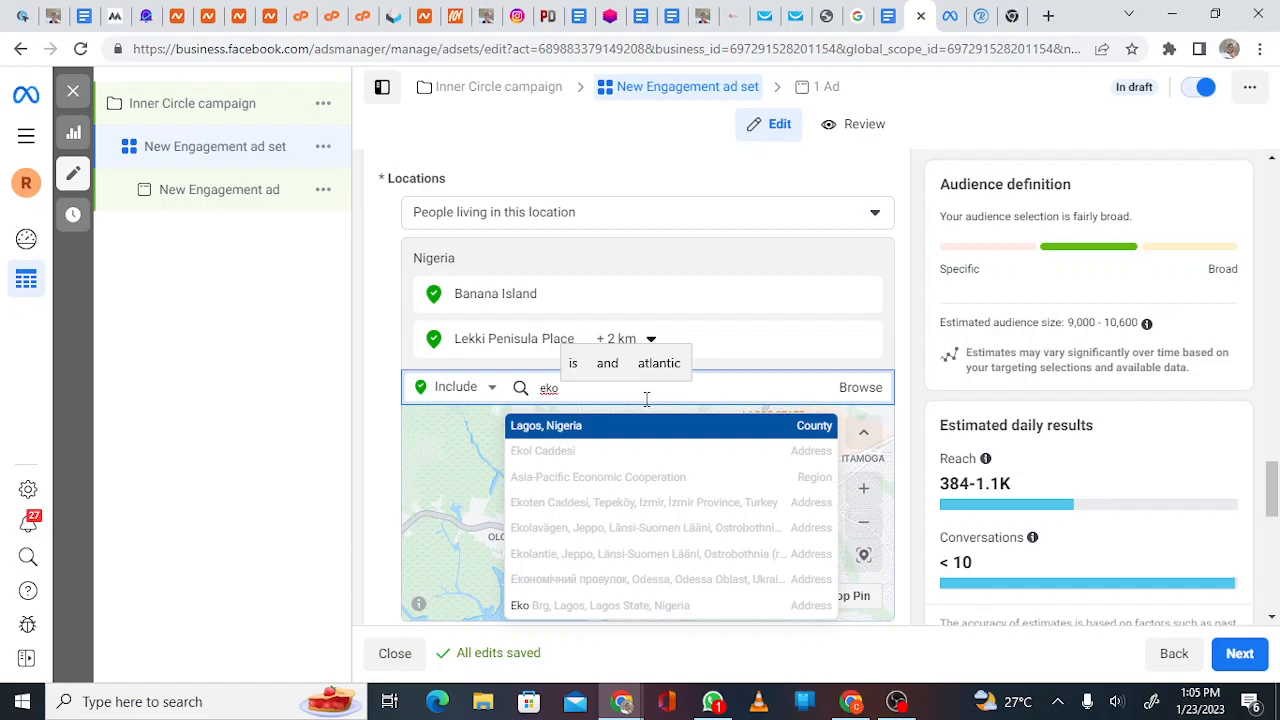
type("atlantic")
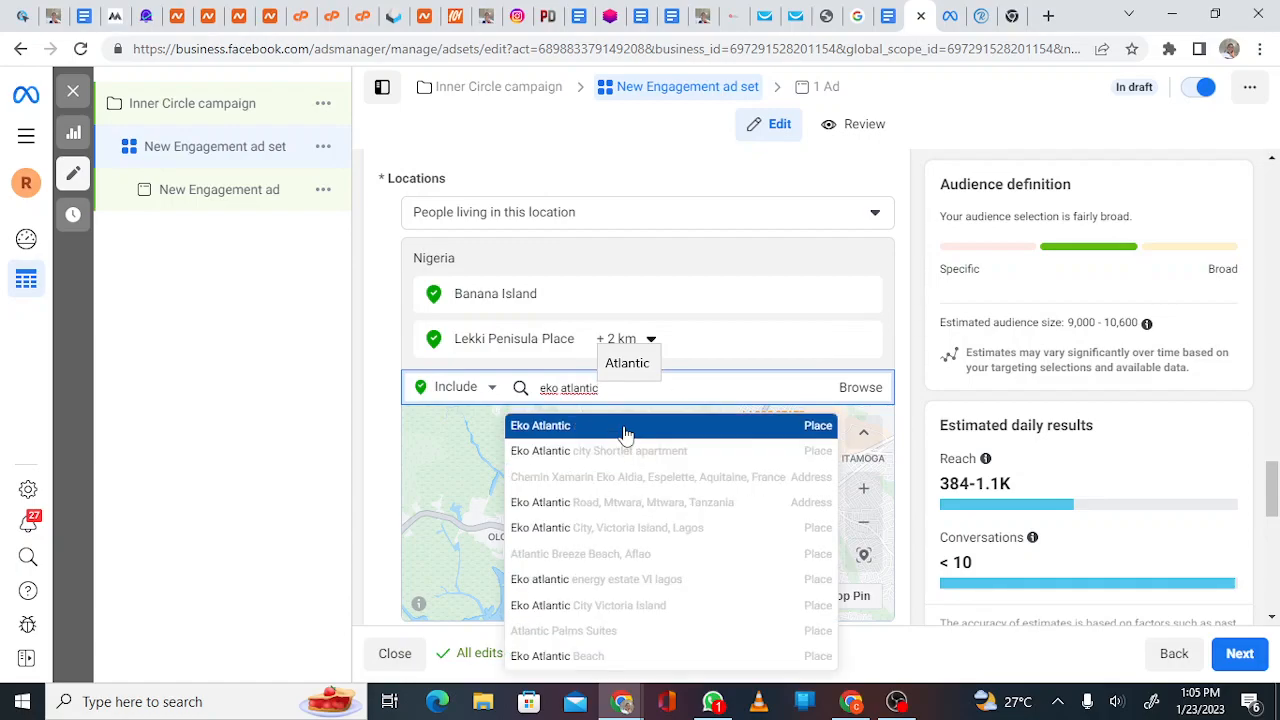
left_click(625, 427)
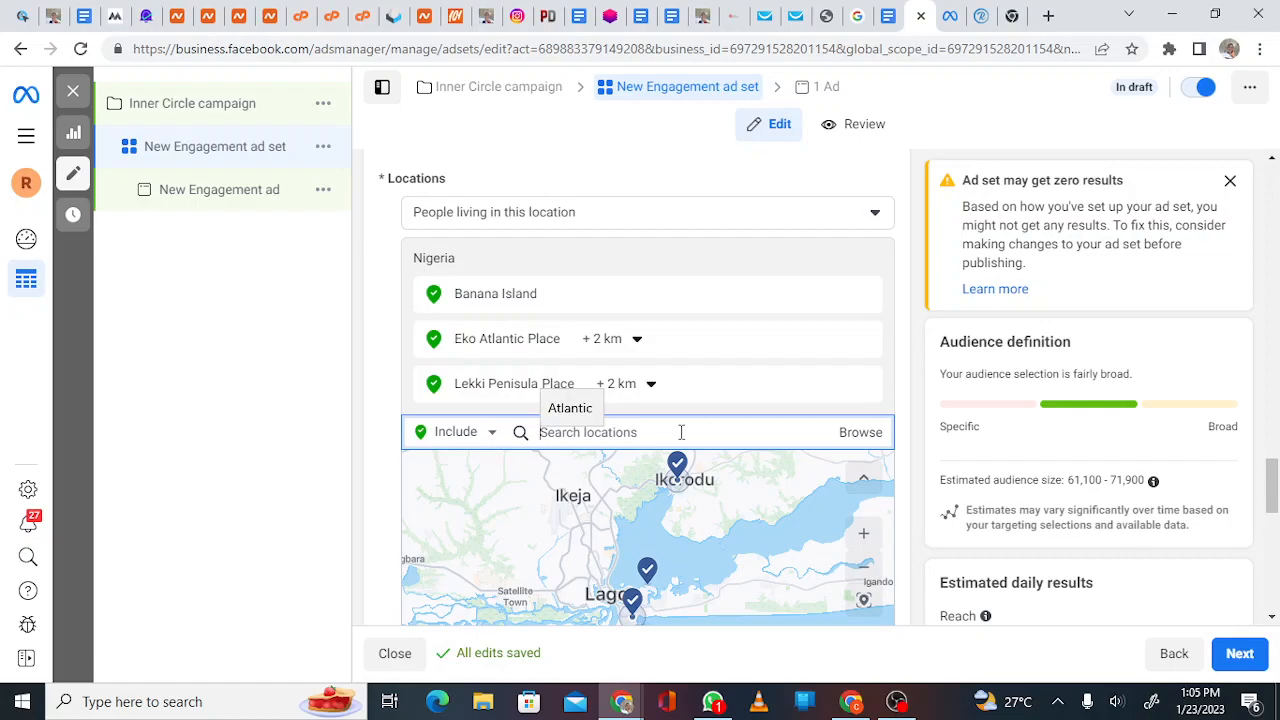
Include the neighbourhood Victoria Island, Lagos State, Nigeria in the audience locations
type("vic")
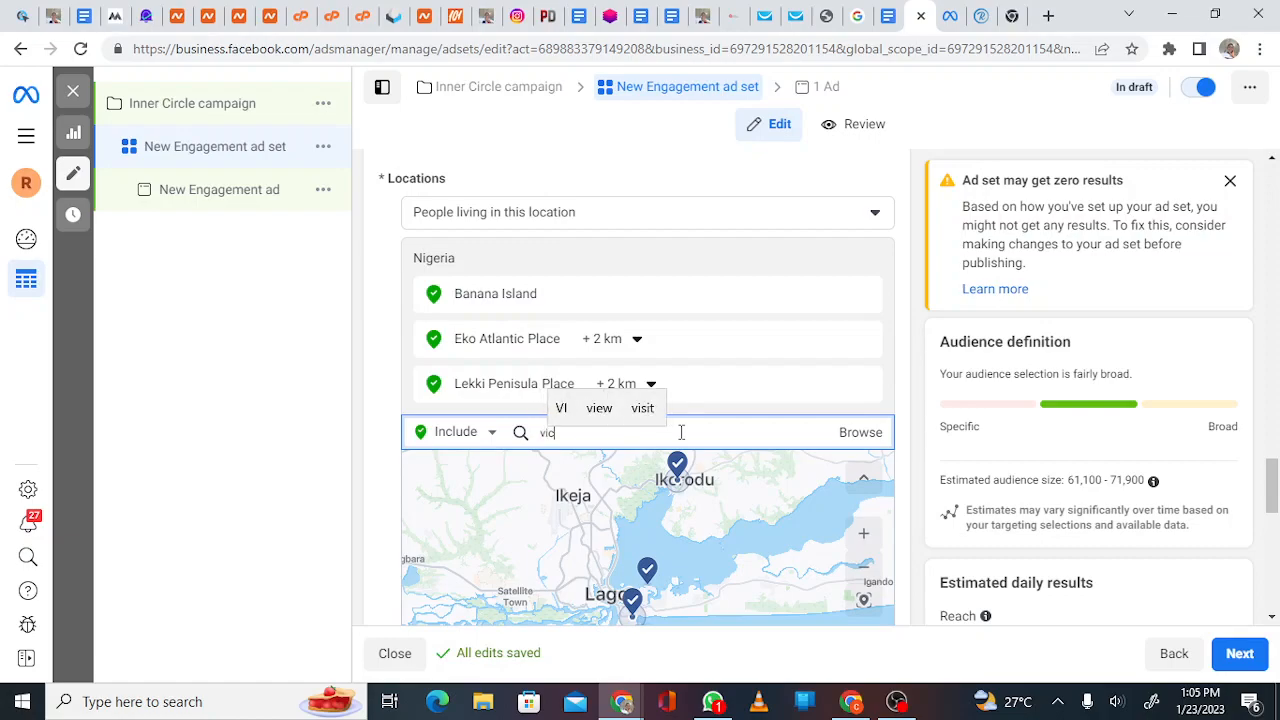
type("toria ")
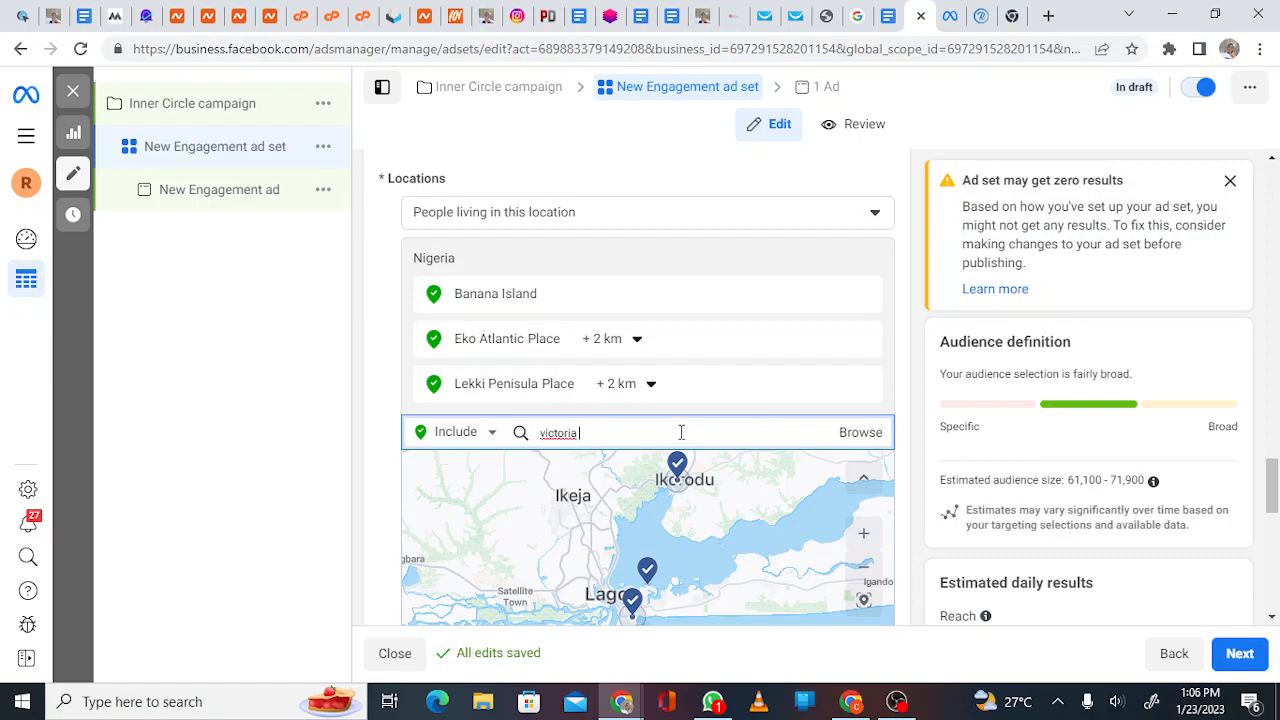
type("isla")
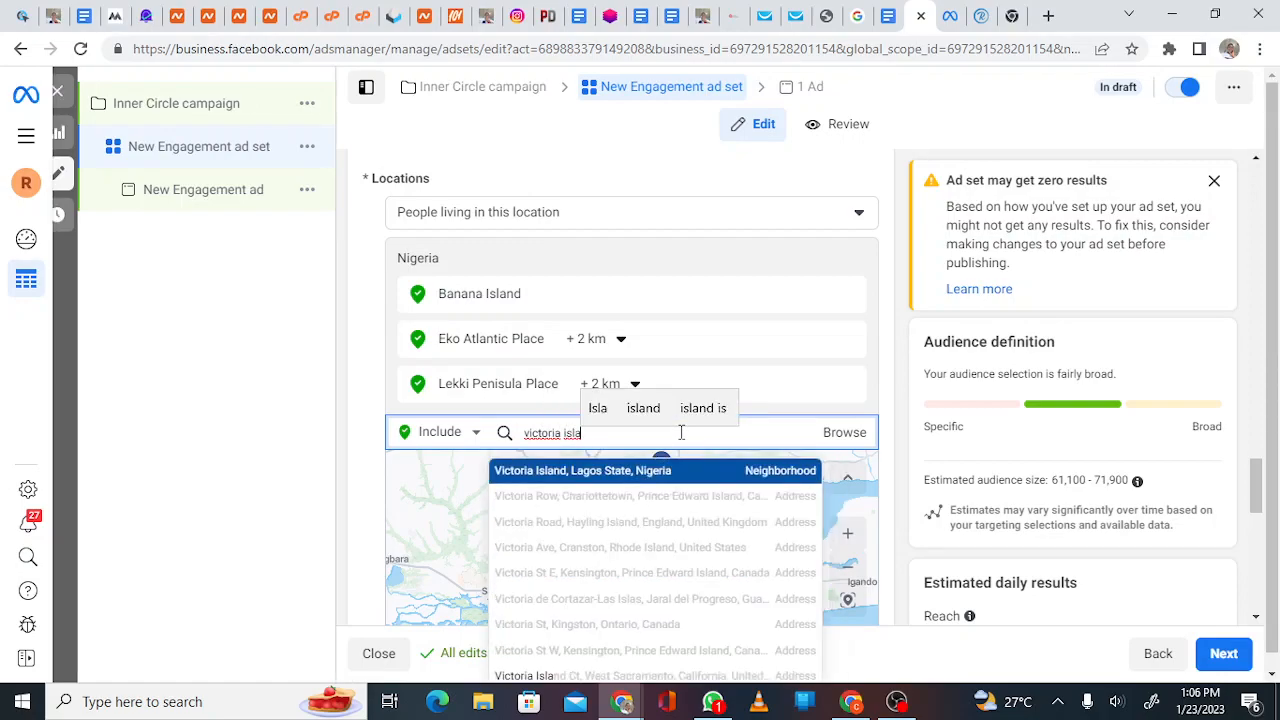
left_click(585, 472)
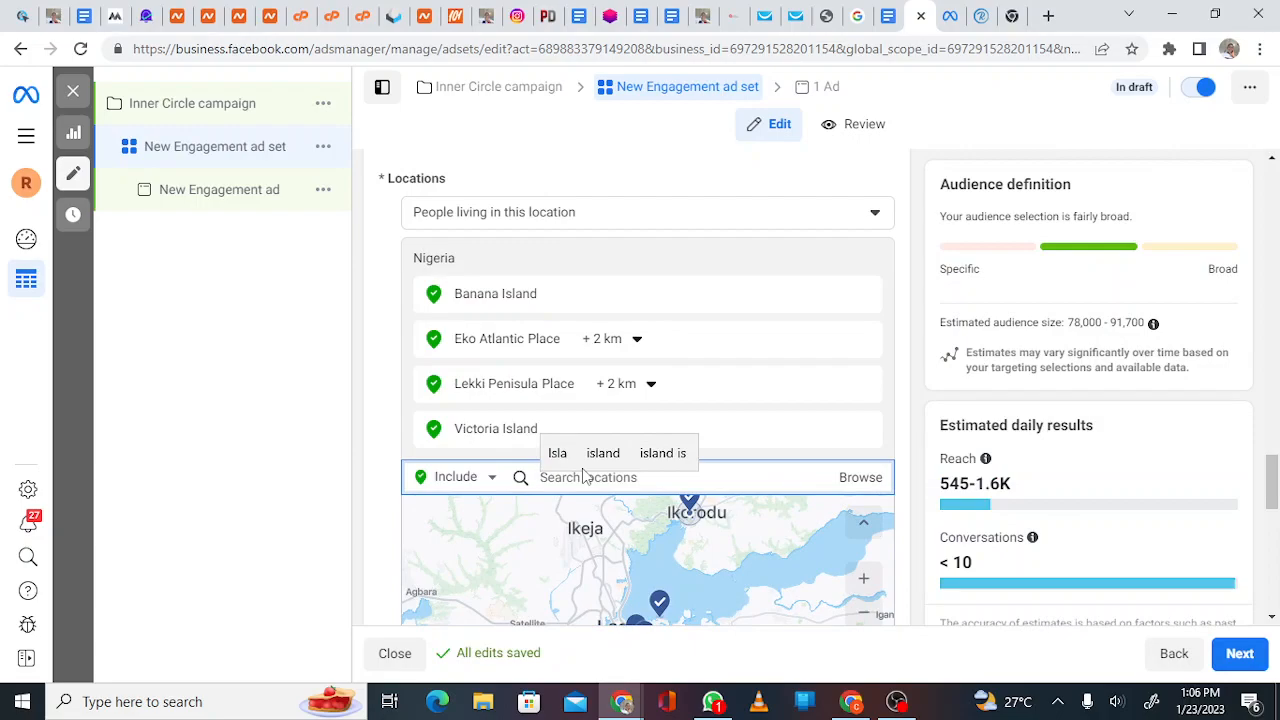
scroll(585, 477, "down", 1)
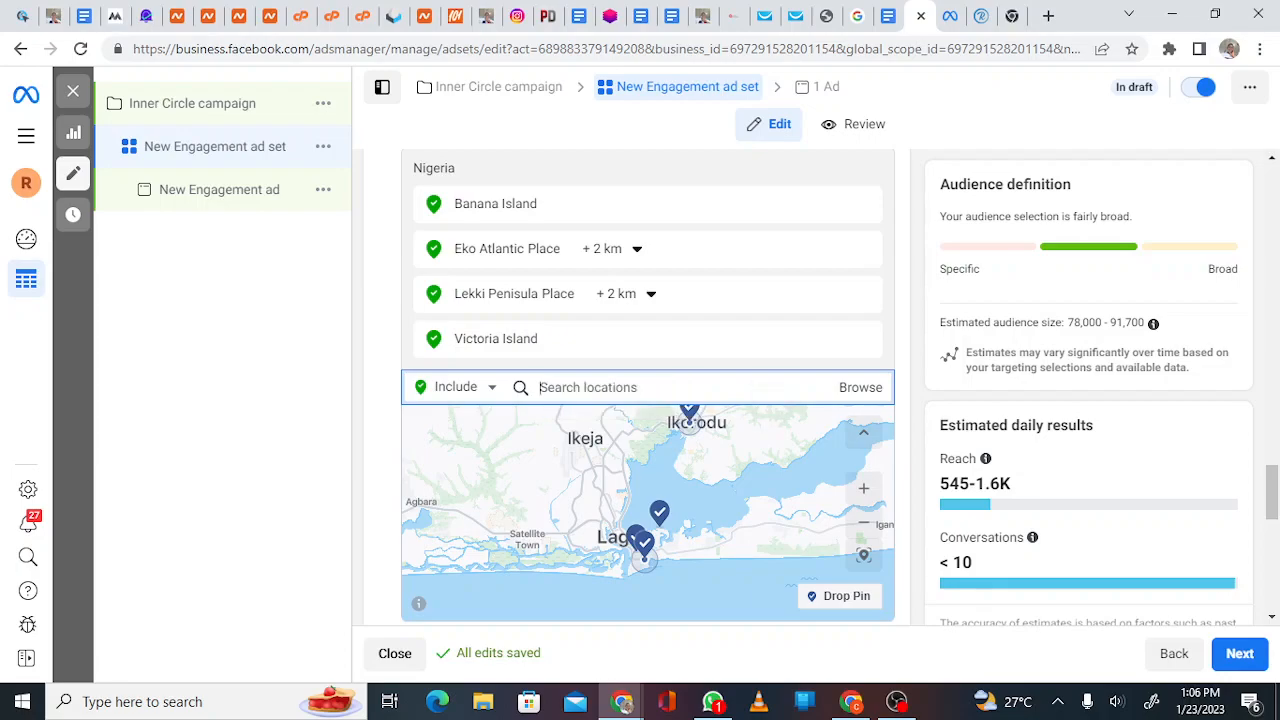
Search for "aso rock" and include the place Aso-Rock Abuja in the audience locations
type("aso rock")
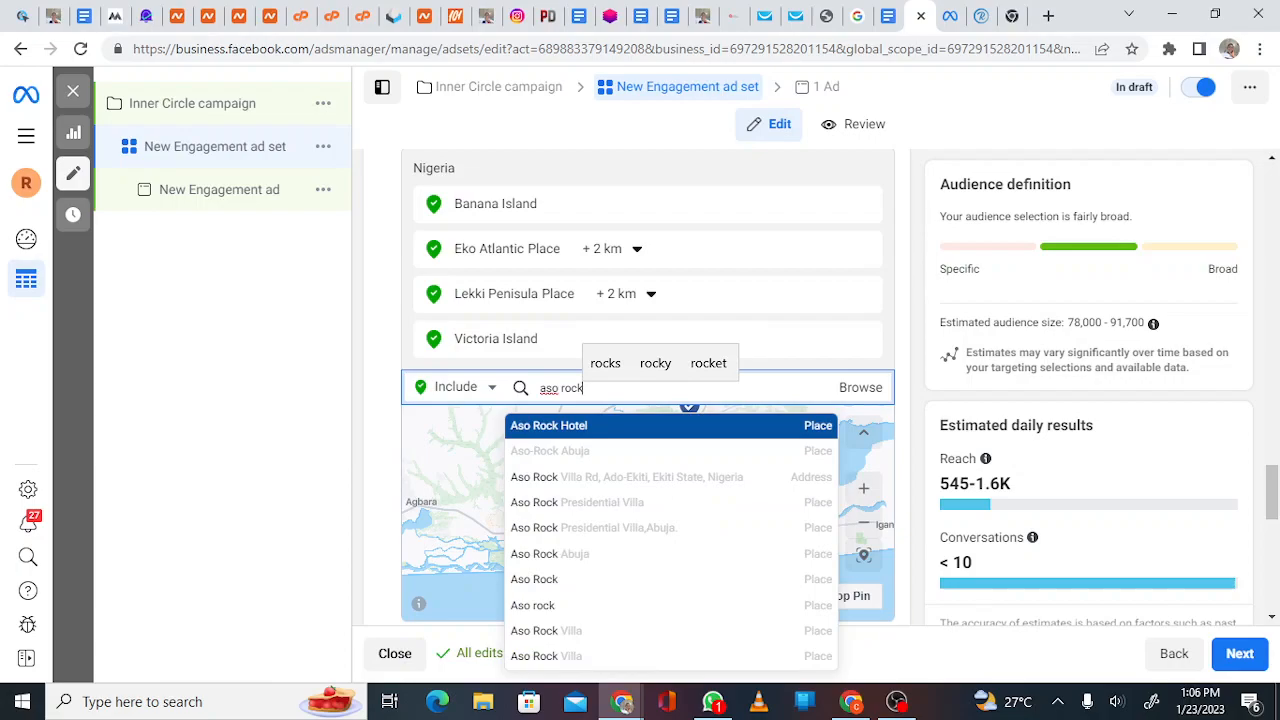
left_click(558, 455)
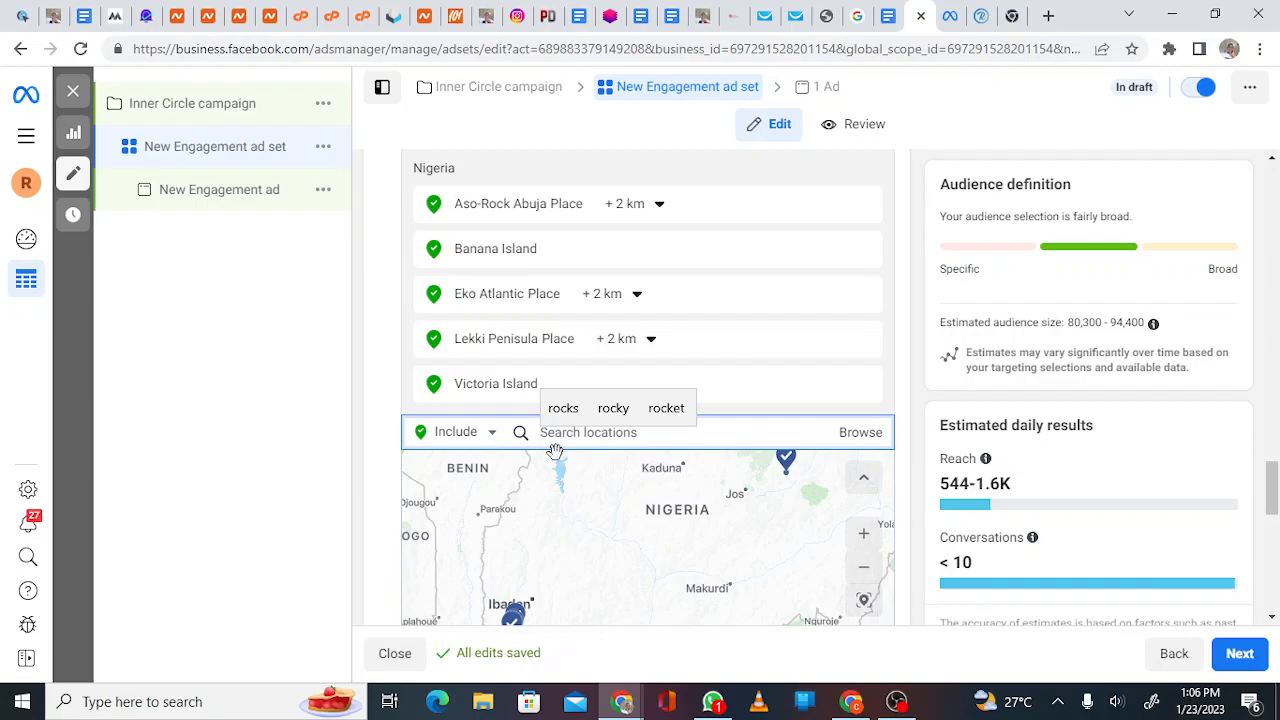
Set the audience's minimum age to 35
scroll(555, 452, "down", 3)
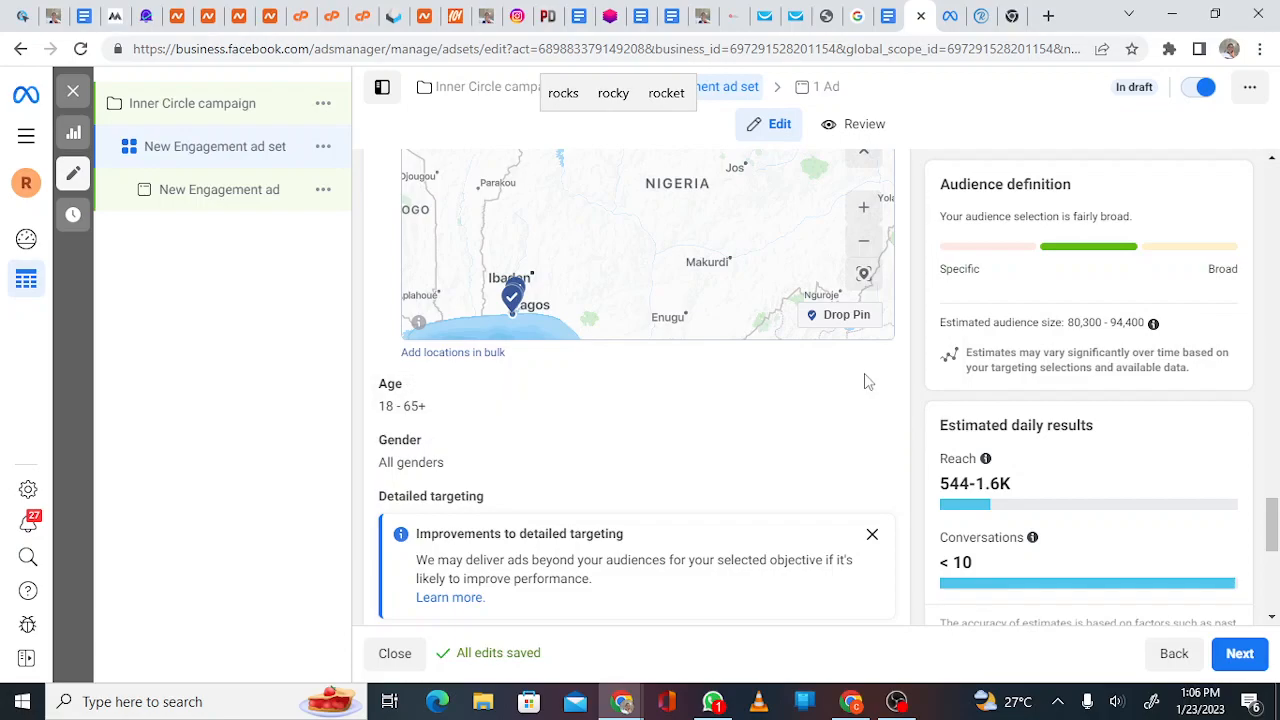
left_click(868, 387)
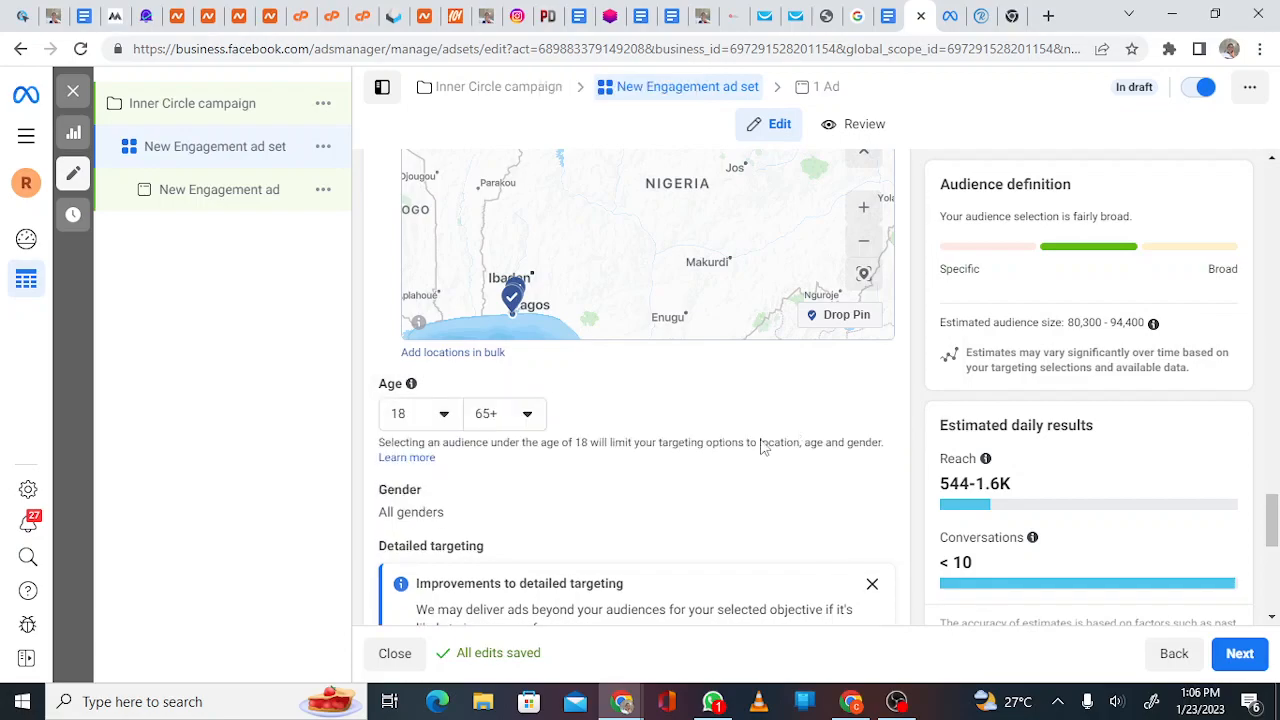
left_click(444, 415)
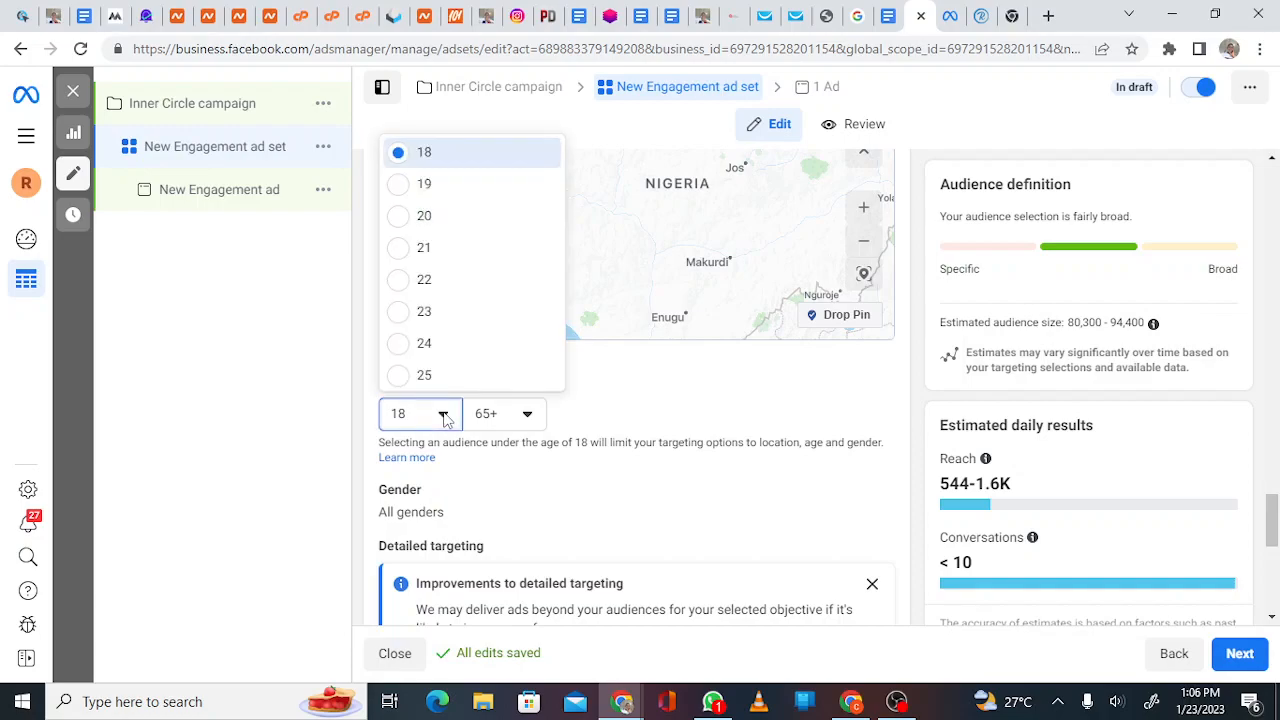
scroll(470, 300, "down", 2)
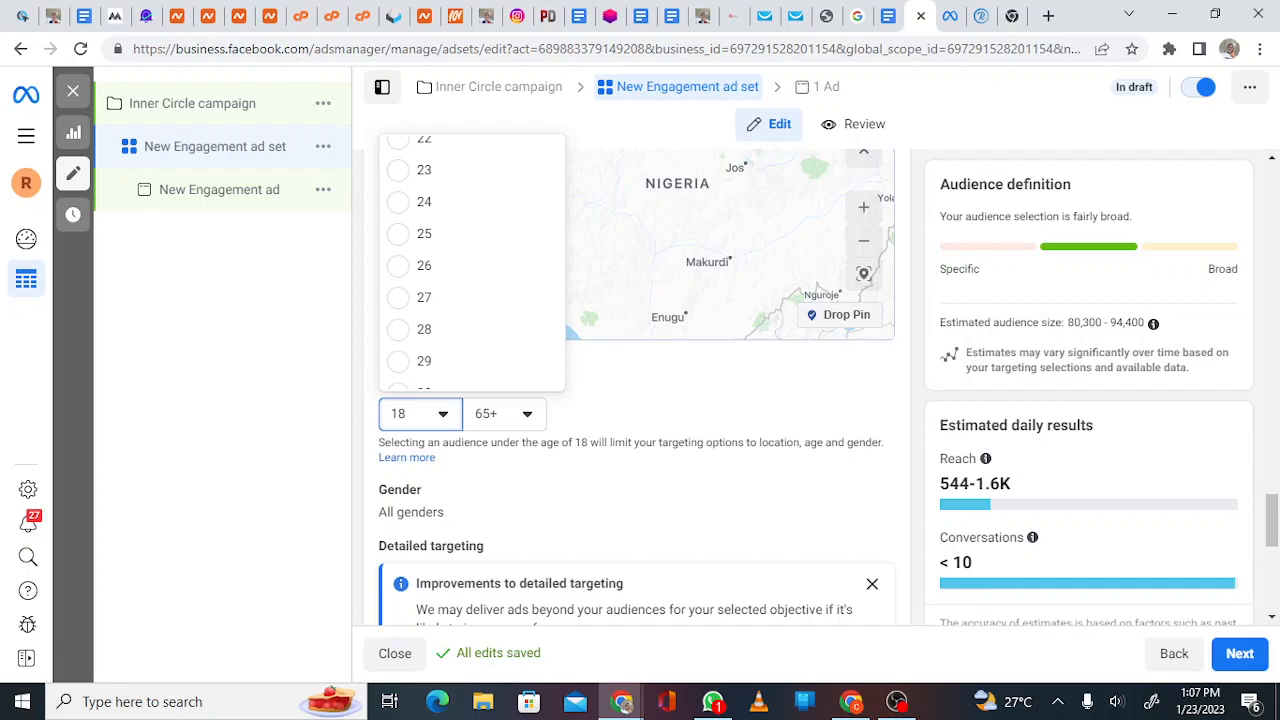
scroll(470, 260, "down", 4)
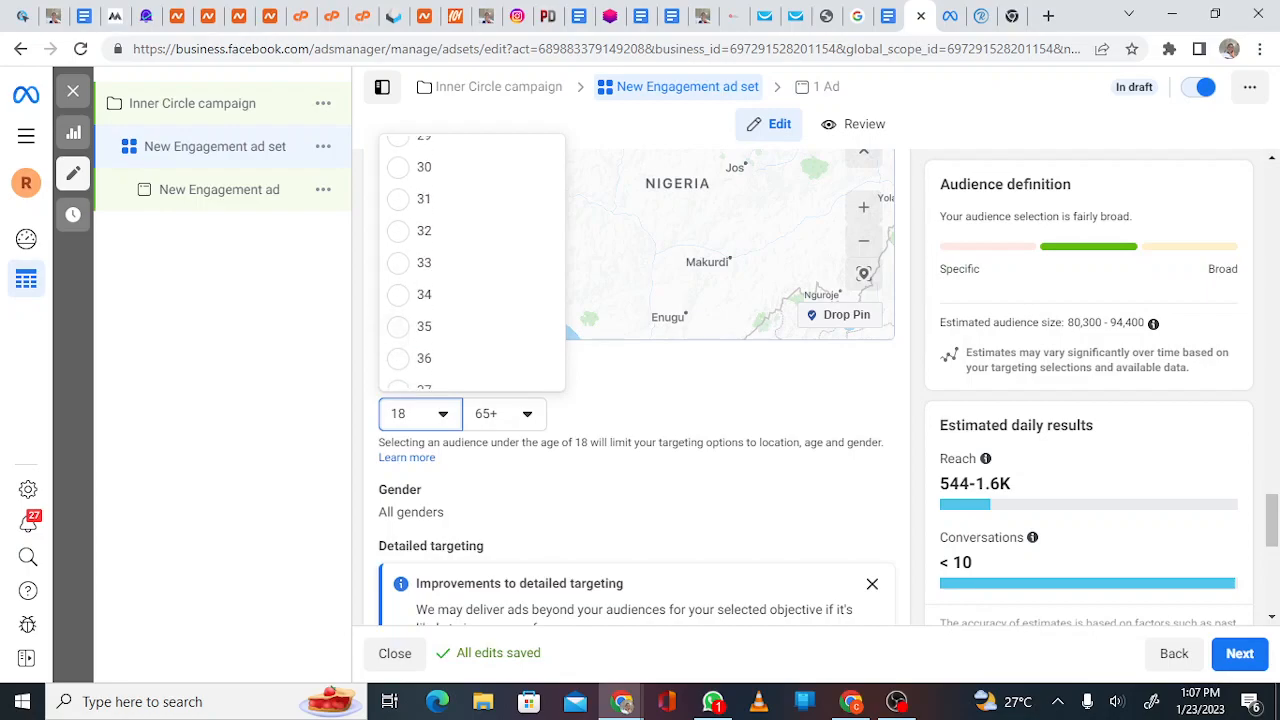
left_click(424, 326)
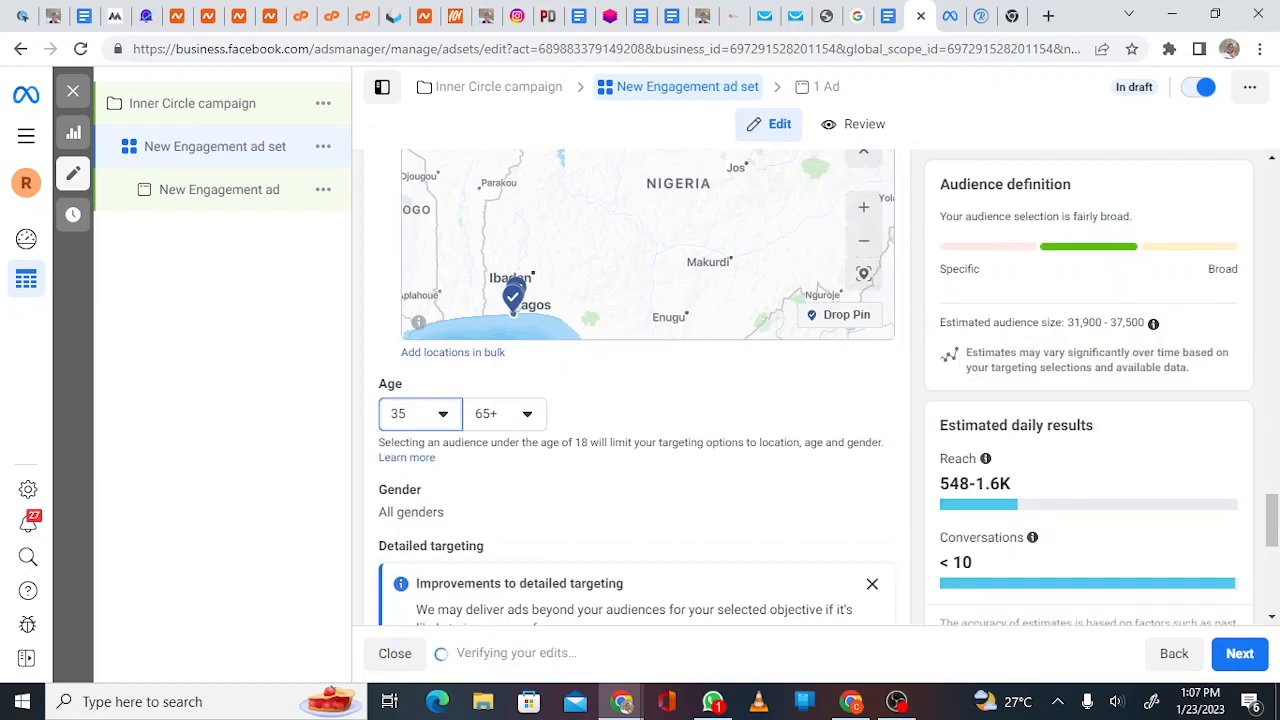
Search the detailed targeting for "frequ" and include the travel behaviour Frequent international travellers
scroll(637, 400, "down", 2)
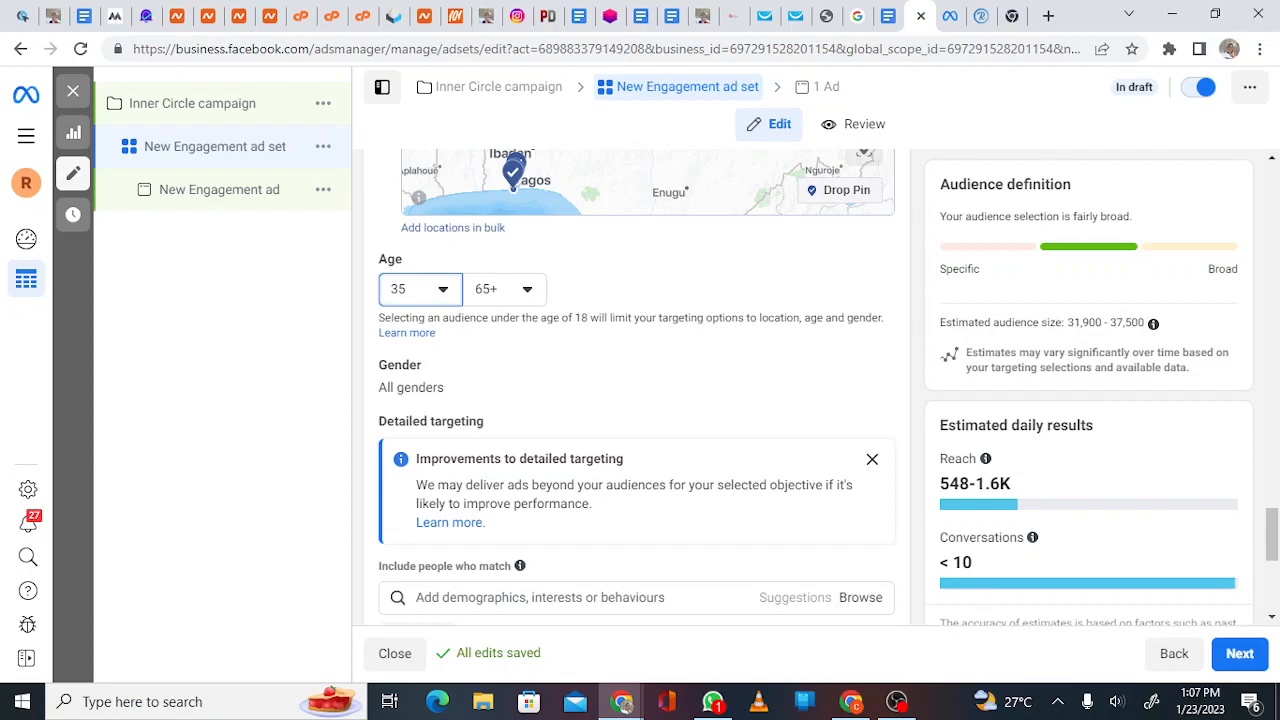
scroll(636, 390, "down", 1)
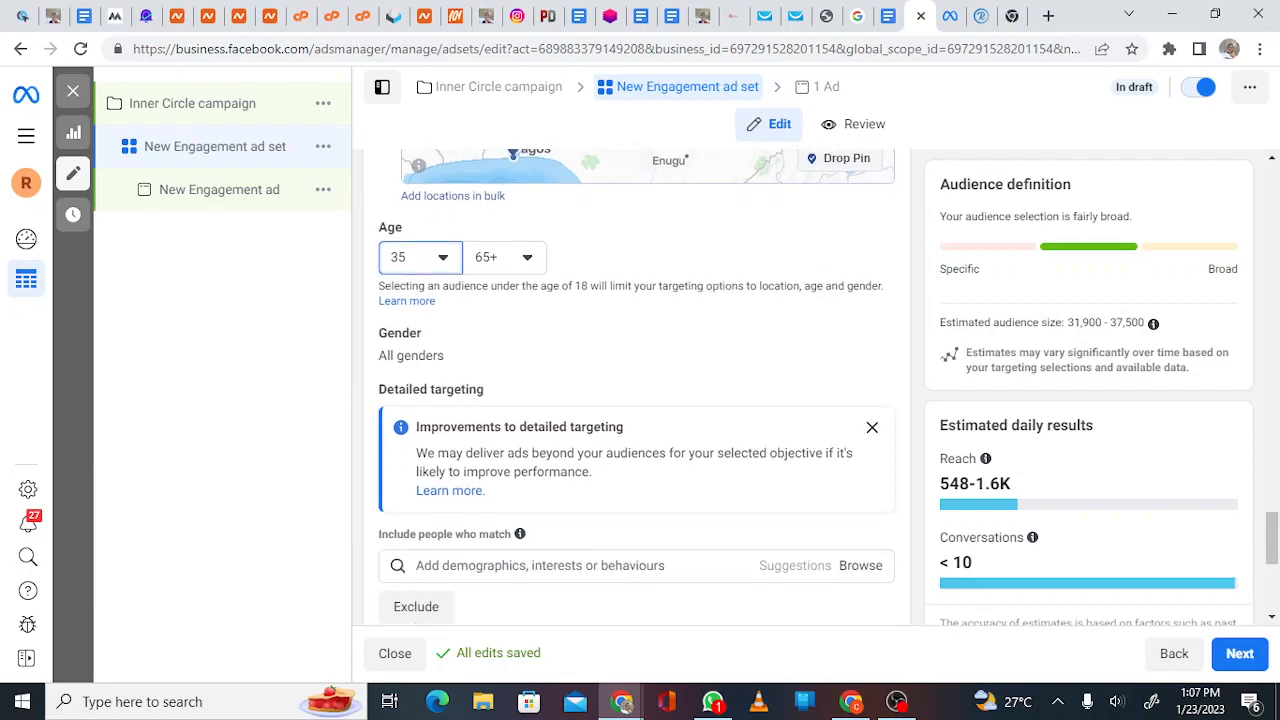
scroll(636, 390, "down", 2)
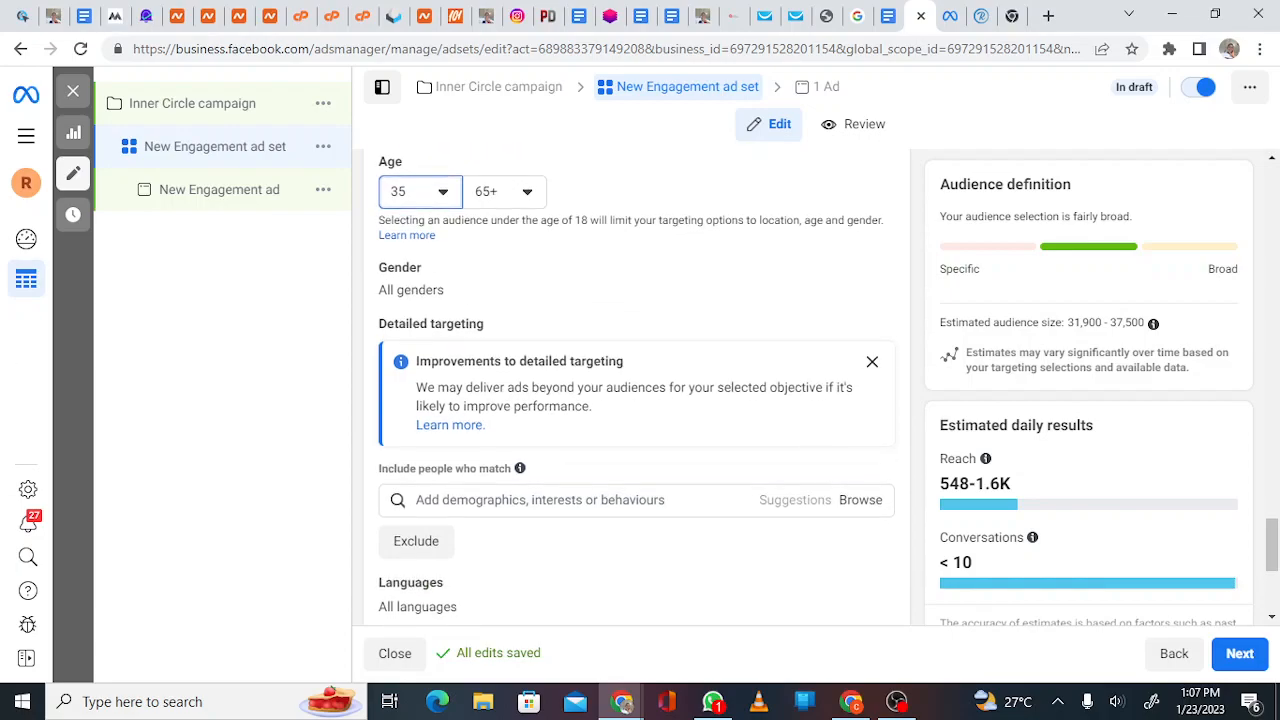
left_click(570, 501)
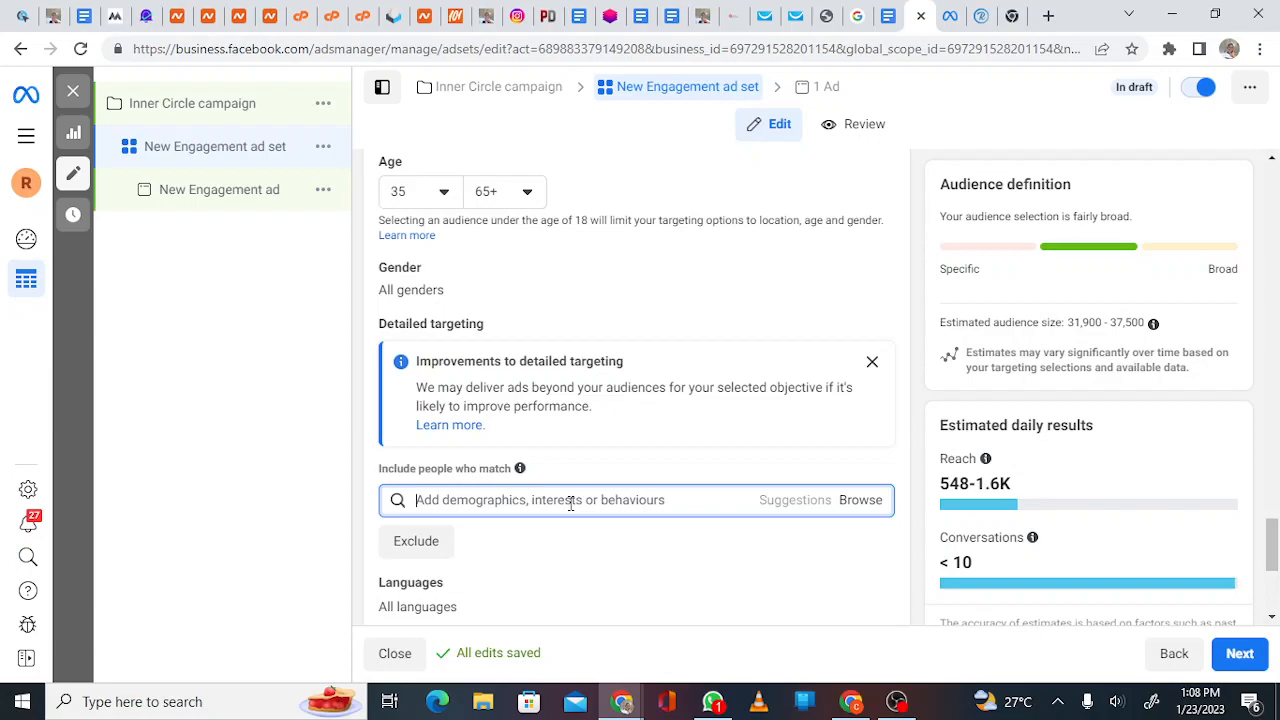
type("frequ")
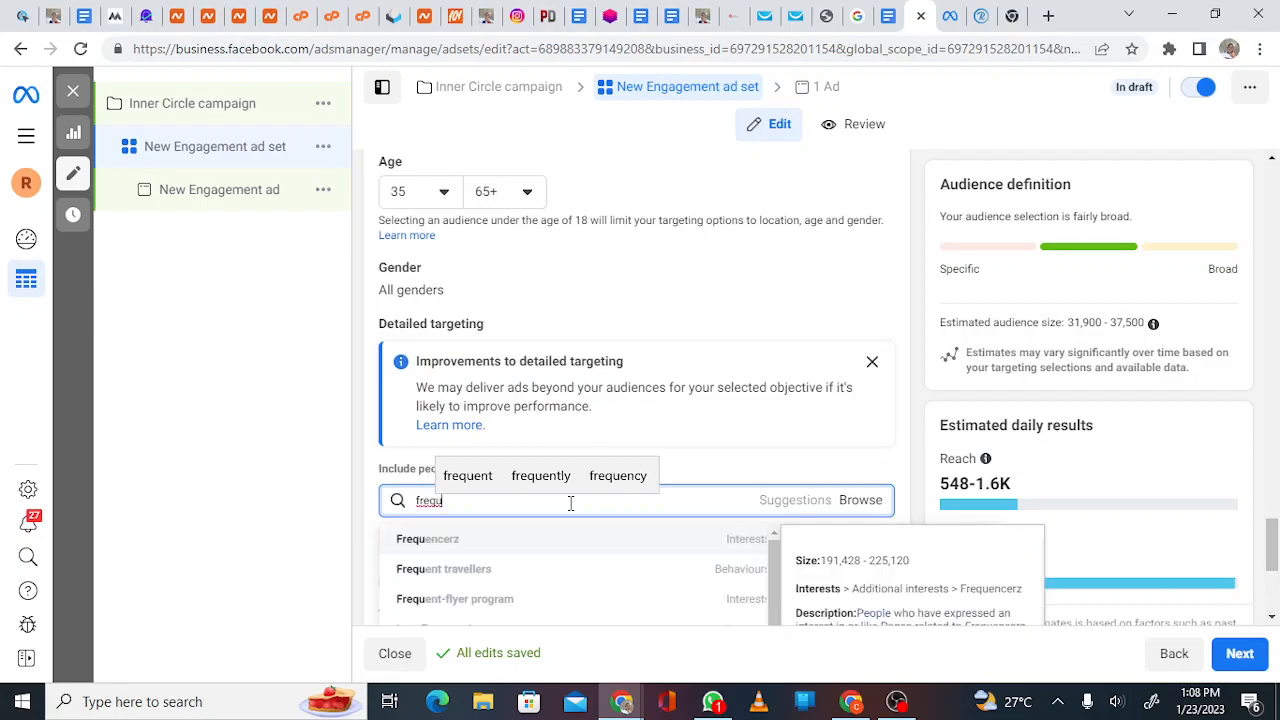
scroll(570, 565, "down", 1)
scroll(570, 575, "down", 3)
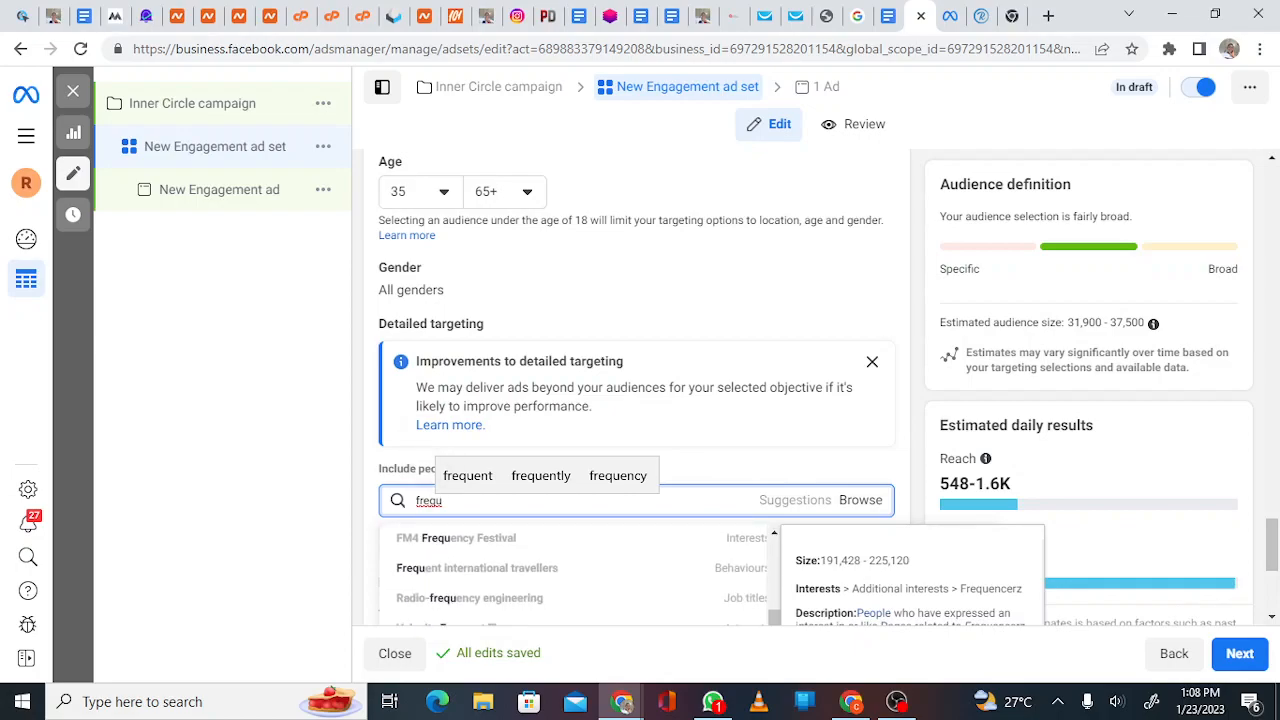
scroll(617, 549, "up", 4)
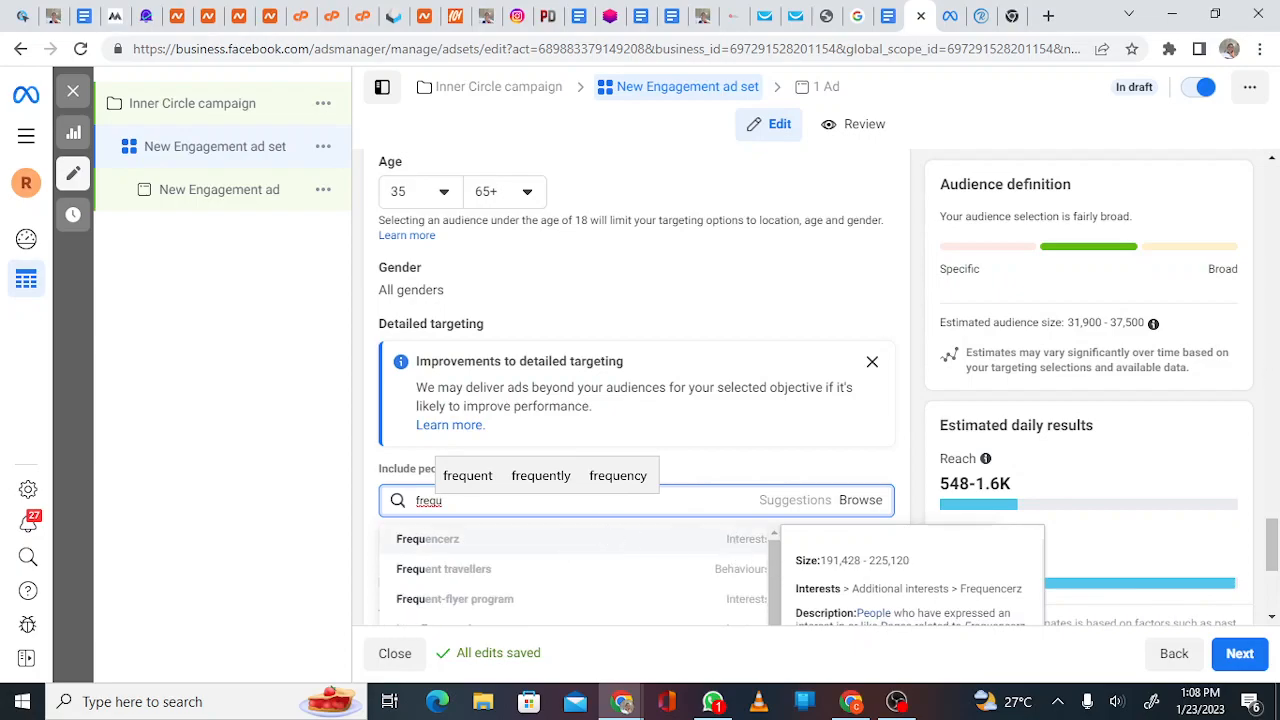
scroll(738, 548, "down", 2)
scroll(640, 400, "down", 1)
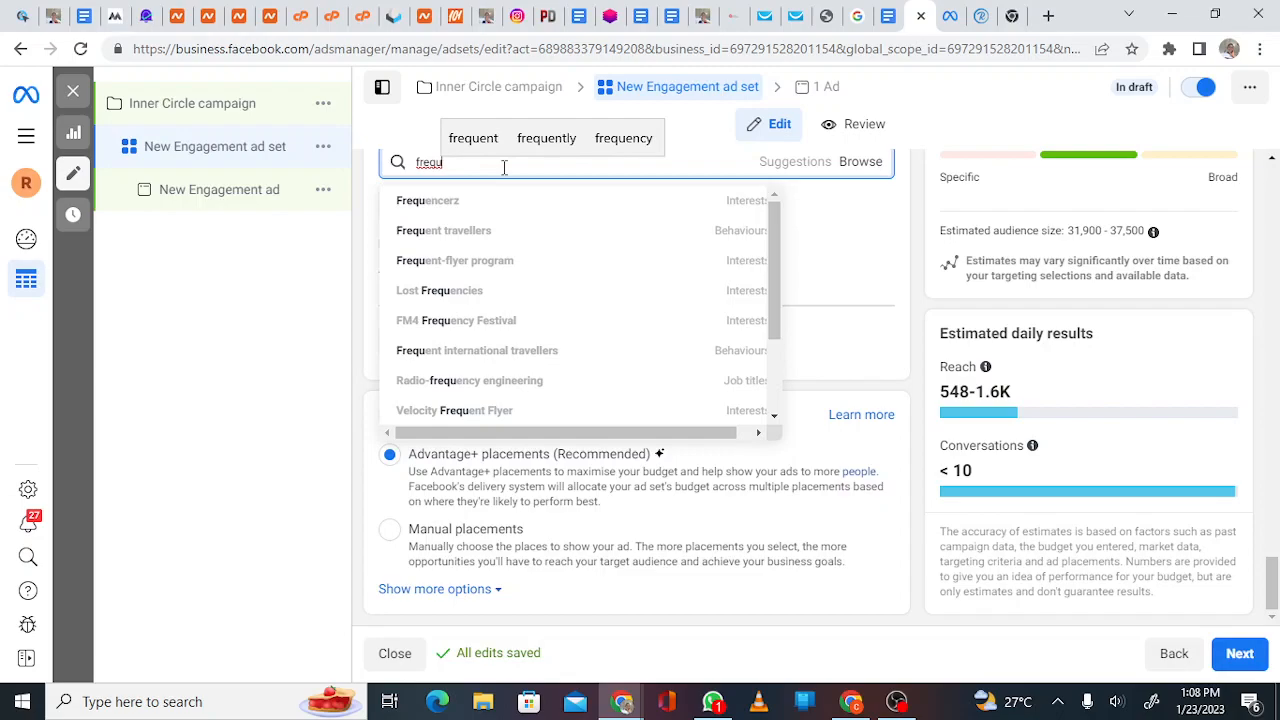
left_click(465, 352)
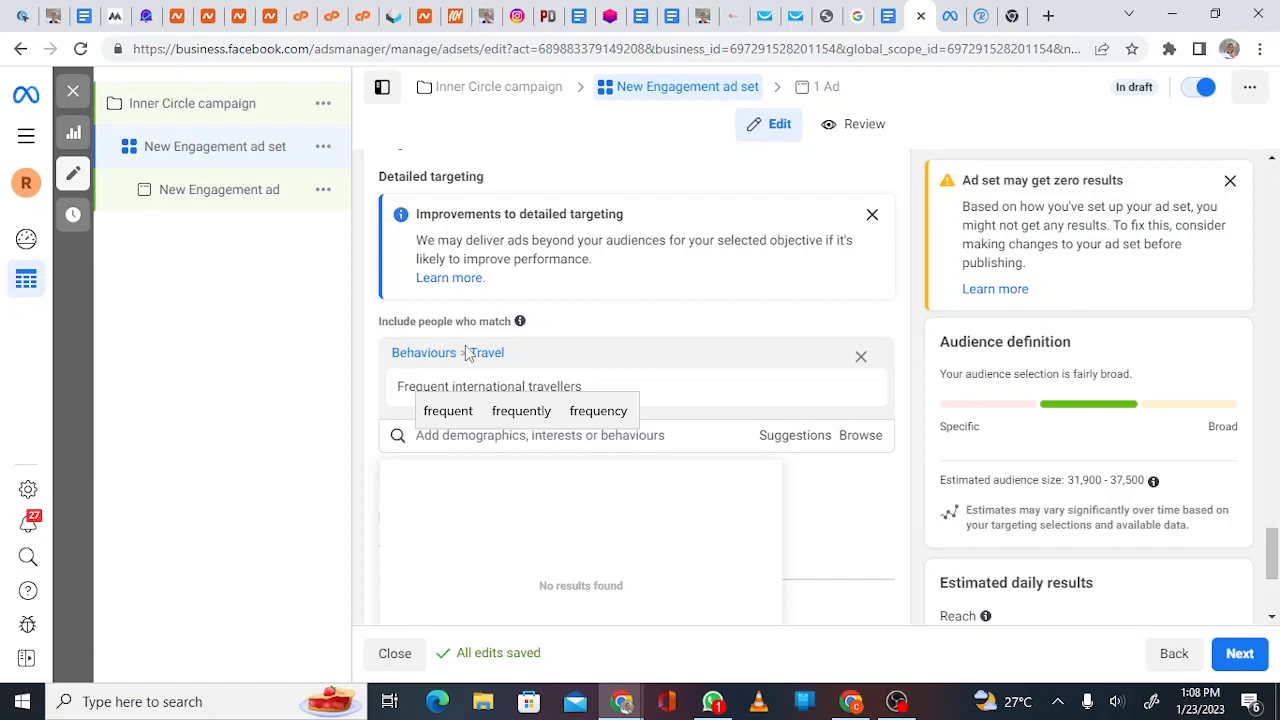
Search the detailed targeting for "mercedez" and include the interest Mercedes-Benz (vehicles)
left_click(514, 436)
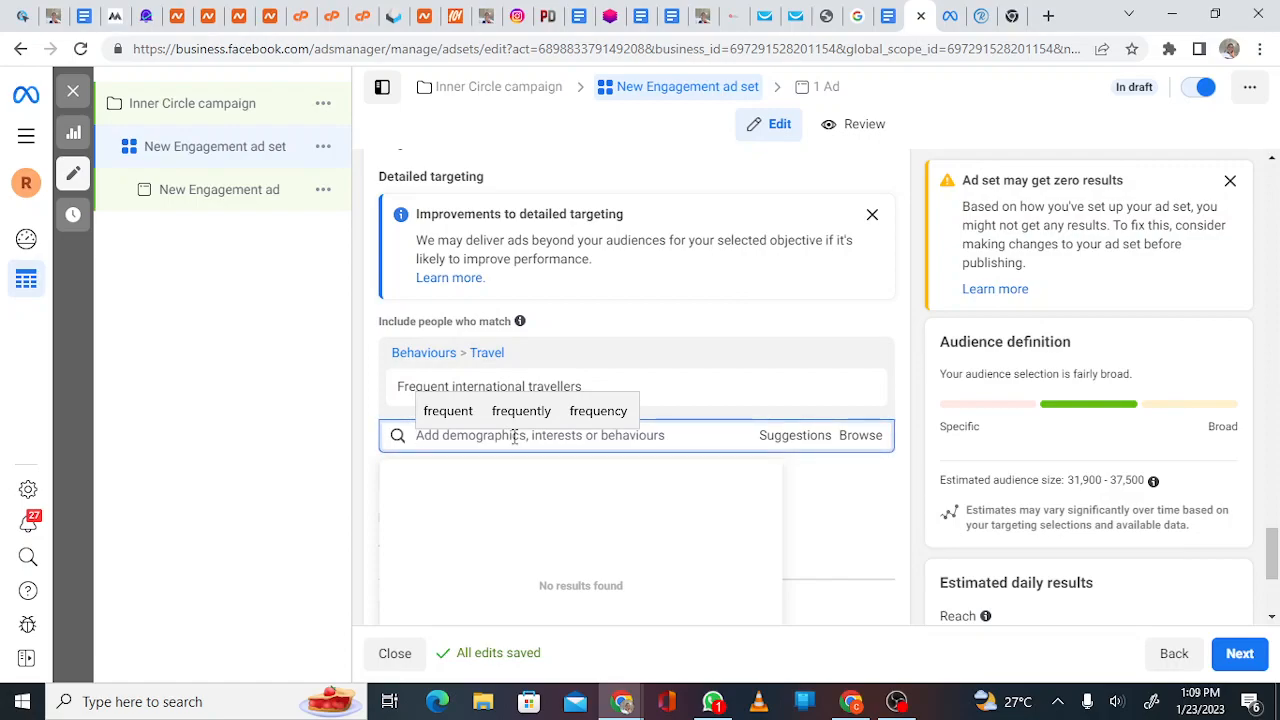
type("mer")
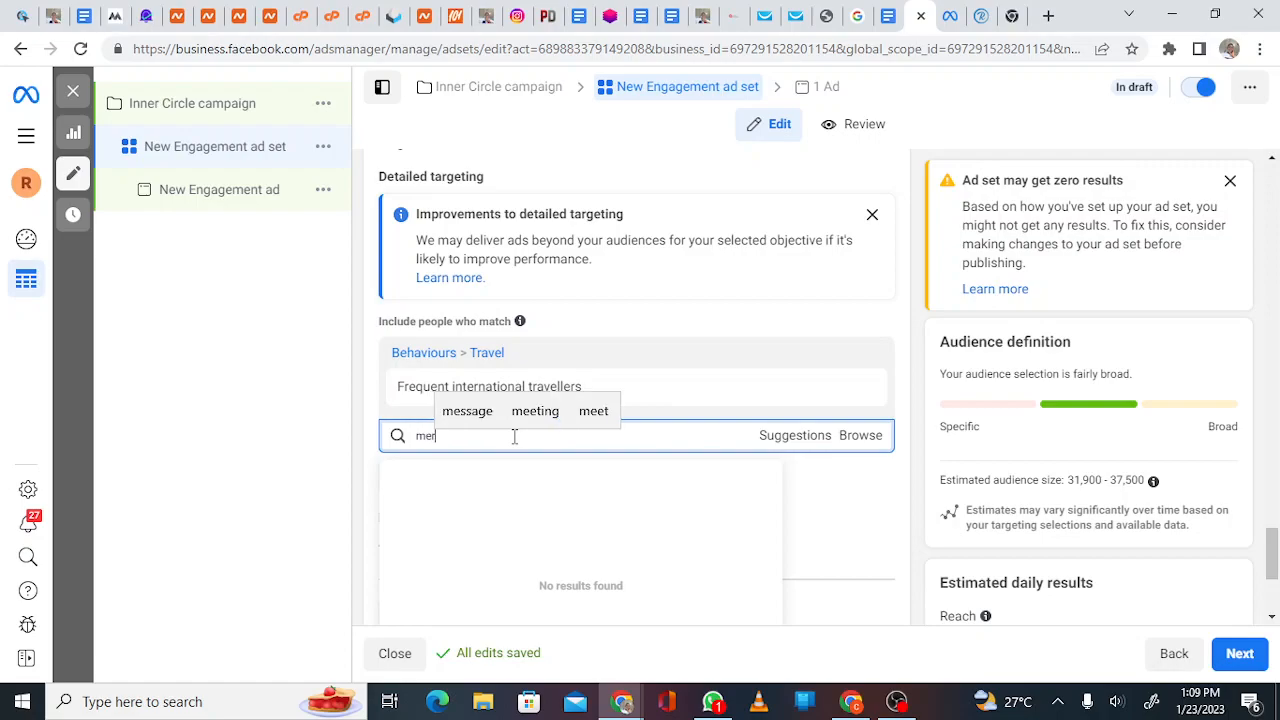
type("cede")
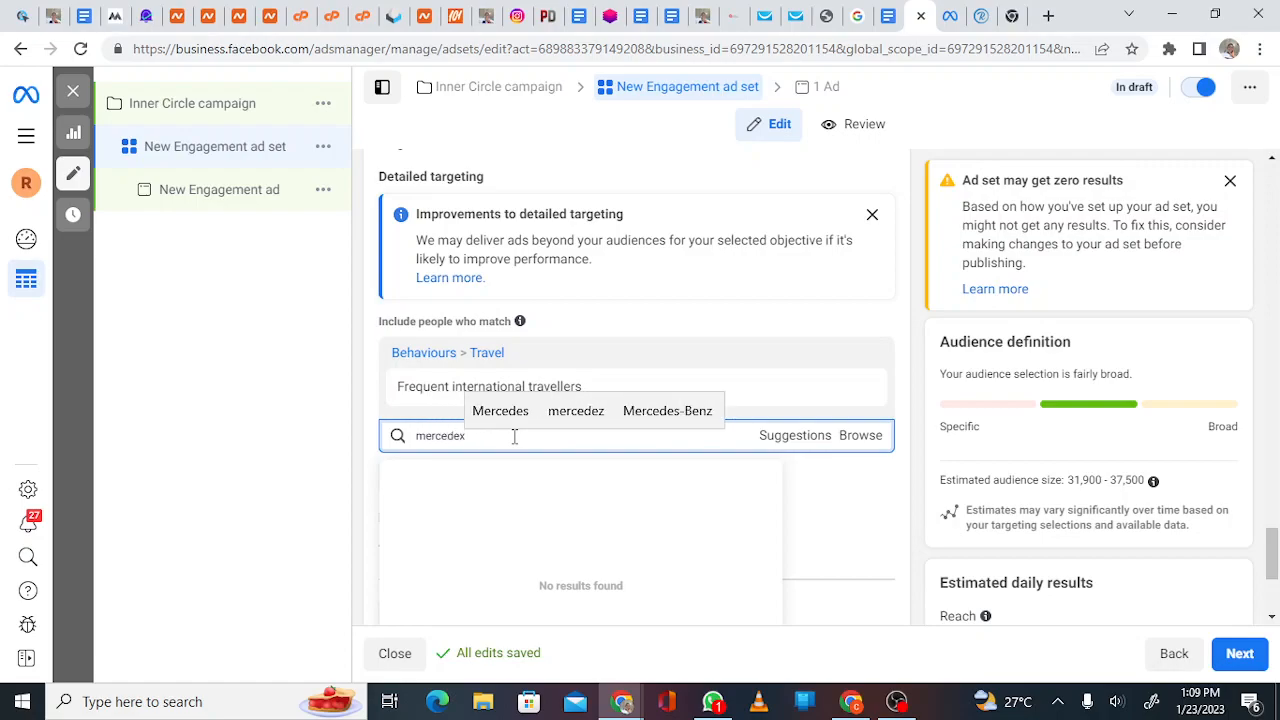
type("z")
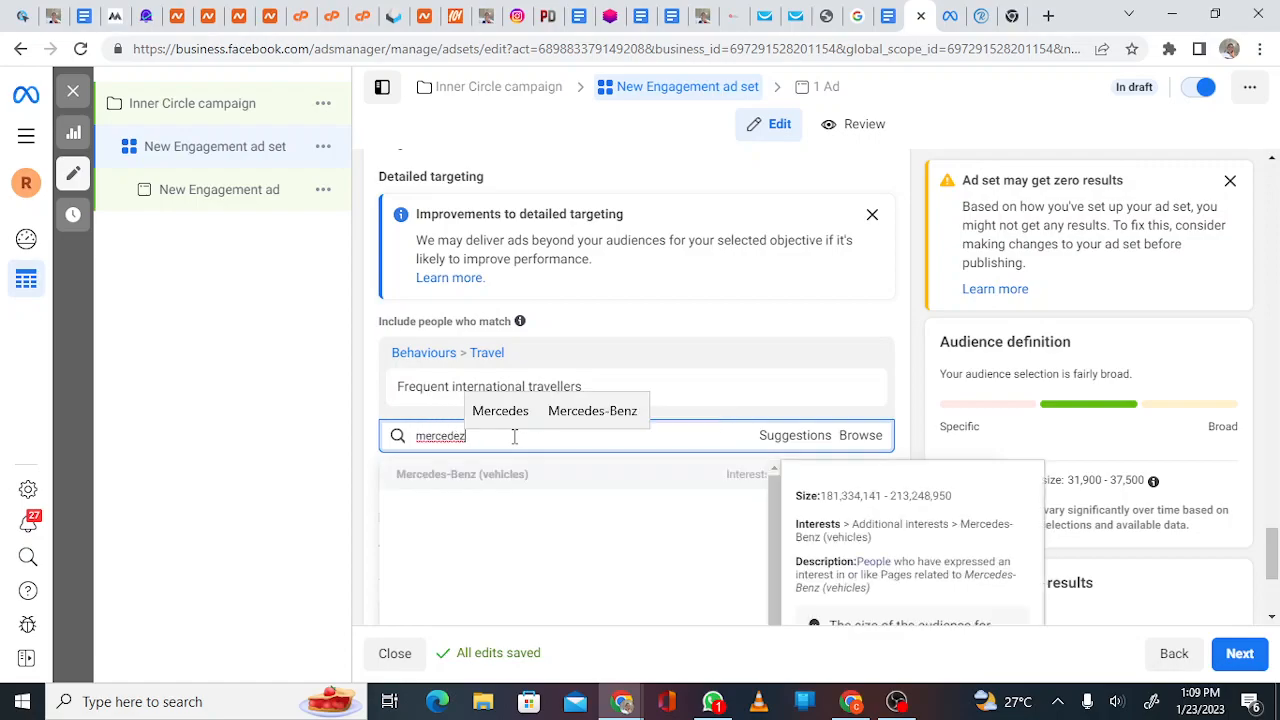
left_click(476, 485)
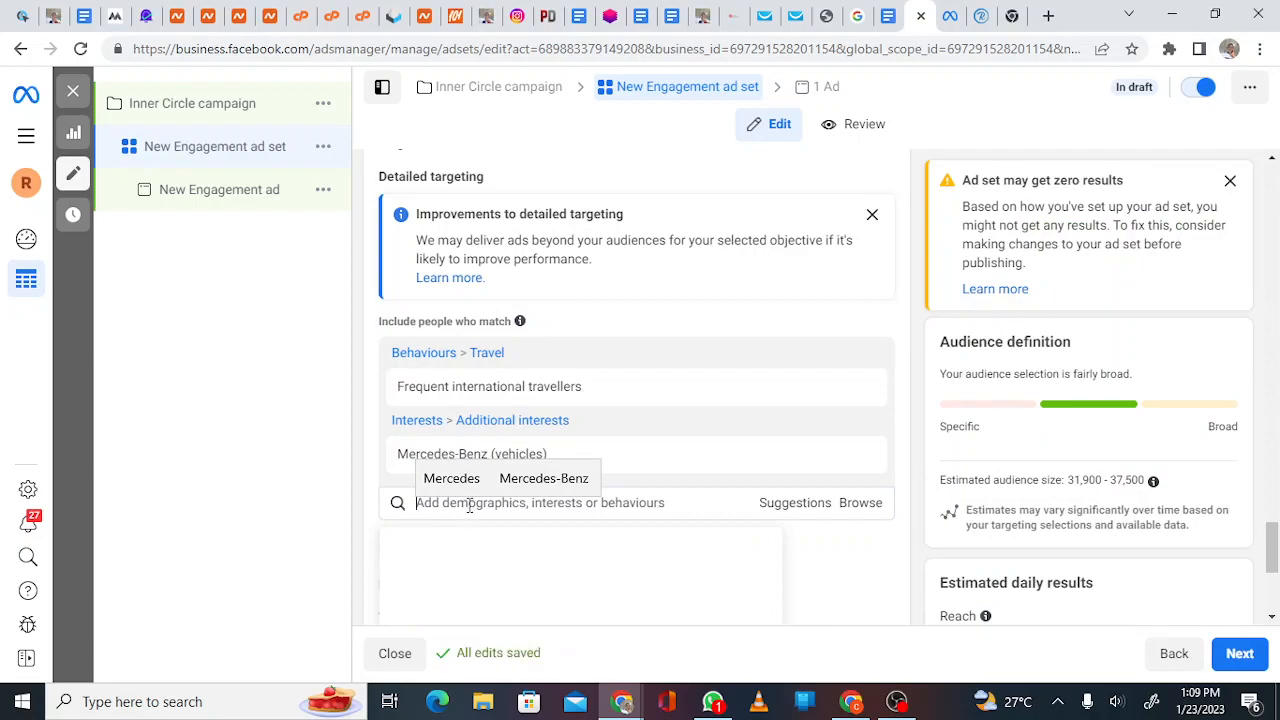
Search the detailed targeting for "rolex" and include the interest Rolex (watches)
type("rolex")
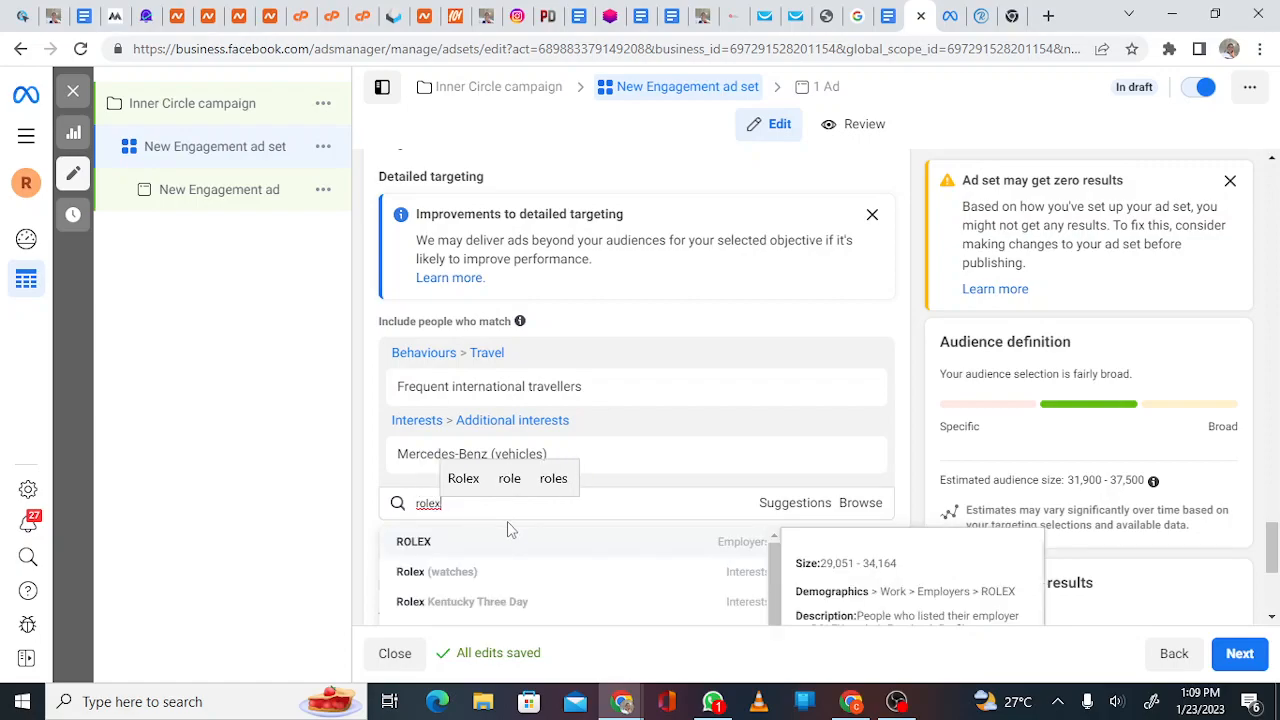
scroll(507, 521, "down", 2)
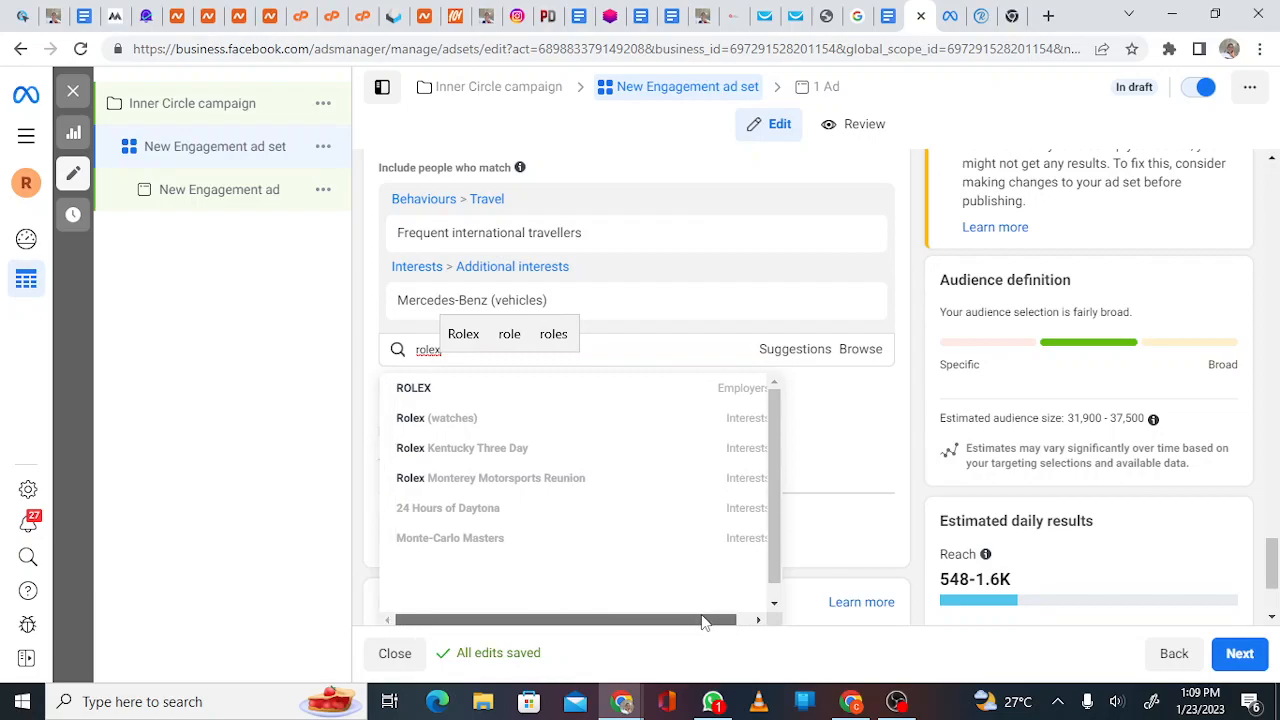
left_click_drag(718, 622, 752, 622)
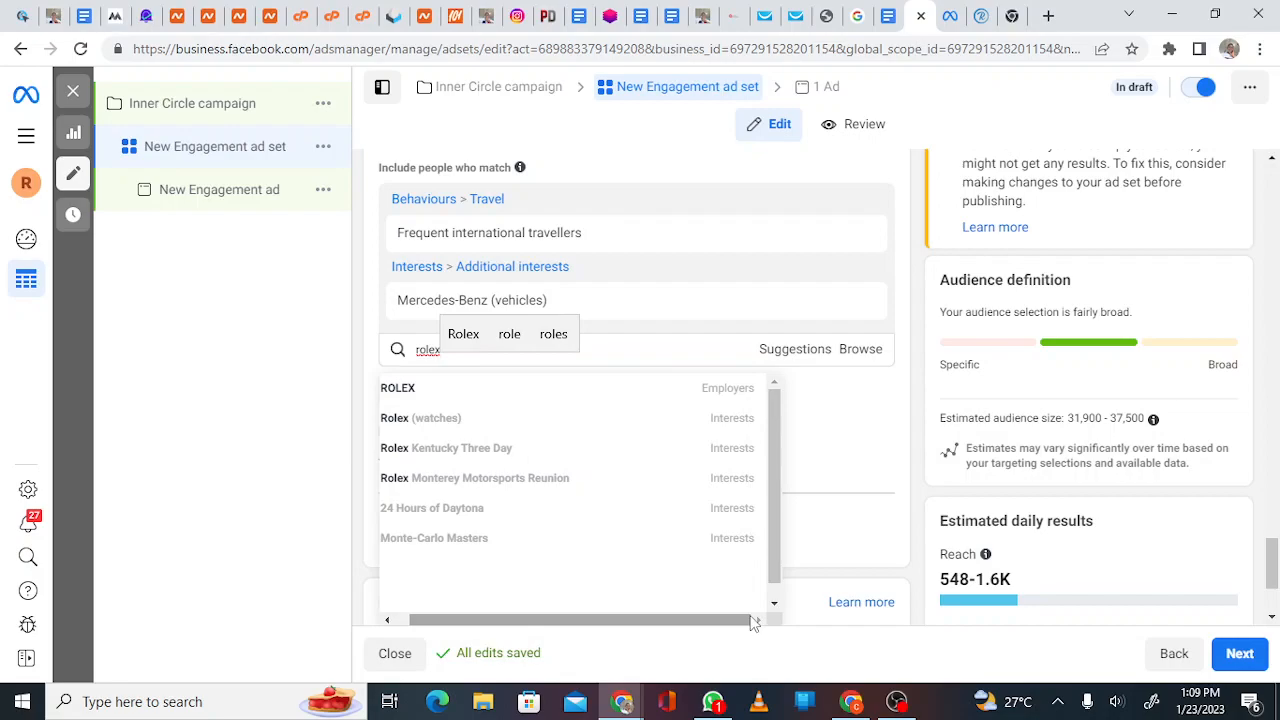
mouse_move(758, 400)
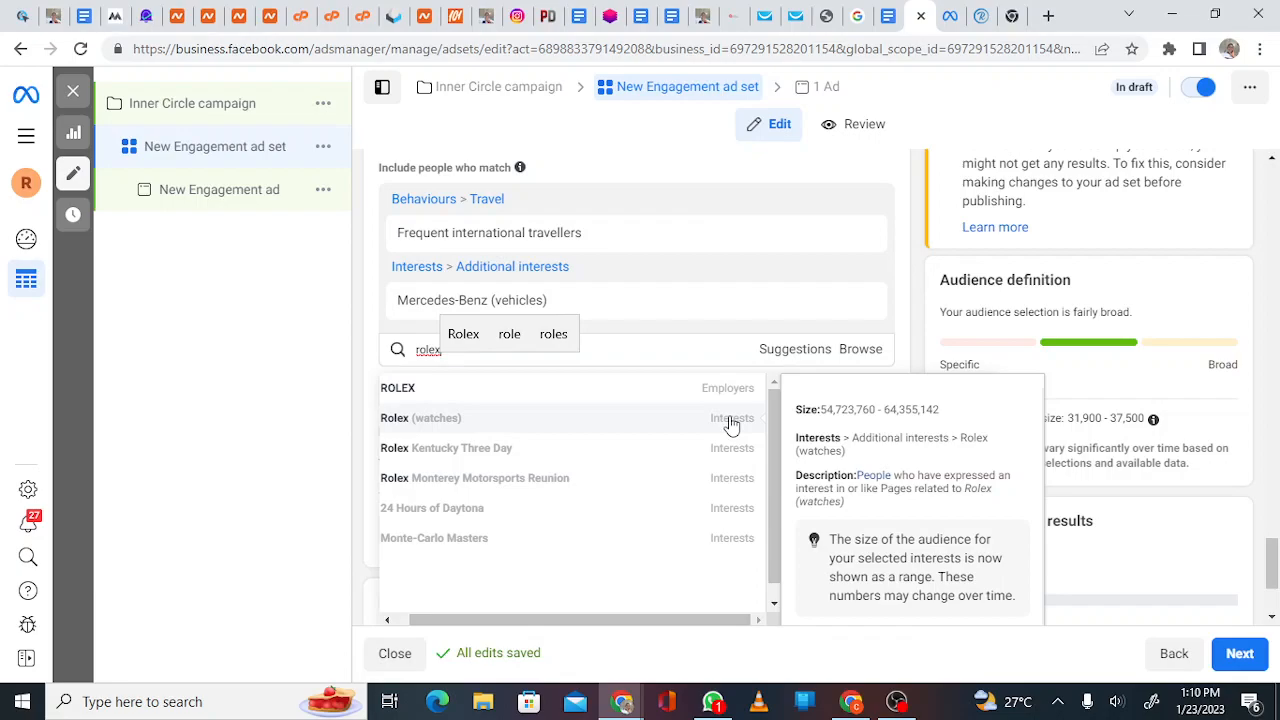
left_click(732, 425)
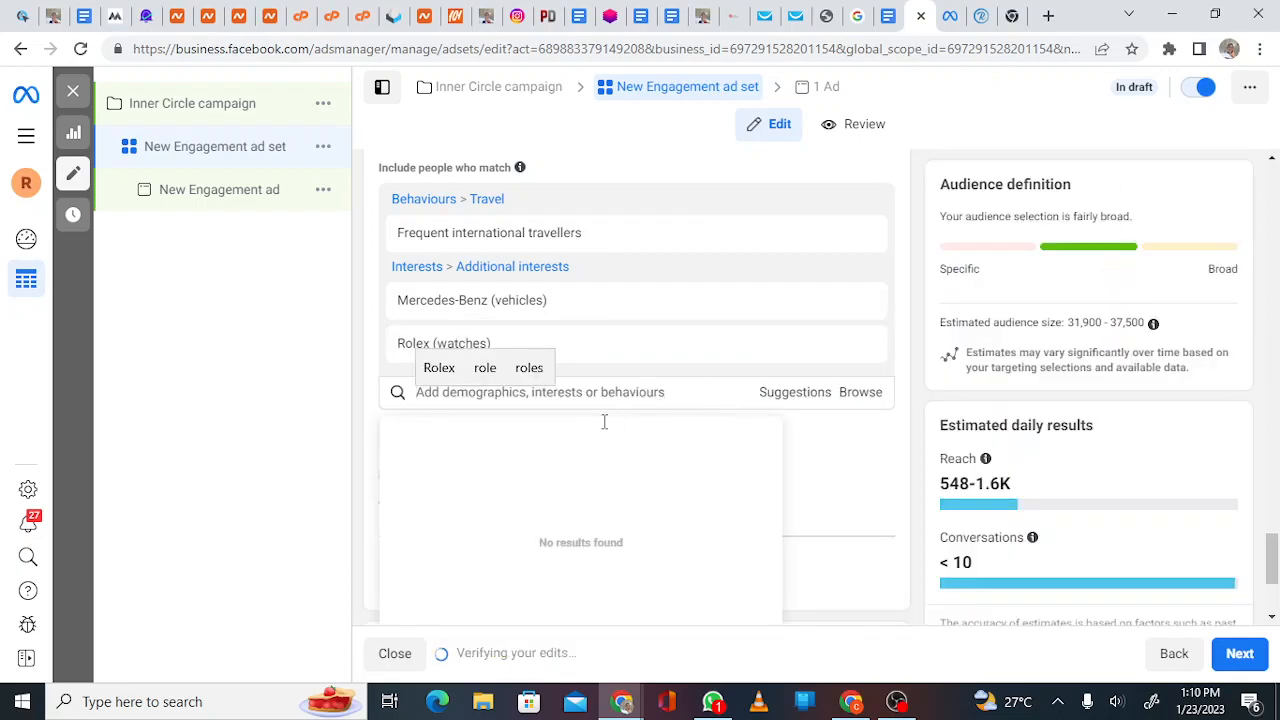
Search the detailed targeting for "Rolls royce" and include the interest Rolls-Royce Ghost
left_click(594, 404)
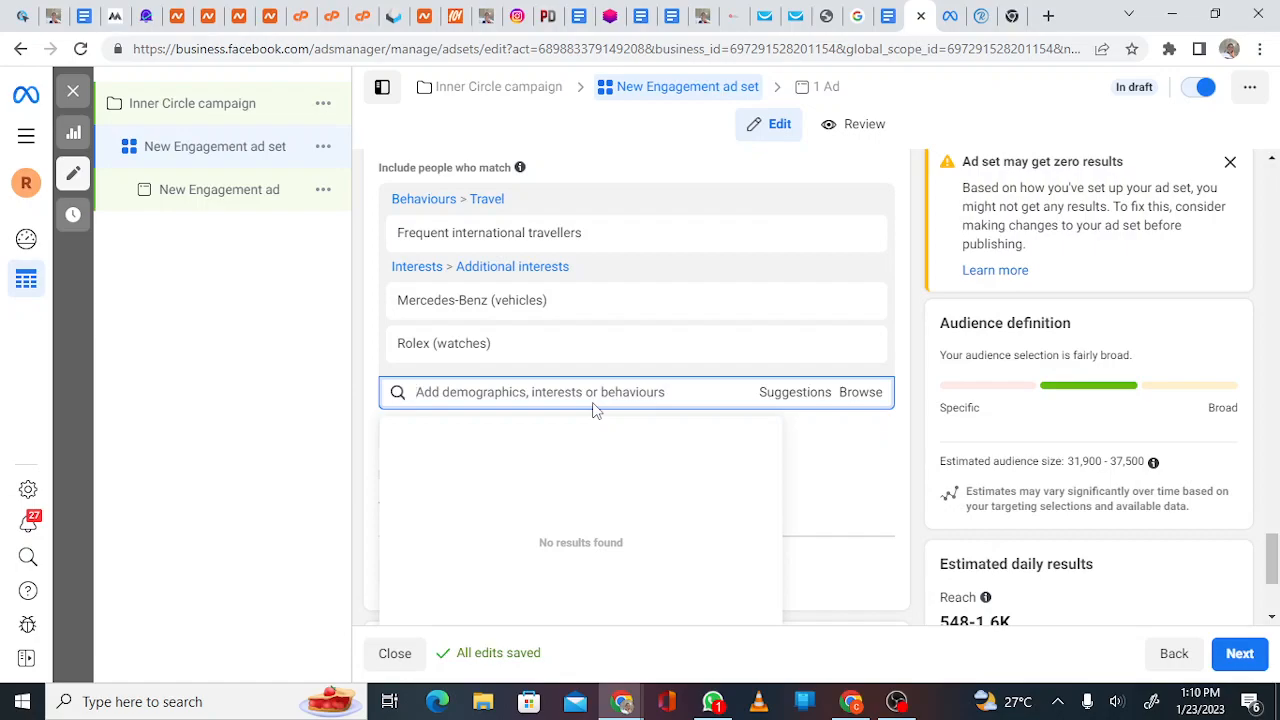
type("Rp")
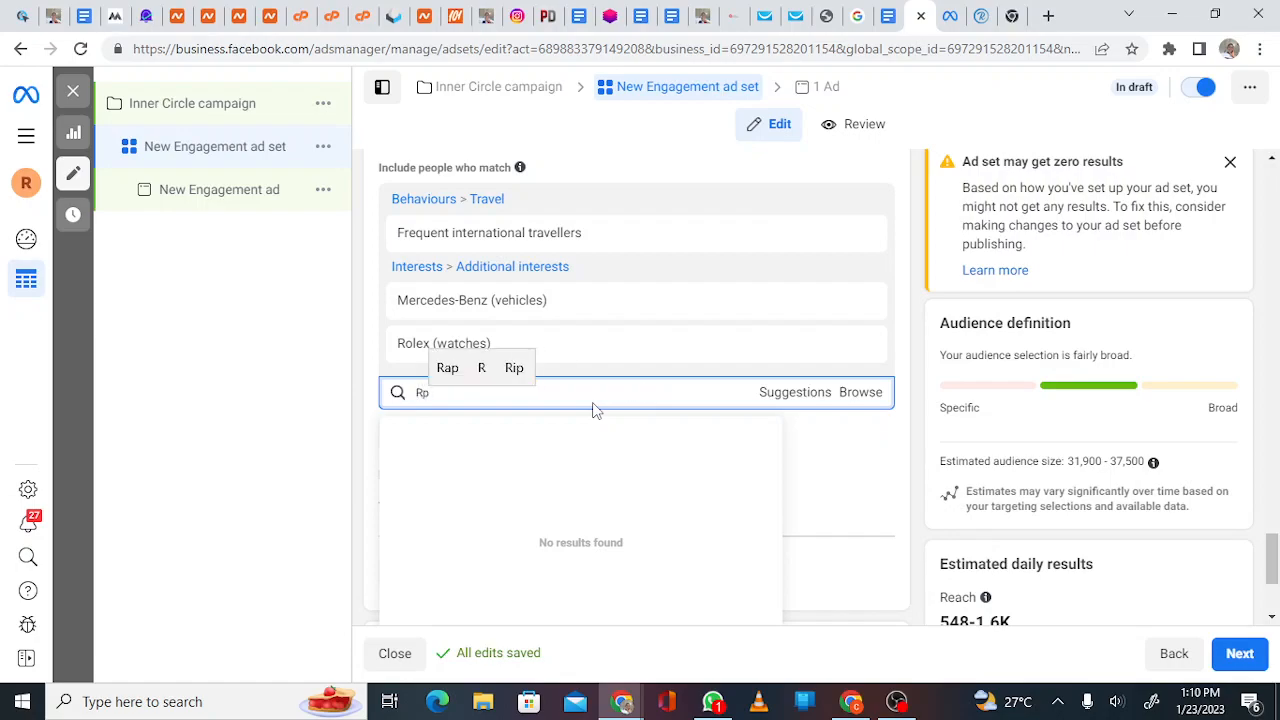
key("BackSpace")
type("olls")
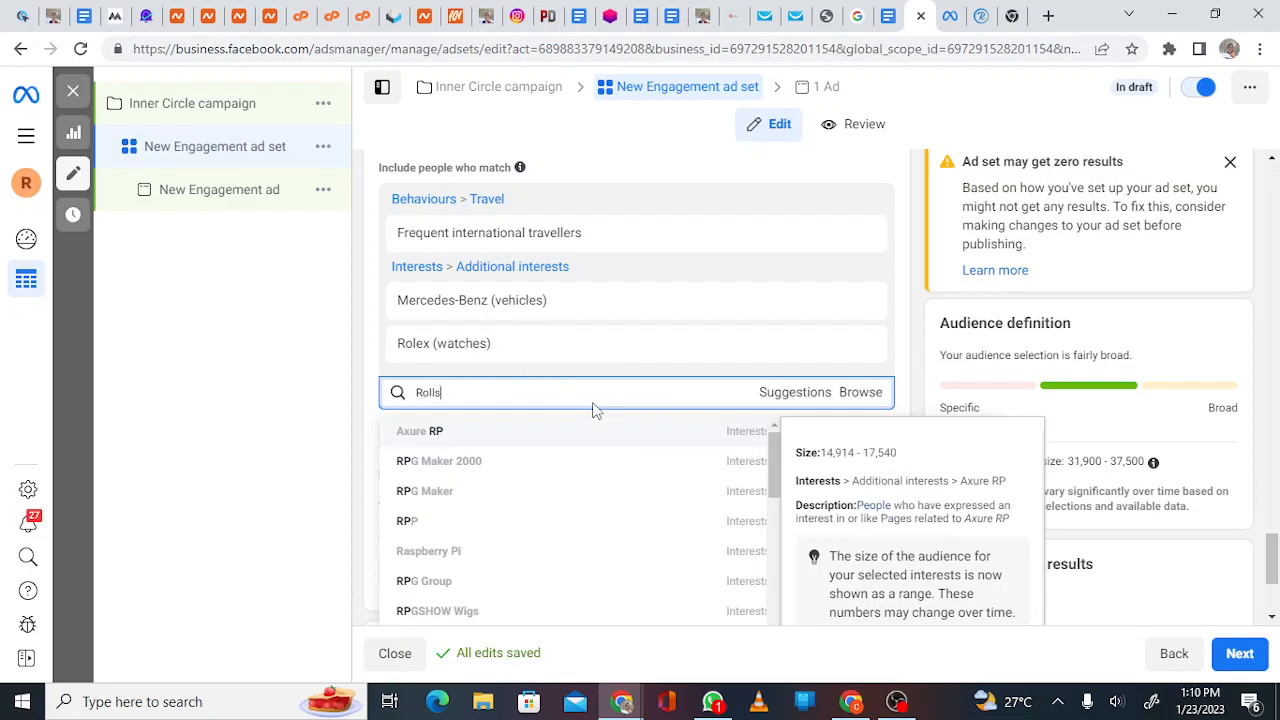
type(" royce")
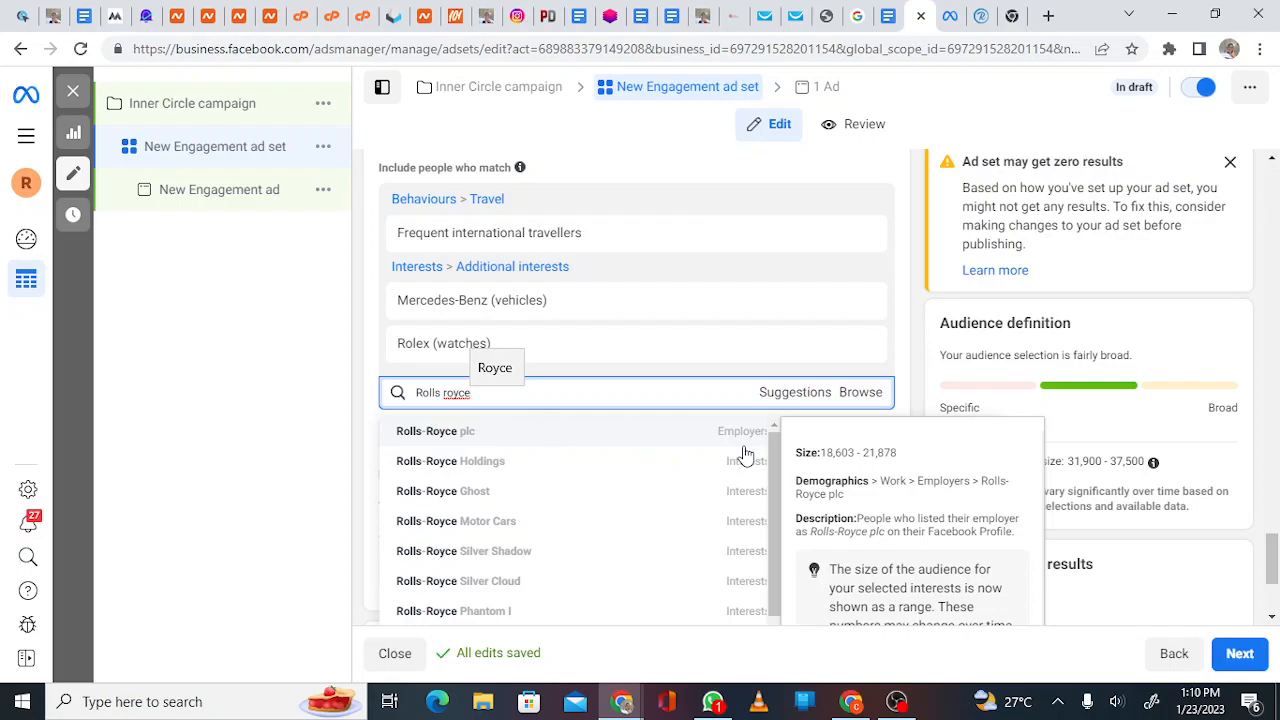
left_click(755, 505)
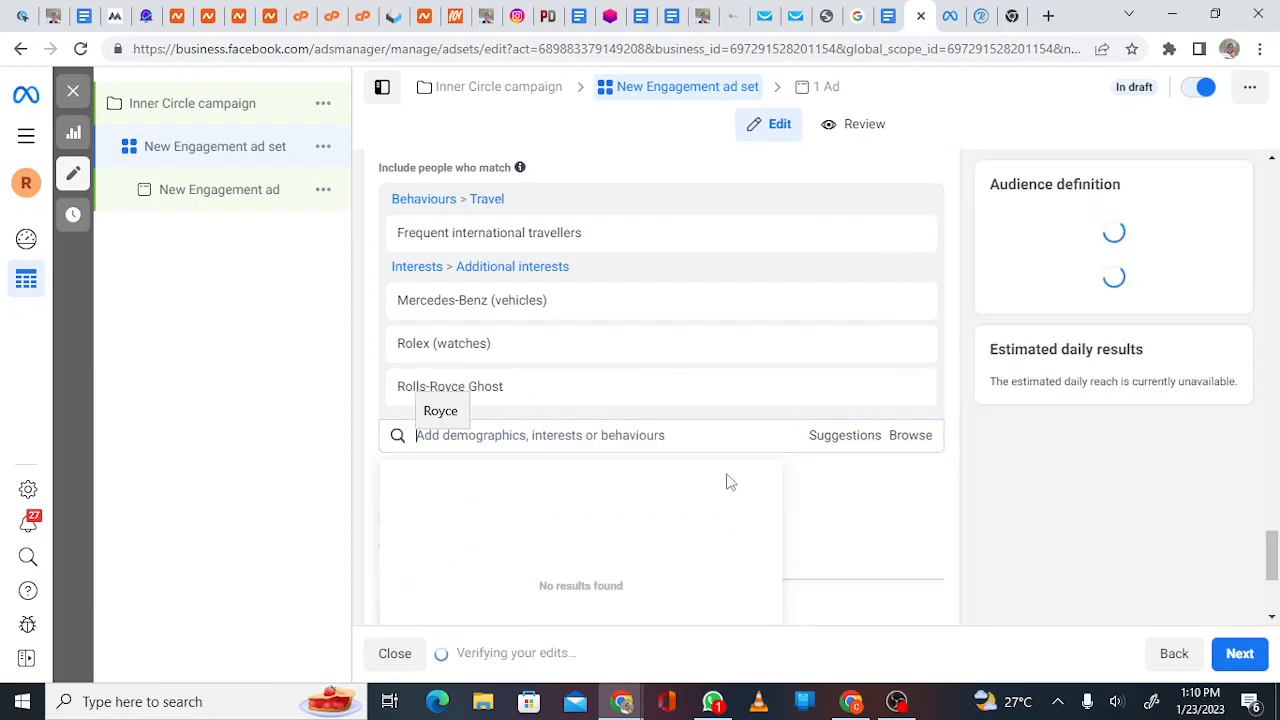
Search the detailed targeting for "maldives" and include the interest Maldives
left_click(701, 441)
type("m")
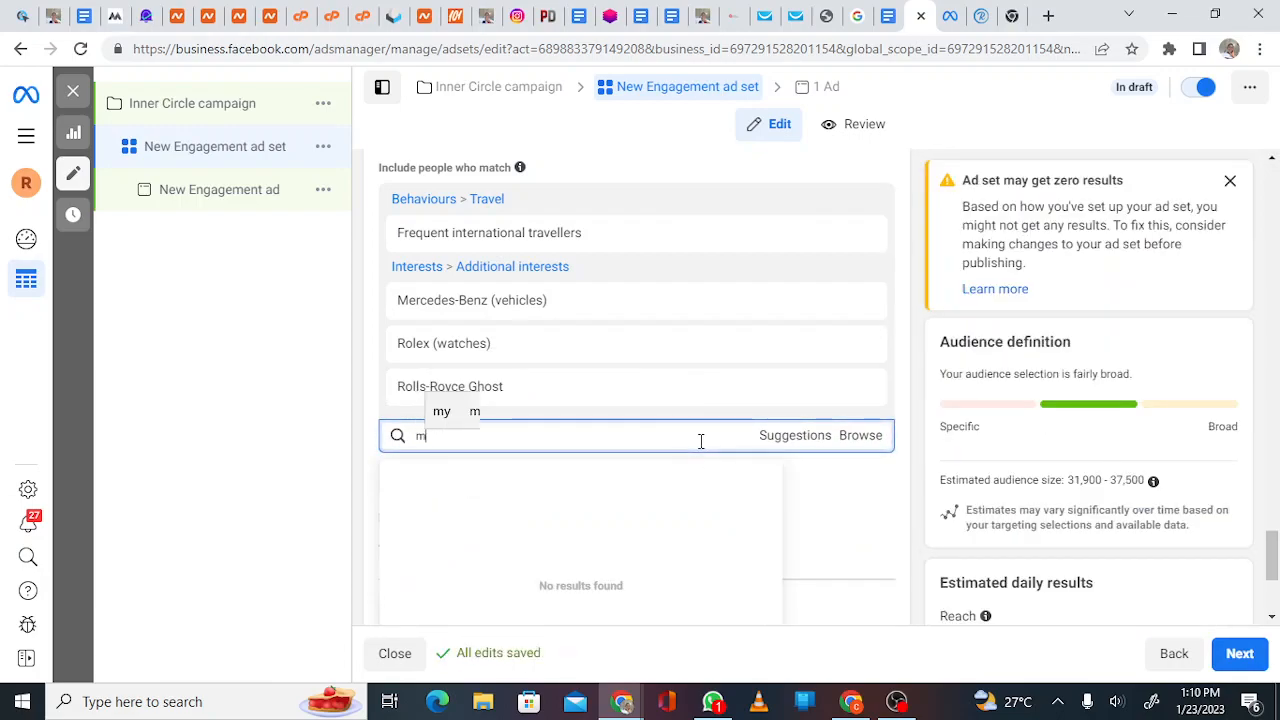
type("aldive")
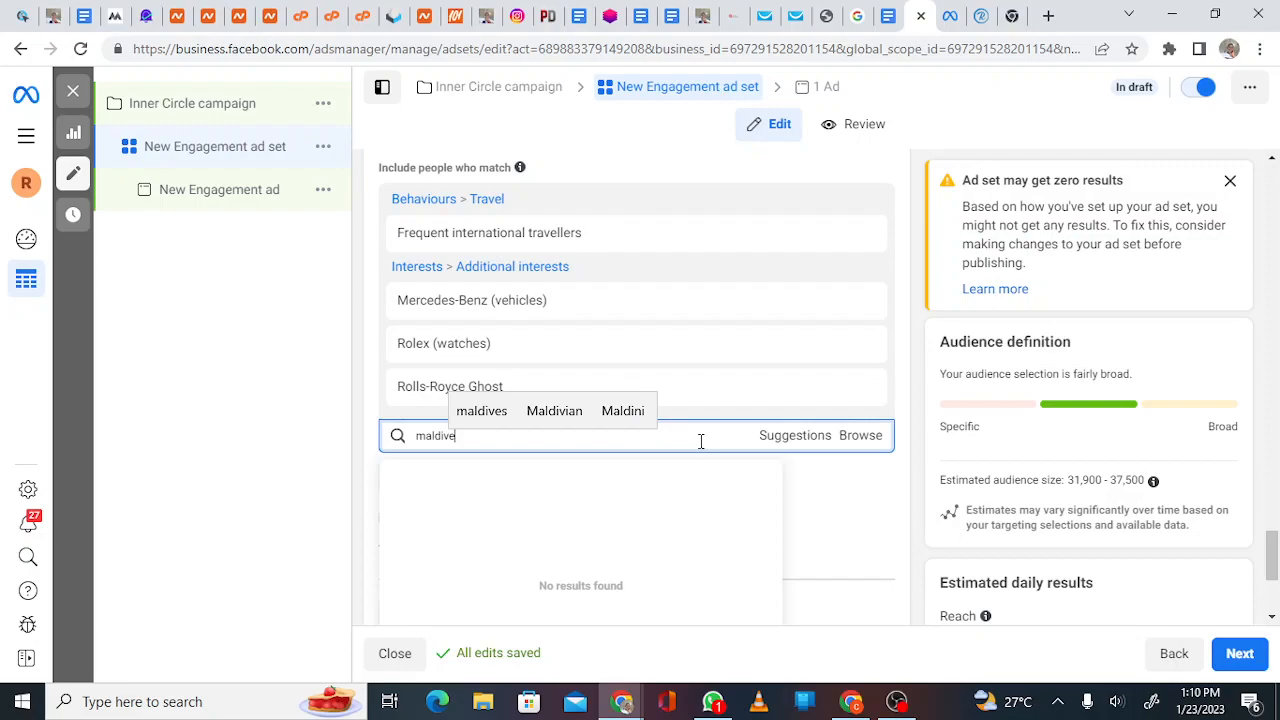
type("s")
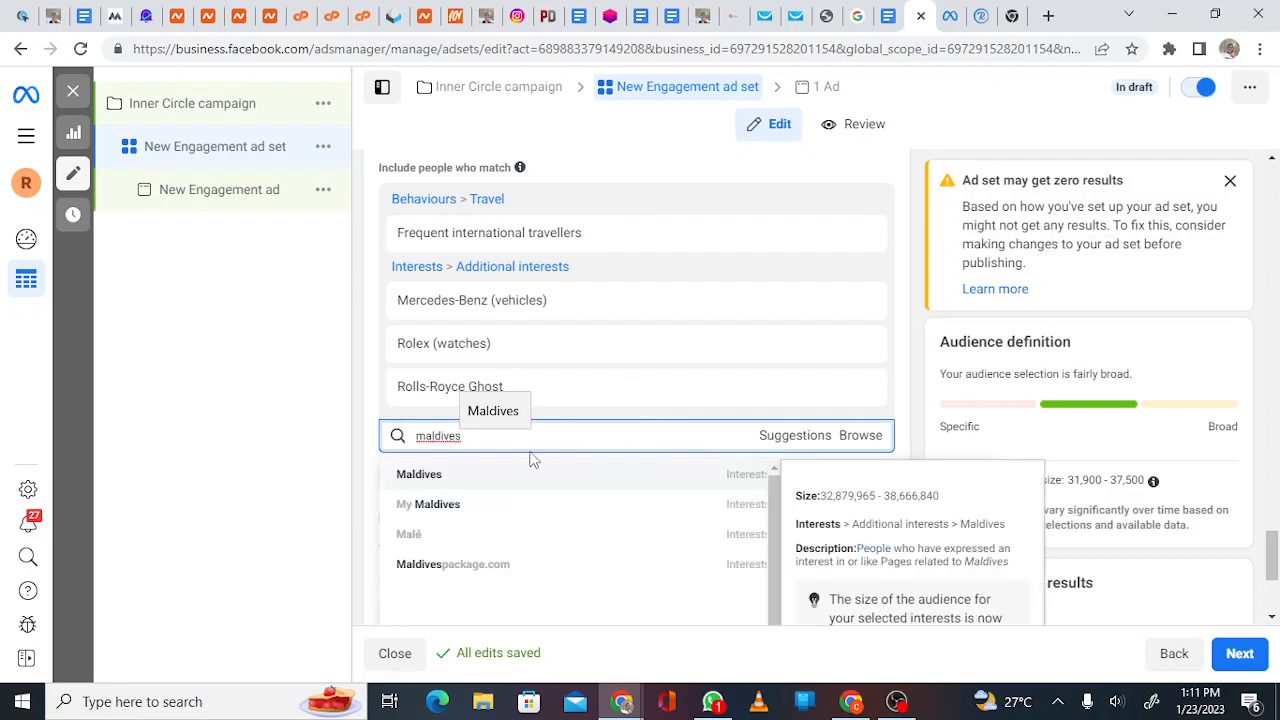
left_click(487, 481)
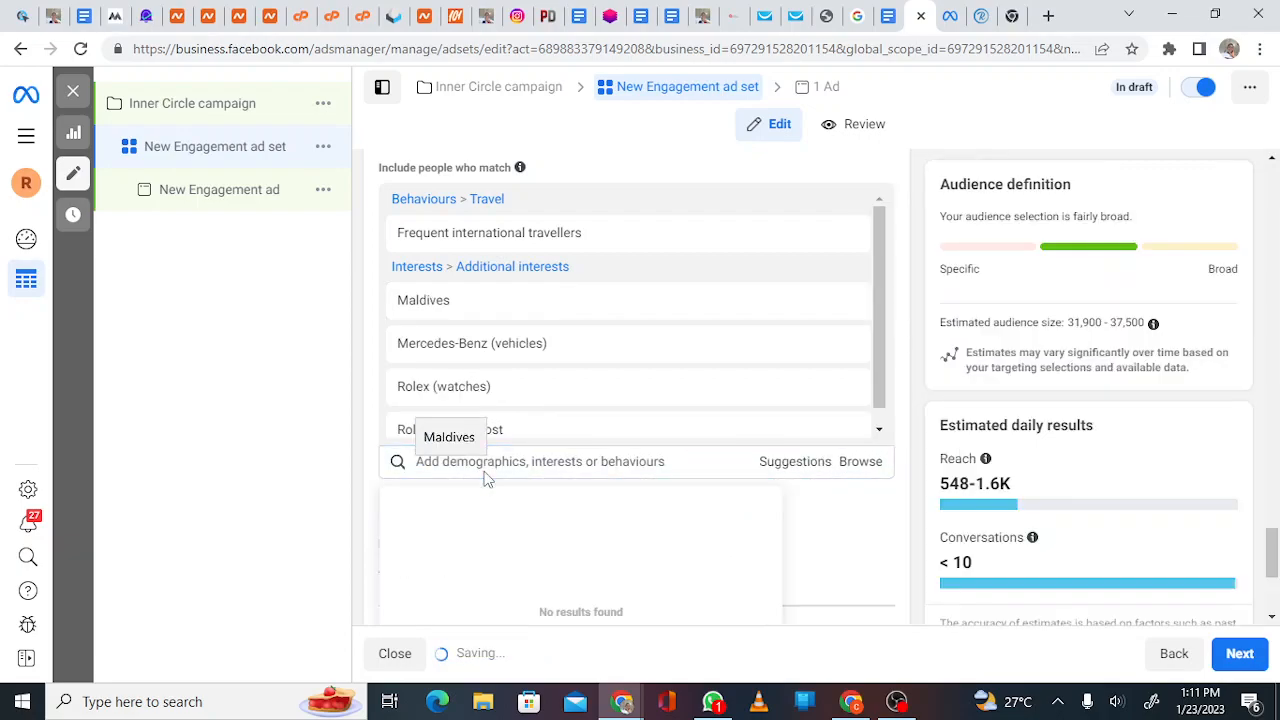
Search the detailed targeting for "vacation" and look through the suggested interests for a suitable match
type("vax")
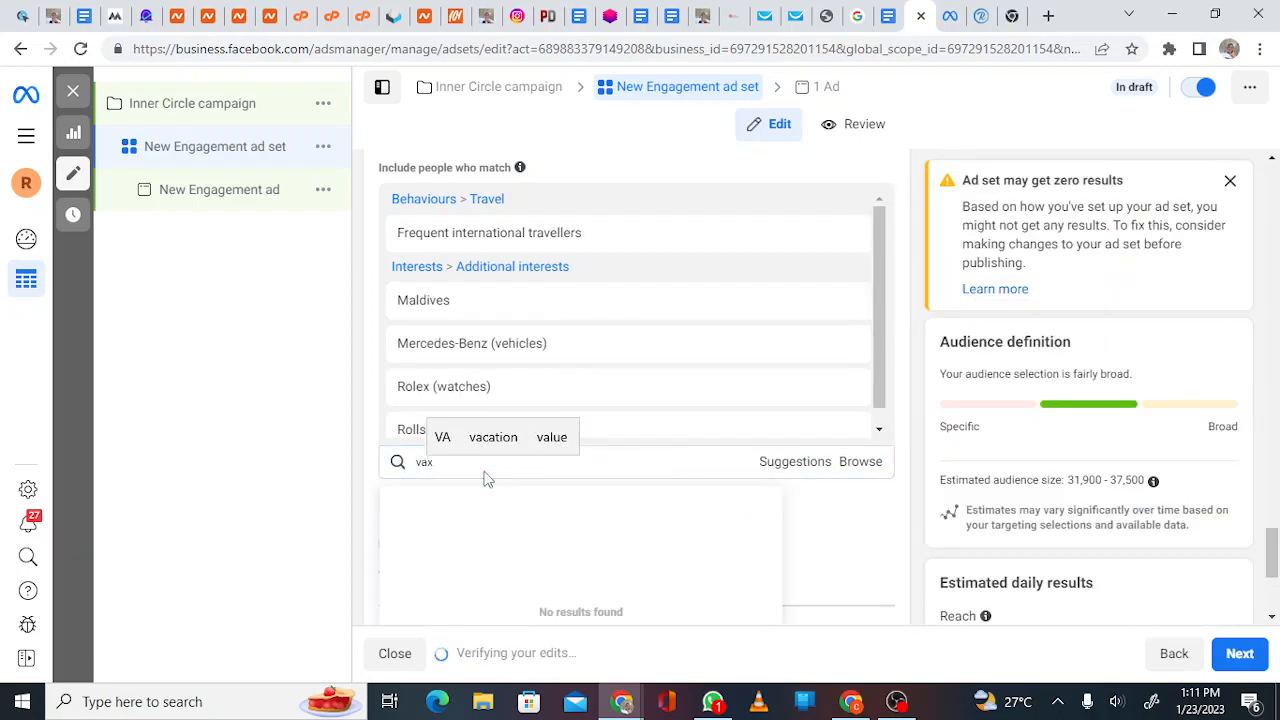
key("BackSpace")
type("catyyio")
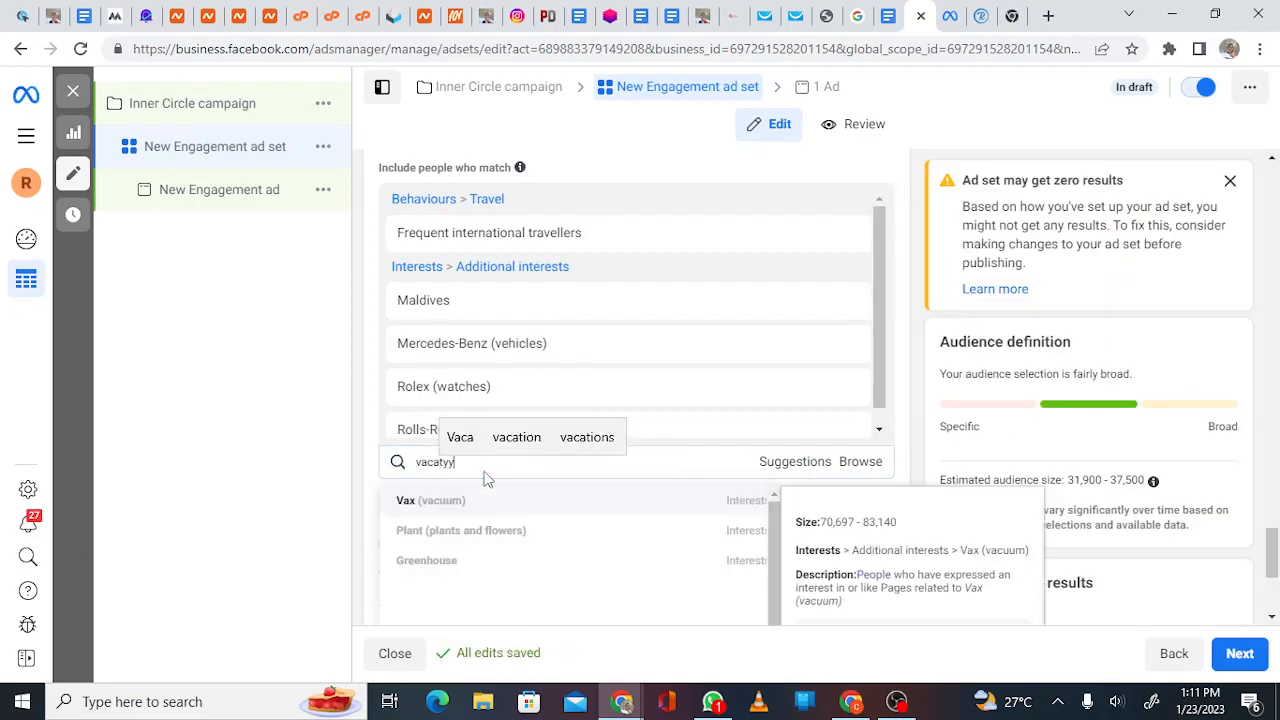
key("BackSpace")
key("BackSpace")
key("BackSpace")
key("BackSpace")
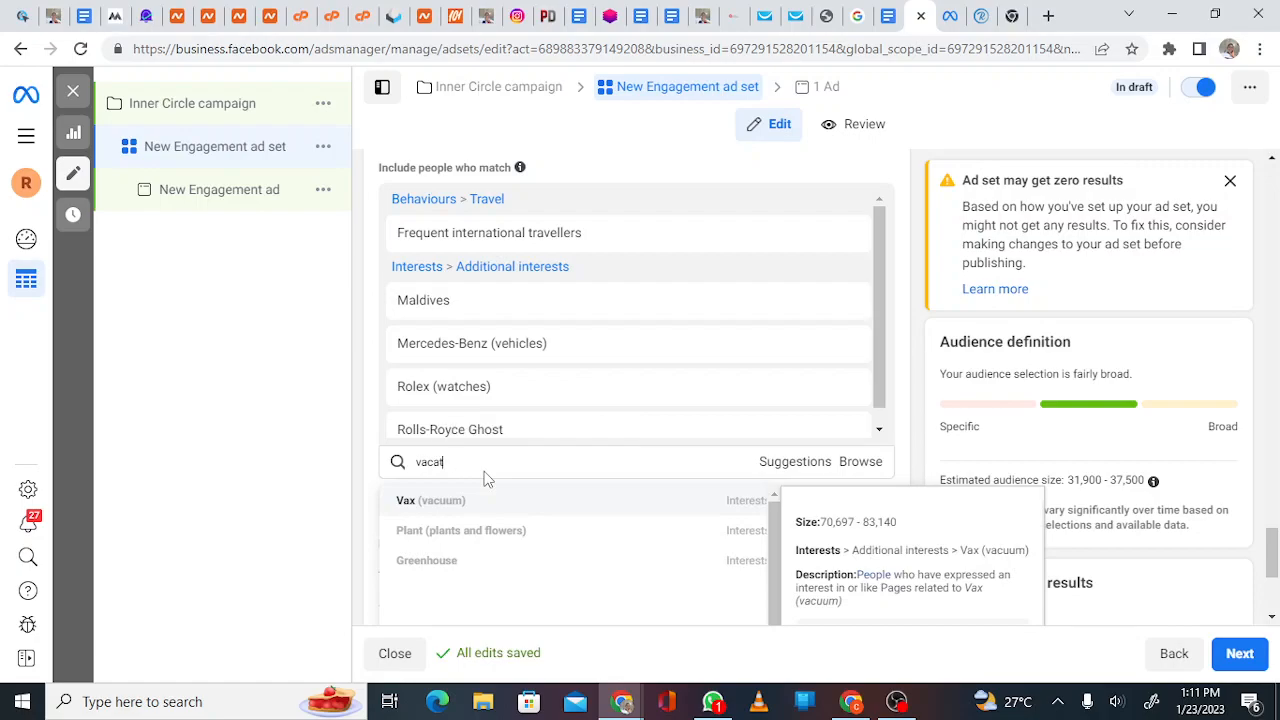
type("ion")
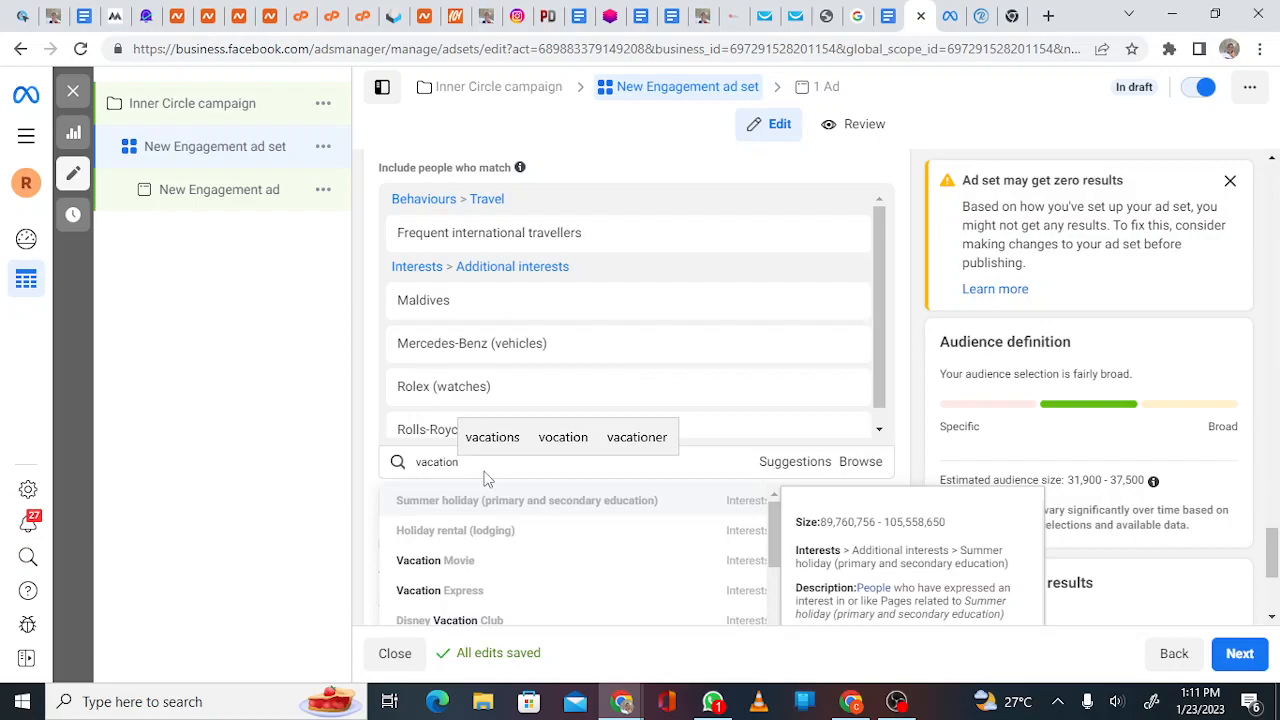
scroll(485, 555, "down", 5)
scroll(580, 555, "down", 5)
scroll(580, 555, "down", 5)
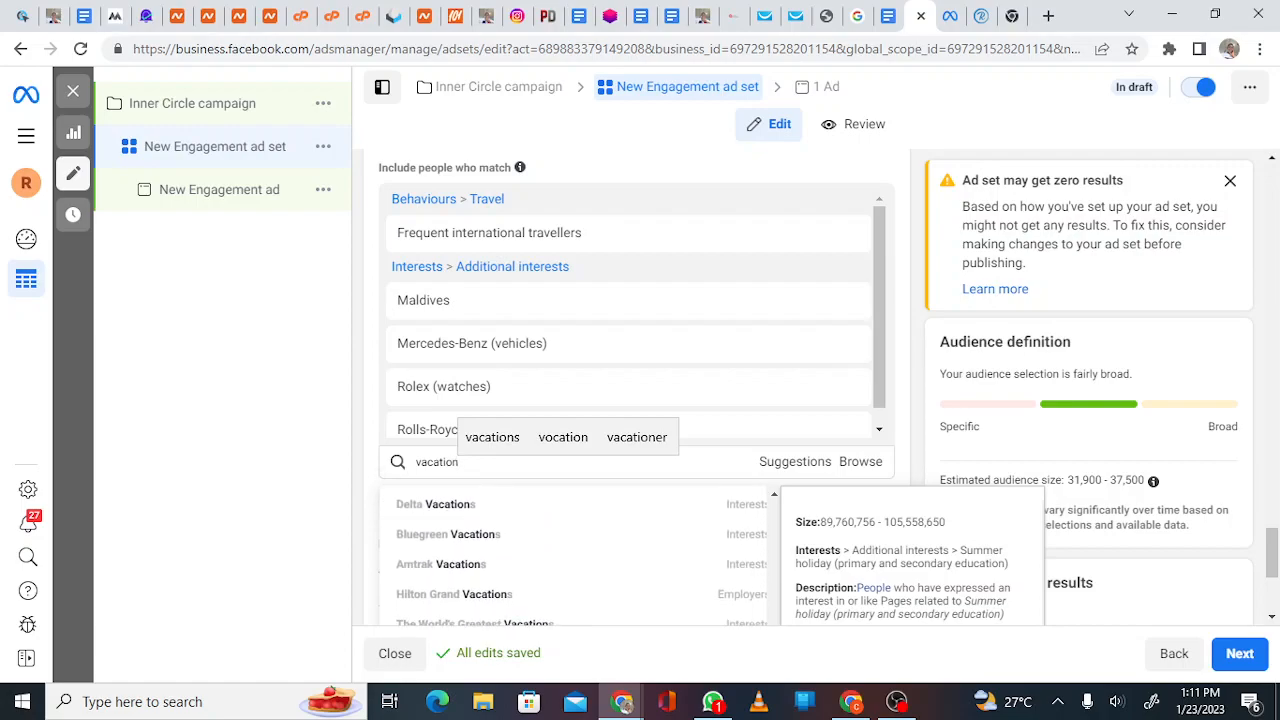
scroll(580, 500, "down", 3)
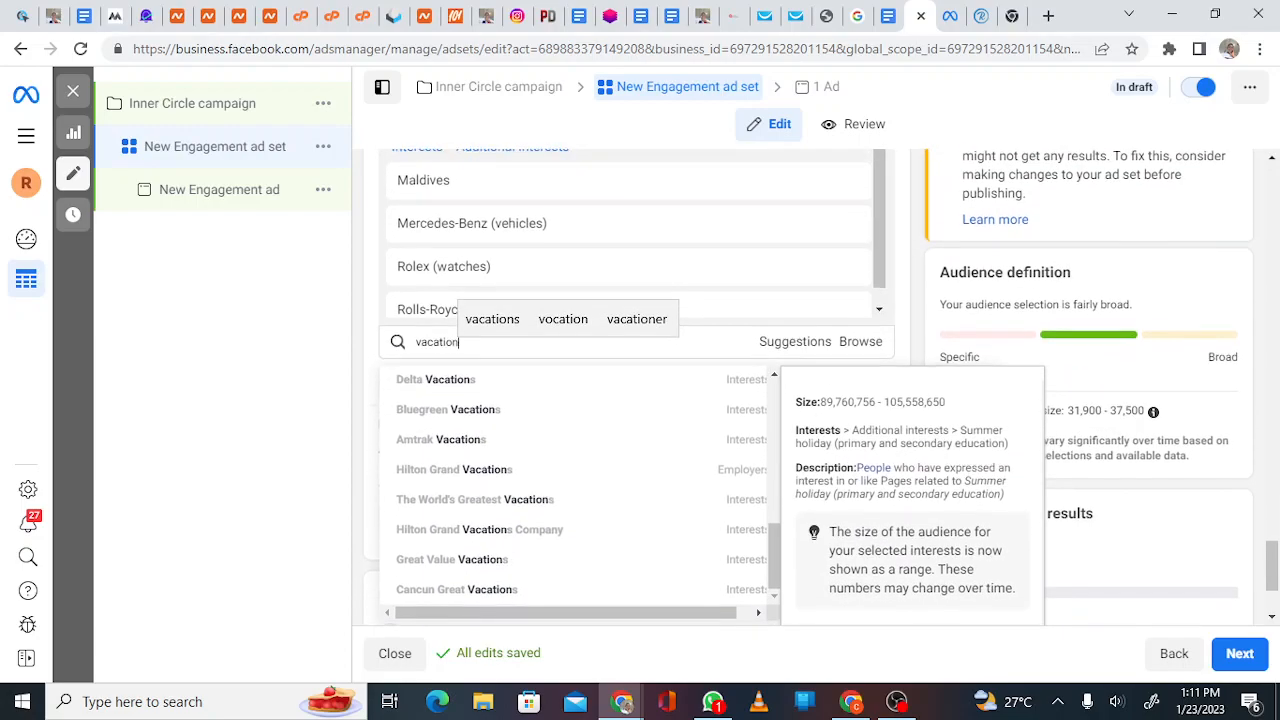
scroll(580, 470, "down", 1)
scroll(580, 470, "up", 10)
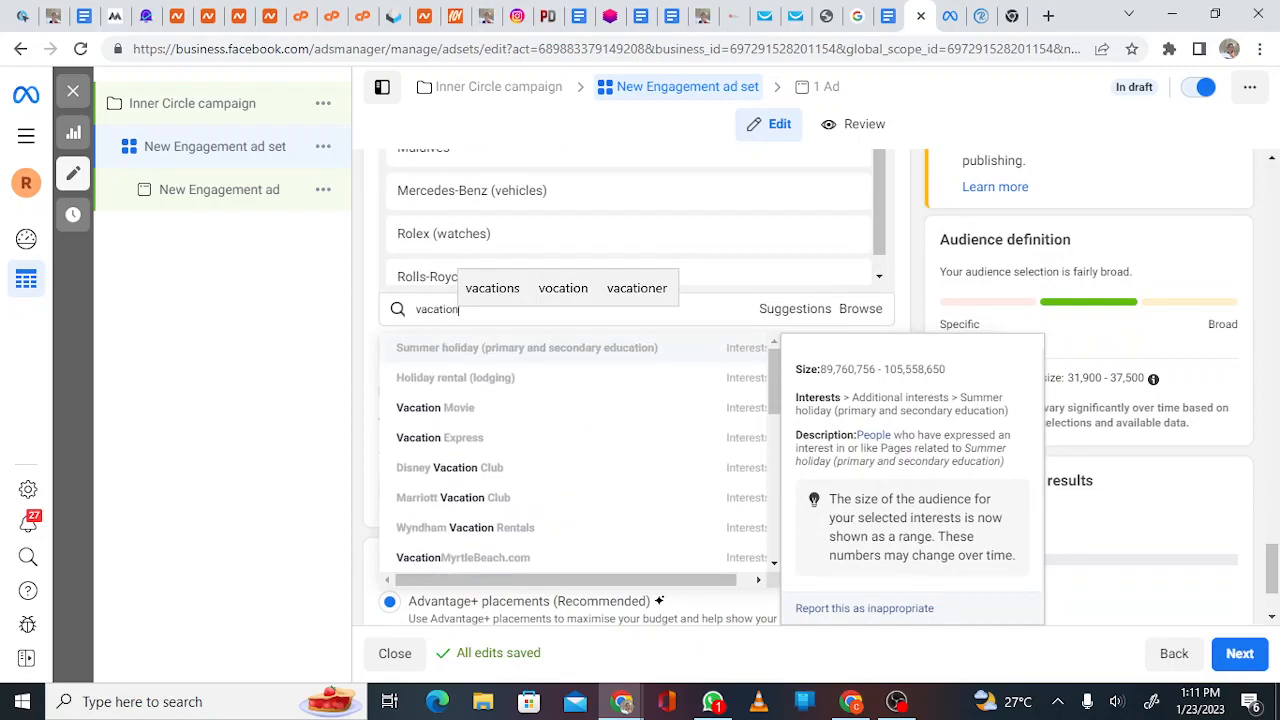
scroll(580, 470, "up", 1)
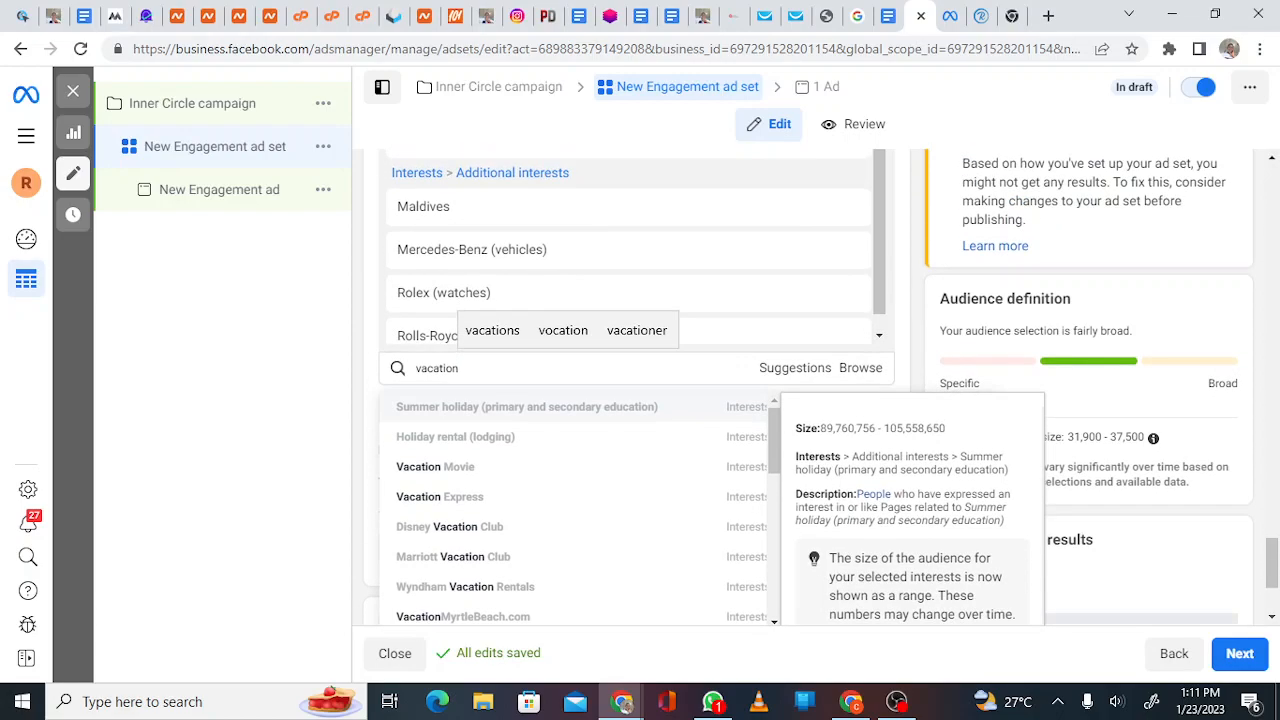
Search the detailed targeting for "high net" instead and include the interest High-net-worth individual (business and finance)
key("BackSpace")
key("BackSpace")
key("BackSpace")
key("BackSpace")
key("BackSpace")
key("BackSpace")
key("BackSpace")
key("BackSpace")
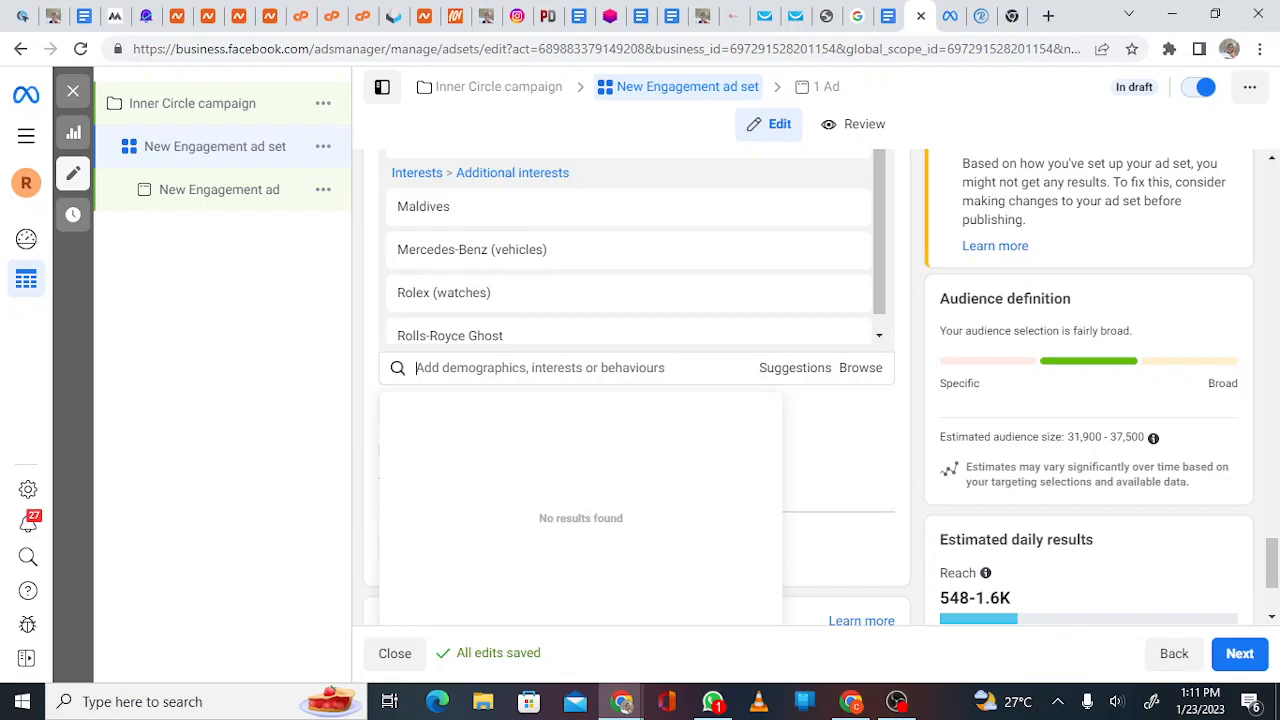
type("hi")
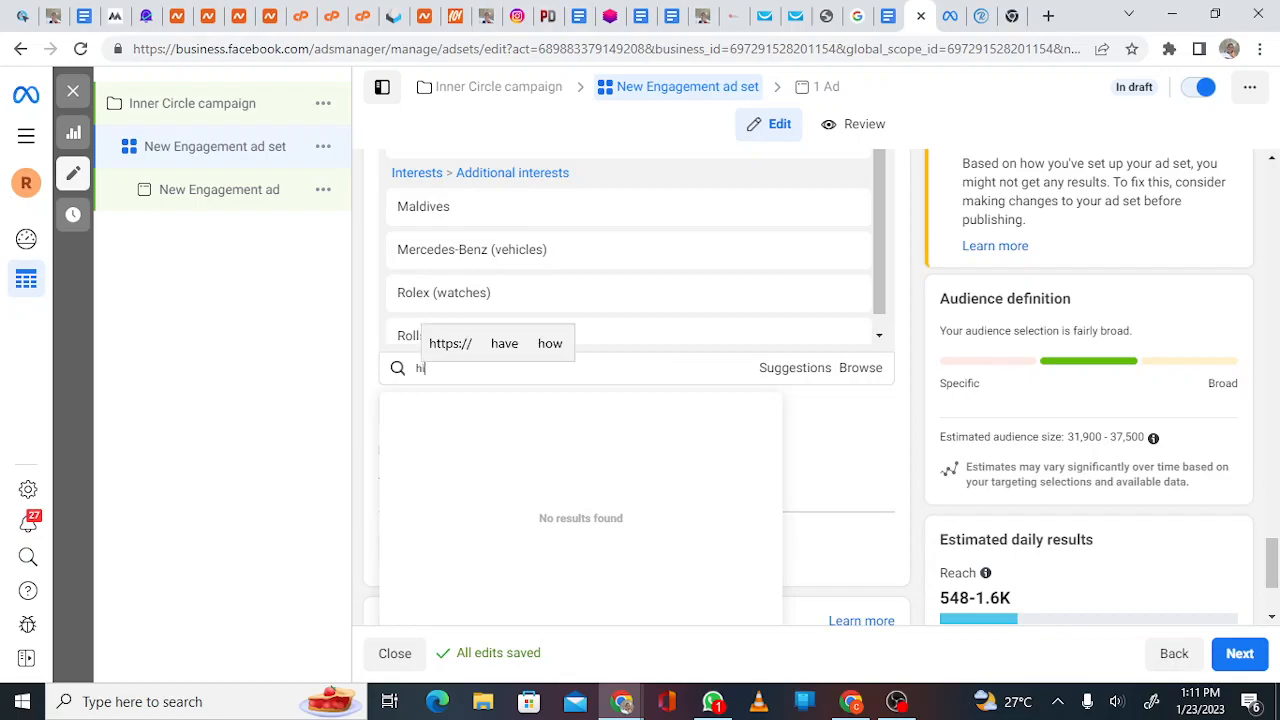
type("gh net")
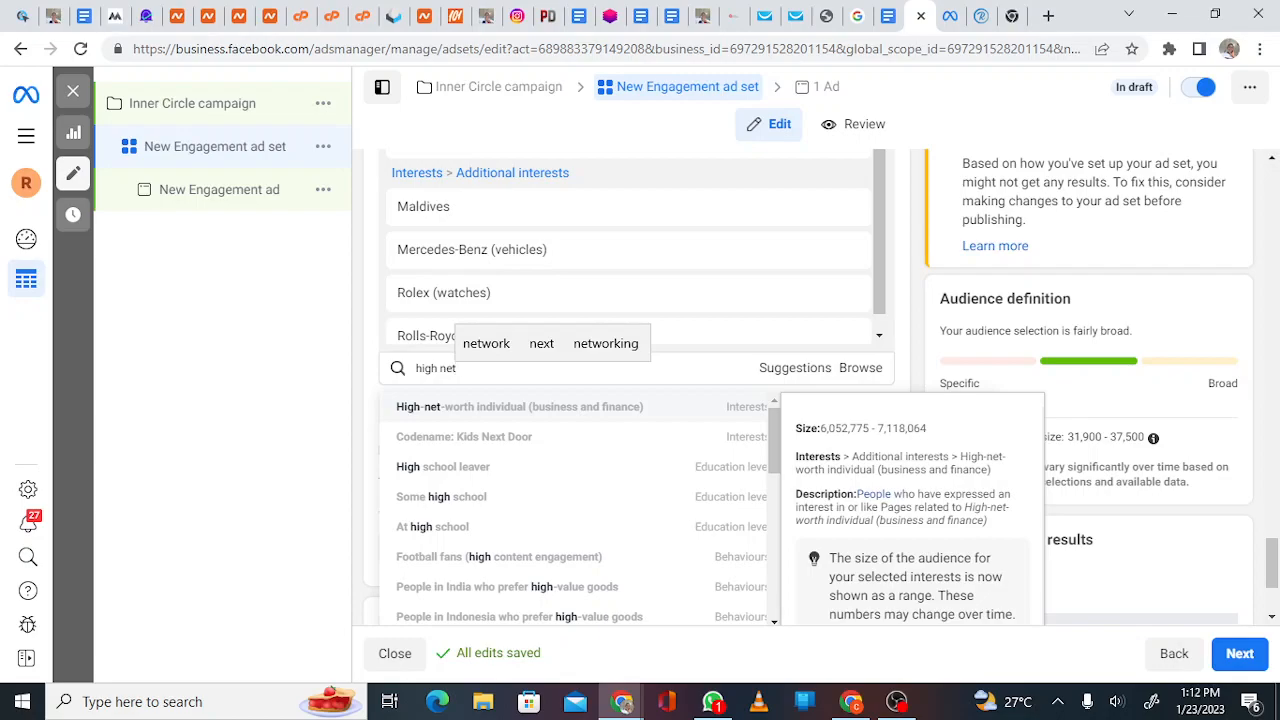
left_click(445, 418)
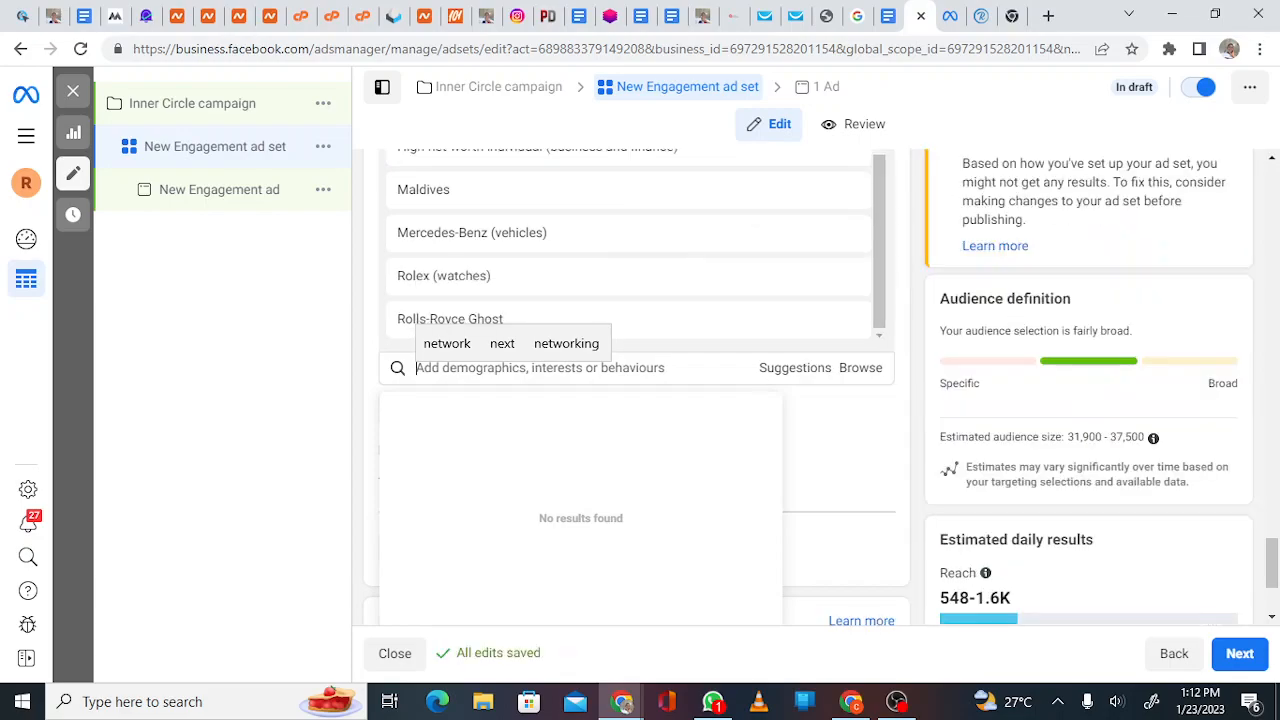
Search the detailed targeting for "decision makers" and include the work demographic Business decision makers
right_click(749, 269)
left_click(643, 365)
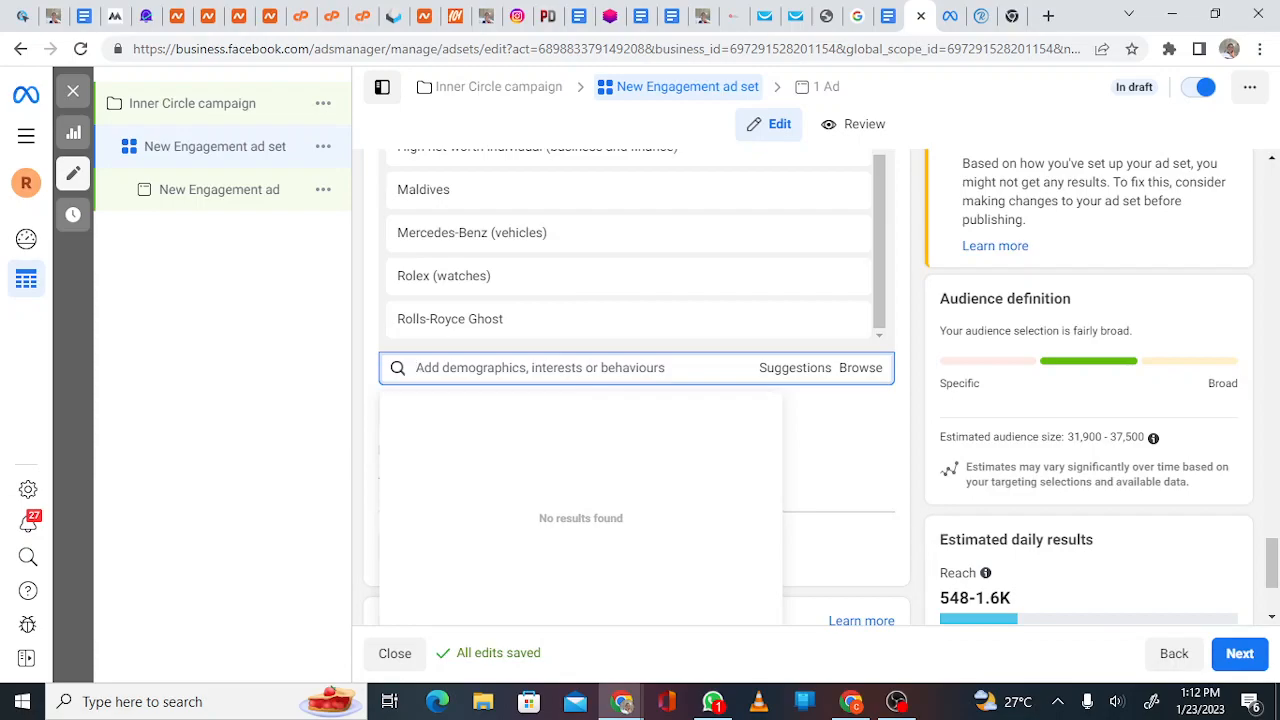
scroll(821, 387, "down", 1)
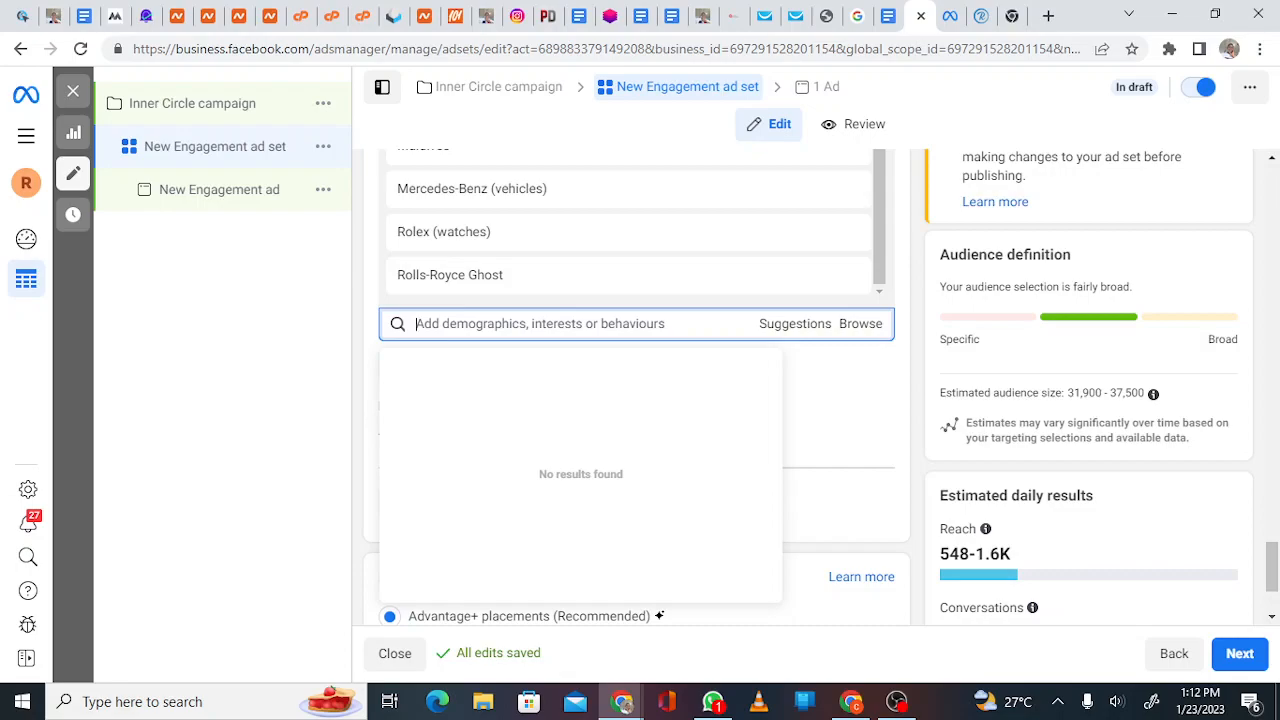
scroll(700, 240, "up", 5)
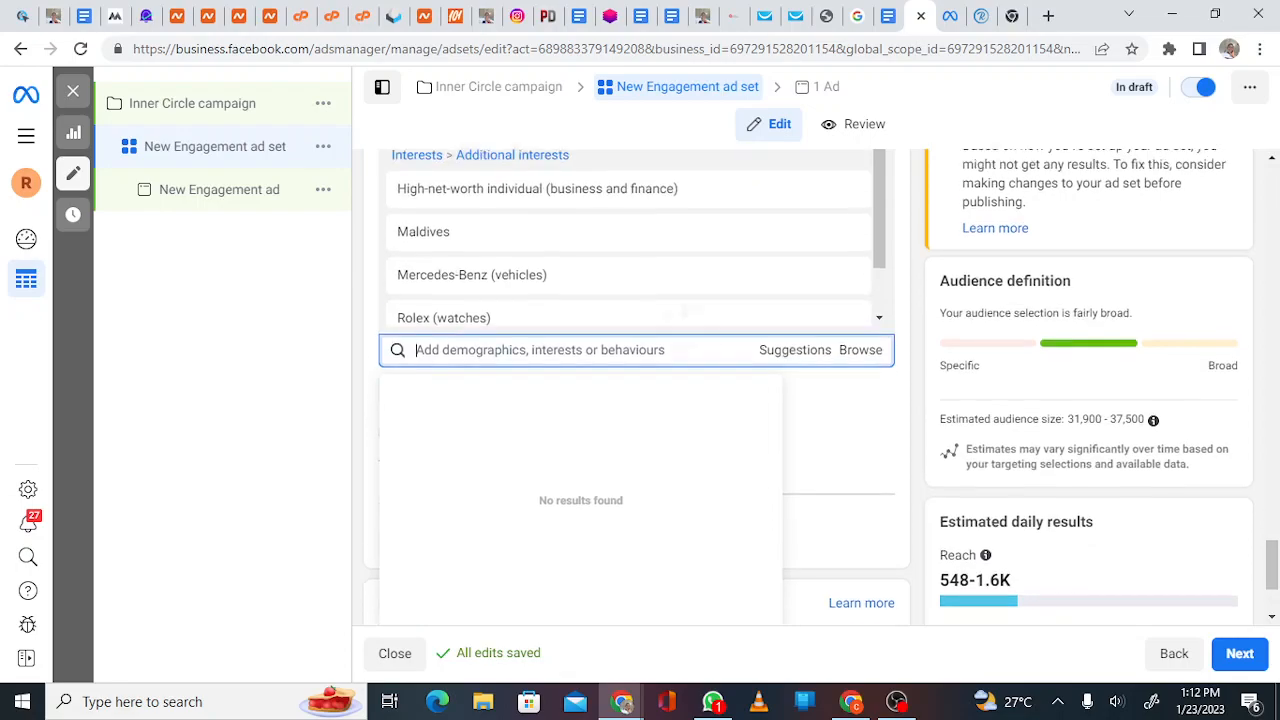
scroll(701, 421, "up", 1)
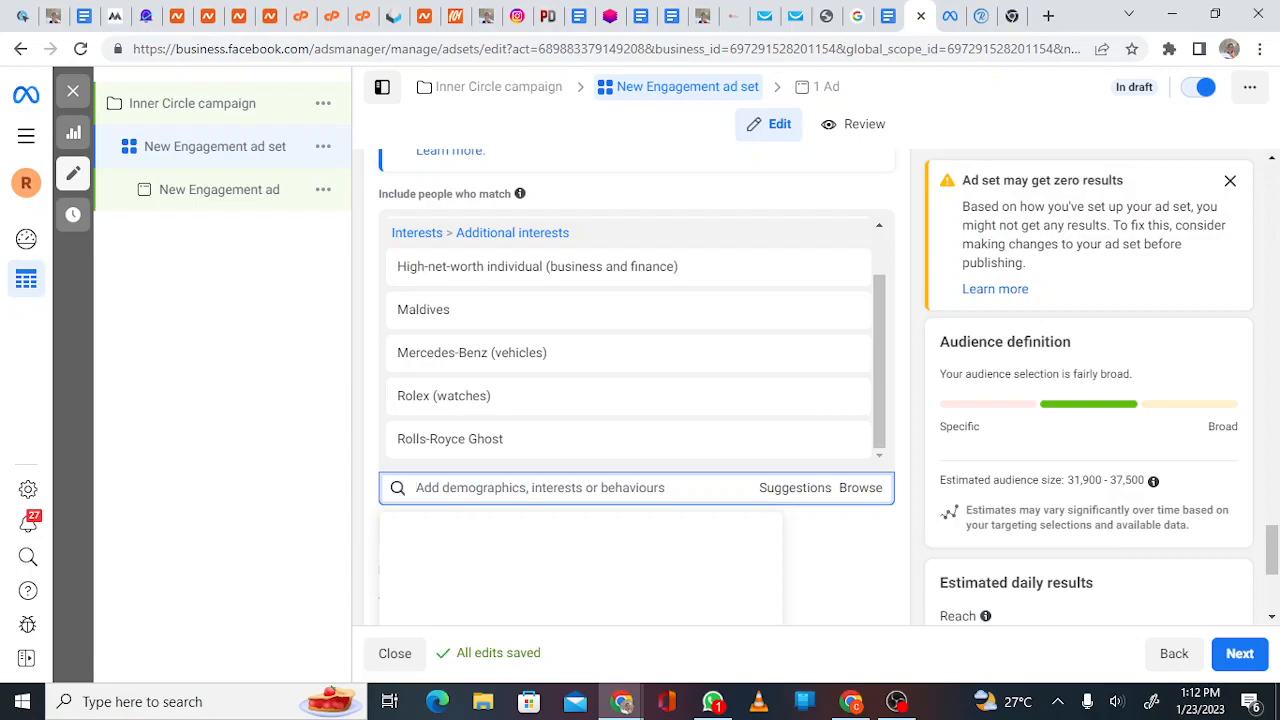
type("decision makers")
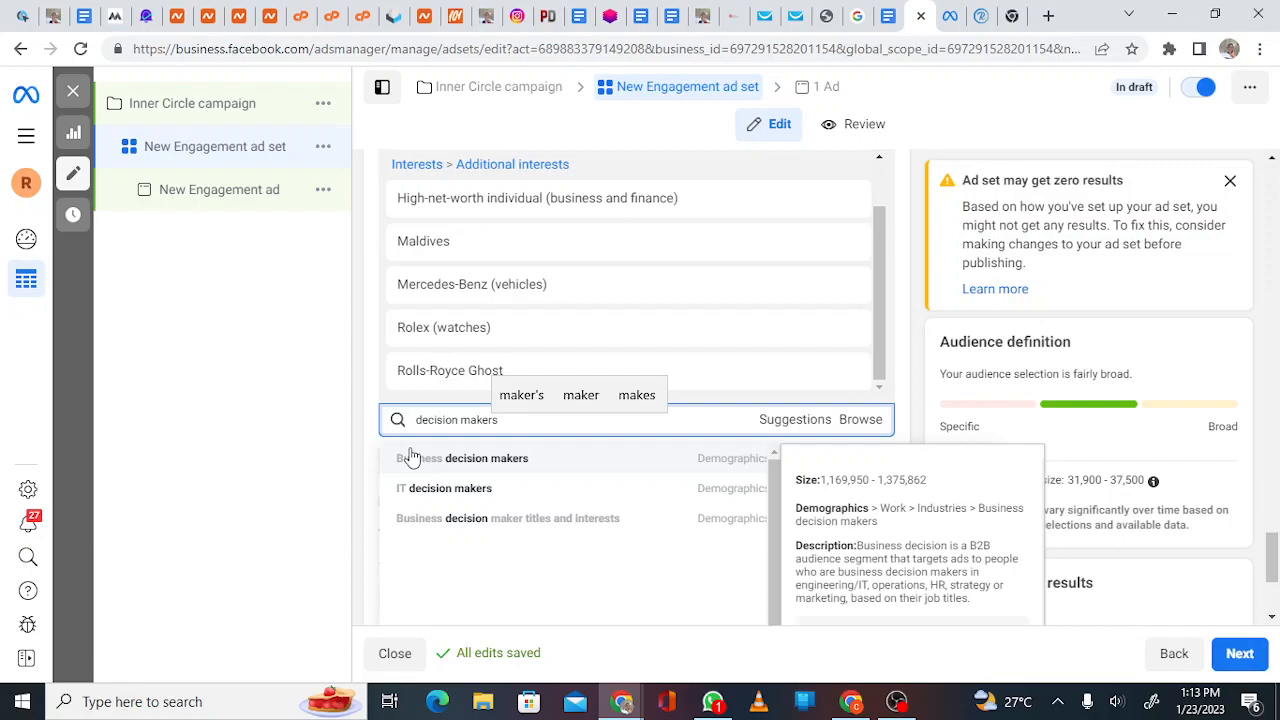
left_click(474, 468)
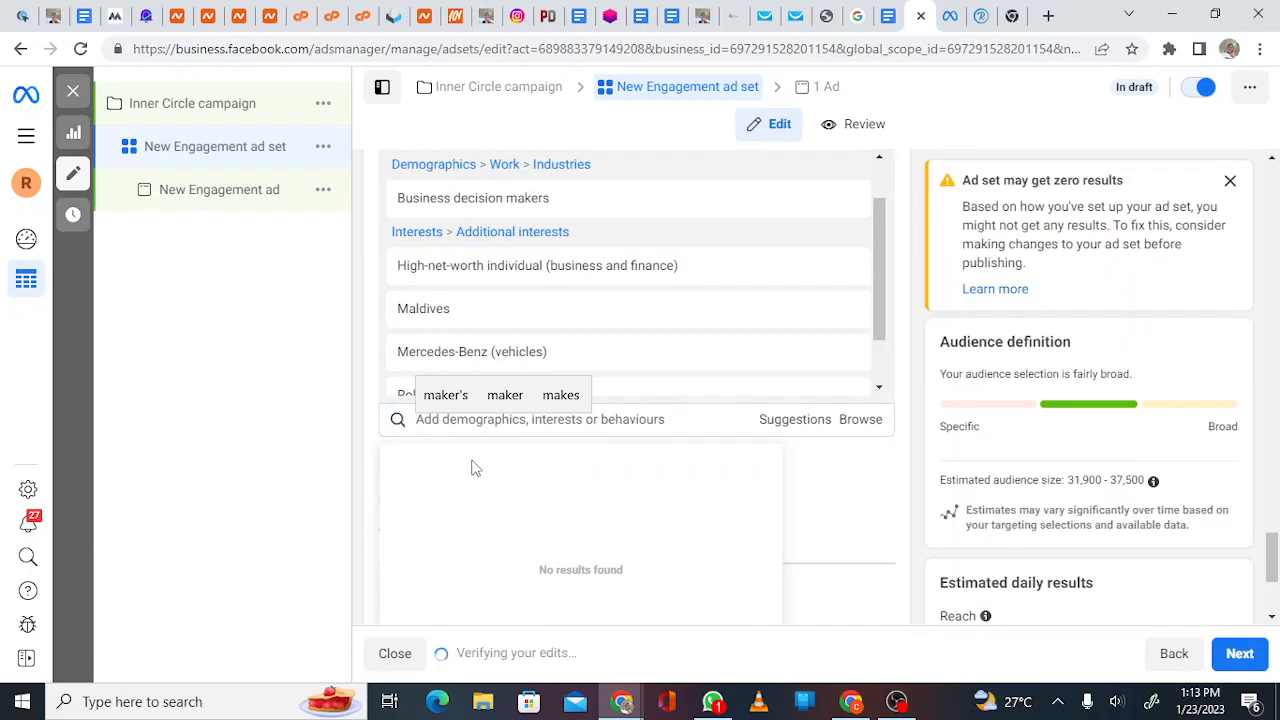
Review the list of included behaviours, demographics and interests, and close the targeting suggestions
scroll(782, 268, "down", 1)
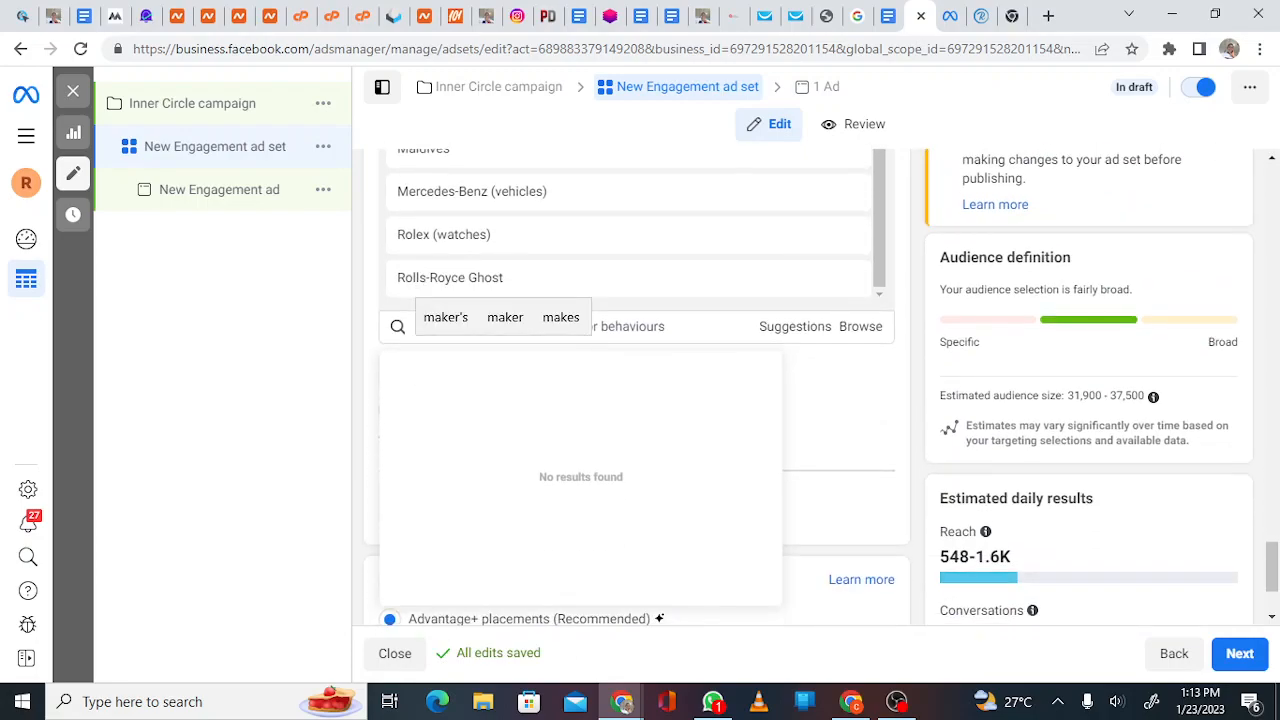
scroll(782, 240, "up", 1)
scroll(782, 240, "down", 1)
scroll(782, 240, "up", 1)
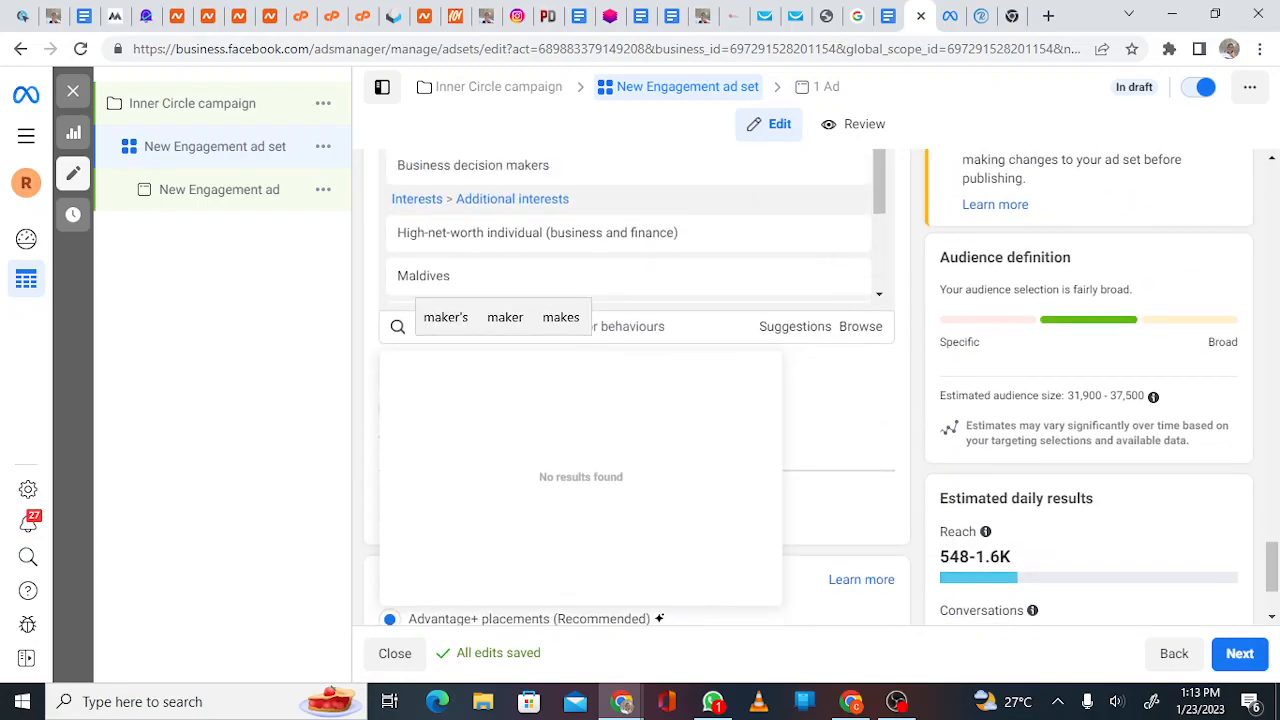
scroll(640, 300, "up", 2)
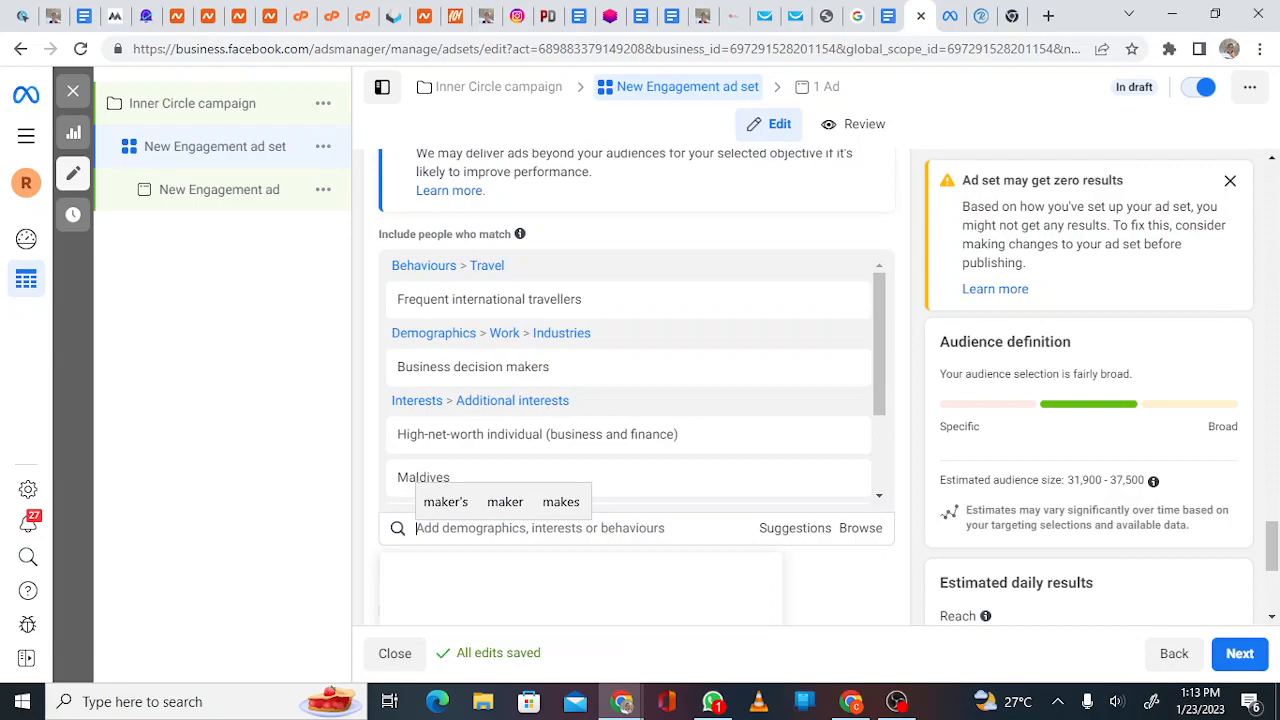
scroll(630, 380, "down", 2)
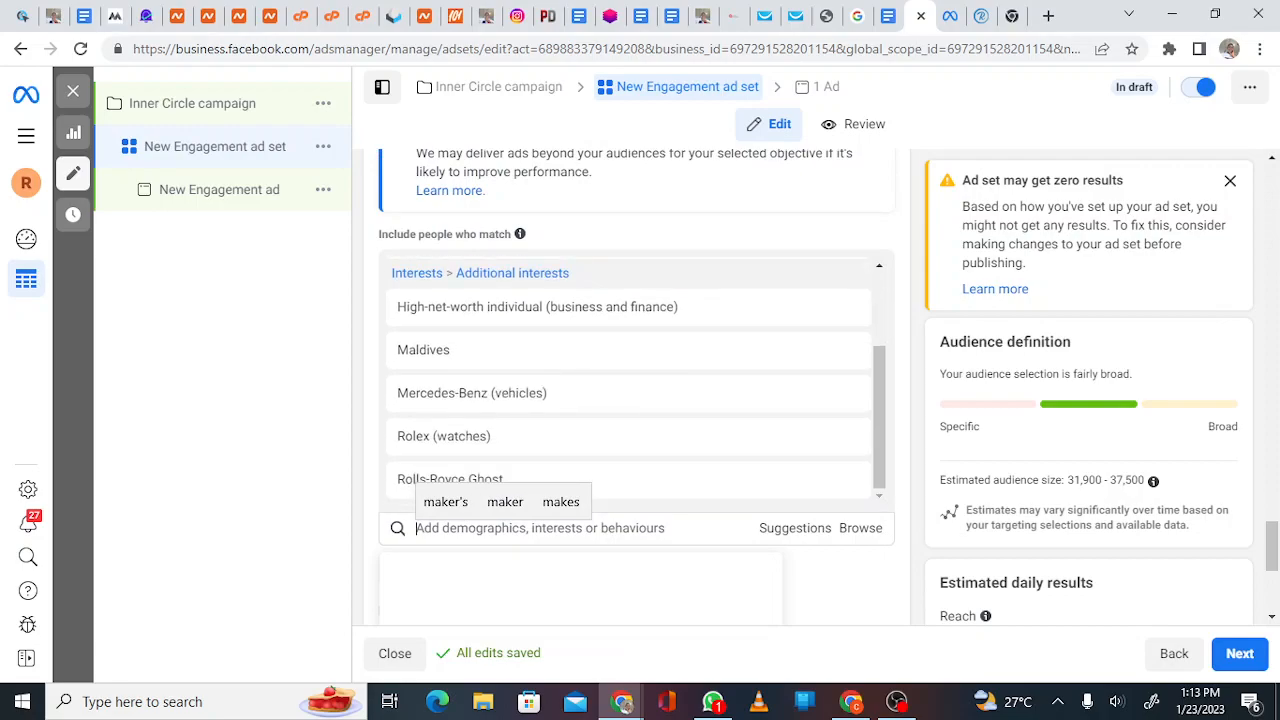
scroll(640, 400, "down", 3)
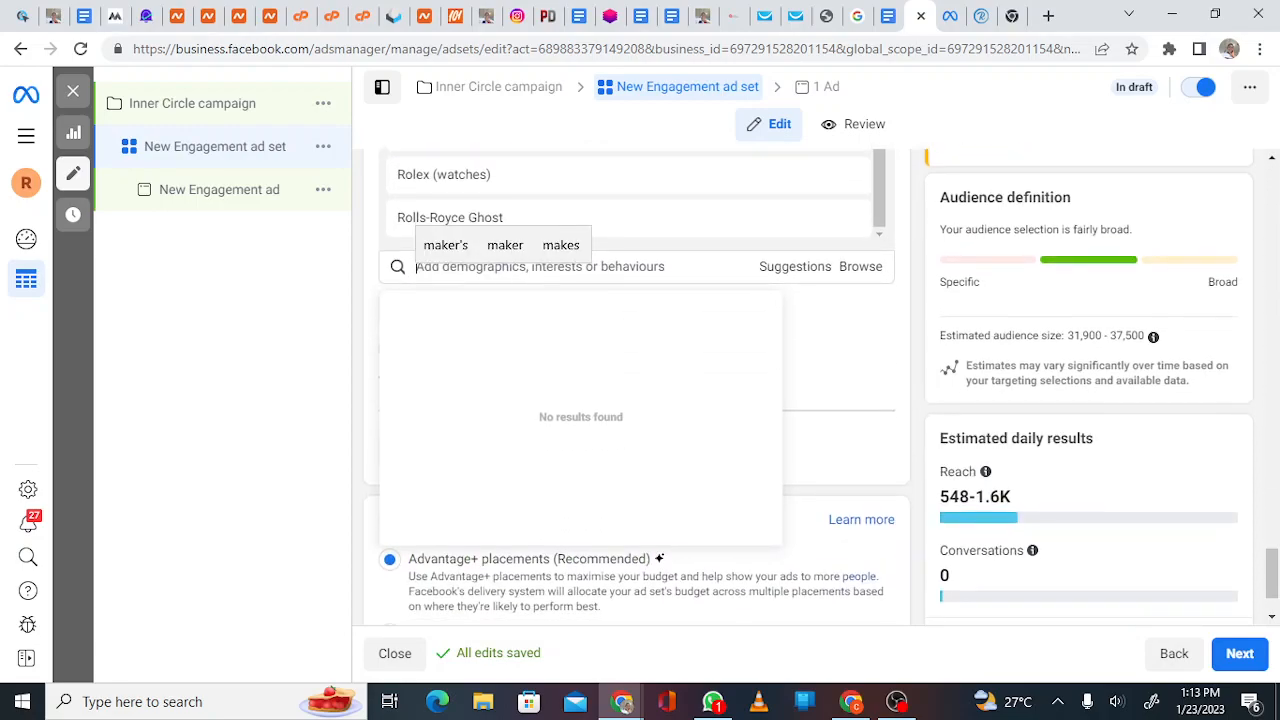
scroll(640, 390, "down", 1)
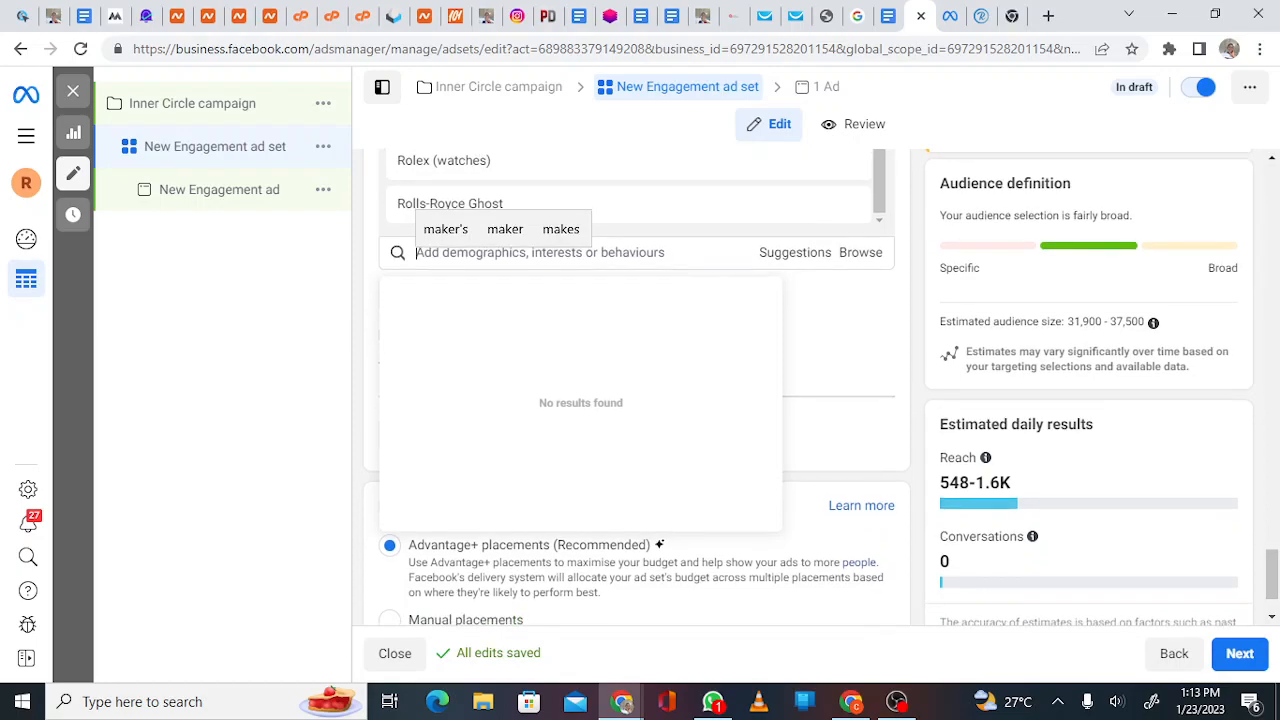
left_click(836, 350)
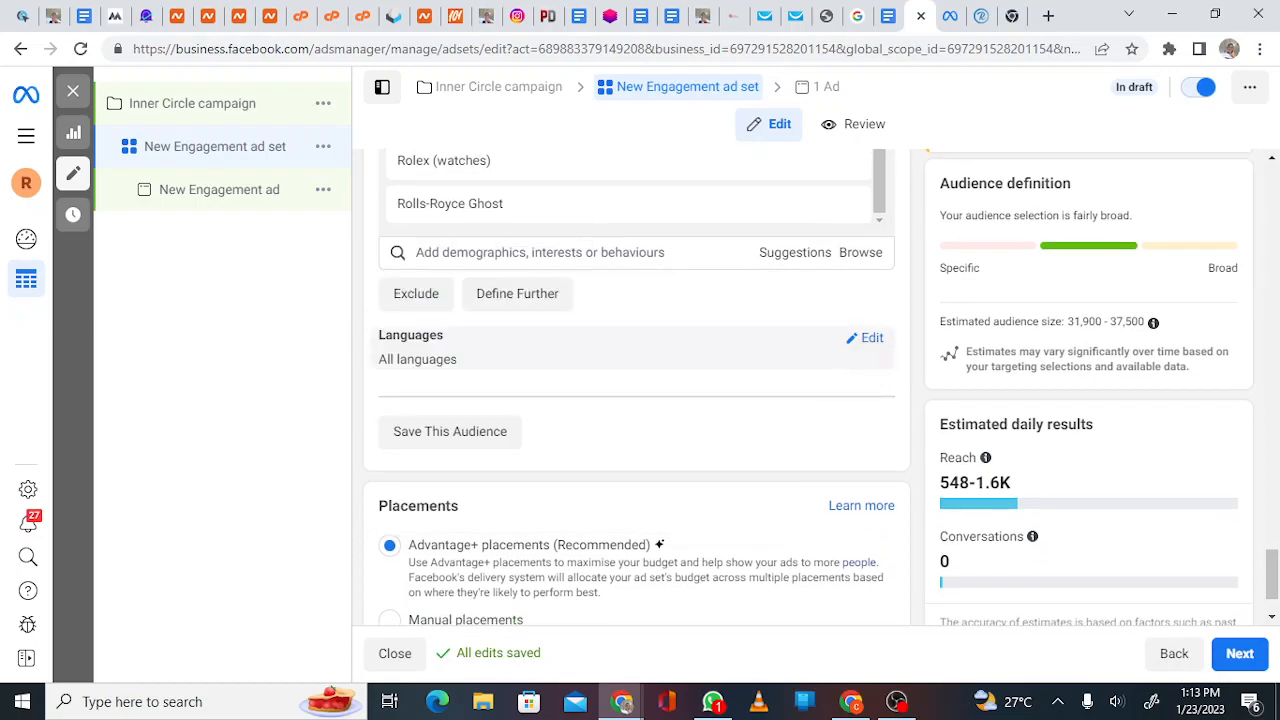
Define the detailed targeting further with an additional must-also-match condition, and review the behaviours, demographics and interests already included
scroll(821, 387, "up", 1)
scroll(630, 300, "up", 3)
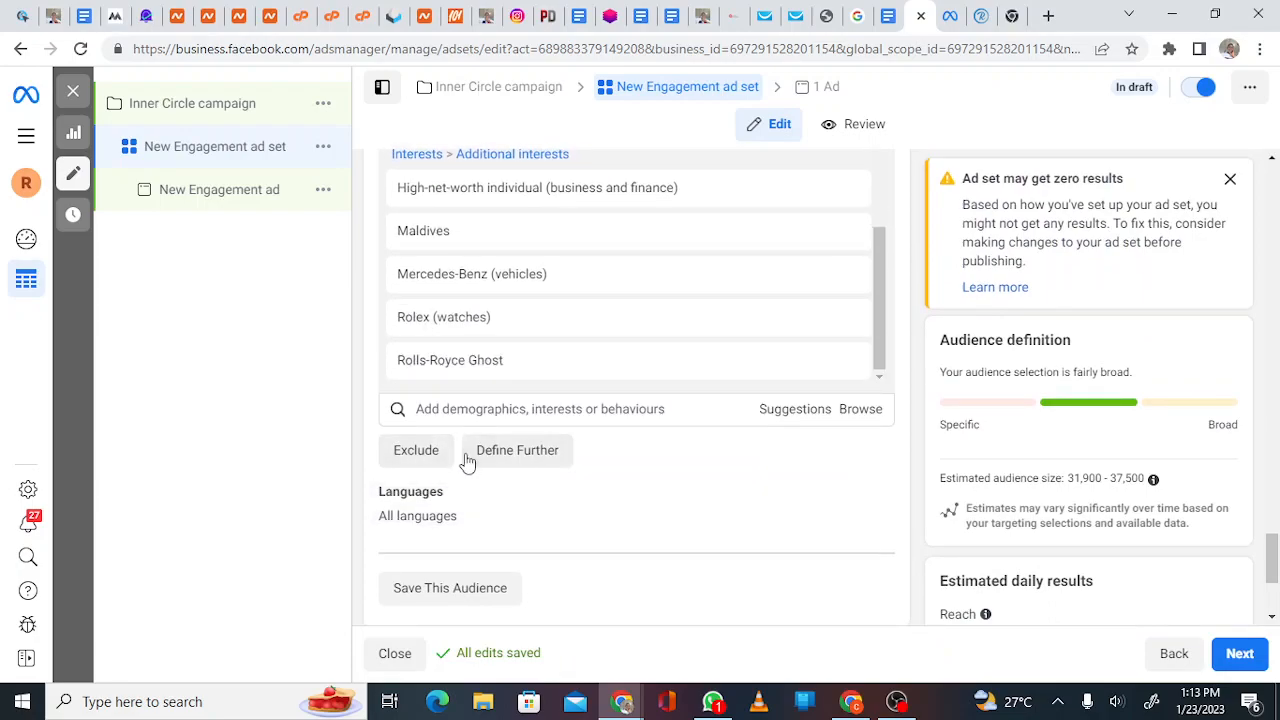
left_click(513, 452)
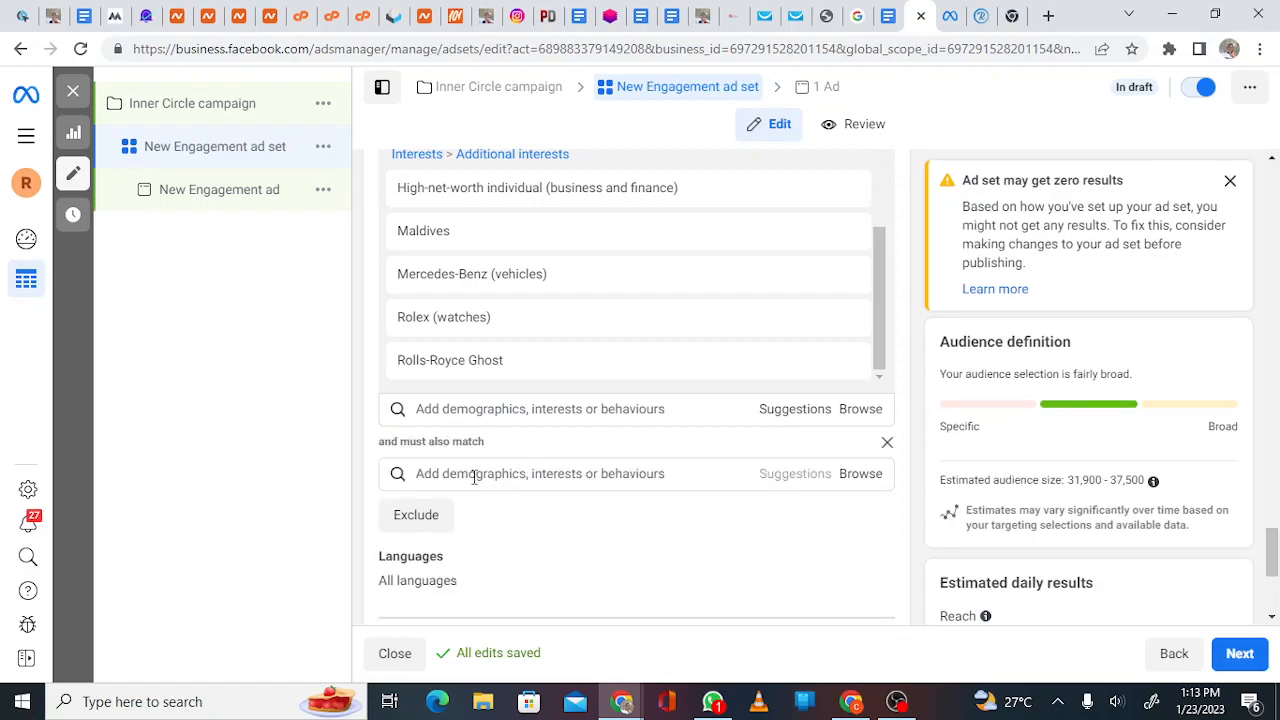
left_click(474, 476)
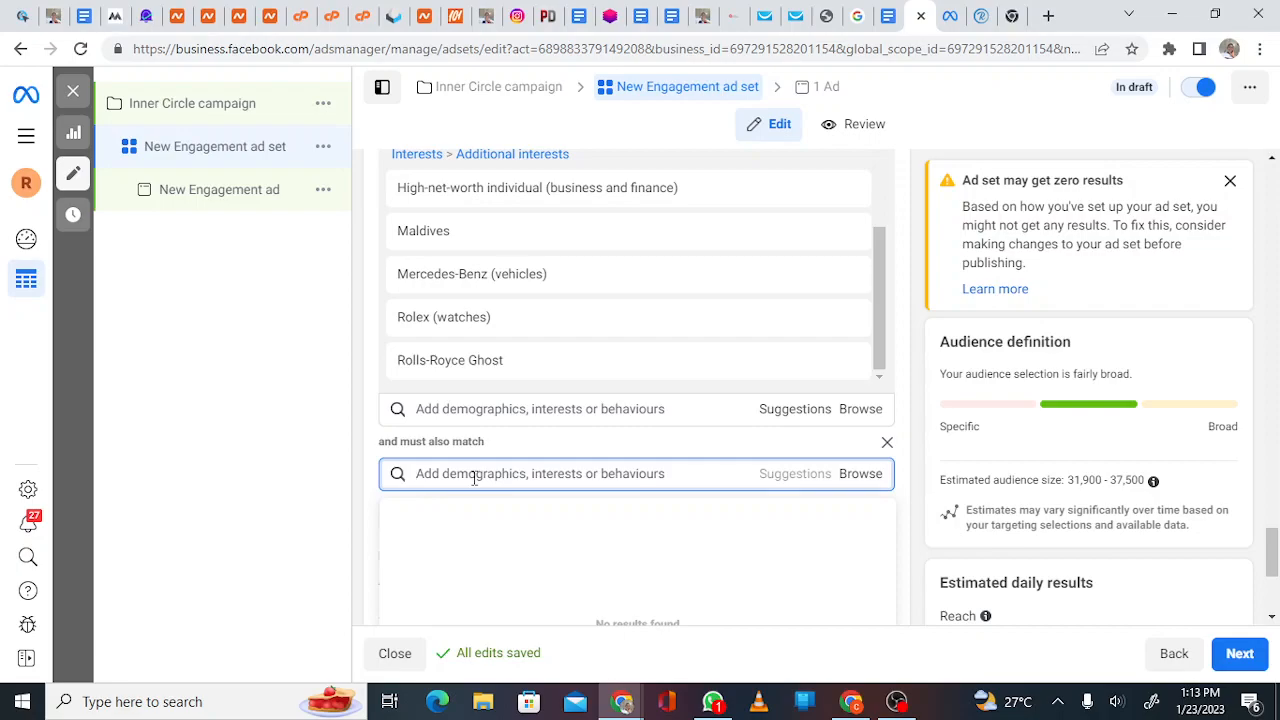
scroll(600, 280, "up", 1)
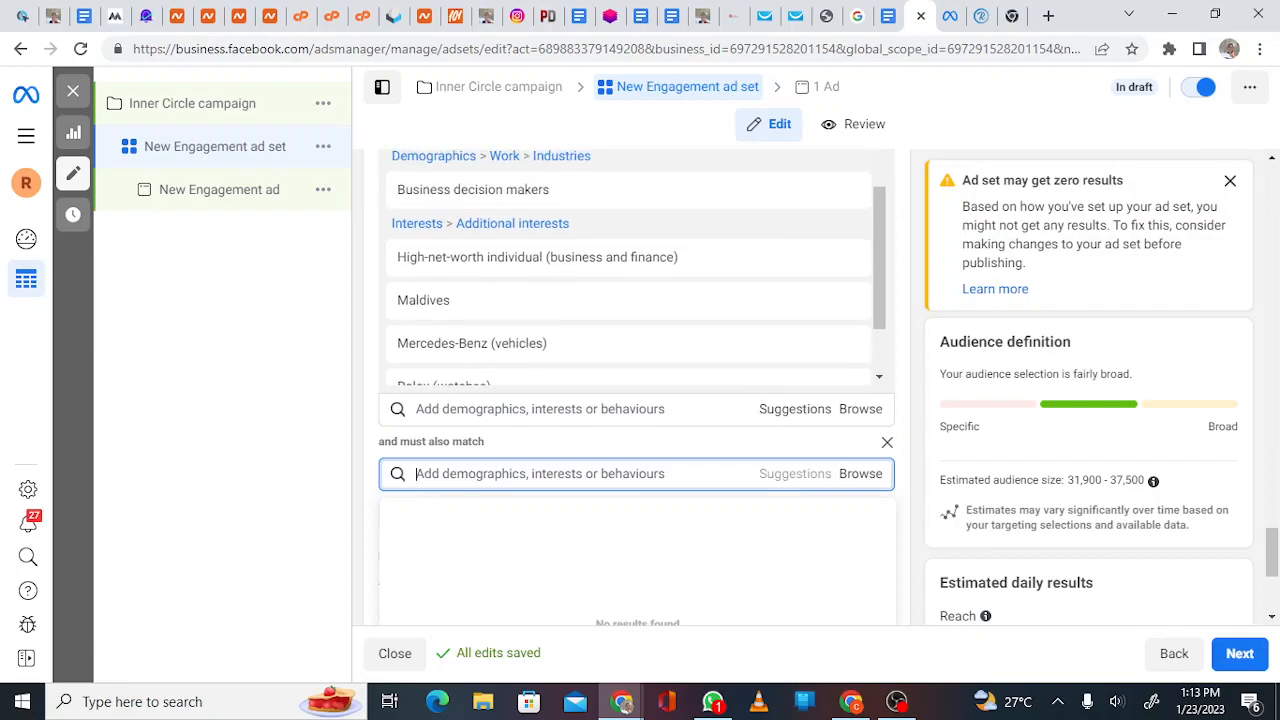
scroll(636, 267, "up", 1)
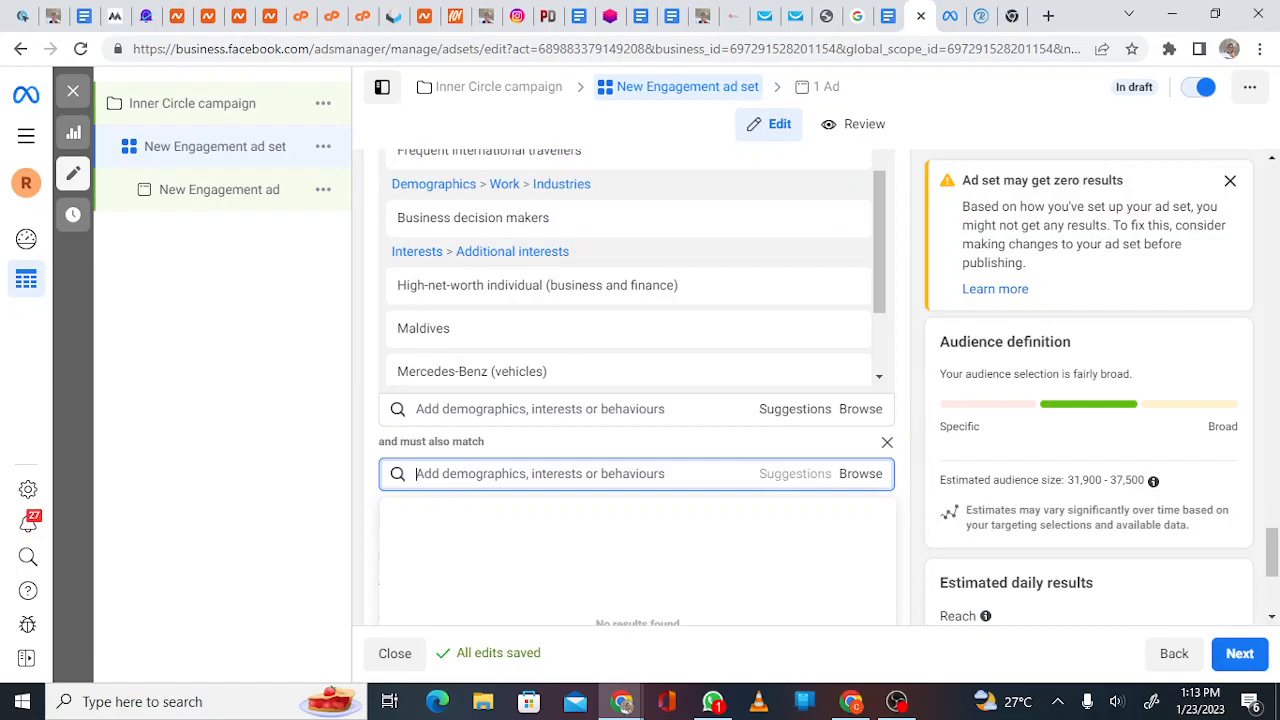
scroll(636, 267, "down", 1)
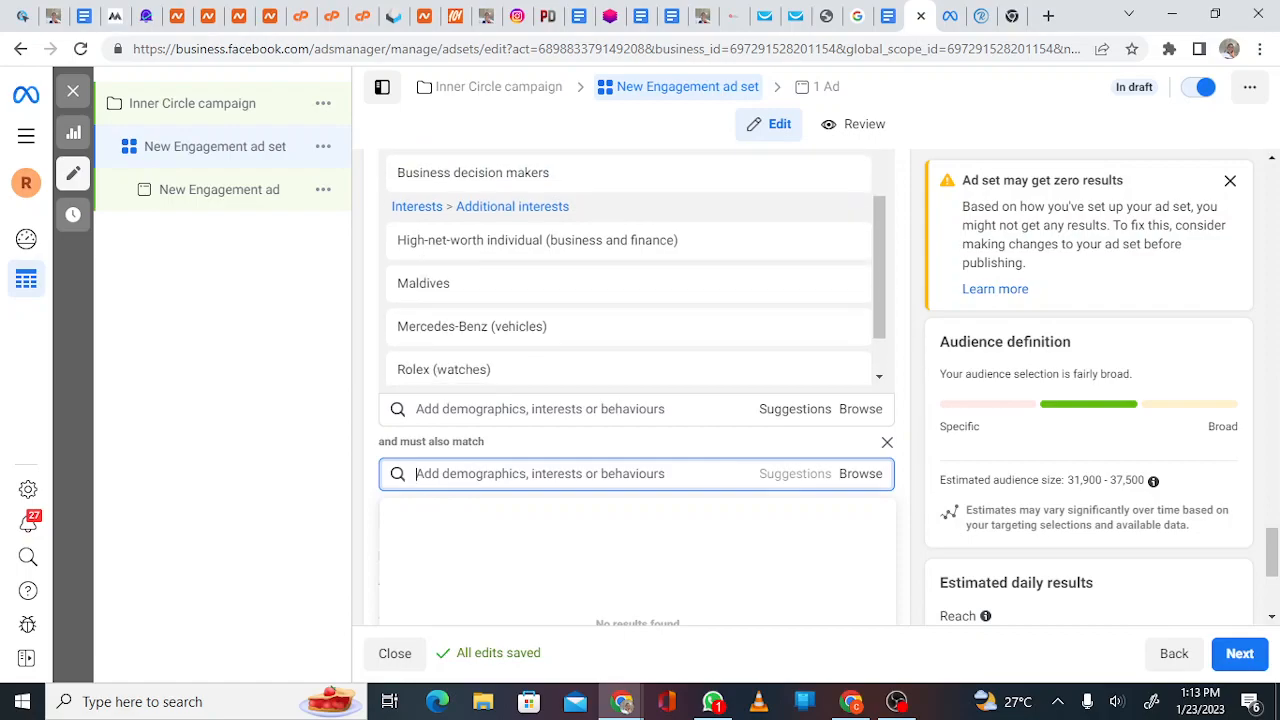
scroll(636, 267, "down", 1)
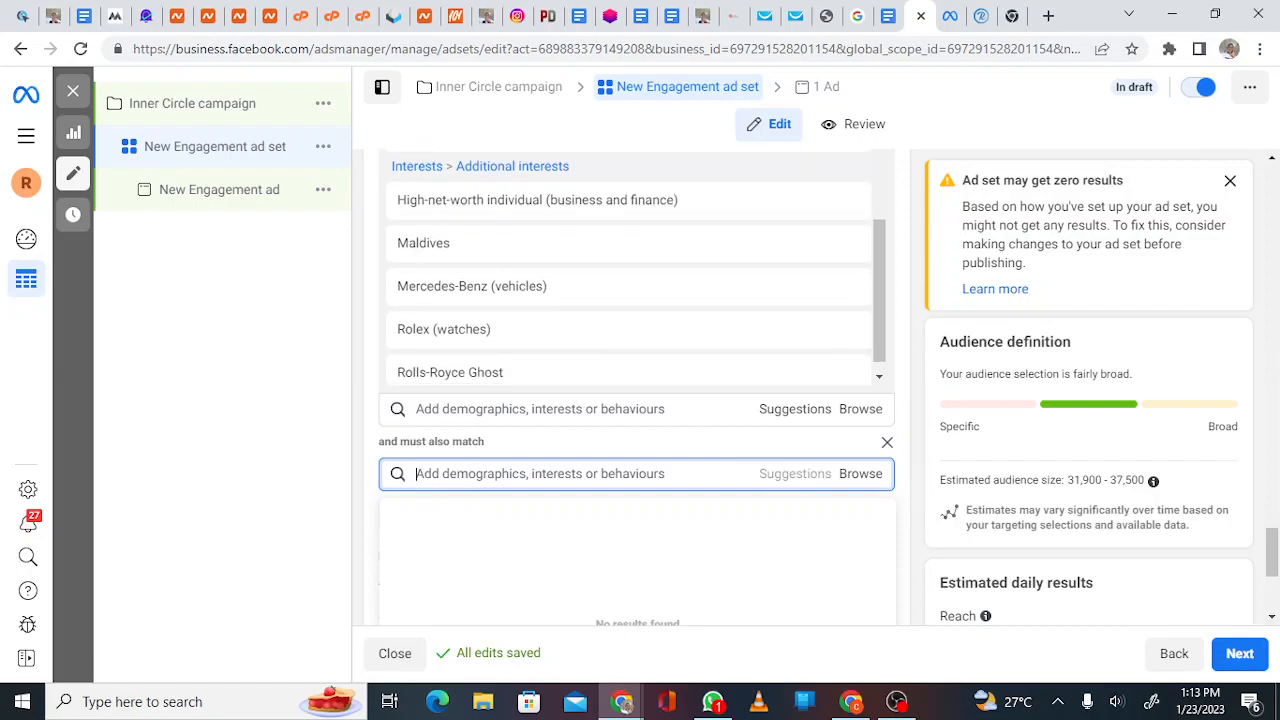
scroll(628, 280, "down", 1)
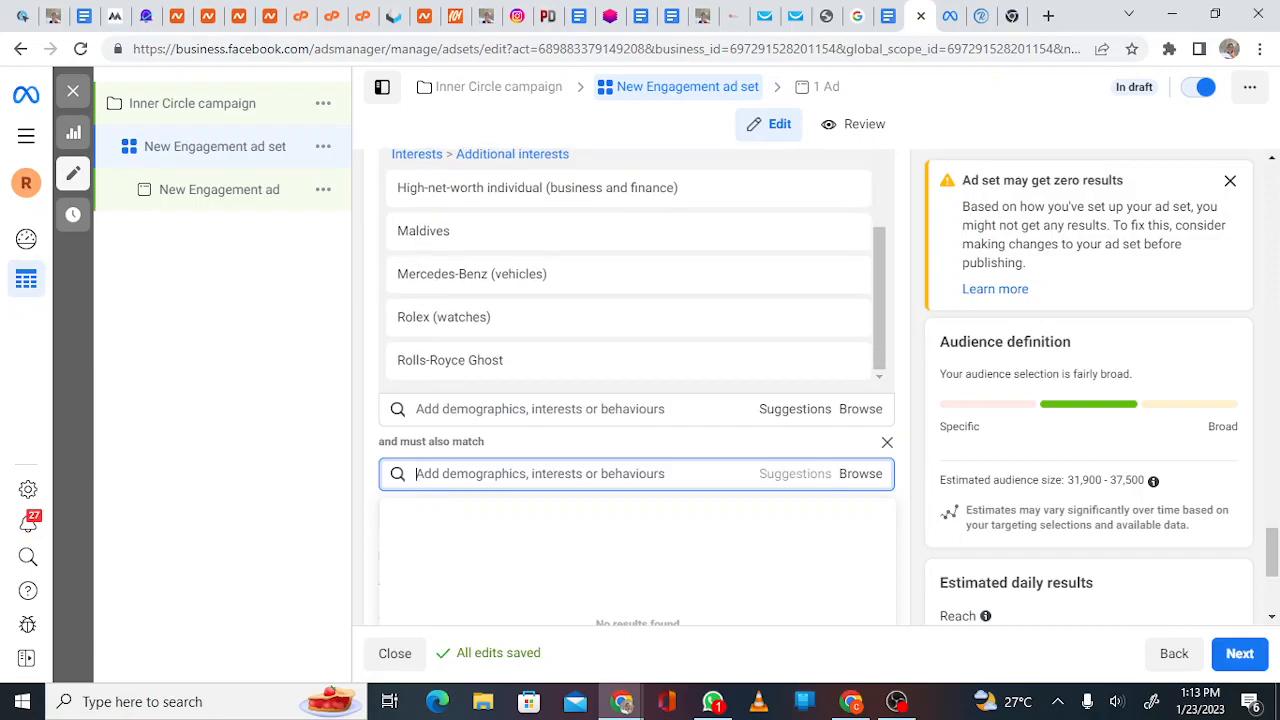
scroll(636, 267, "up", 2)
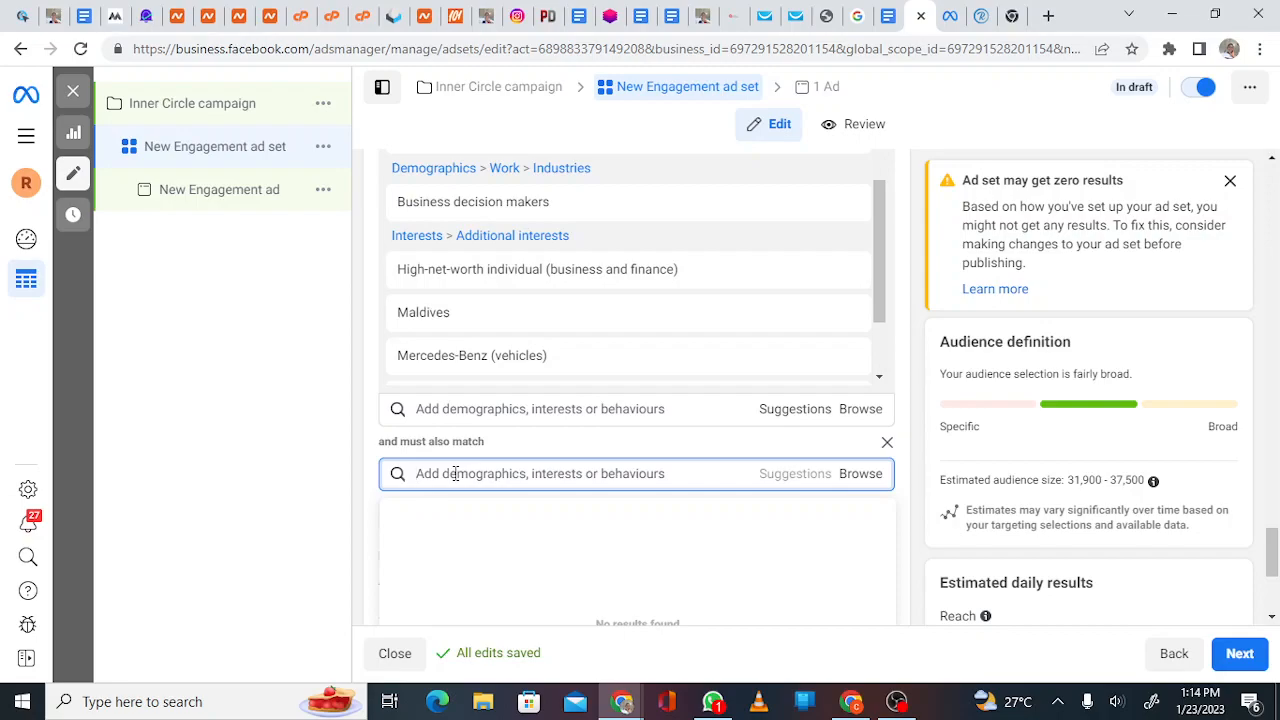
Search the must-also-match condition for "facebook mobile" and include the behaviour Facebook access (mobile): Samsung Android mobile devices
type("faceb")
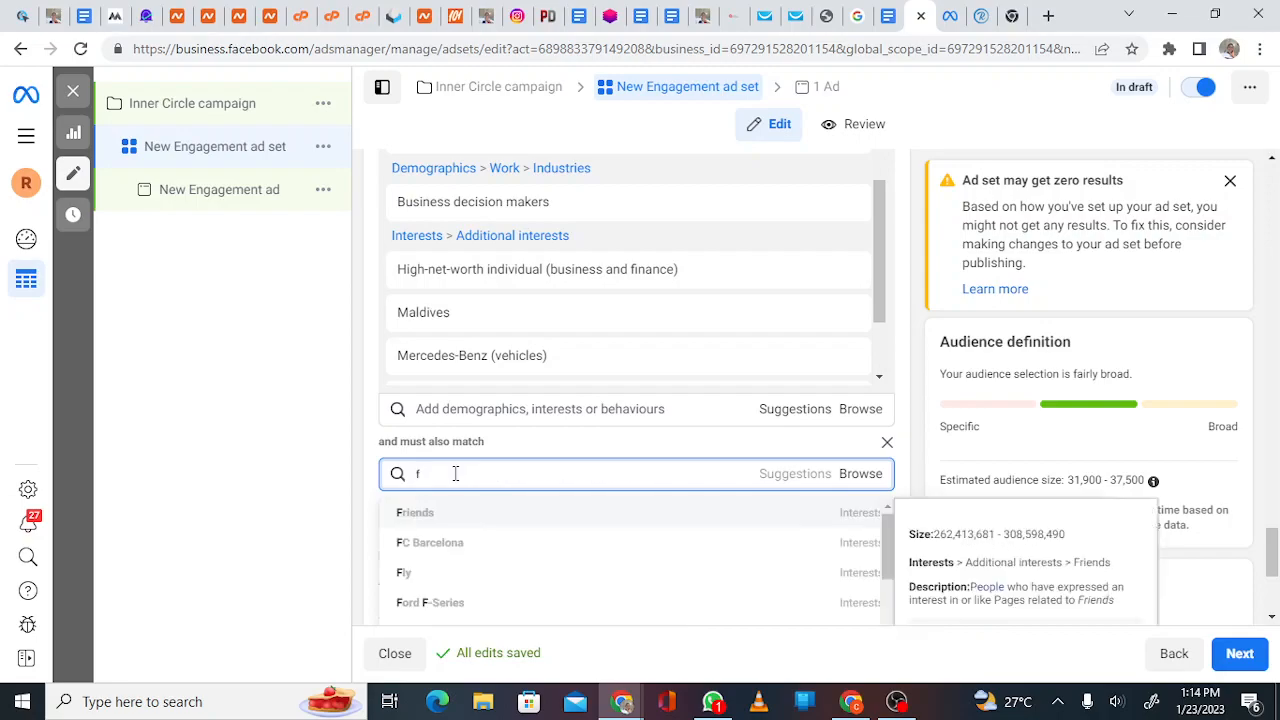
type("ook mobile")
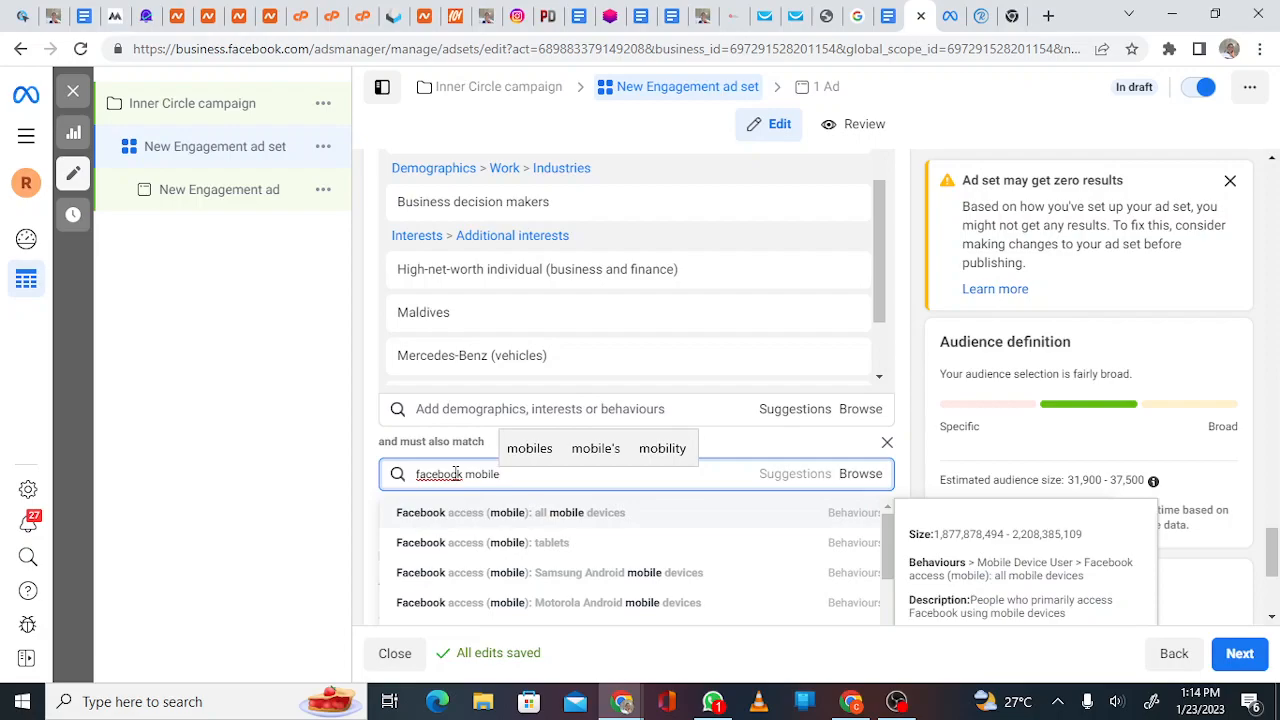
scroll(638, 560, "down", 1)
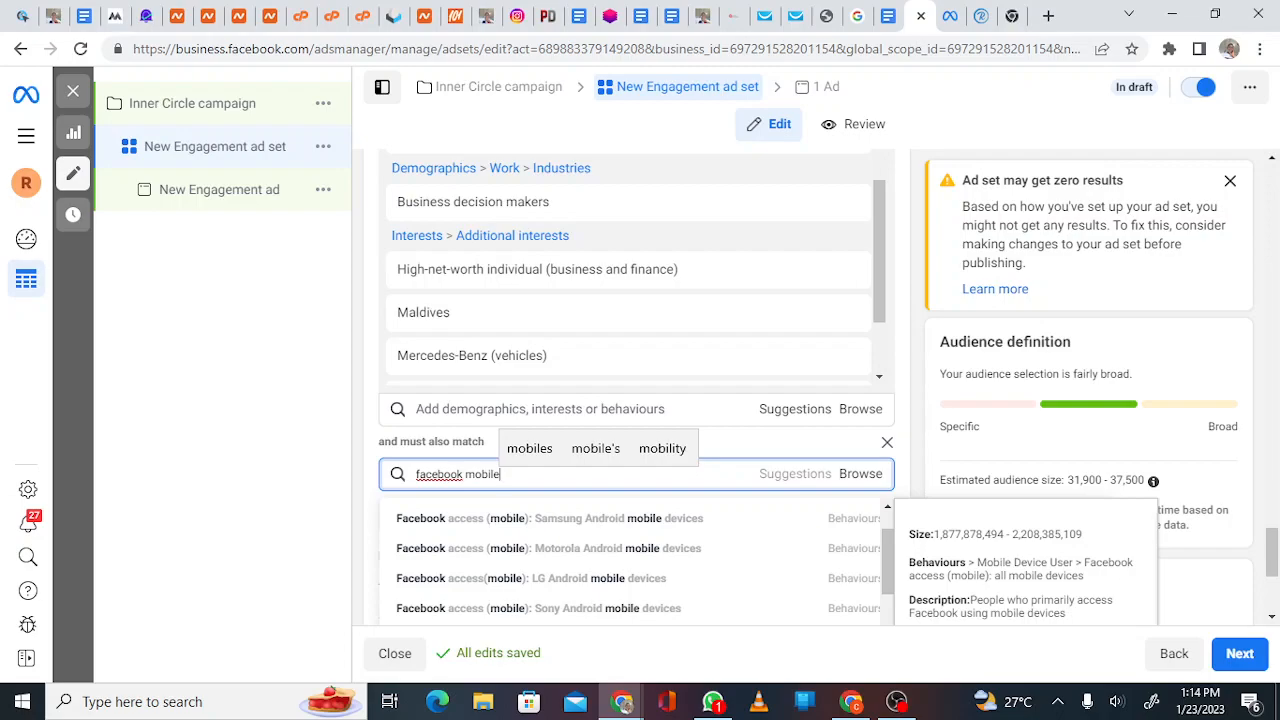
scroll(455, 528, "up", 1)
scroll(455, 528, "down", 1)
scroll(455, 558, "up", 1)
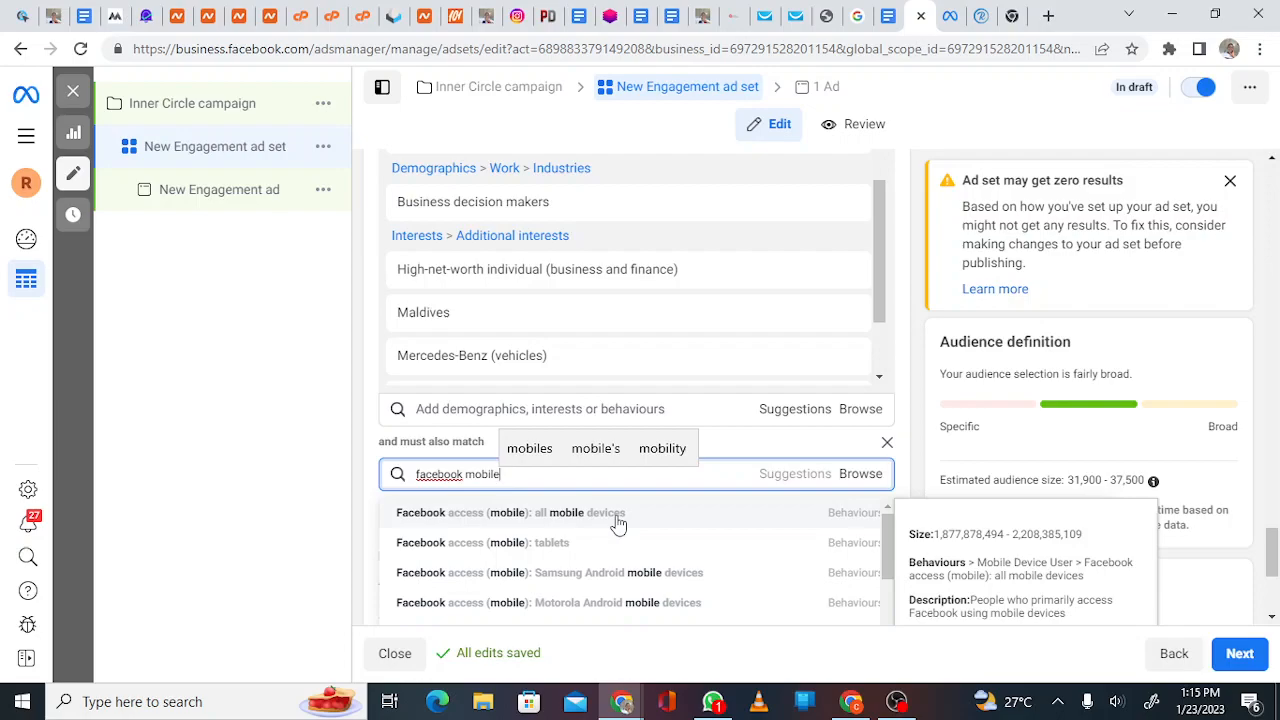
scroll(618, 524, "down", 3)
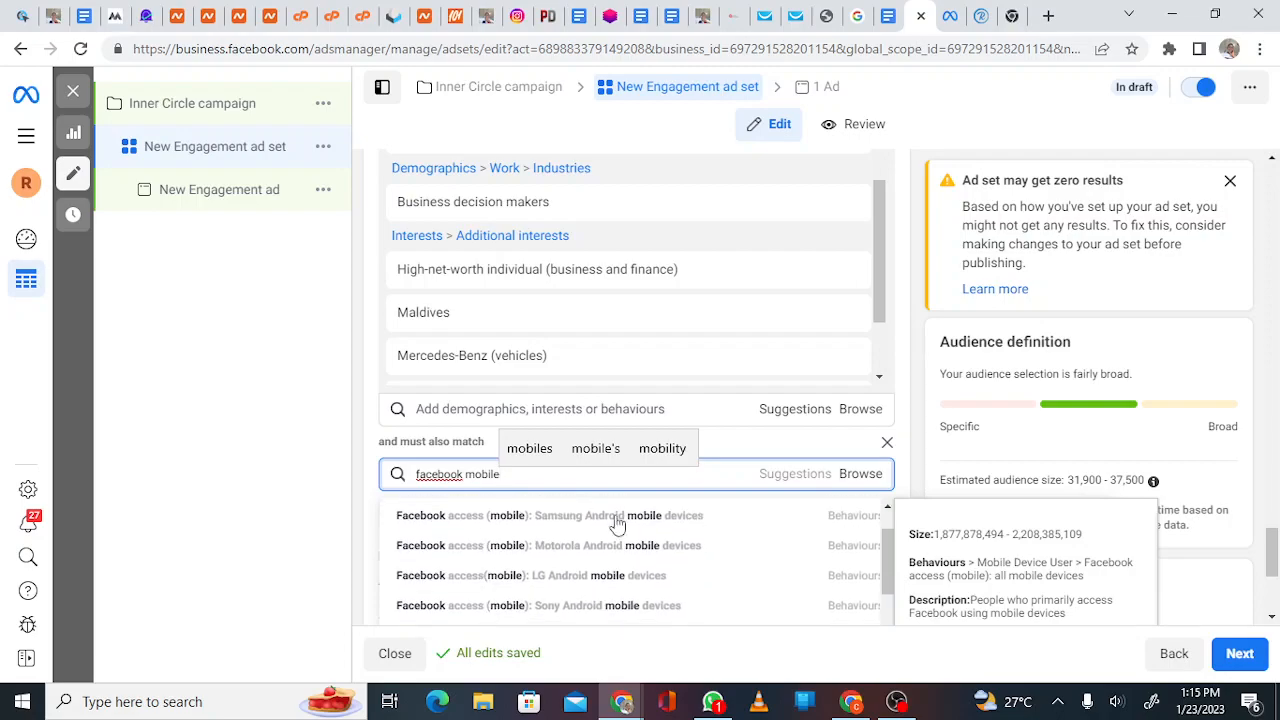
scroll(553, 535, "up", 2)
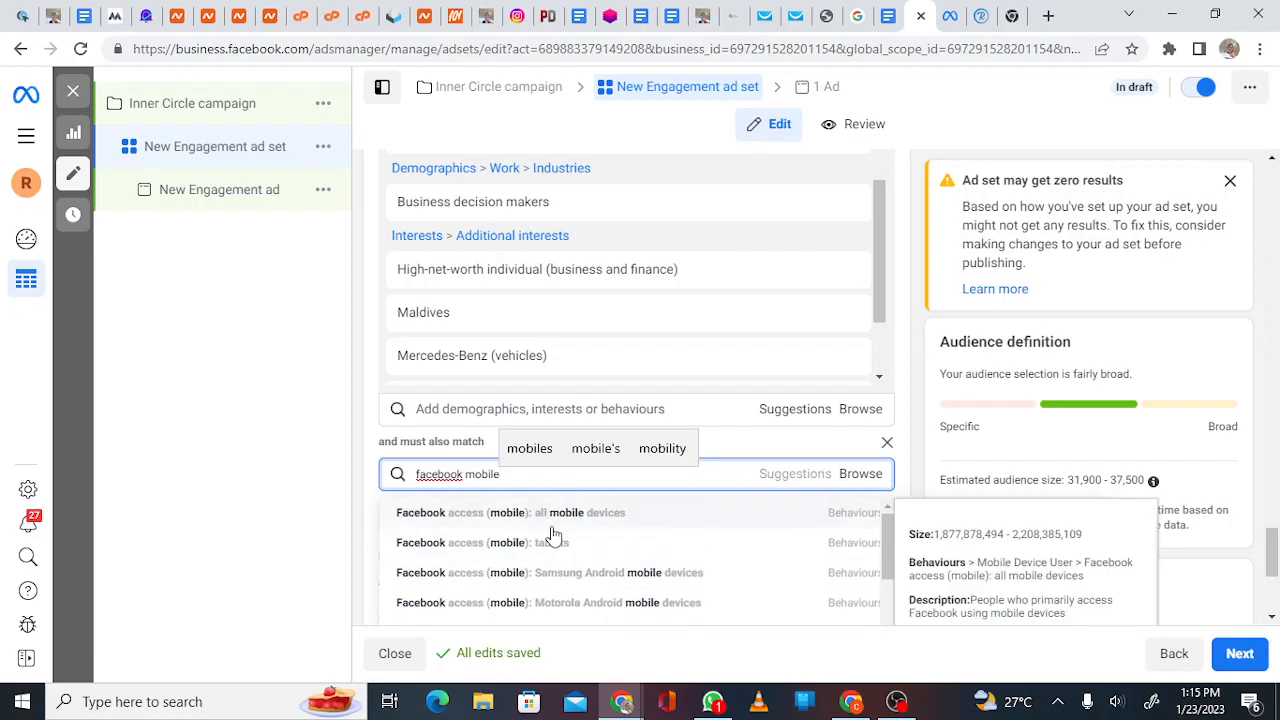
left_click(622, 574)
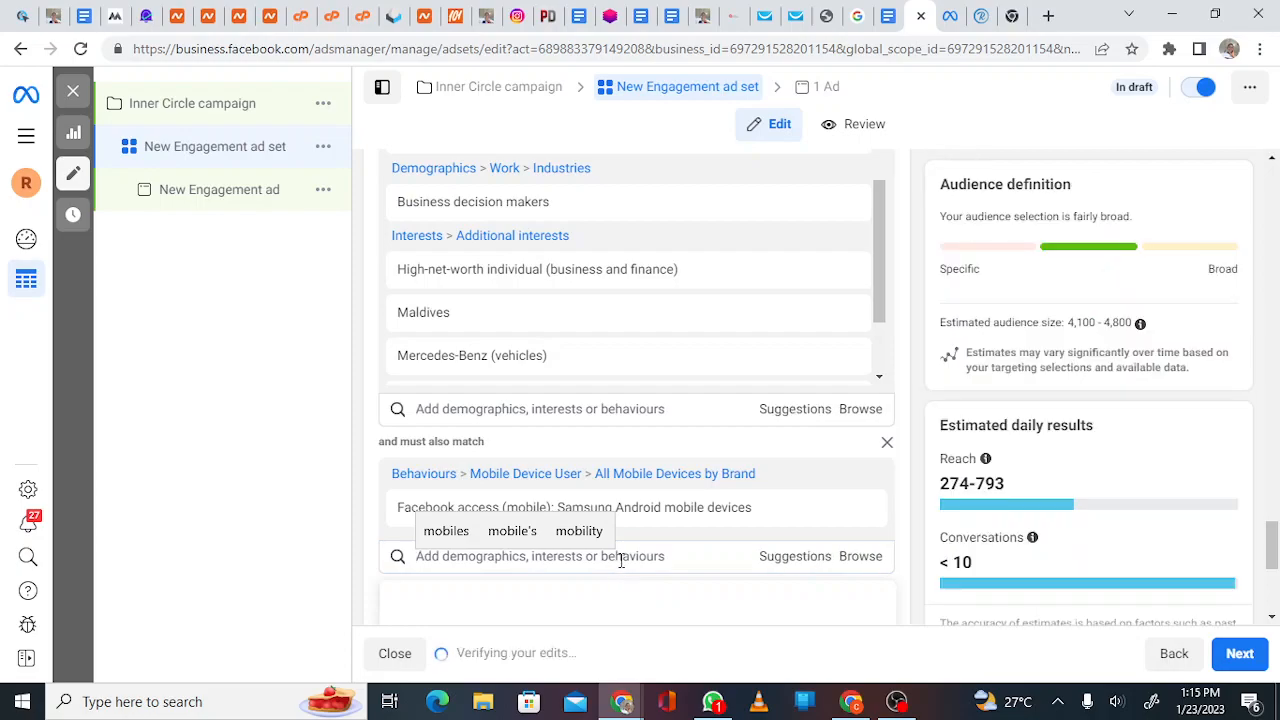
Search the must-also-match condition for "facebook access" and look through the suggested behaviours for further mobile devices
left_click(620, 561)
type("face")
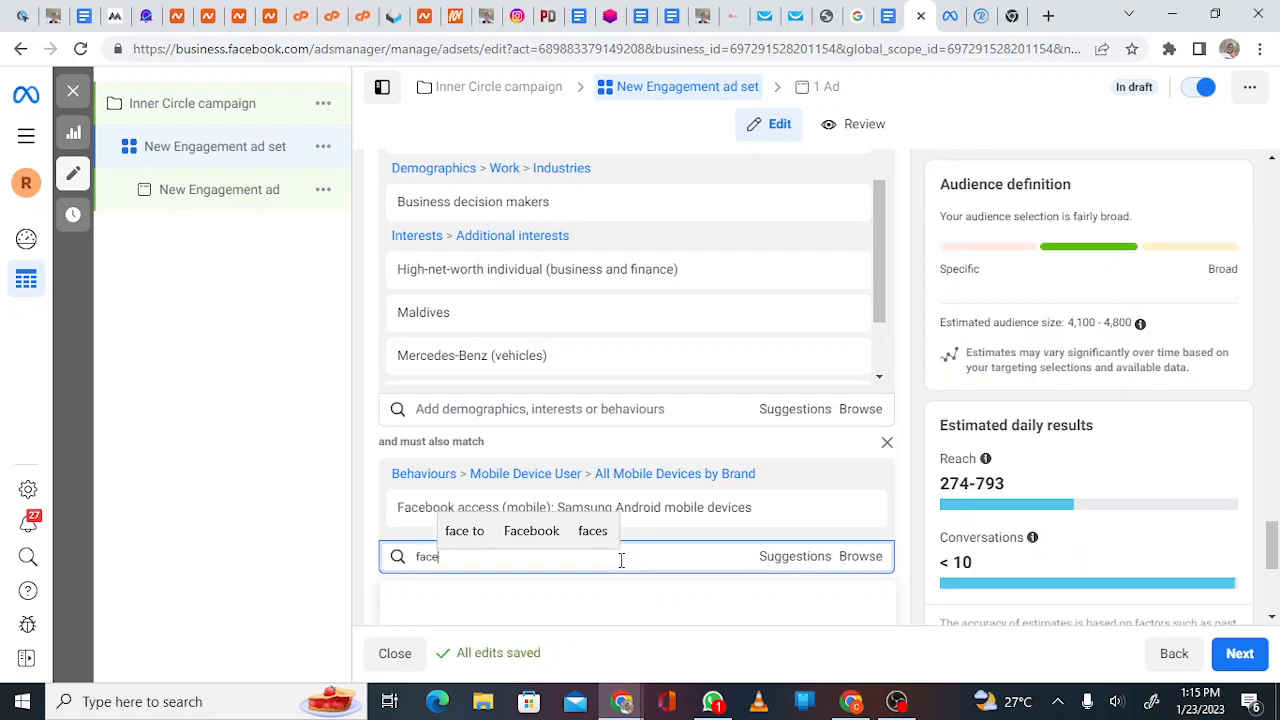
type("bbo")
key("BackSpace")
key("BackSpace")
key("BackSpace")
type("booknn")
key("BackSpace")
key("BackSpace")
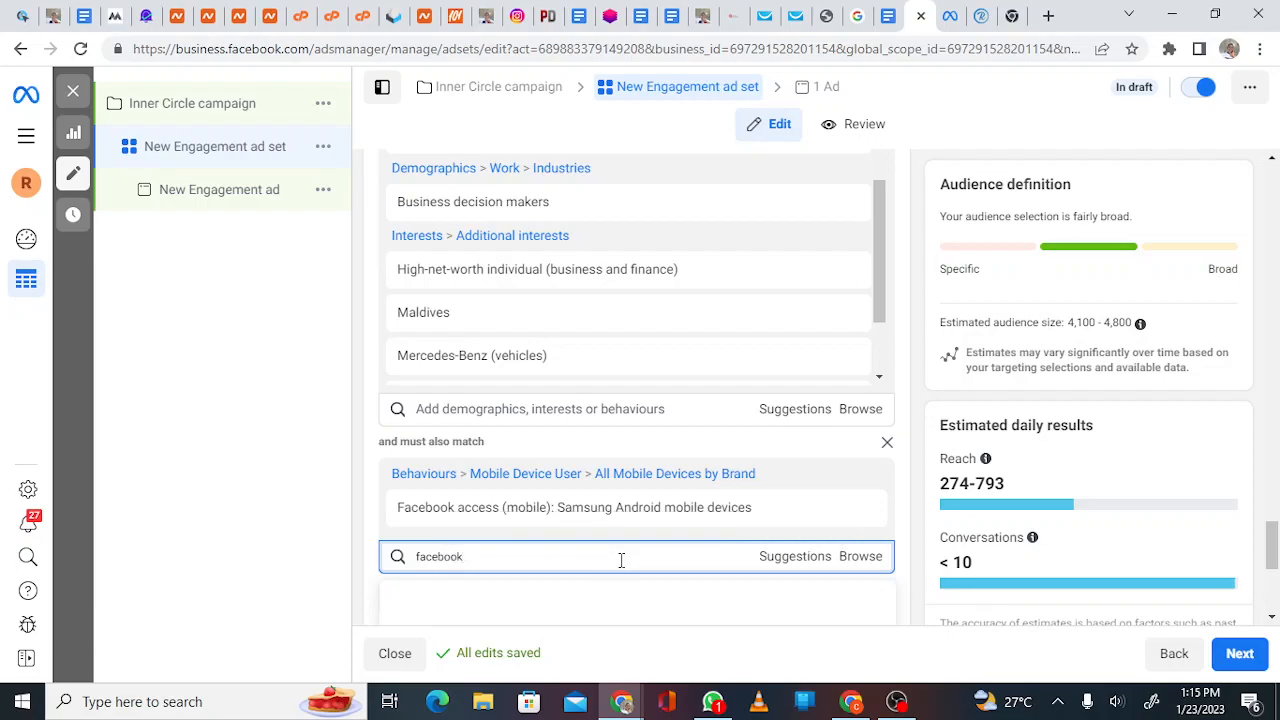
type("access")
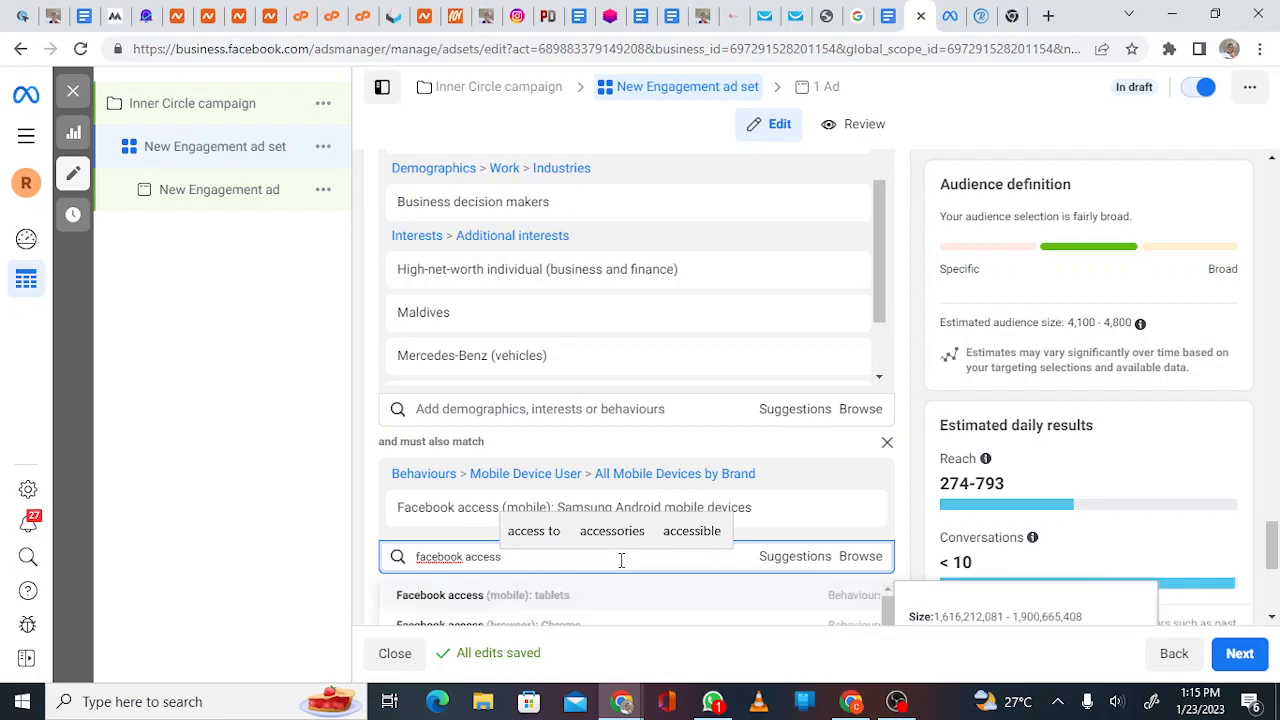
scroll(621, 561, "down", 3)
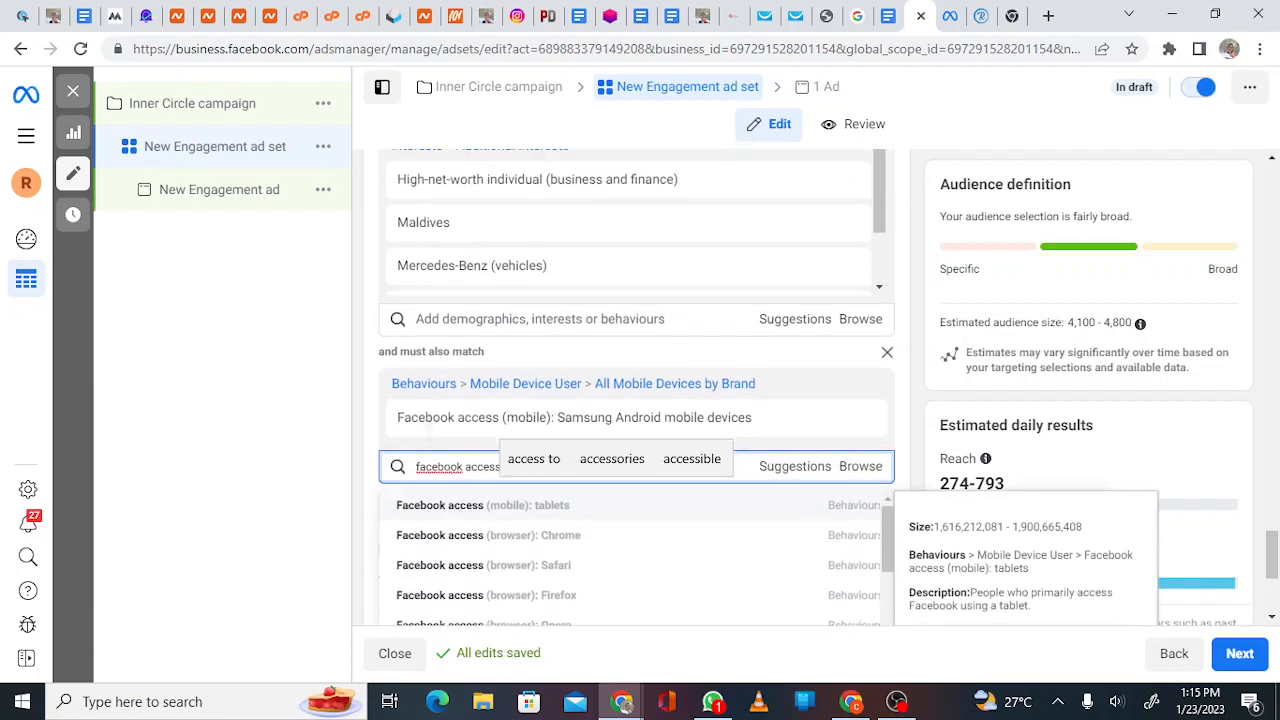
scroll(640, 545, "down", 5)
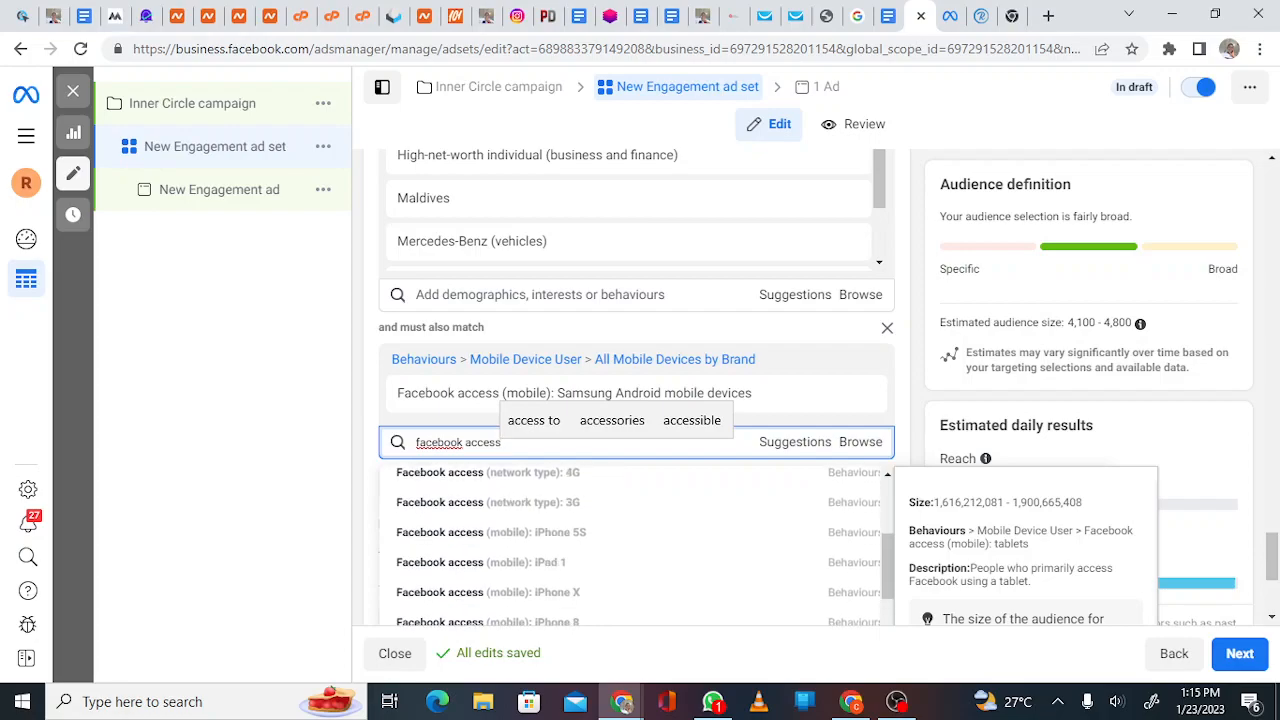
scroll(640, 545, "down", 8)
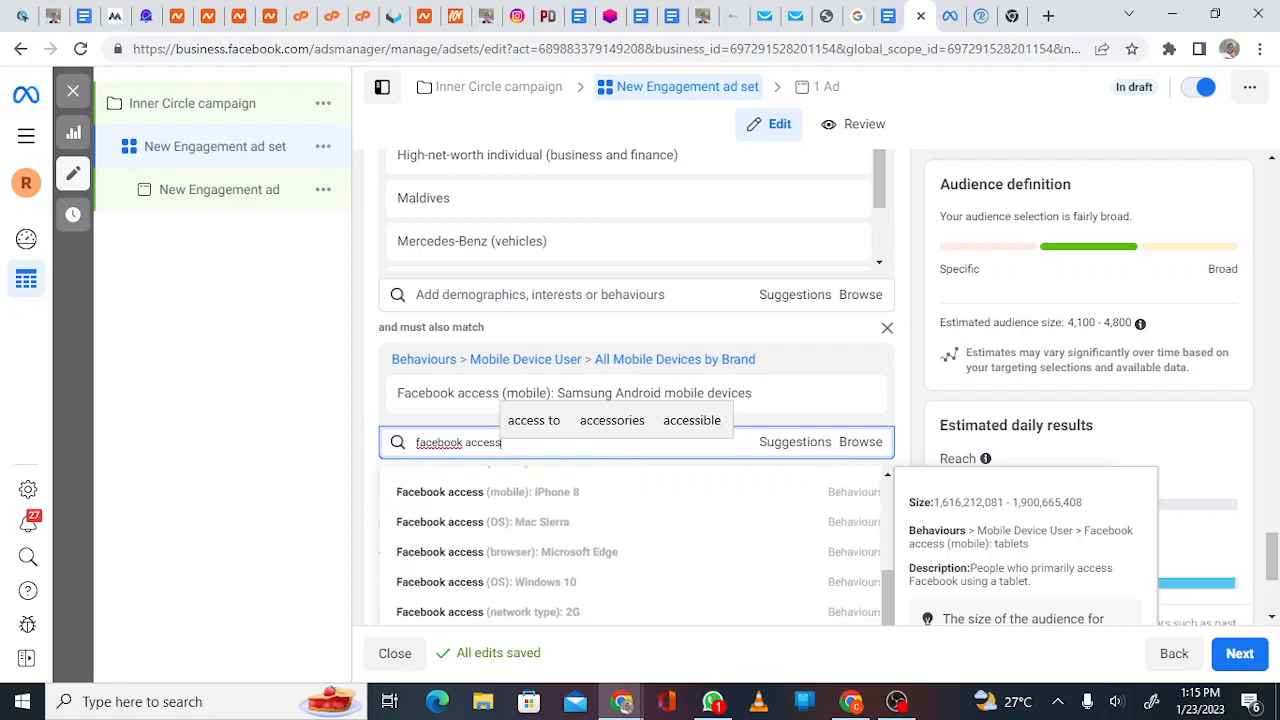
scroll(640, 545, "down", 6)
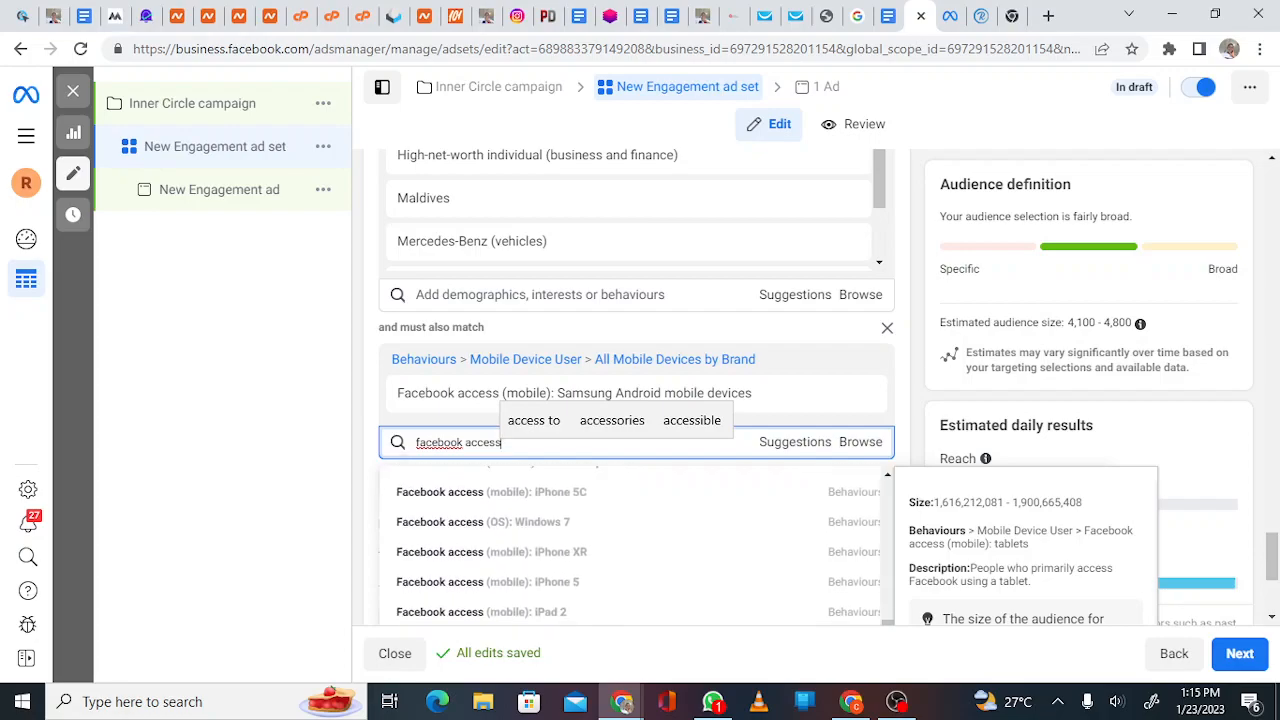
scroll(640, 545, "down", 3)
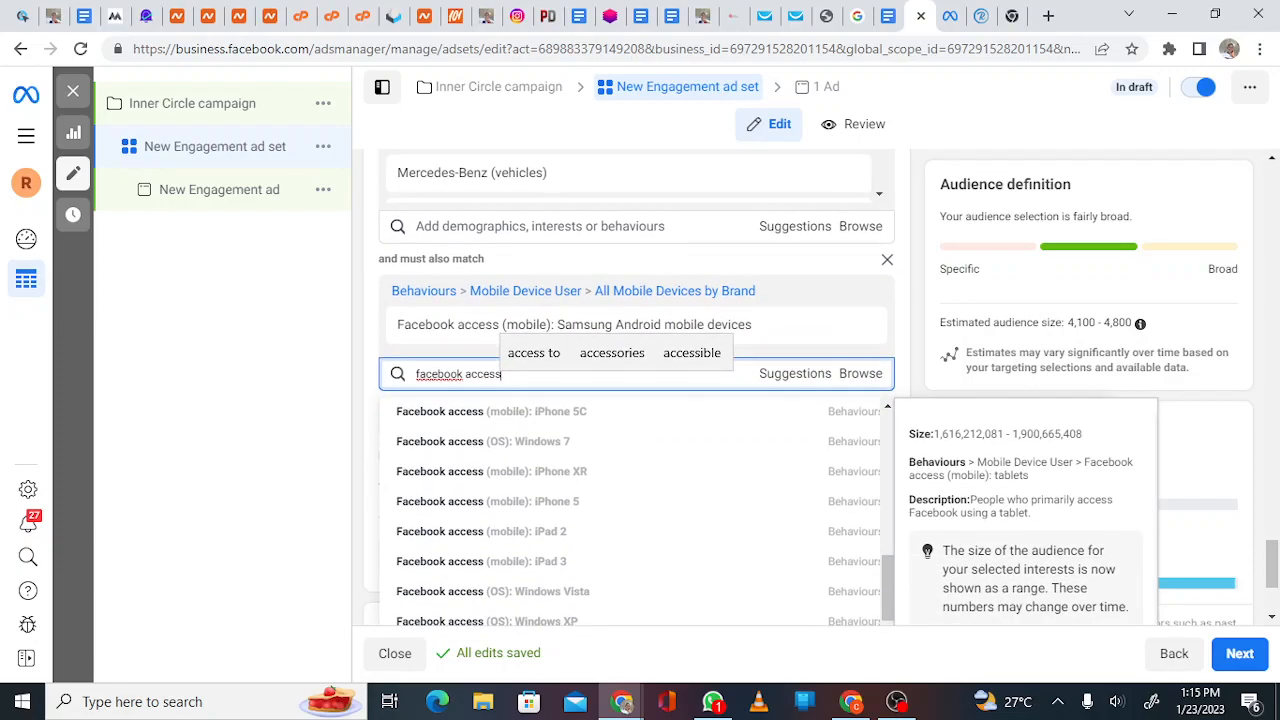
Search the must-also-match condition for "facebook mobile" and look through the suggested behaviours for an Apple device option
key("BackSpace")
key("BackSpace")
key("BackSpace")
key("BackSpace")
key("BackSpace")
key("BackSpace")
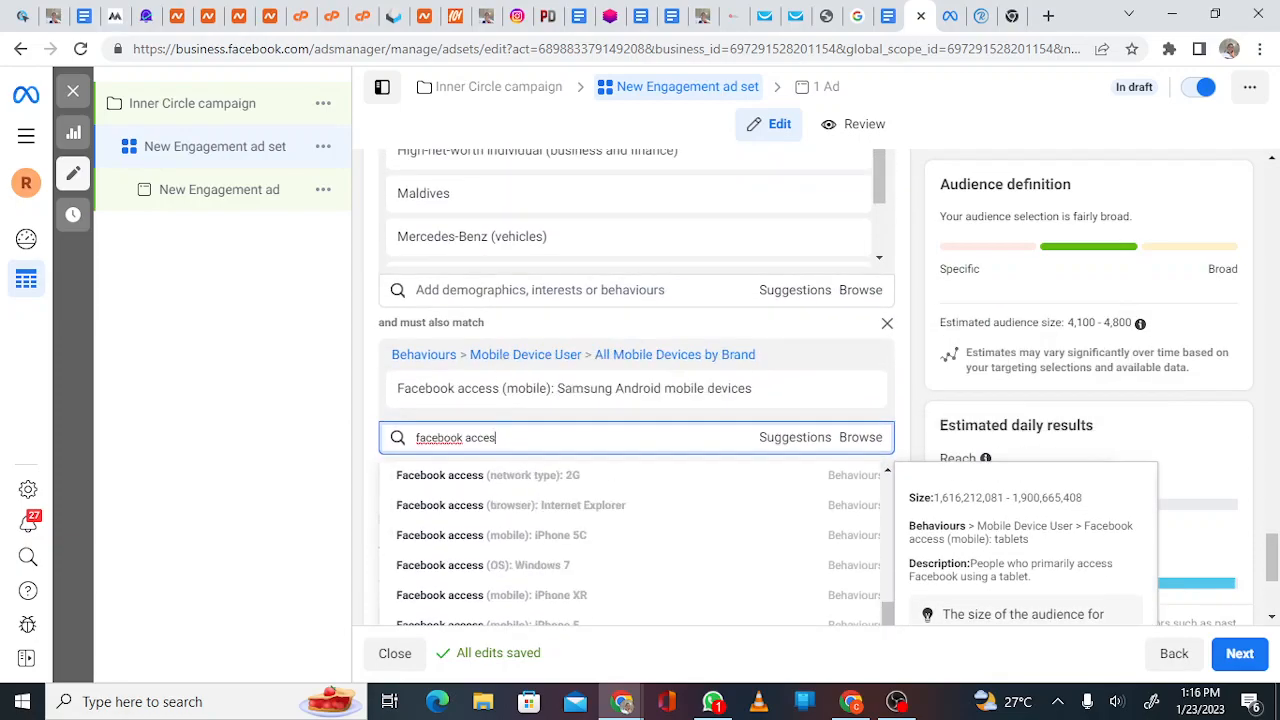
type("mobil")
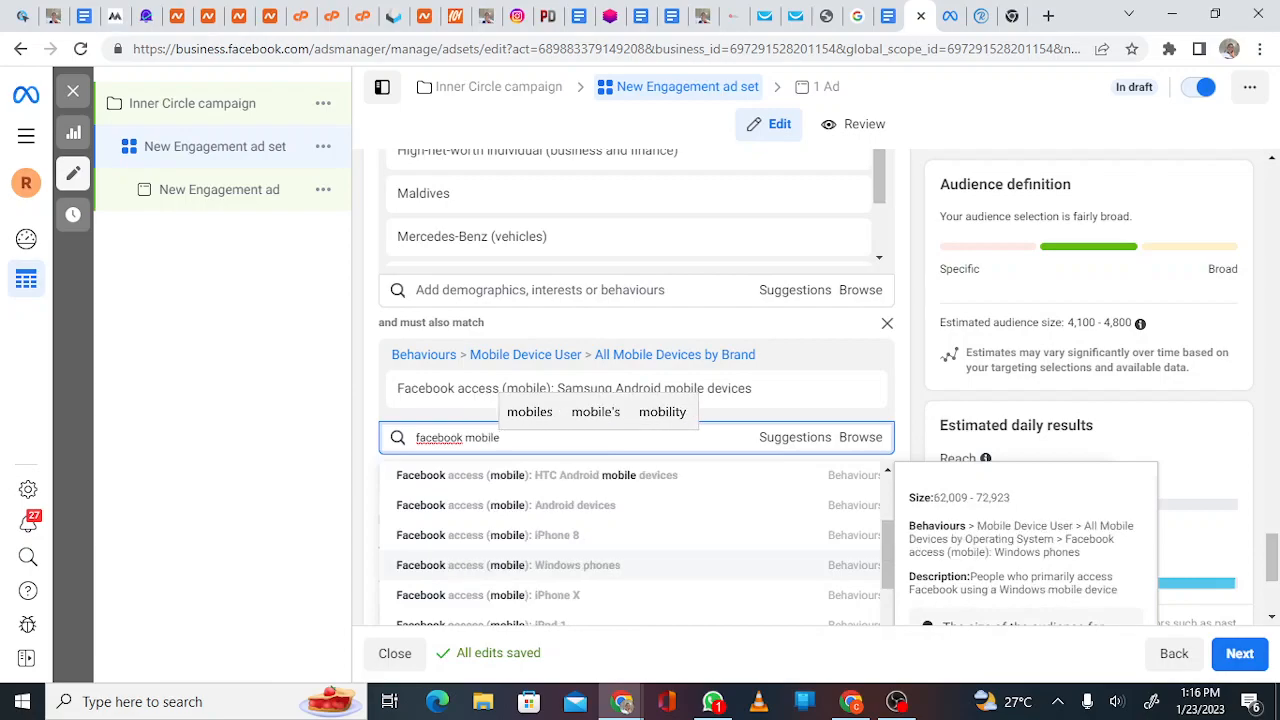
scroll(636, 545, "down", 5)
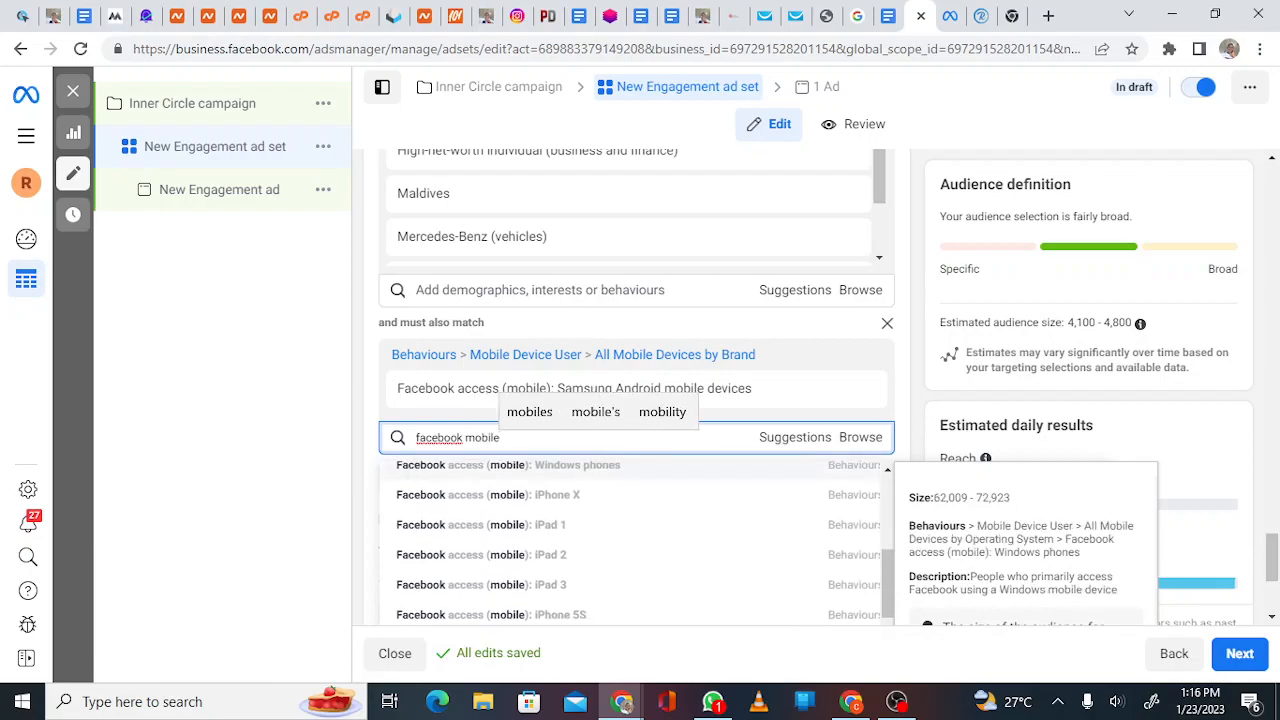
scroll(636, 545, "up", 6)
scroll(636, 545, "down", 1)
scroll(636, 545, "down", 3)
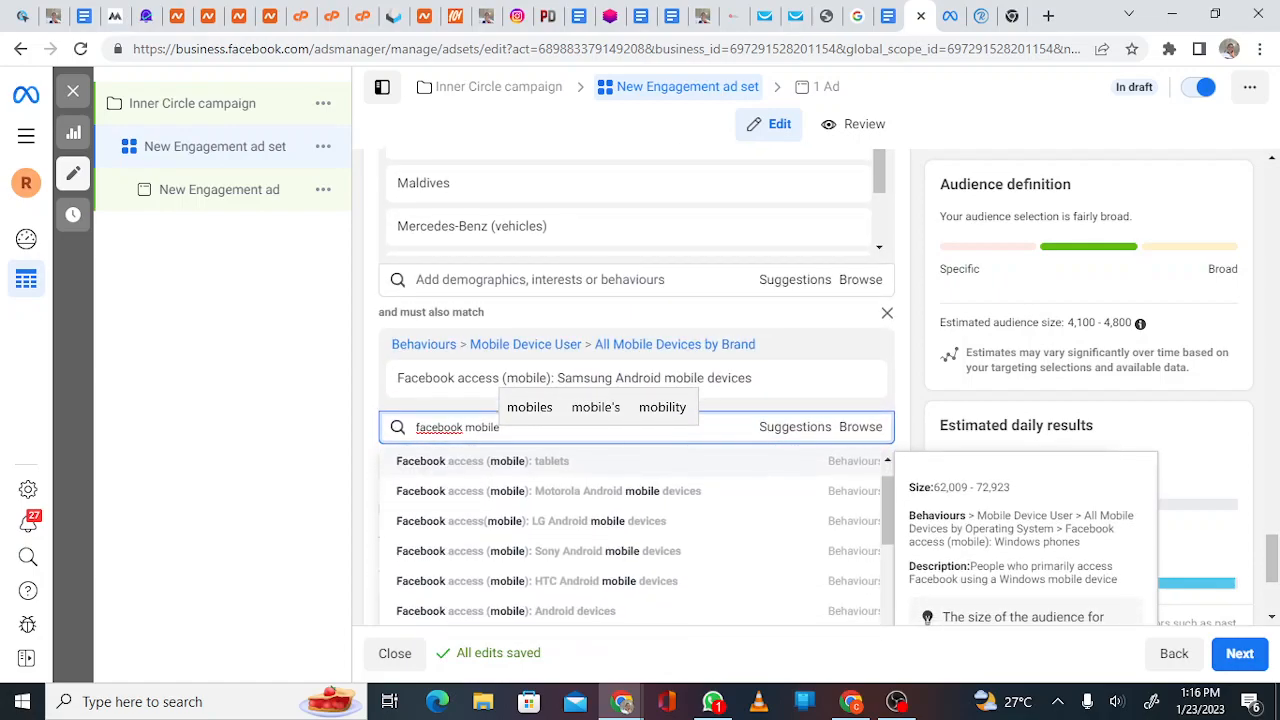
scroll(636, 545, "up", 2)
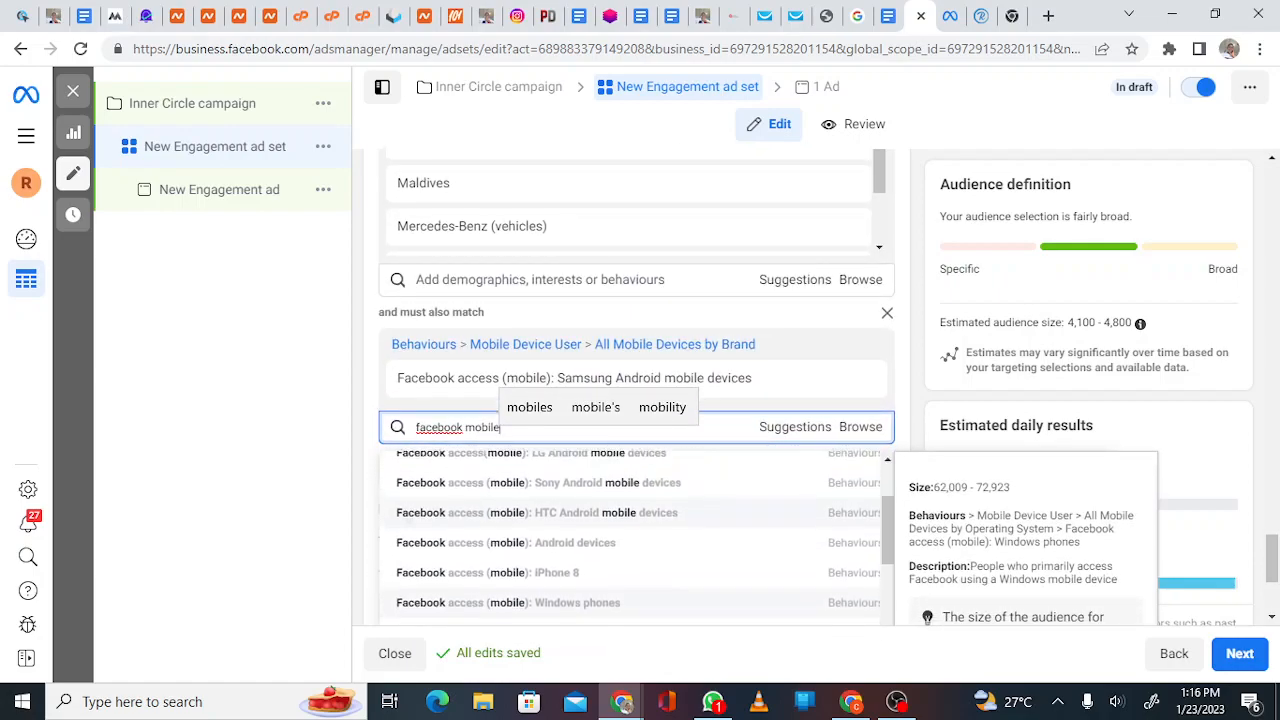
scroll(636, 545, "up", 3)
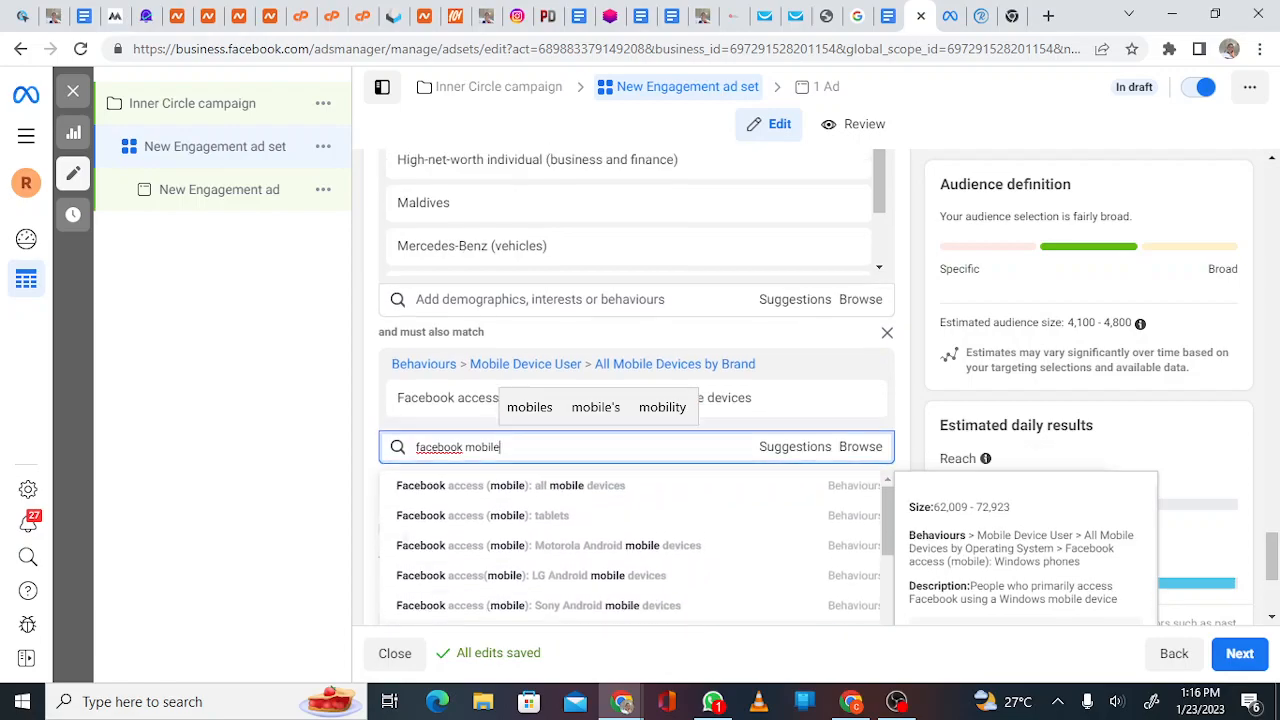
scroll(636, 555, "down", 3)
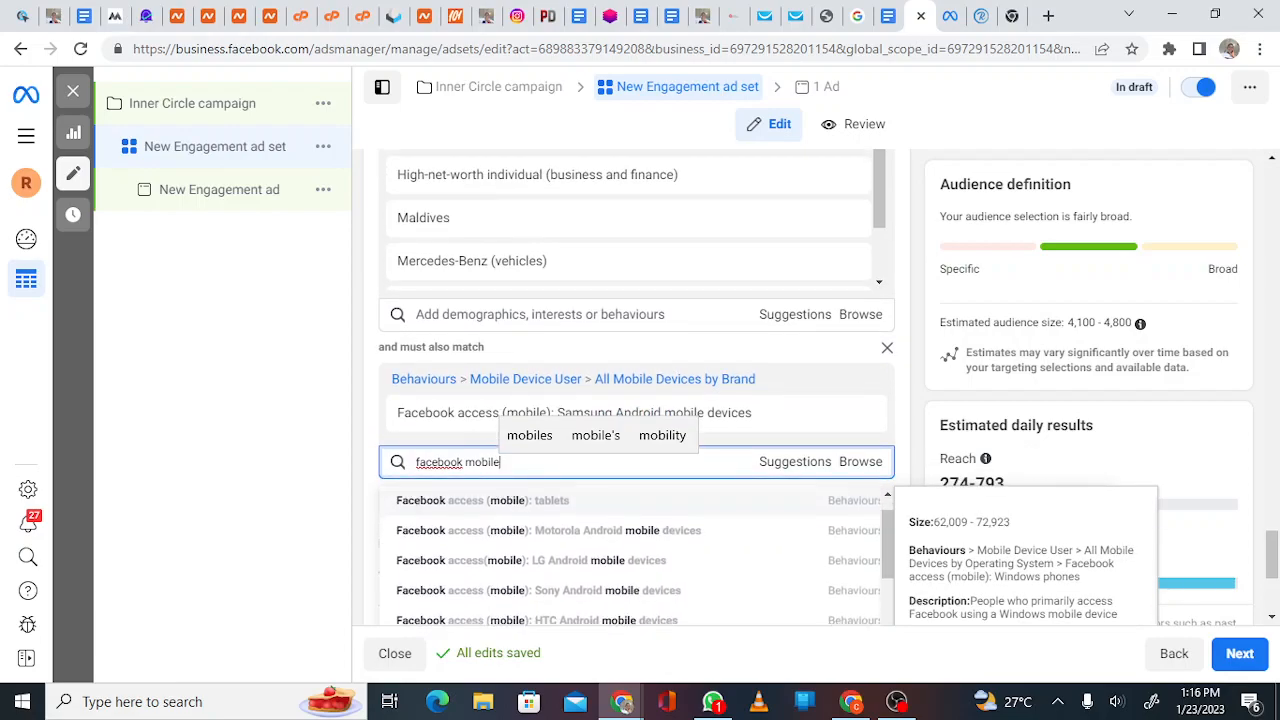
scroll(636, 555, "down", 3)
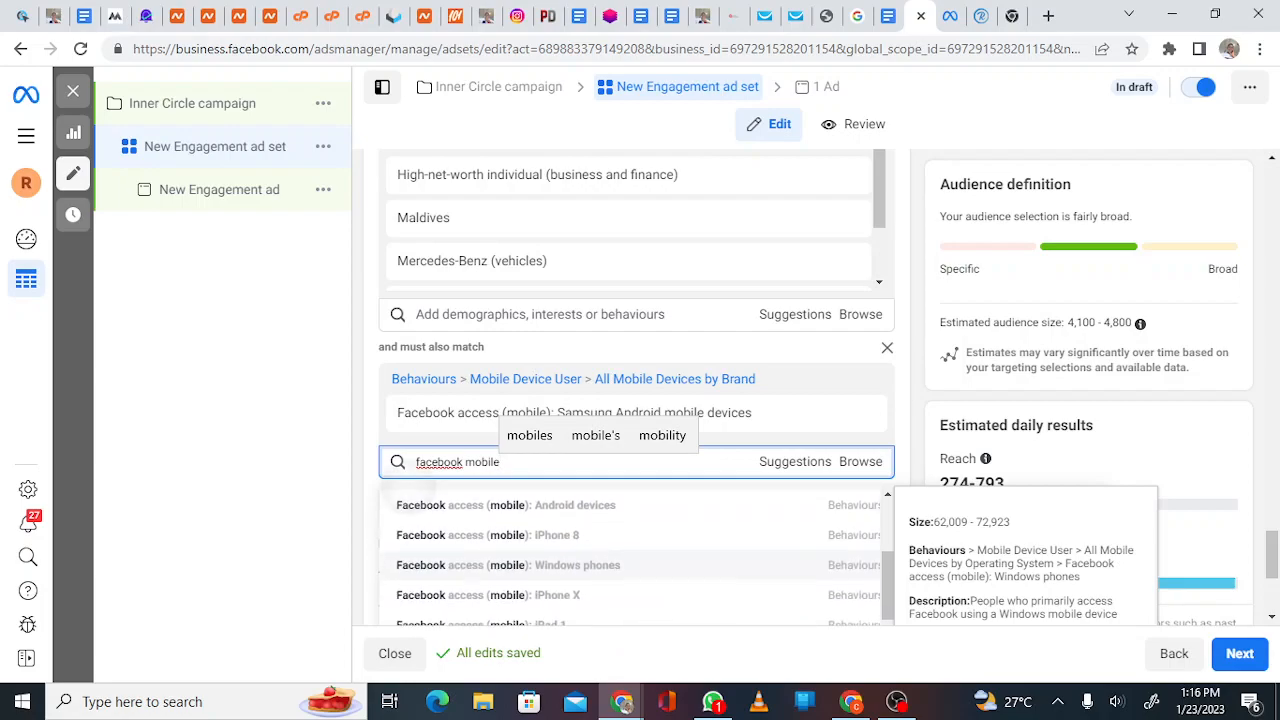
scroll(636, 555, "down", 3)
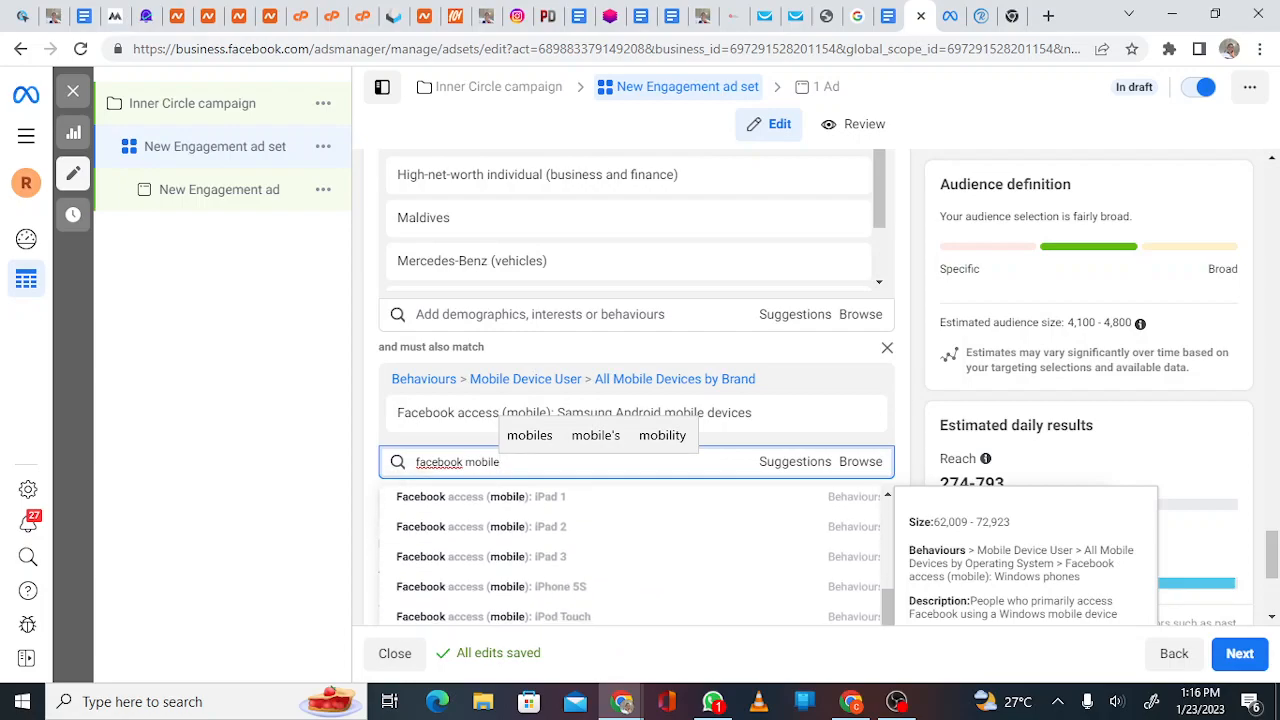
scroll(636, 555, "down", 3)
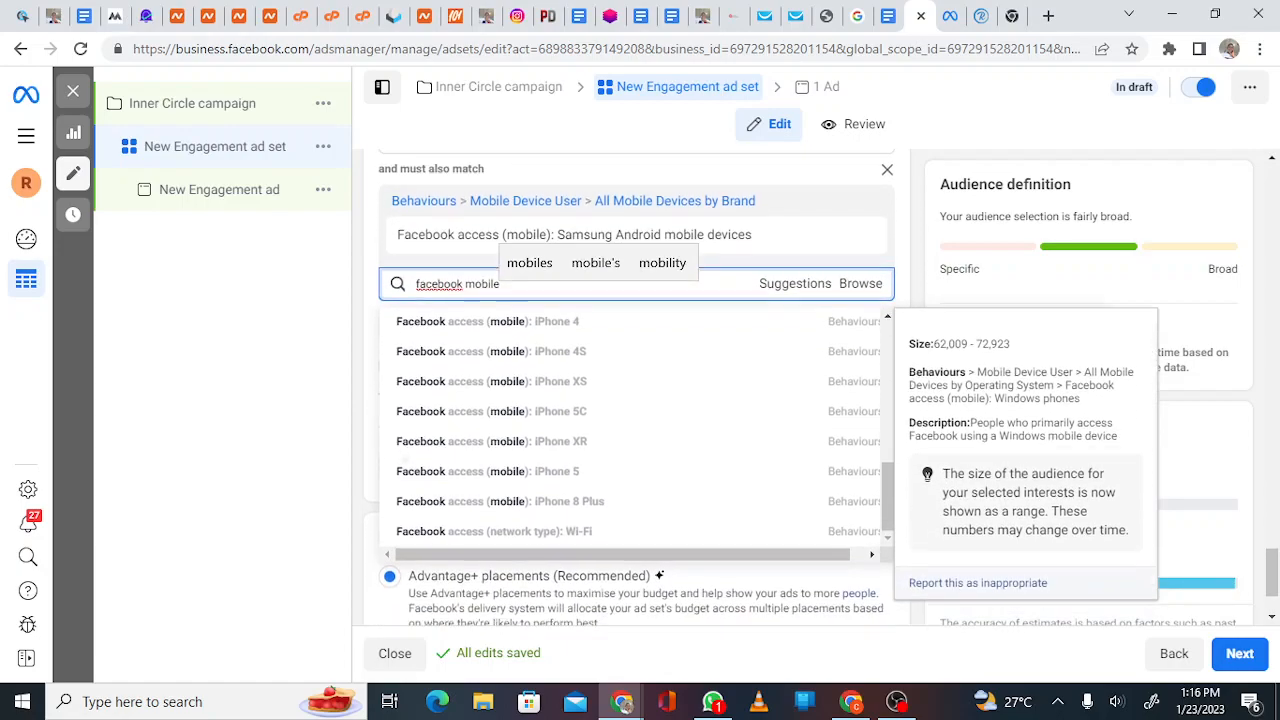
scroll(636, 420, "up", 5)
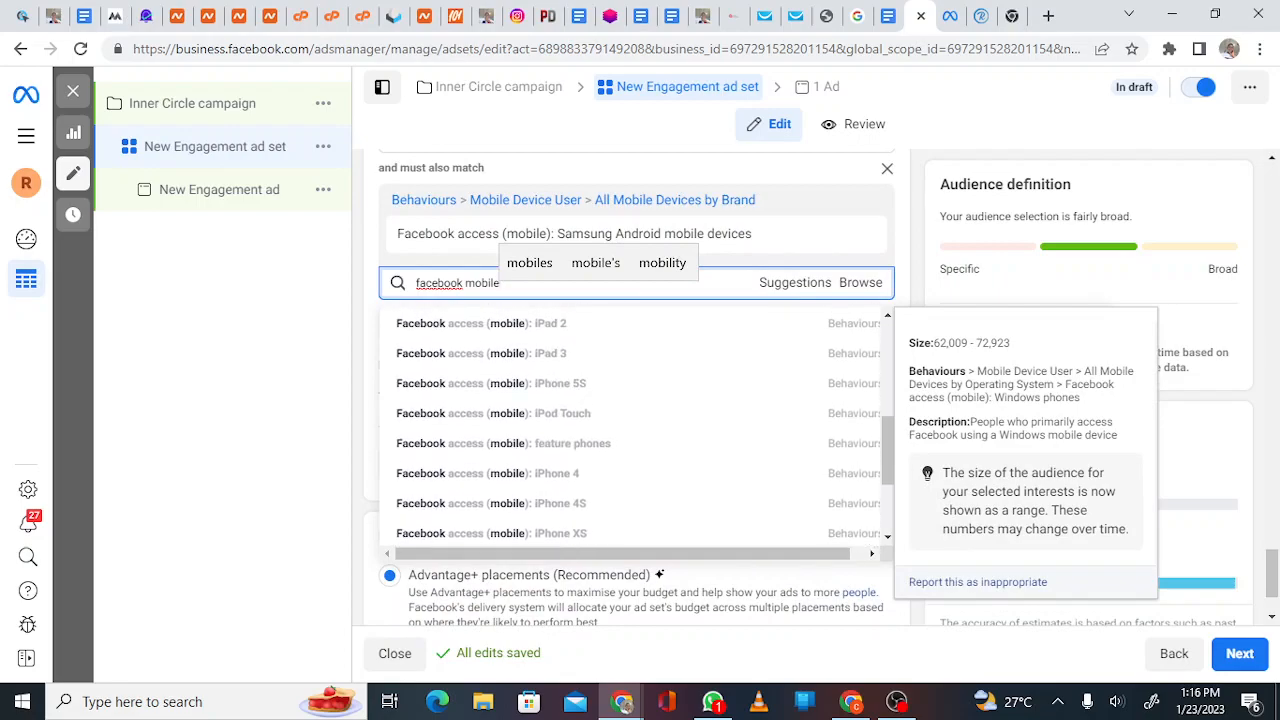
scroll(636, 420, "up", 3)
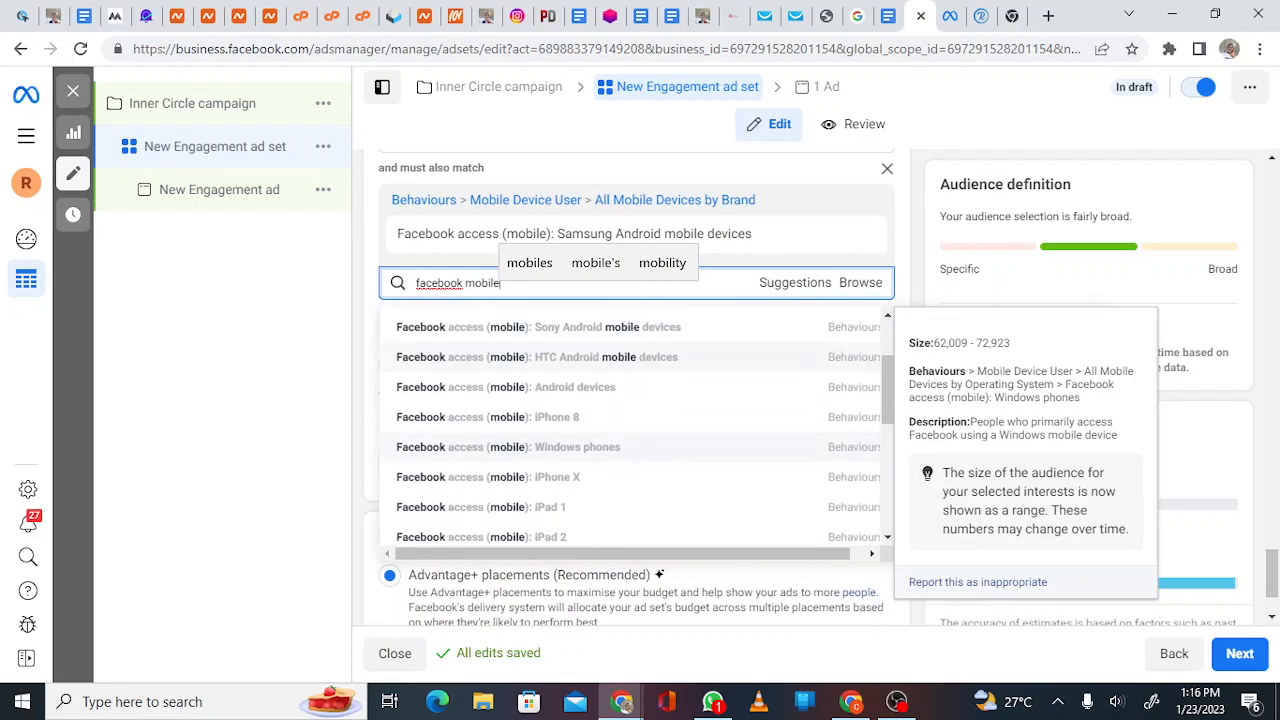
scroll(636, 420, "down", 3)
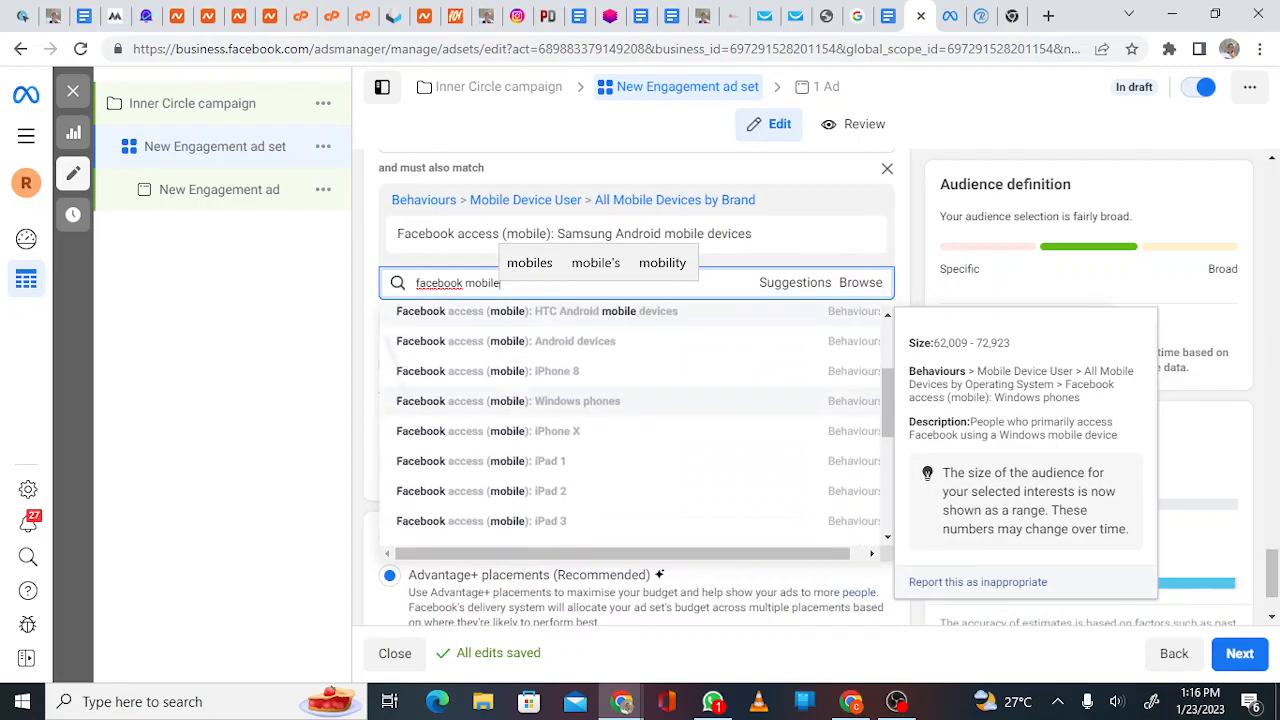
scroll(636, 420, "up", 5)
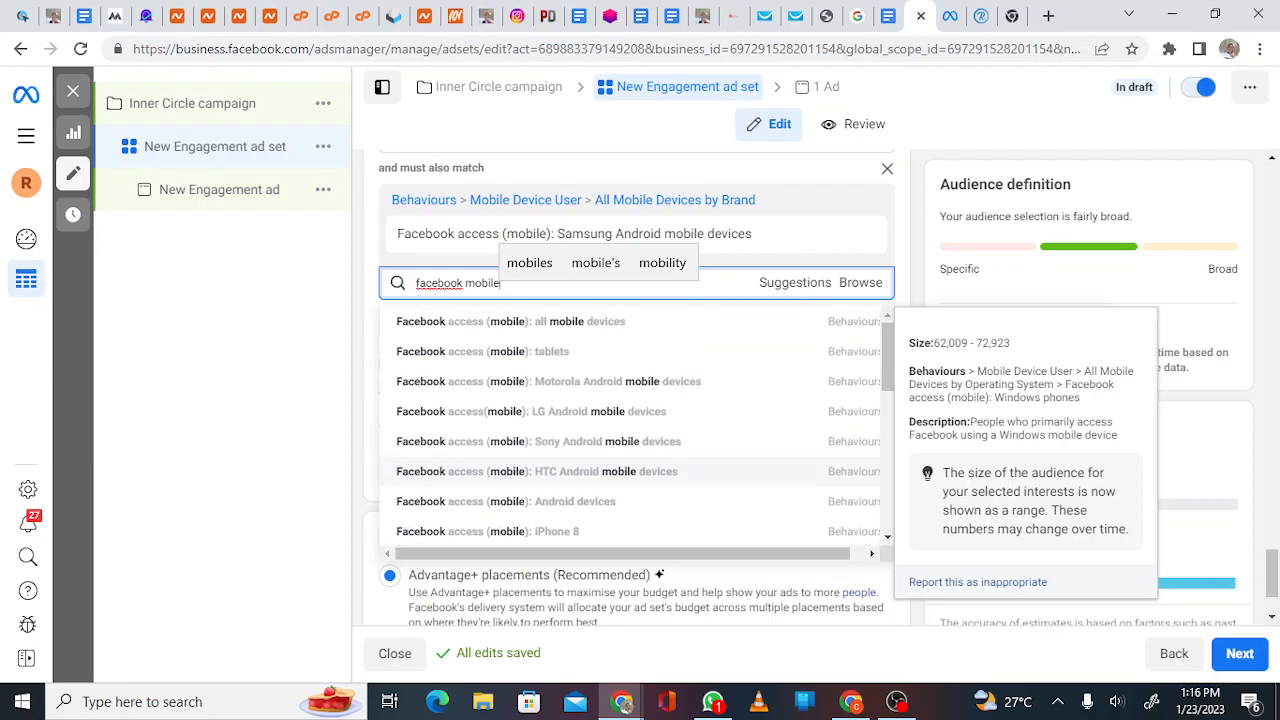
scroll(636, 430, "up", 1)
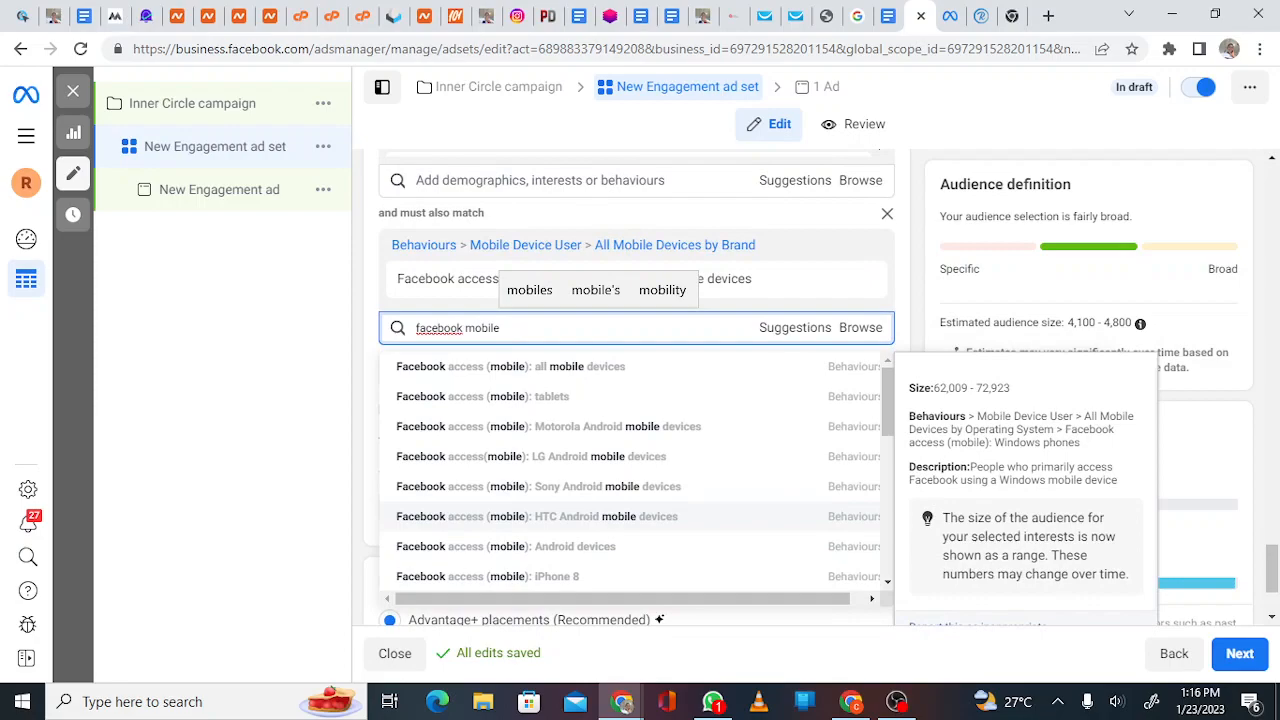
Refine the search to "facebook mobile apple" and include the behaviour Facebook access (mobile): Apple (iOS) devices in the must-also-match condition
type("ios")
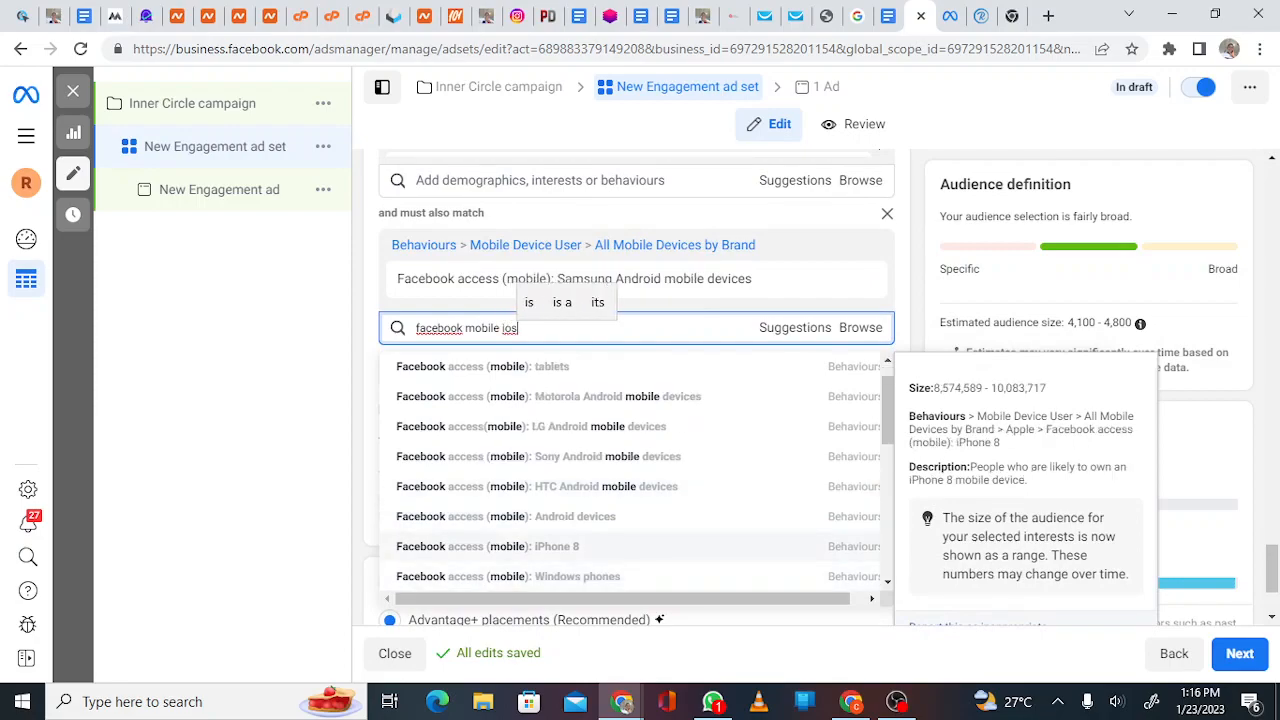
key("BackSpace")
key("BackSpace")
key("BackSpace")
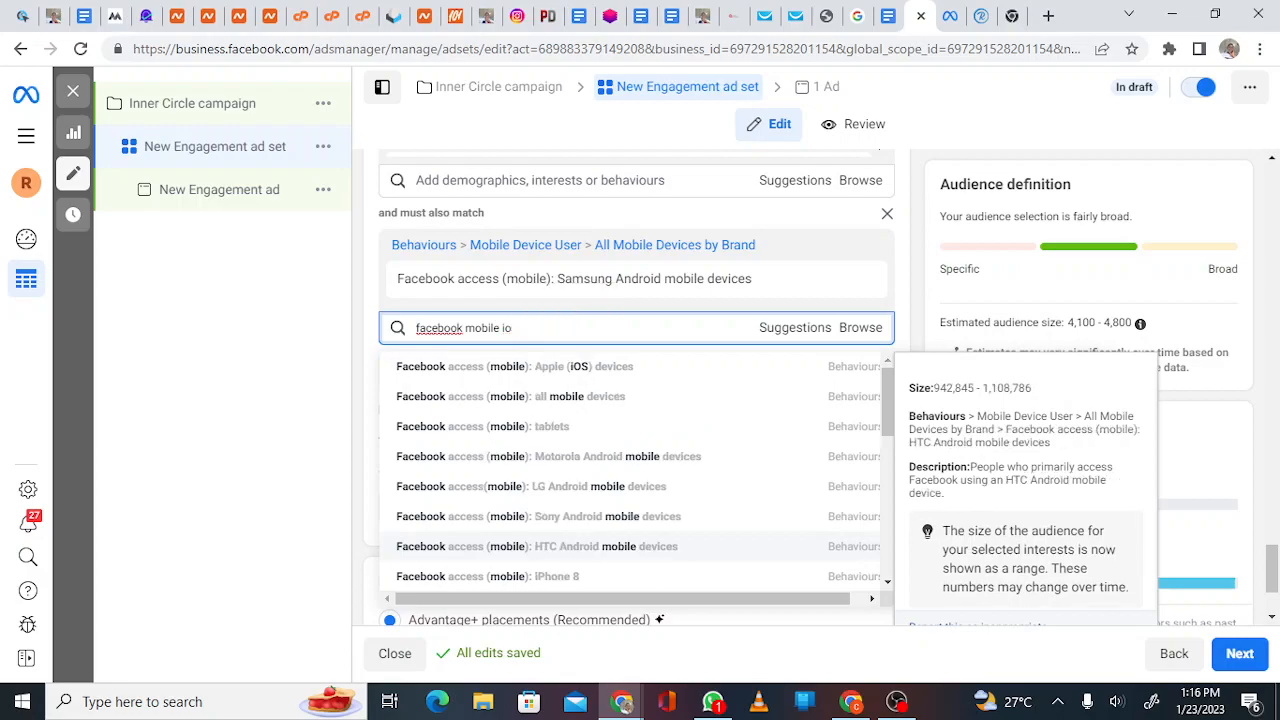
type("appl")
type("i")
key("BackSpace")
type("e")
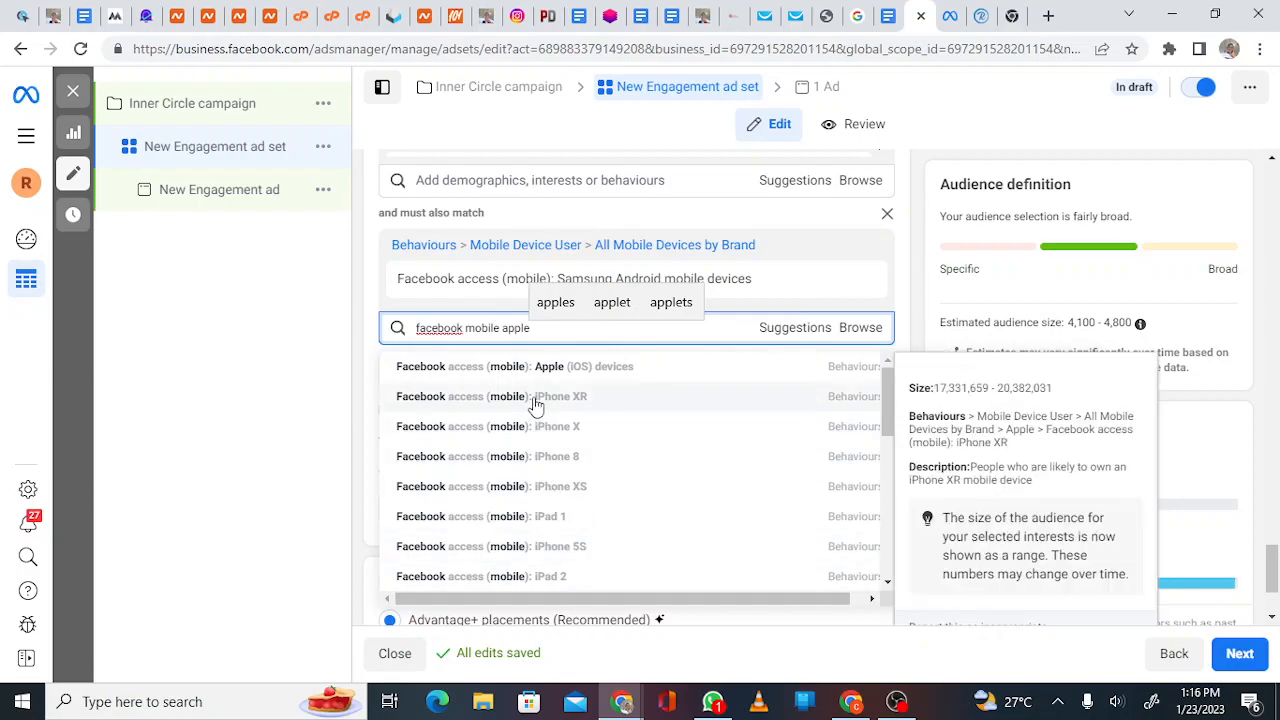
left_click(538, 370)
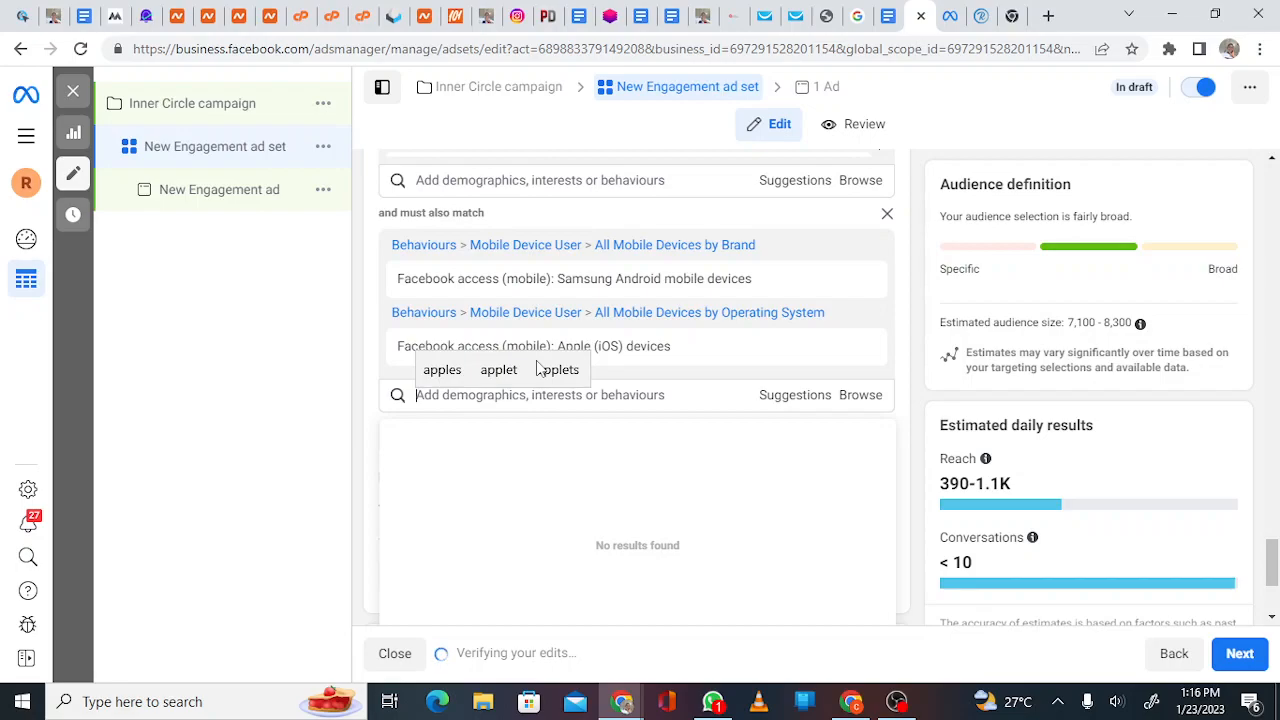
Search the must-also-match condition for "frequent" and include the travel behaviour Frequent international travellers
type("fre")
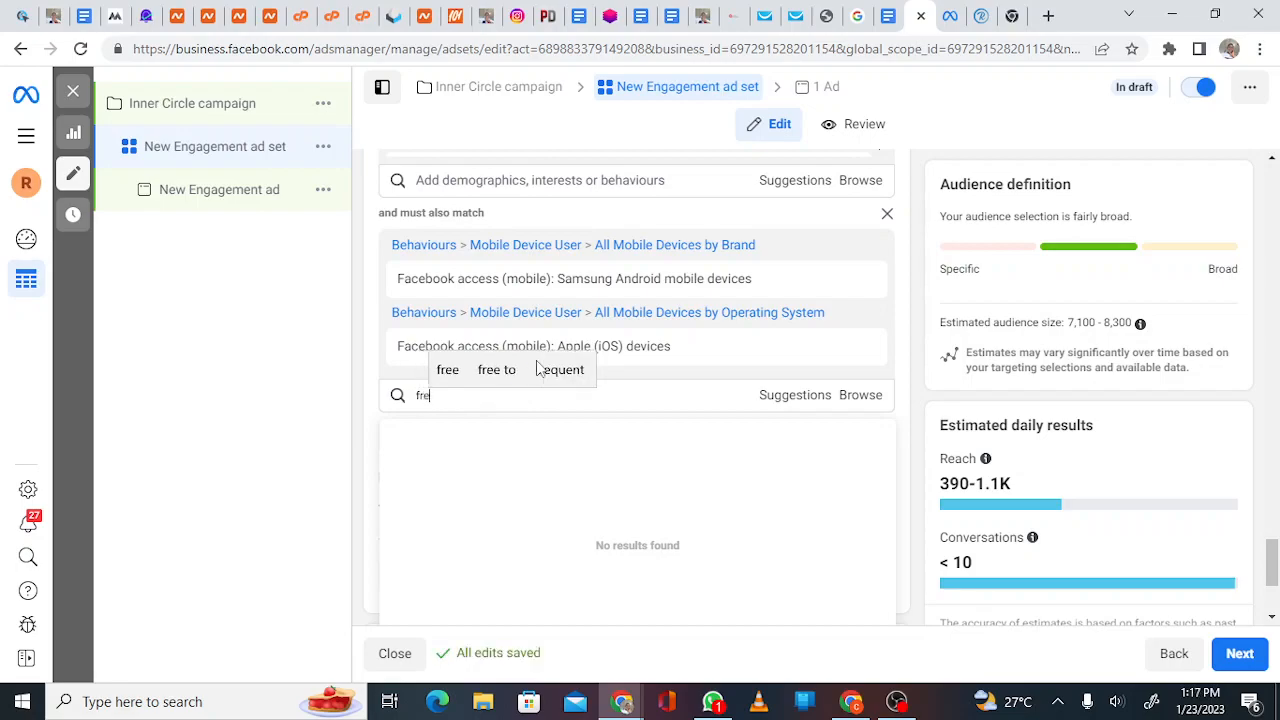
type("quent")
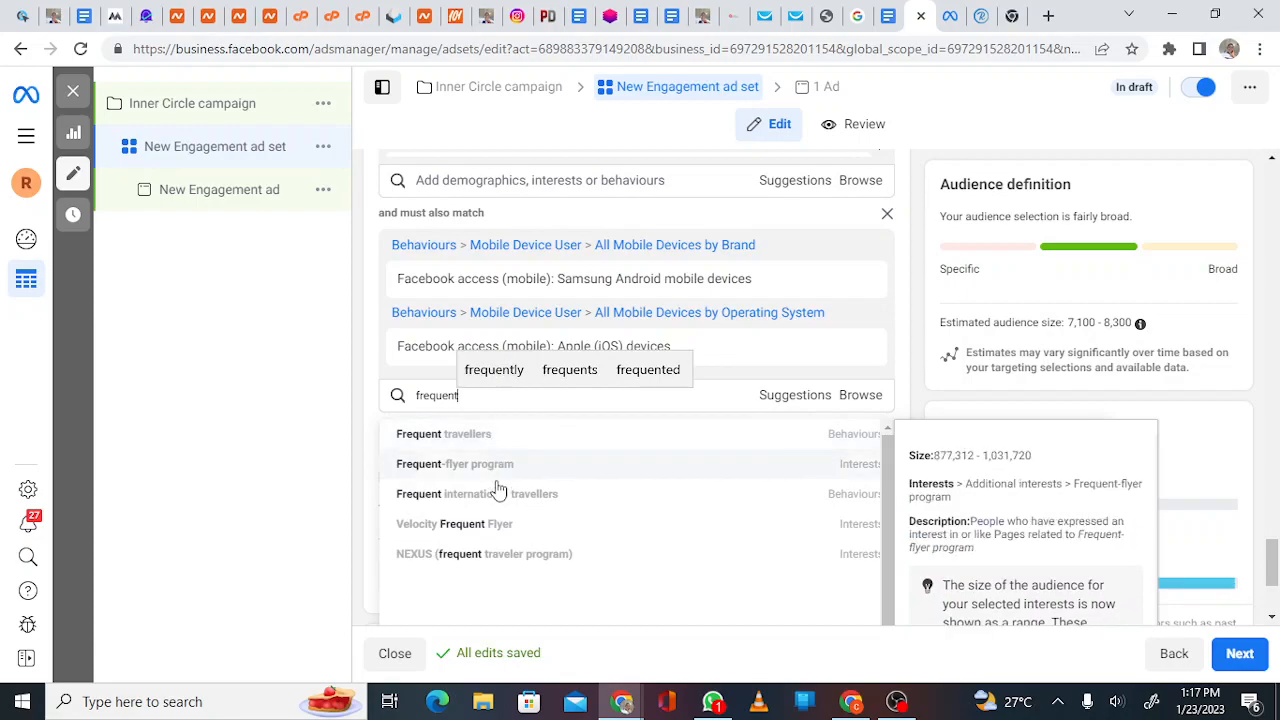
left_click(500, 496)
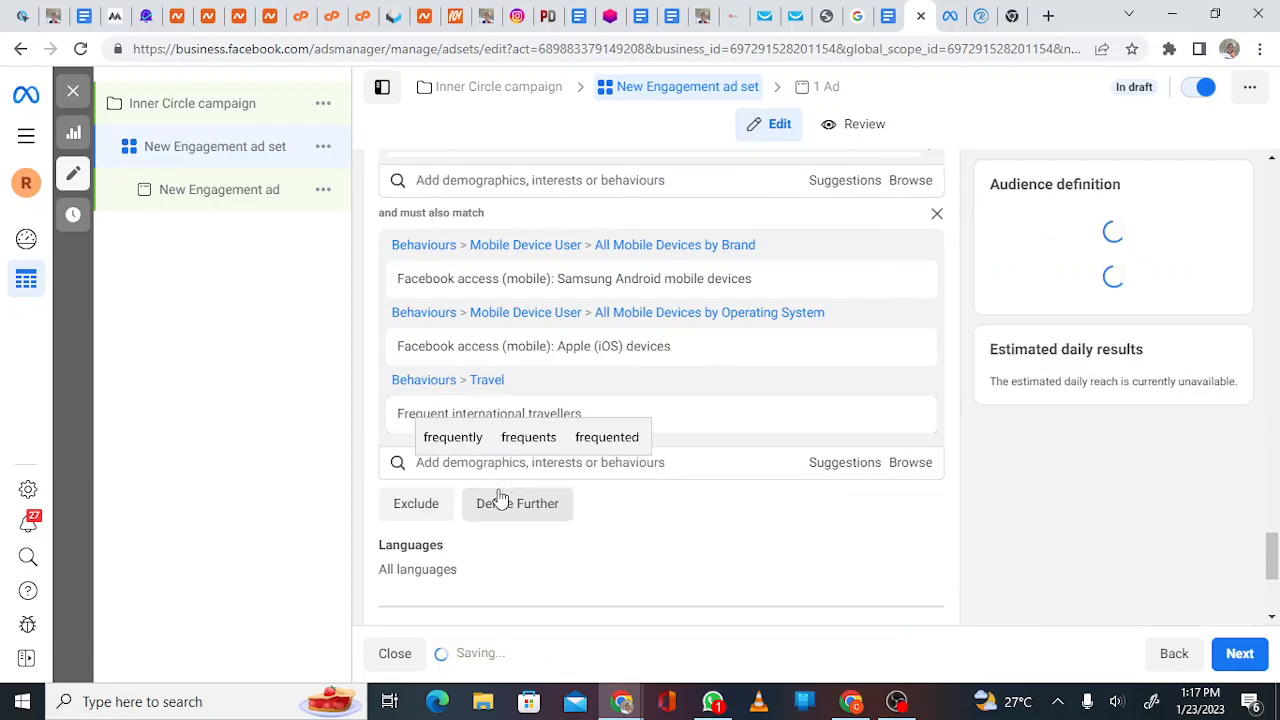
Review the ad set's included locations, age range, gender and detailed targeting entries
scroll(502, 497, "up", 5)
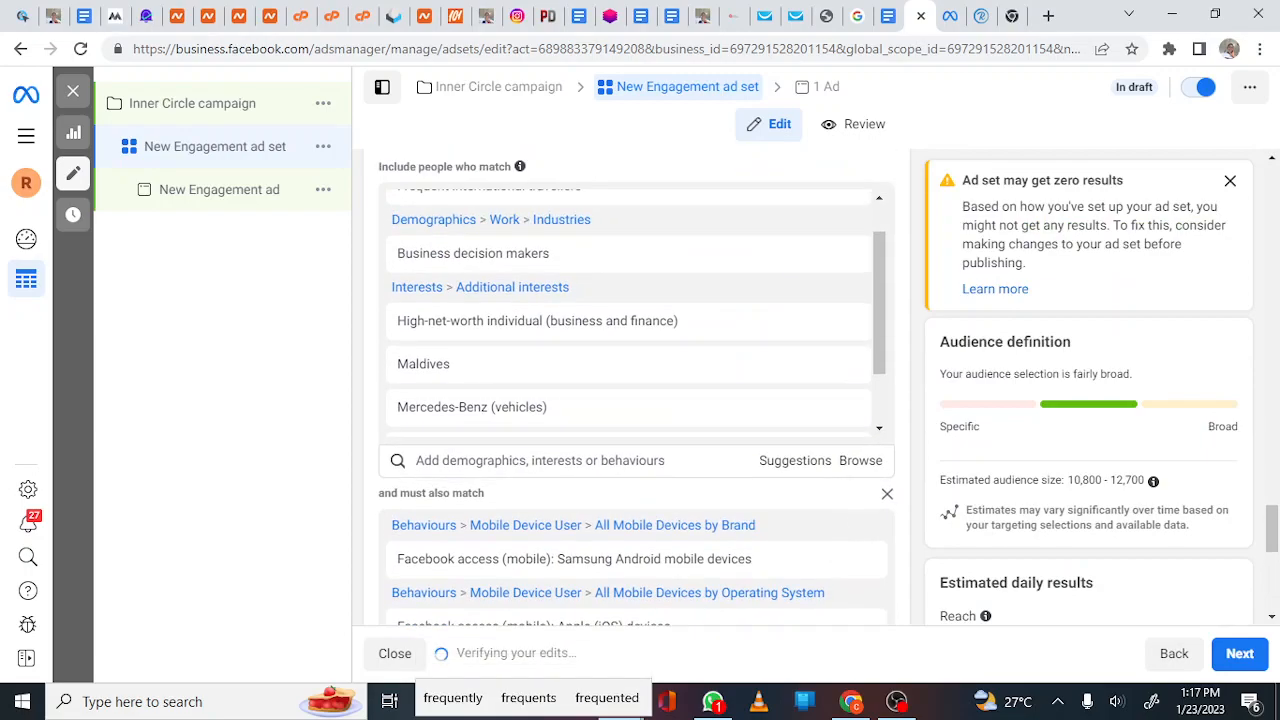
scroll(636, 392, "up", 6)
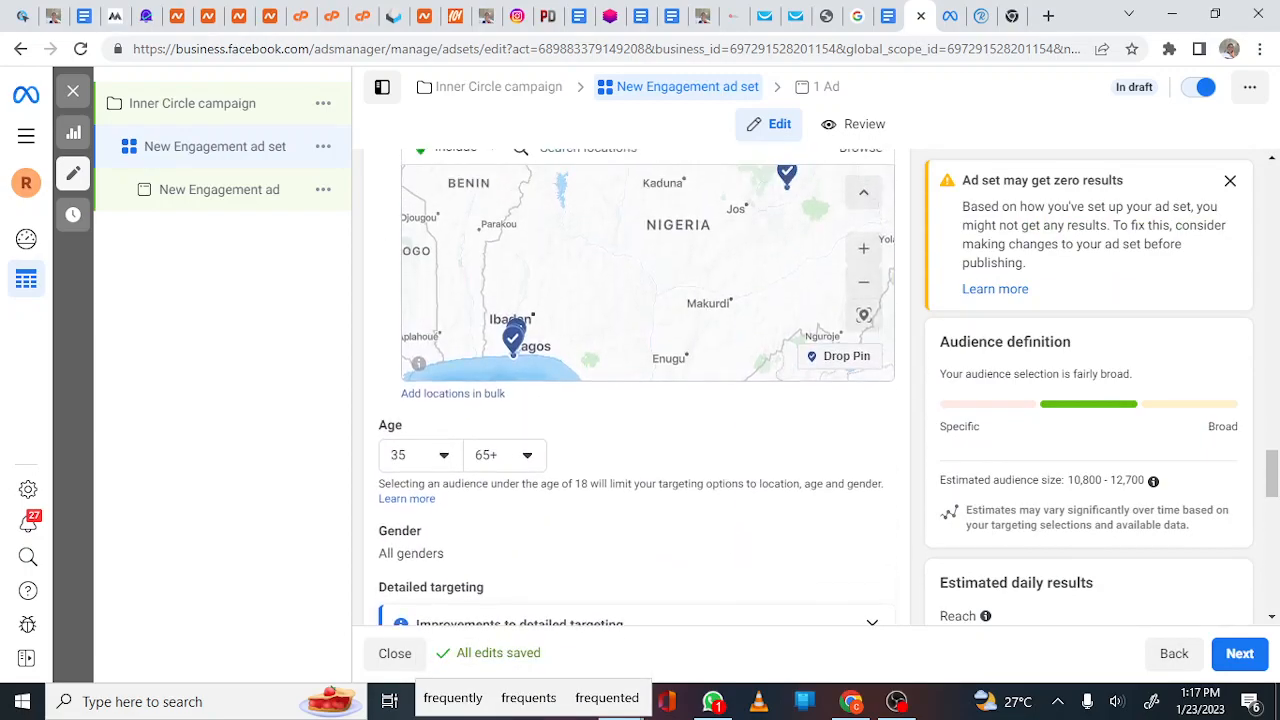
scroll(648, 390, "up", 3)
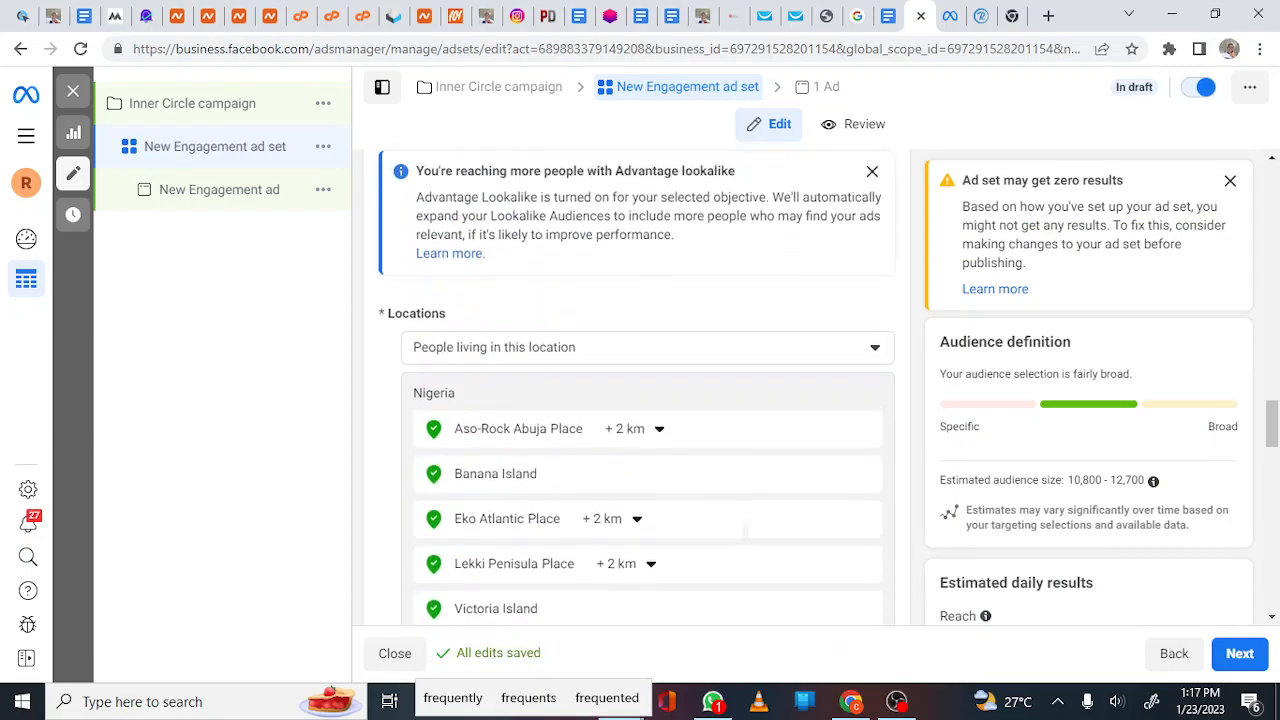
scroll(648, 390, "down", 2)
scroll(778, 440, "down", 5)
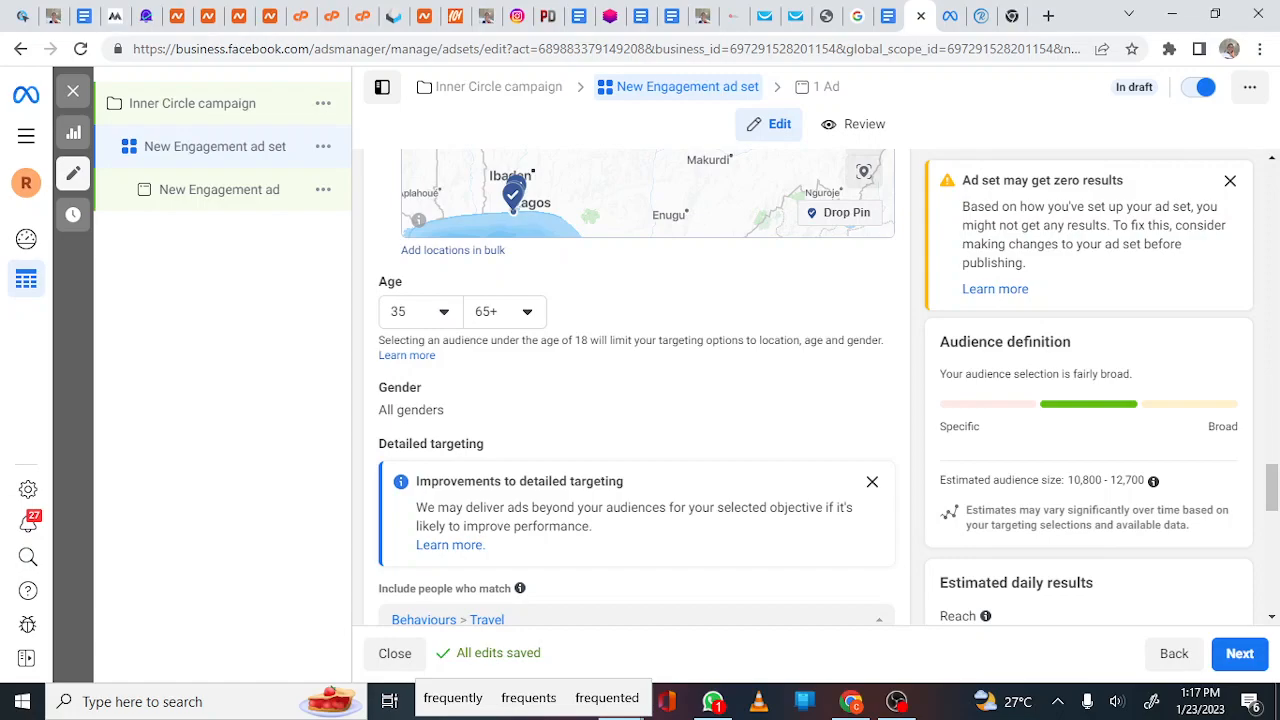
scroll(637, 400, "up", 5)
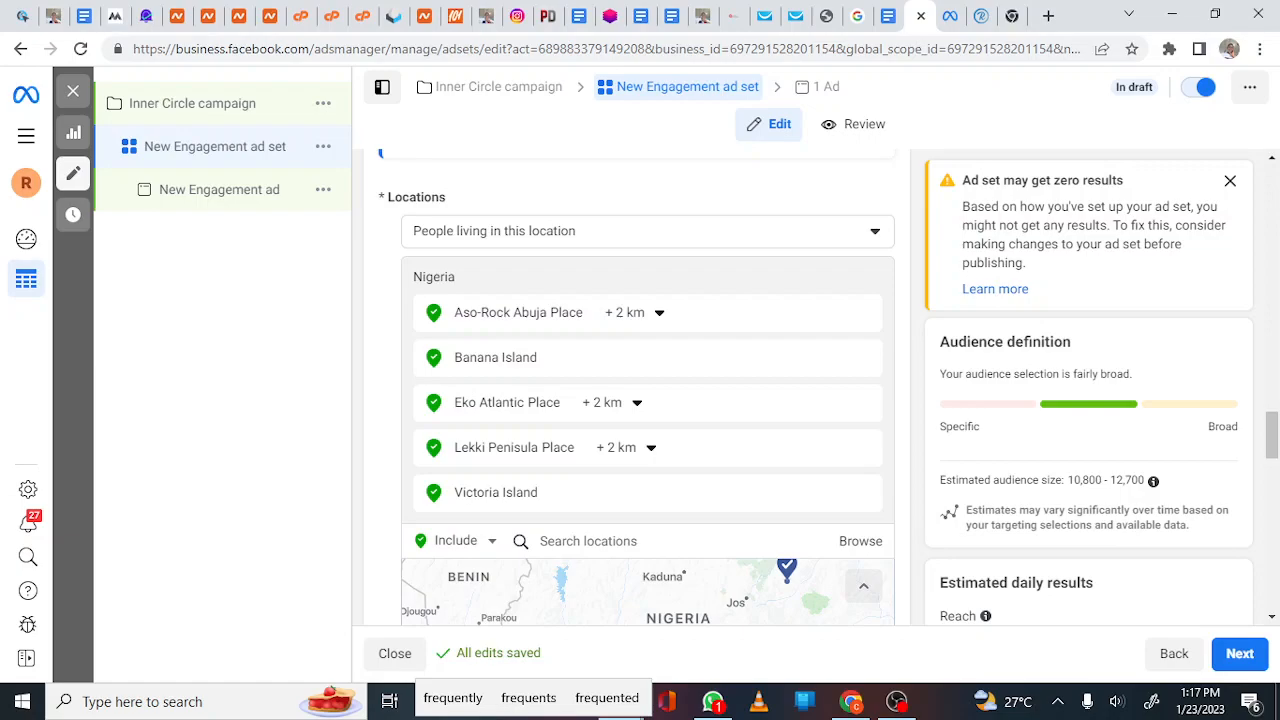
scroll(637, 400, "down", 1)
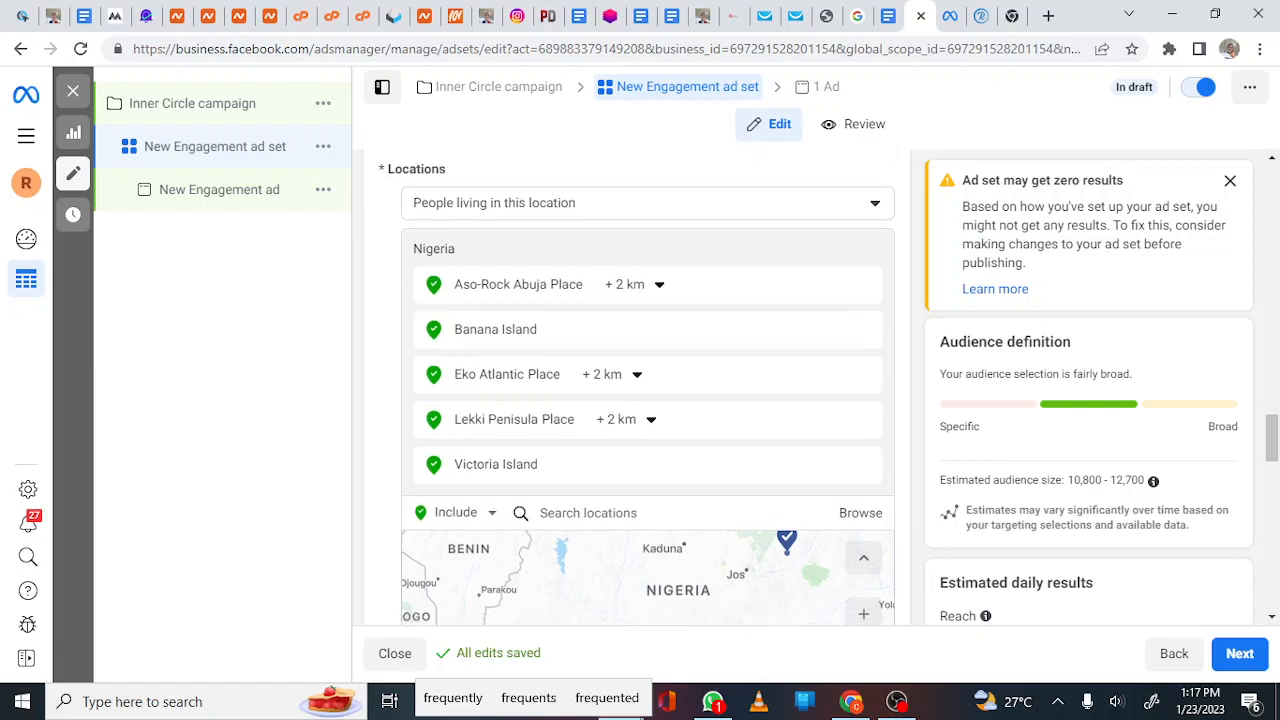
scroll(647, 400, "down", 2)
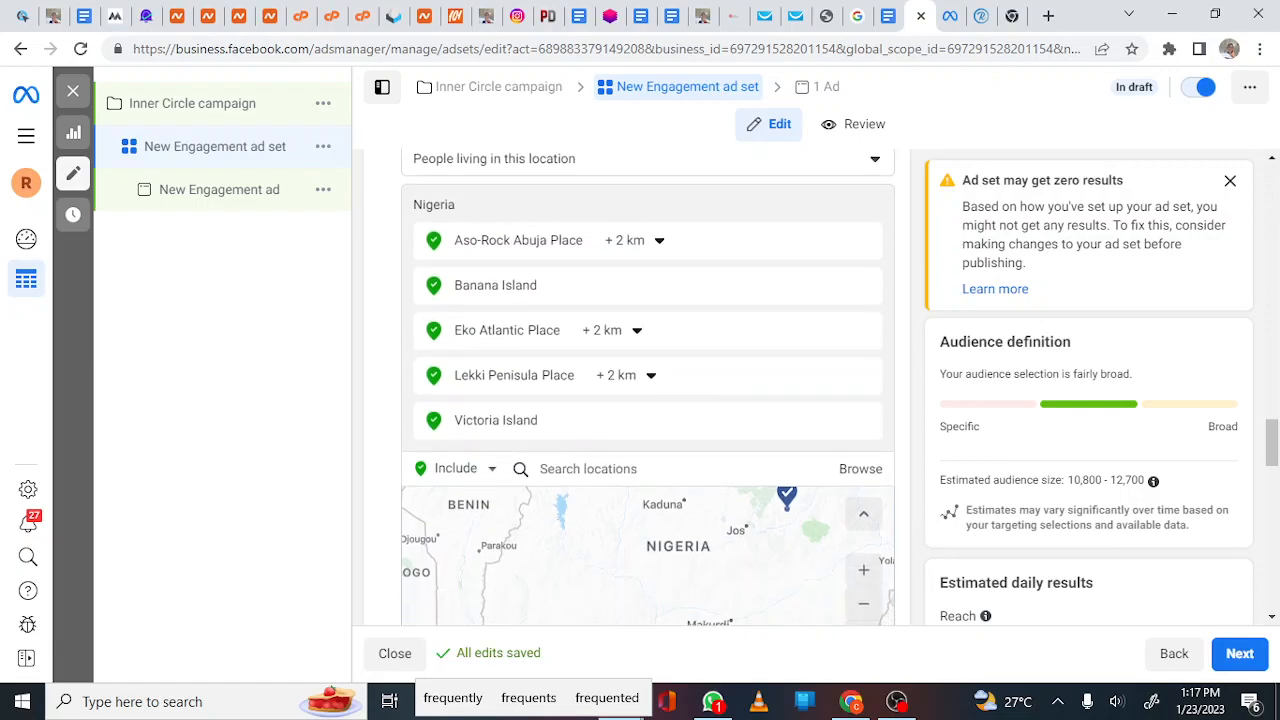
scroll(647, 400, "down", 1)
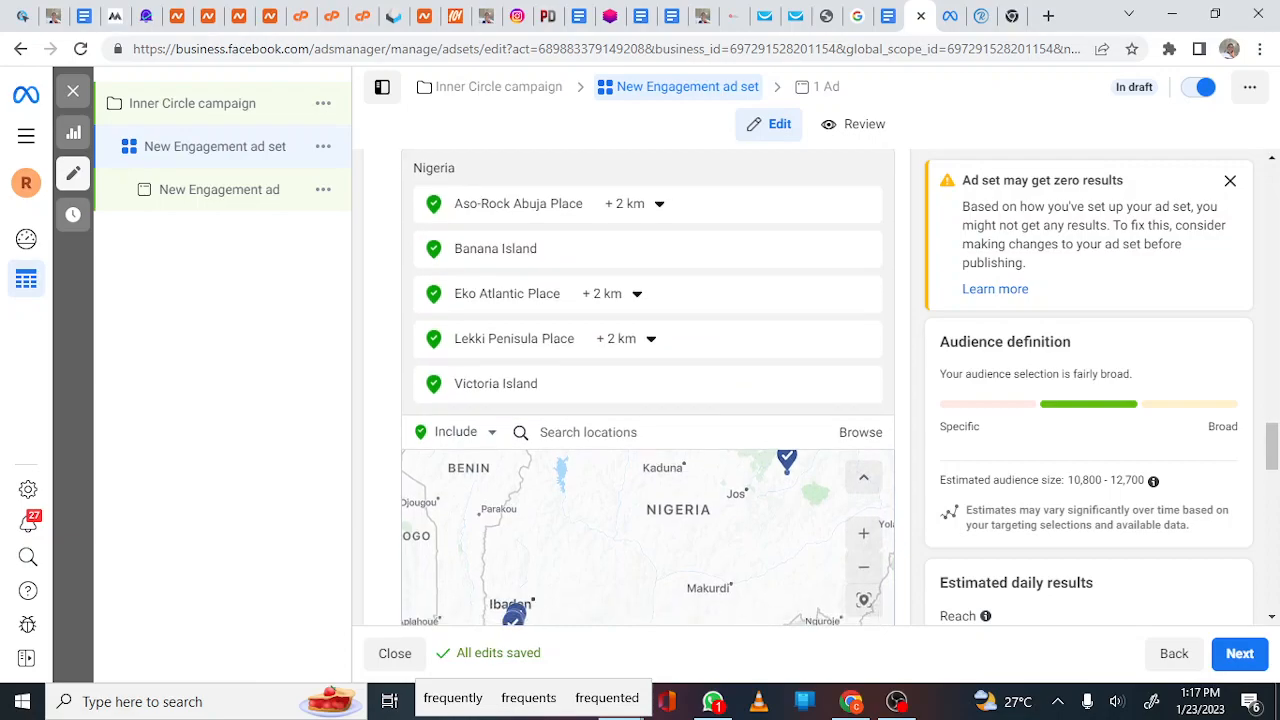
scroll(647, 400, "down", 4)
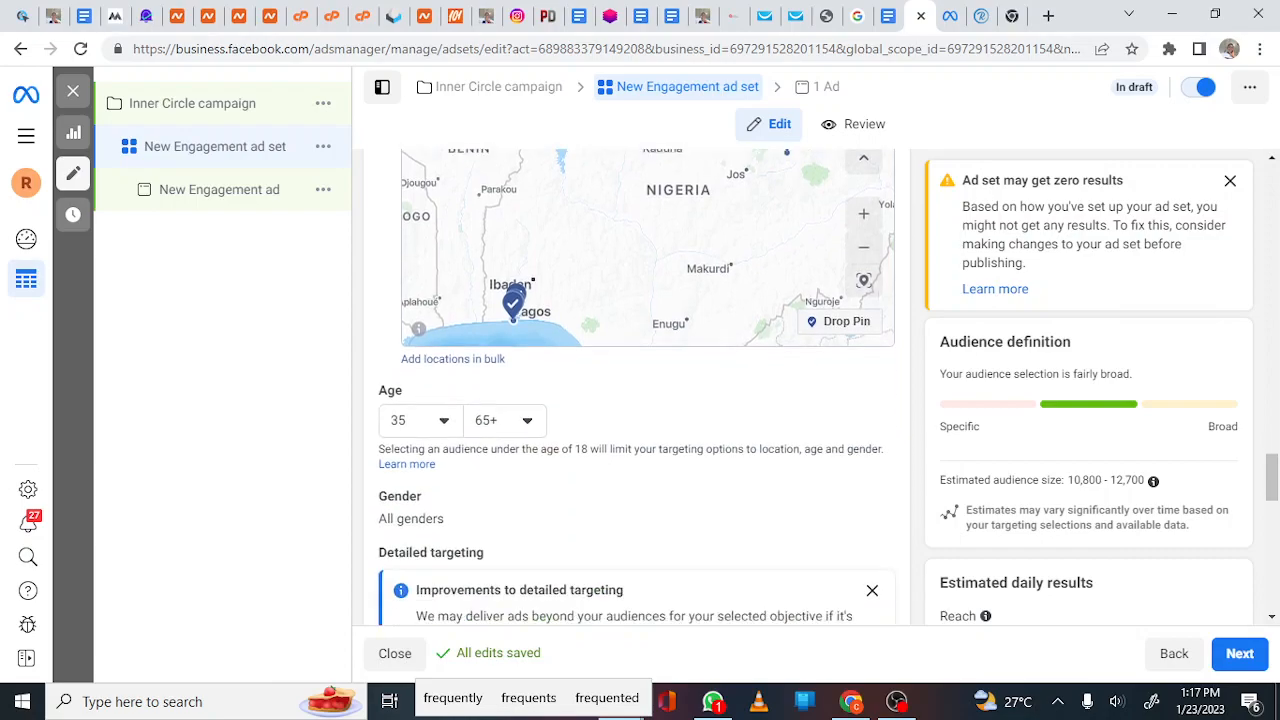
scroll(647, 400, "down", 3)
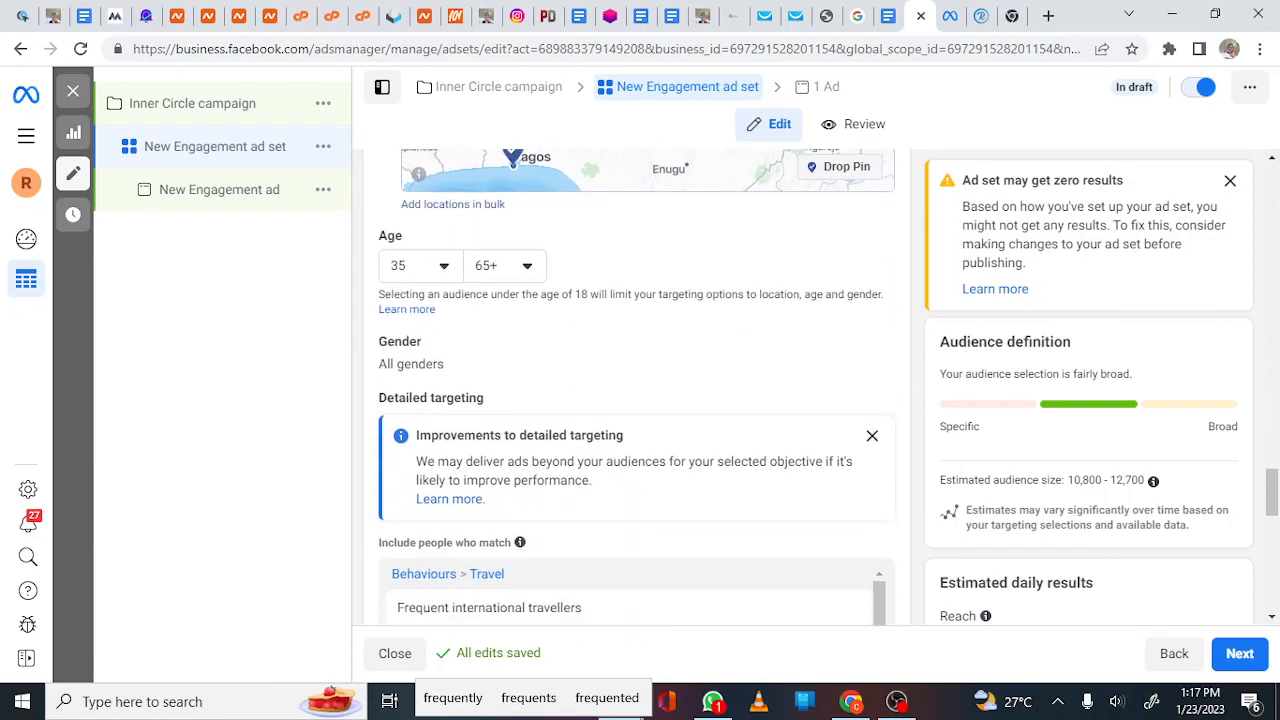
scroll(636, 390, "down", 2)
scroll(636, 420, "down", 3)
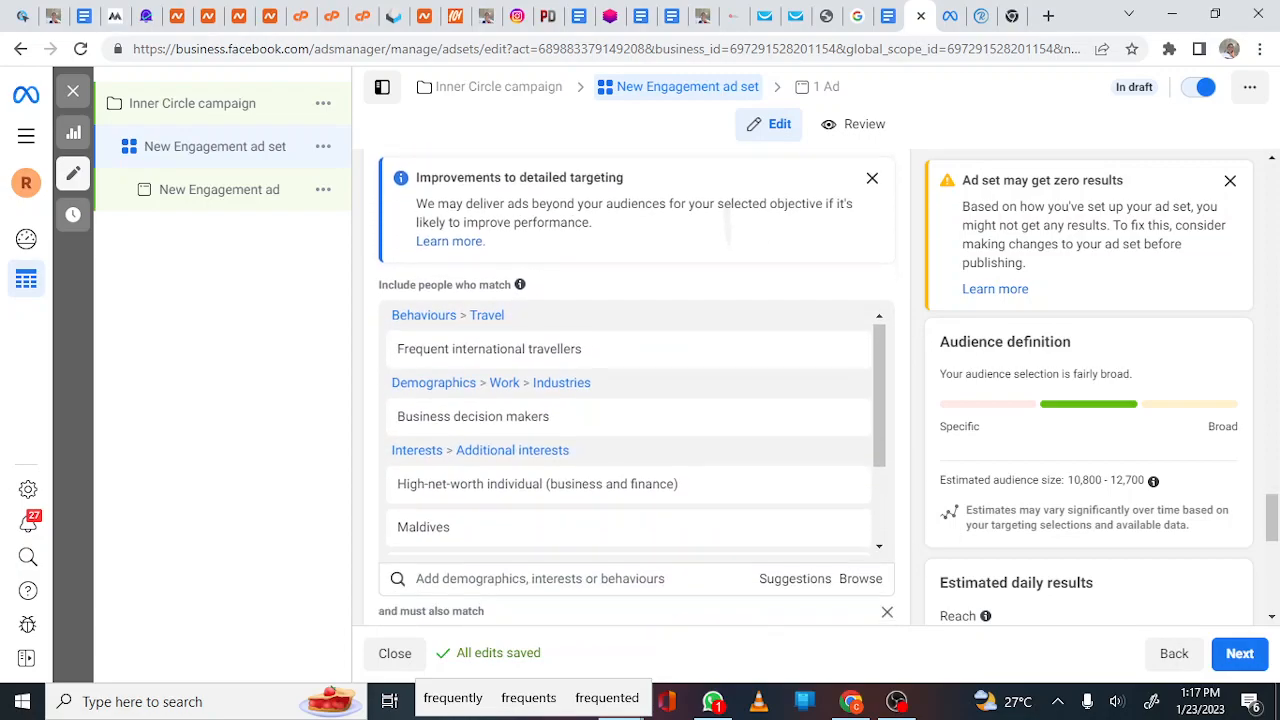
scroll(636, 430, "down", 1)
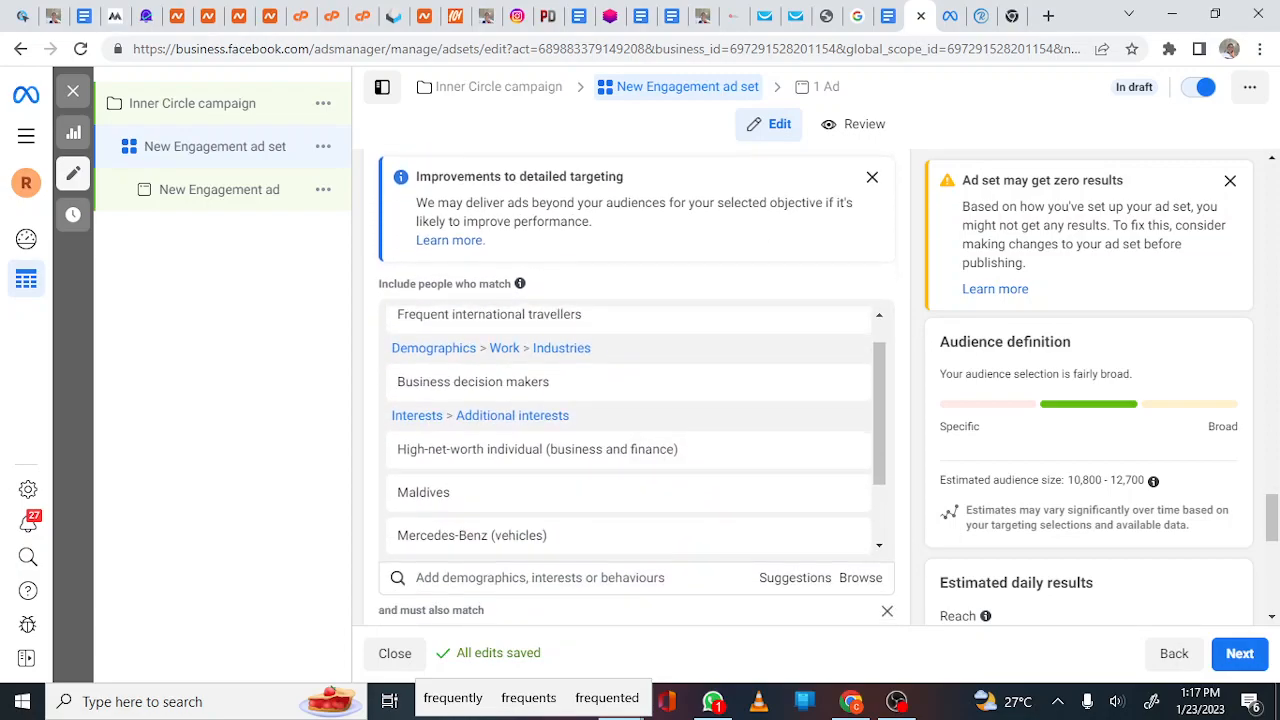
scroll(636, 430, "down", 1)
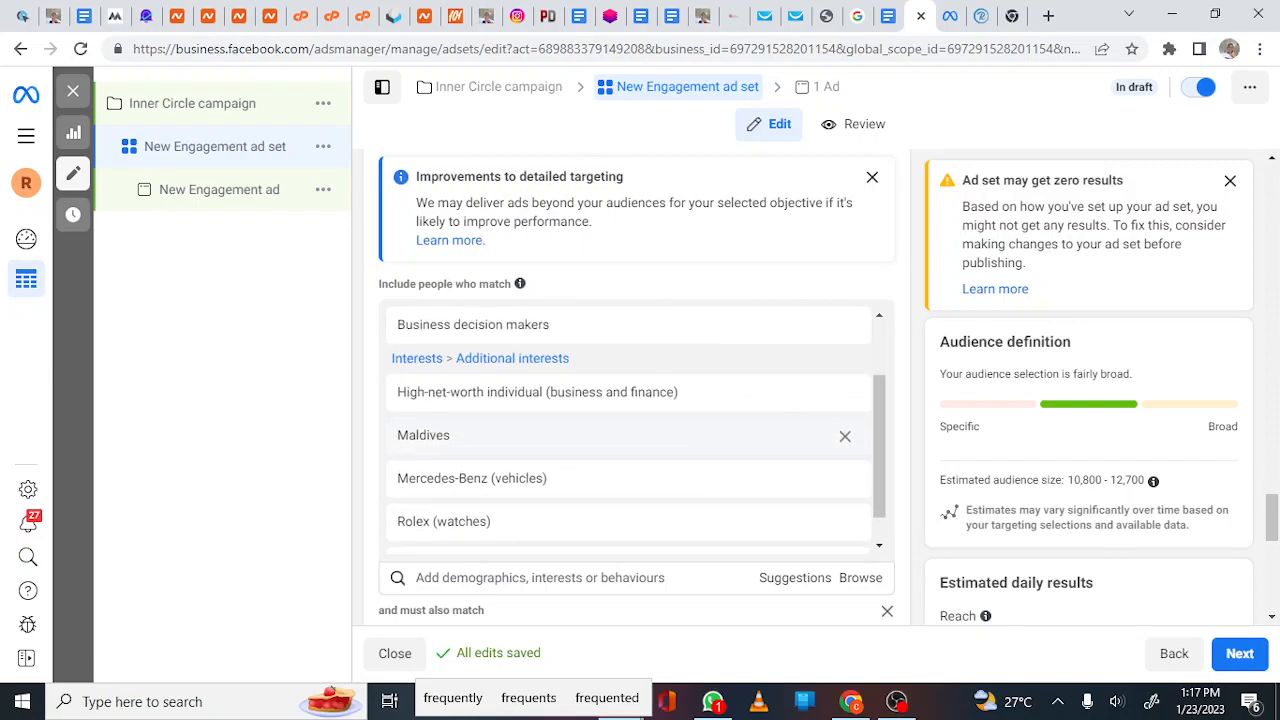
Examine the included interests and the must-also-match device and travel behaviours in the ad set's detailed targeting
scroll(636, 430, "down", 1)
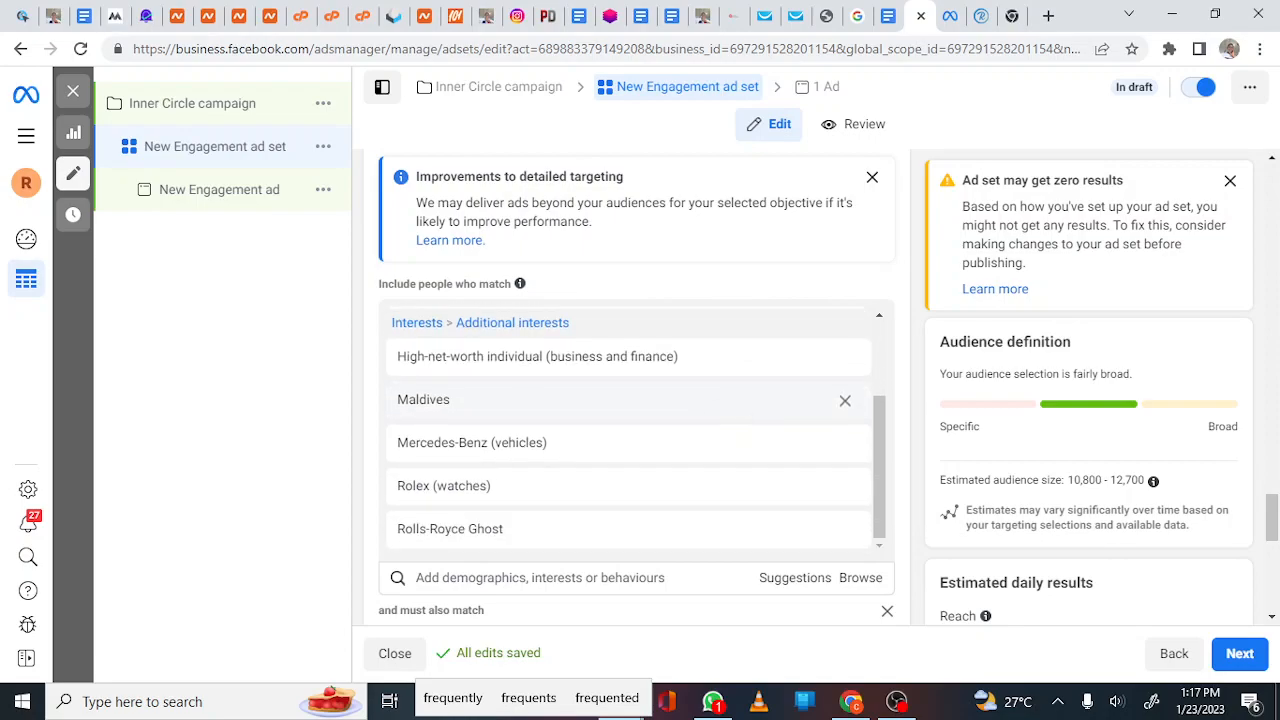
scroll(636, 430, "down", 2)
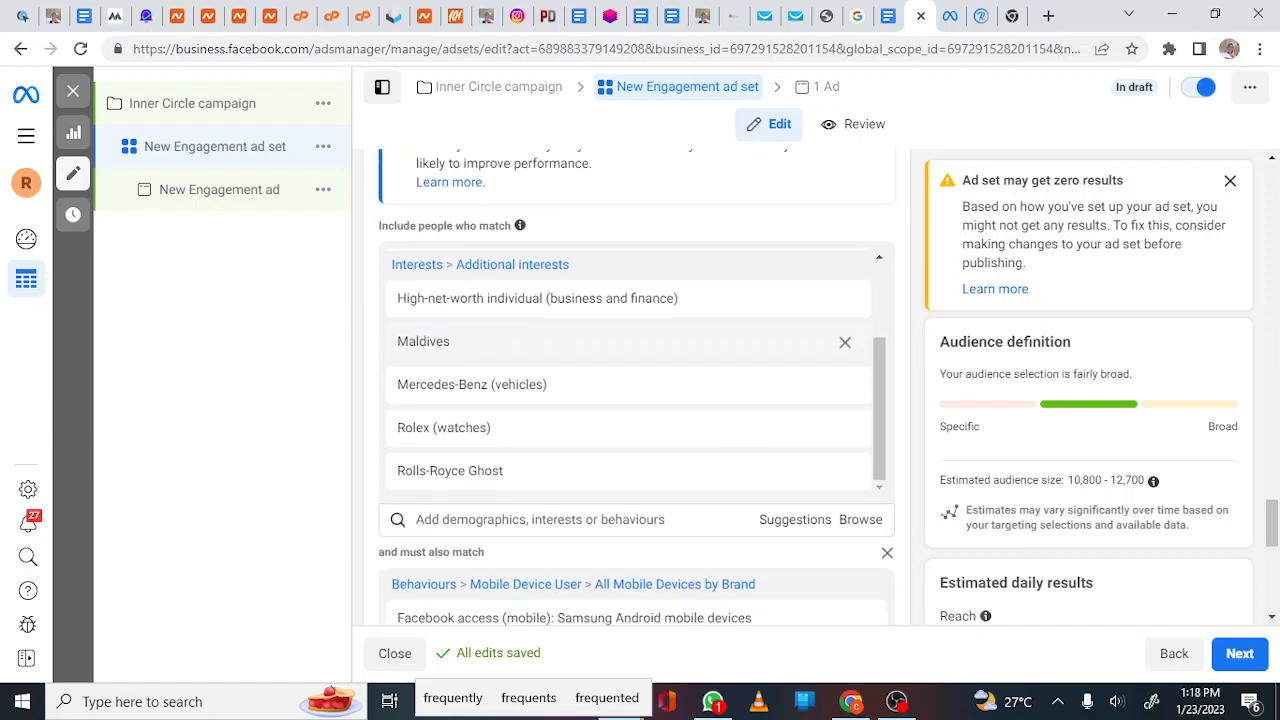
scroll(636, 430, "down", 3)
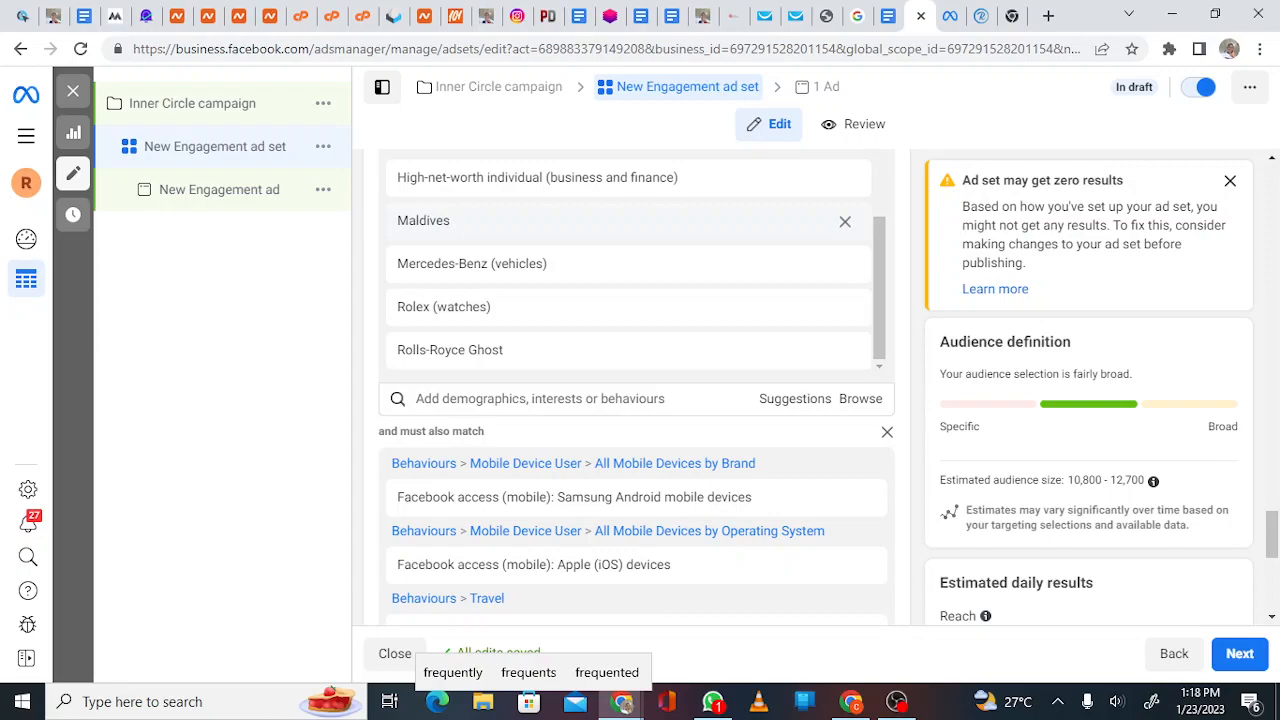
scroll(764, 382, "down", 1)
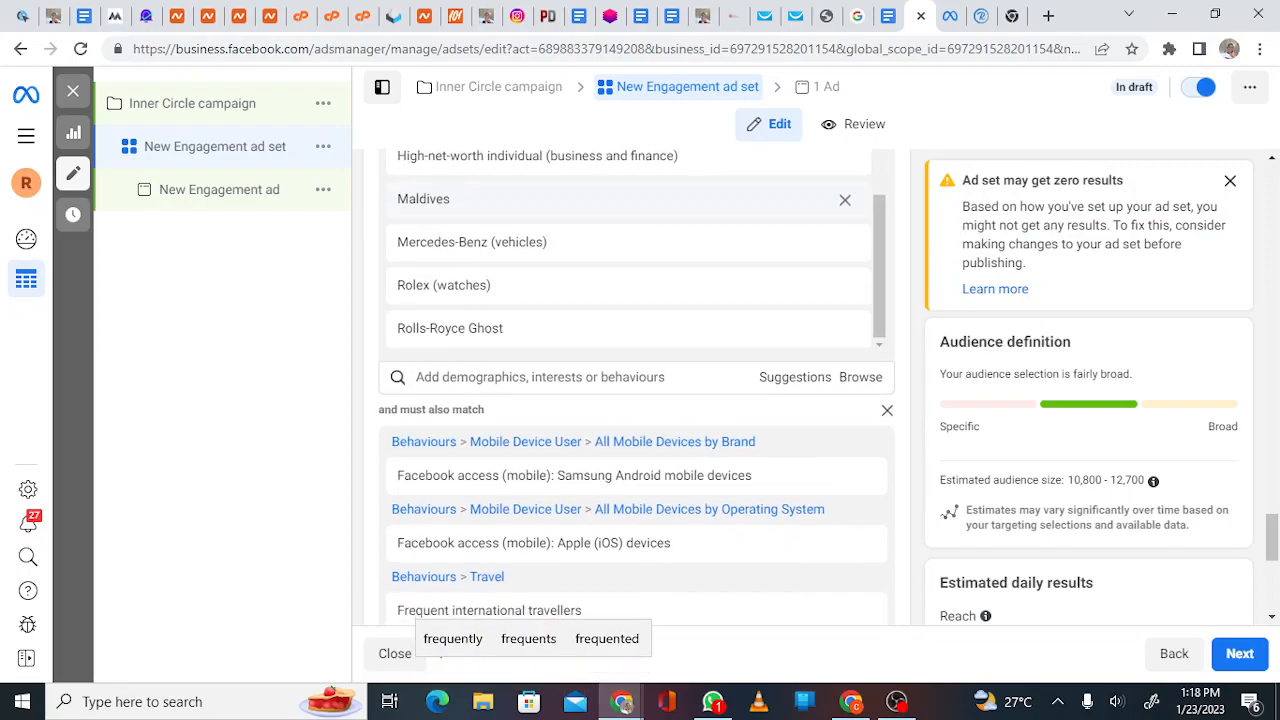
scroll(636, 386, "up", 2)
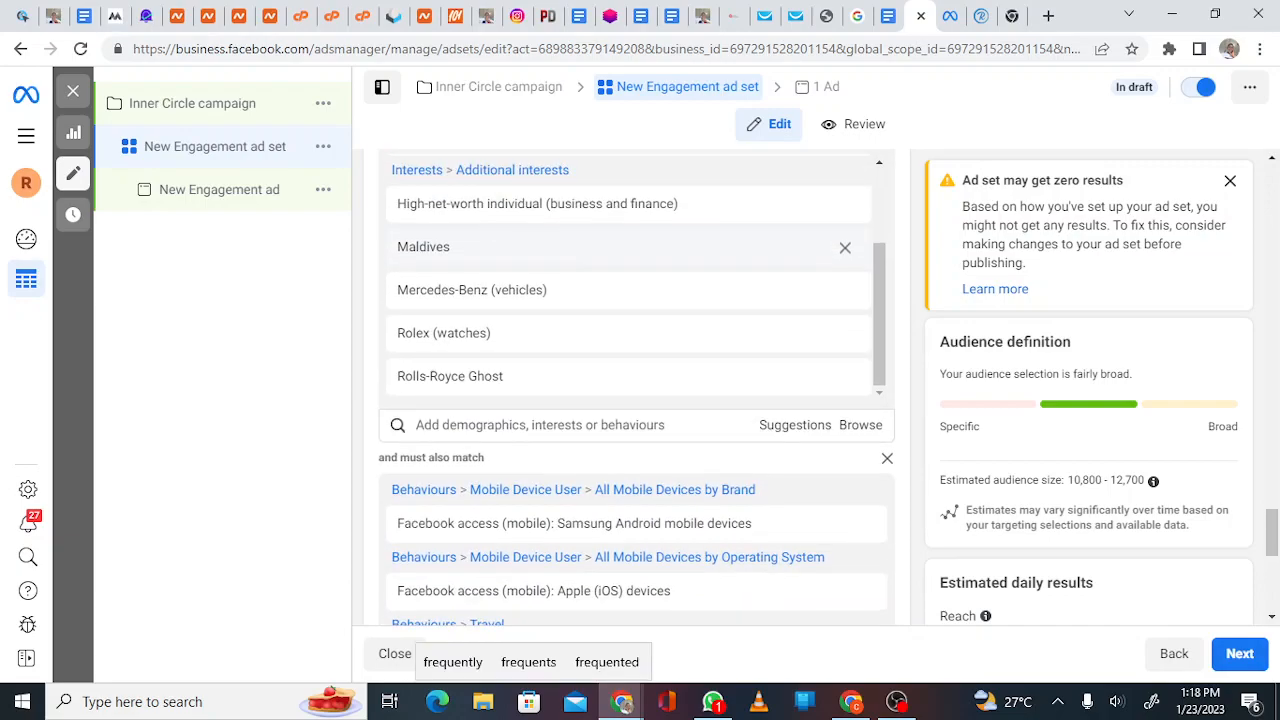
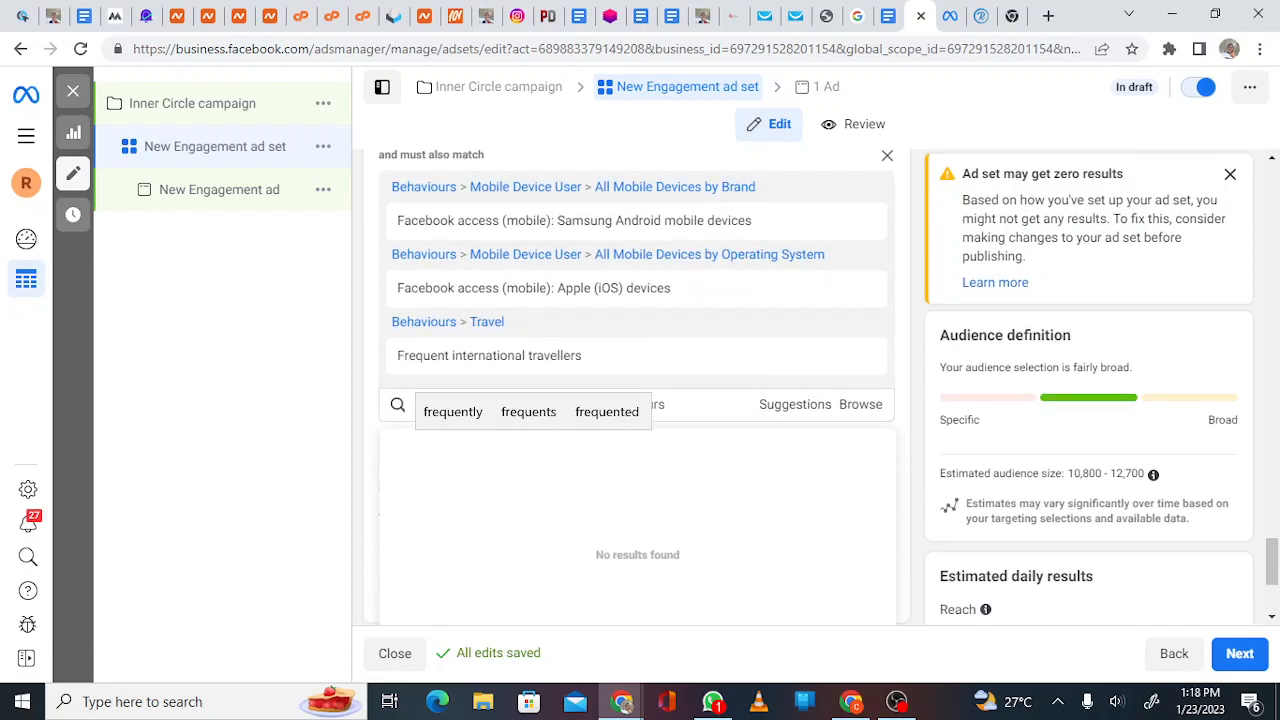
Try manual placements for the ad set to view the platform choices, and return to Advantage+ placements
scroll(638, 400, "down", 2)
scroll(638, 400, "down", 1)
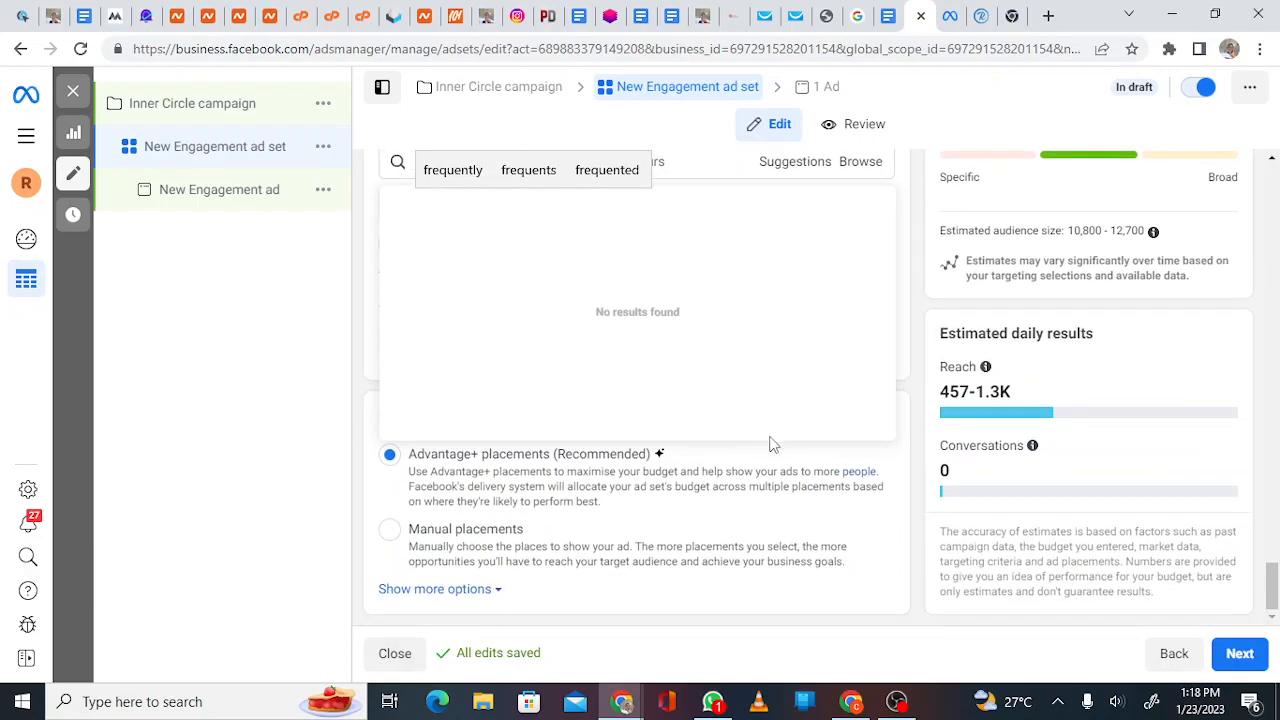
left_click(735, 515)
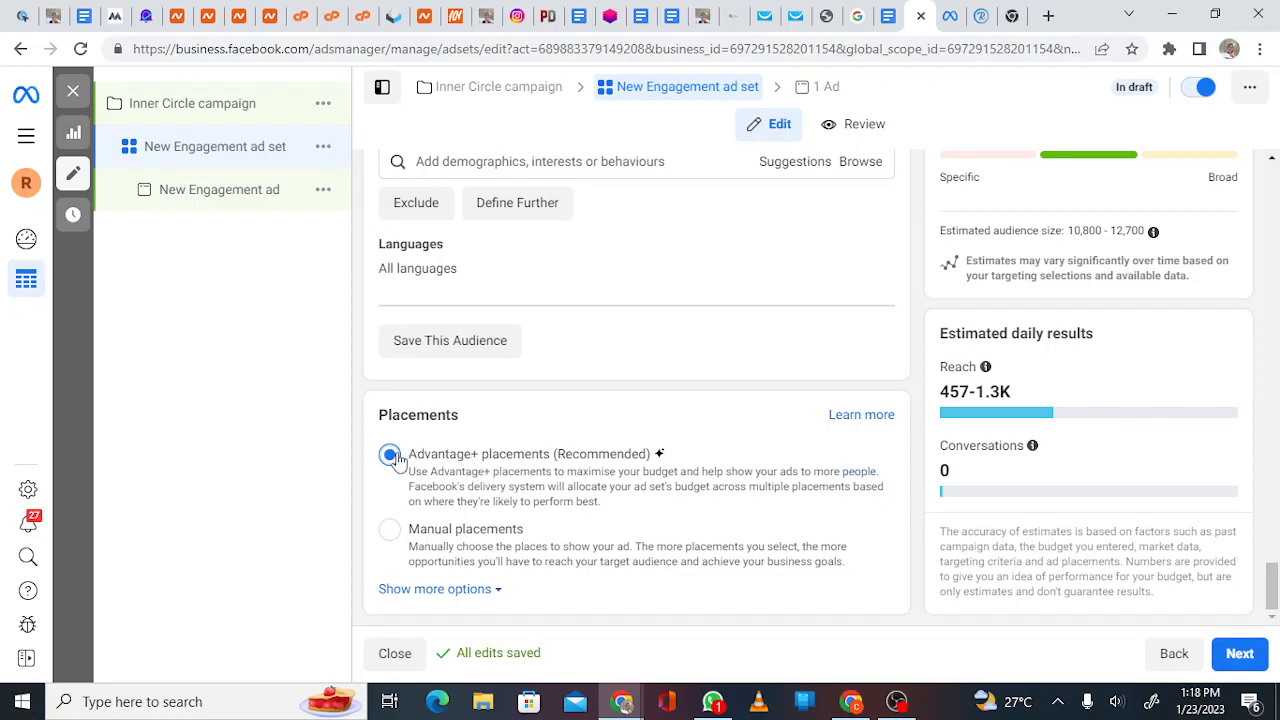
left_click(389, 531)
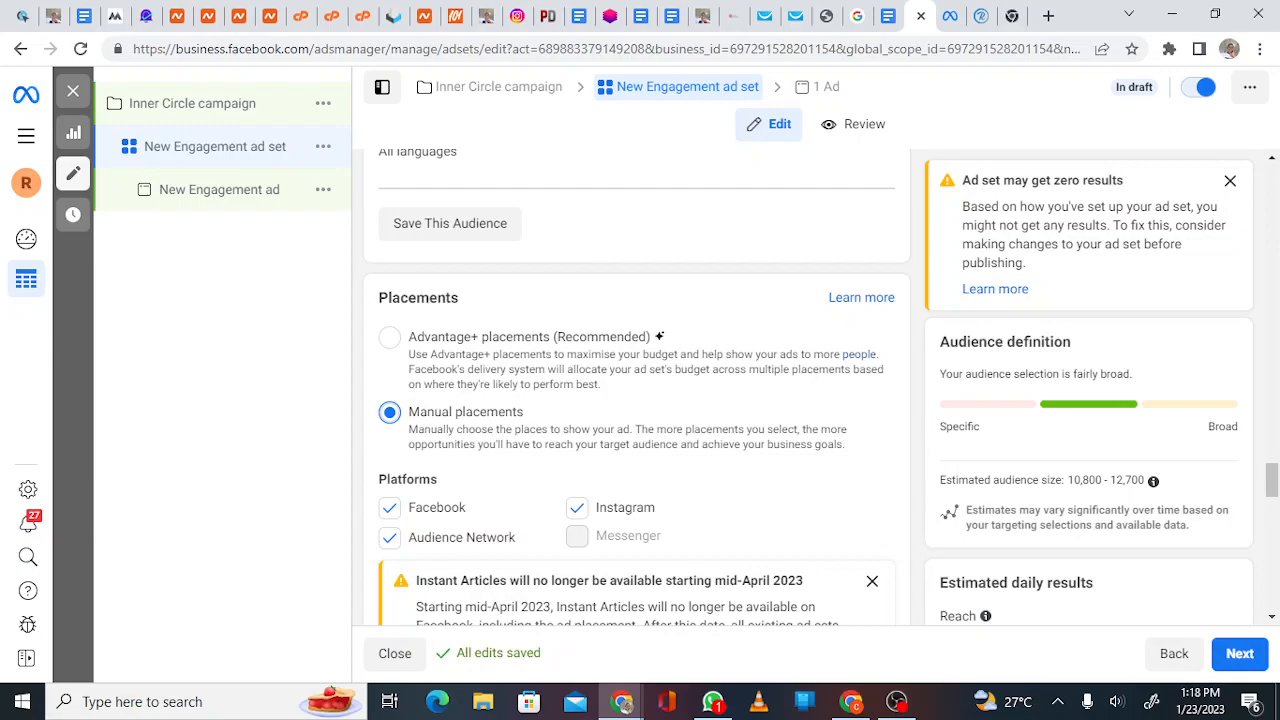
scroll(637, 388, "up", 1)
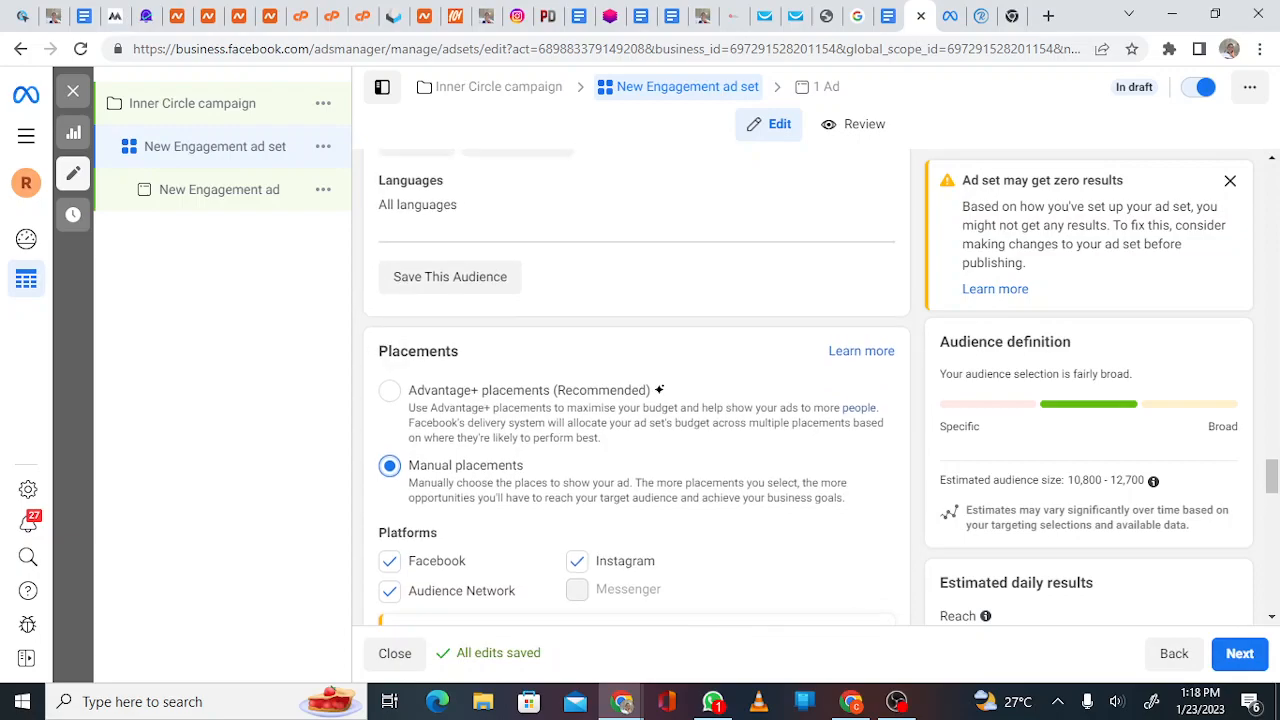
left_click(389, 390)
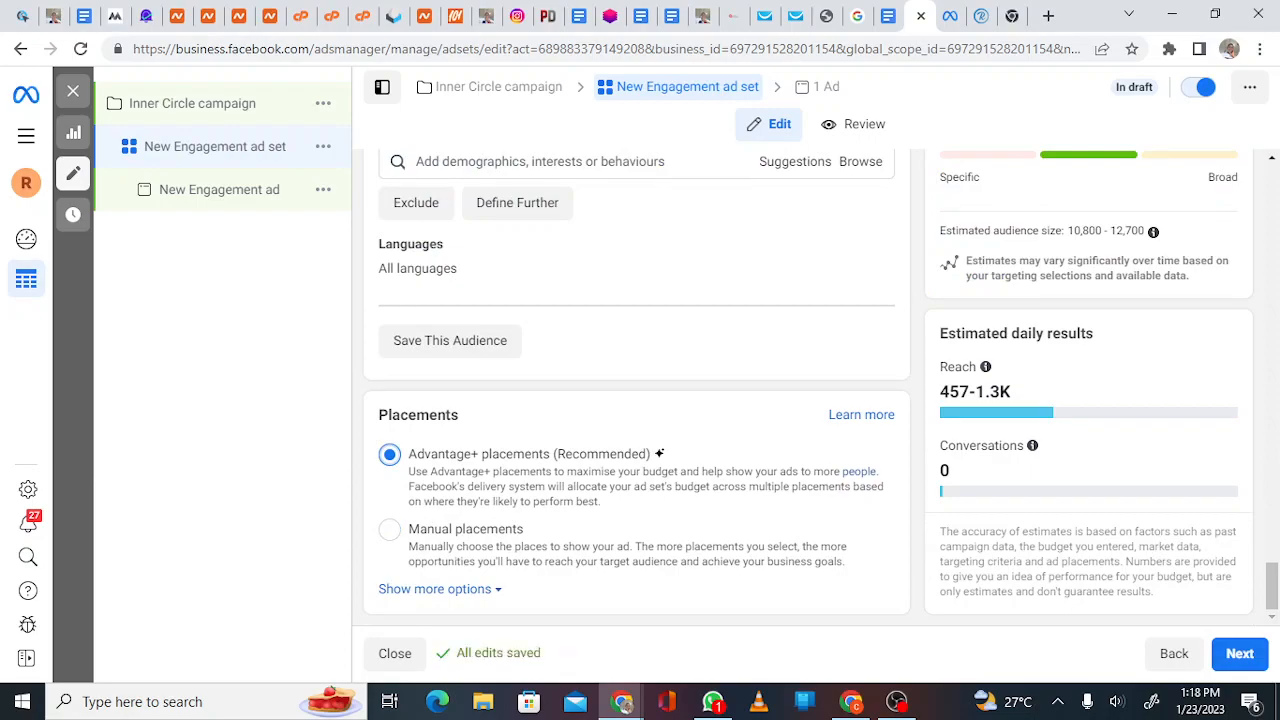
Open the New Engagement ad and set its Instagram account to rosegardenrealty9
left_click(200, 189)
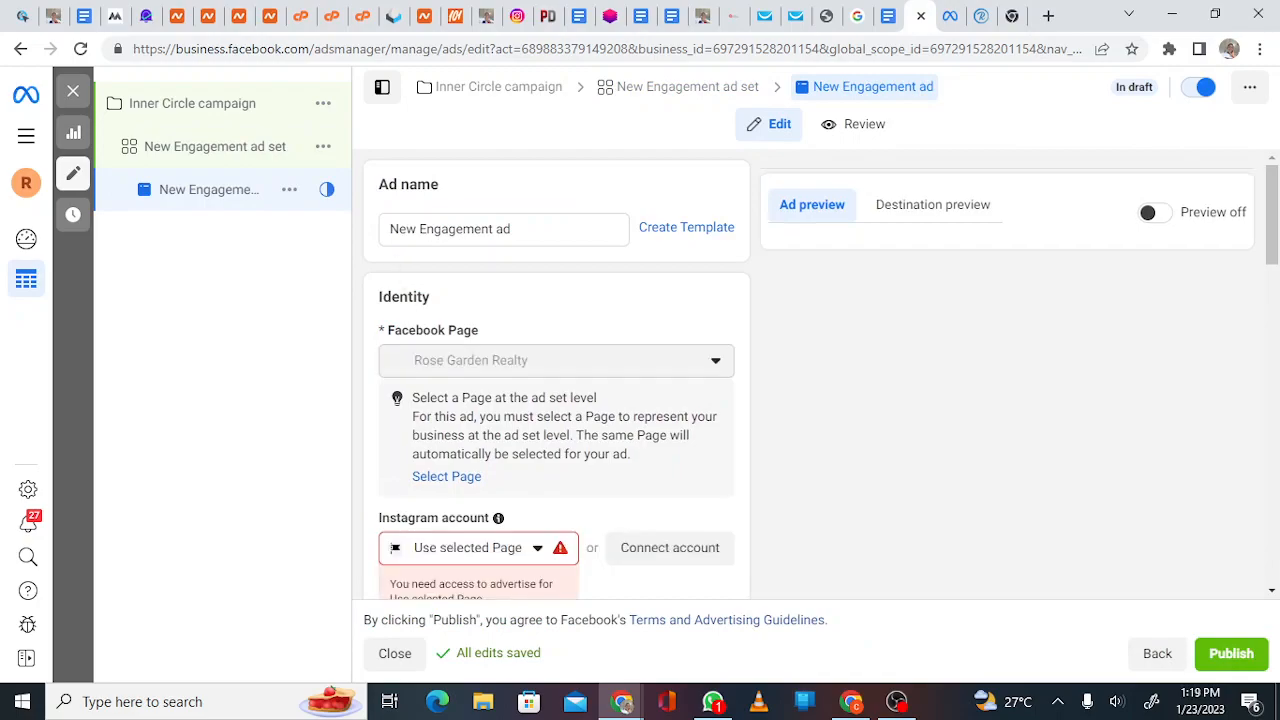
scroll(556, 380, "down", 1)
scroll(556, 380, "down", 1)
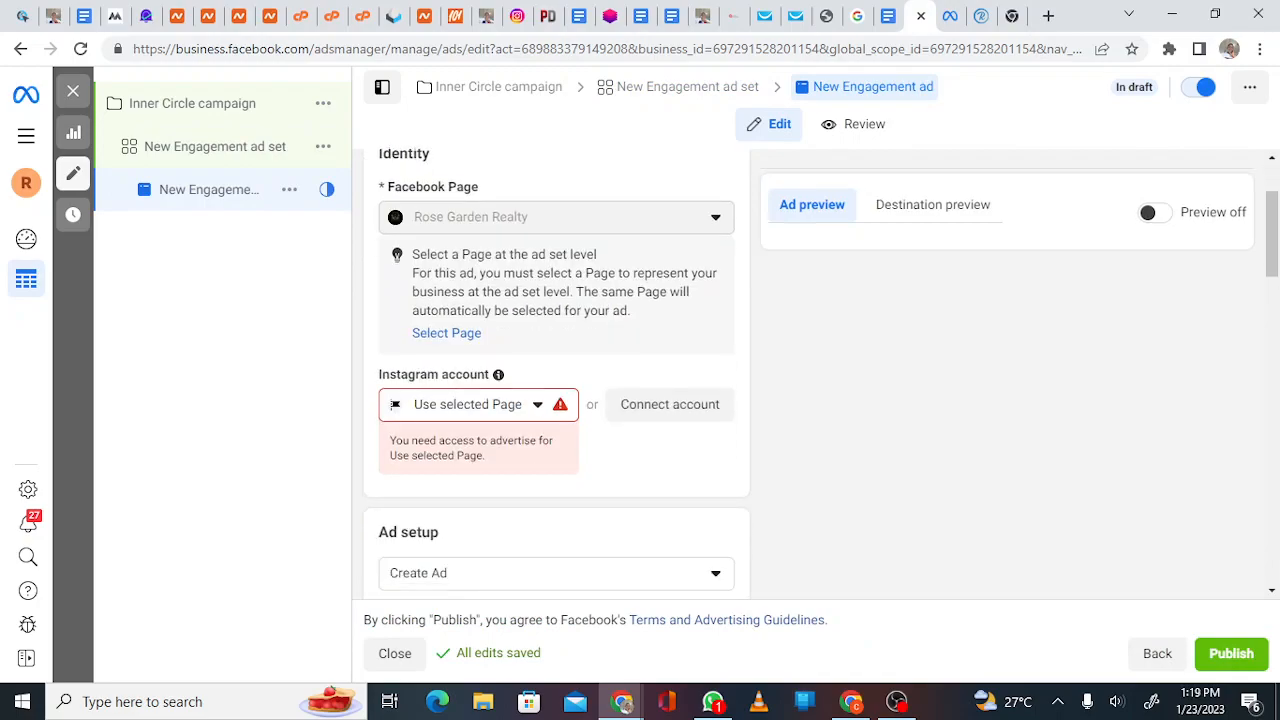
left_click(464, 405)
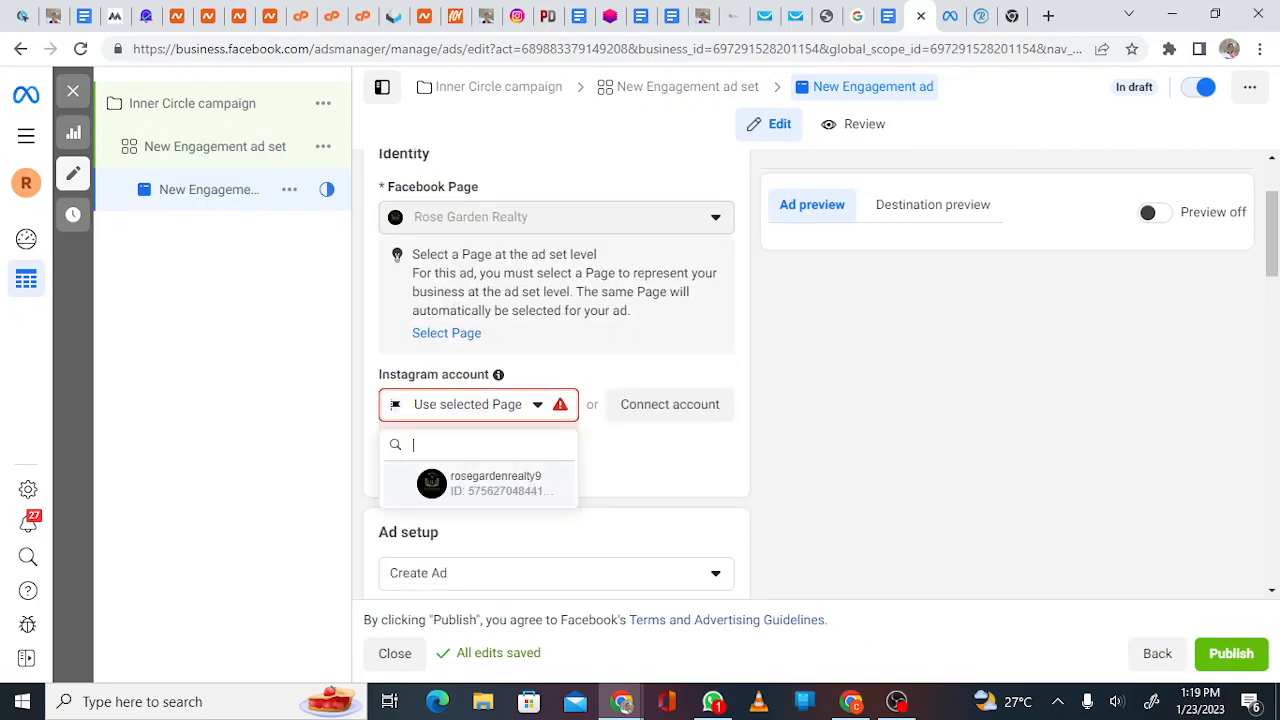
left_click(487, 483)
Try the Carousel format for the ad to view its creative options, and return to Single image or video
scroll(556, 380, "down", 4)
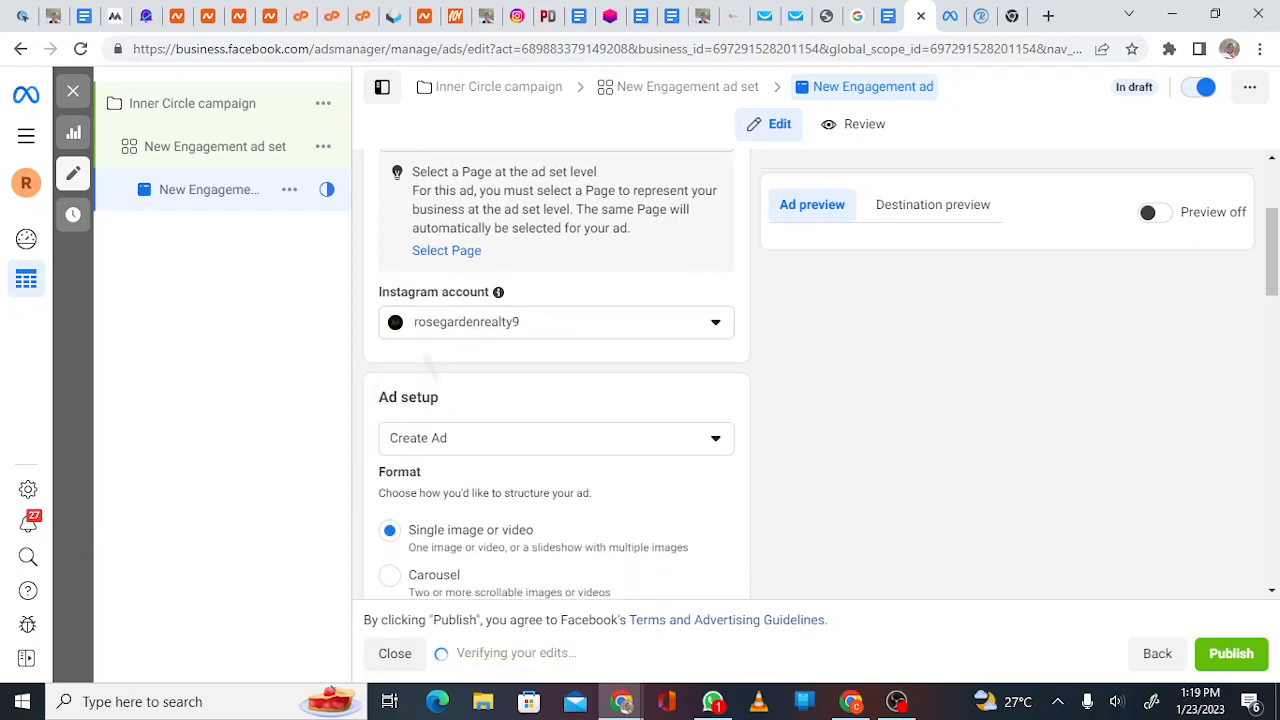
scroll(556, 380, "down", 3)
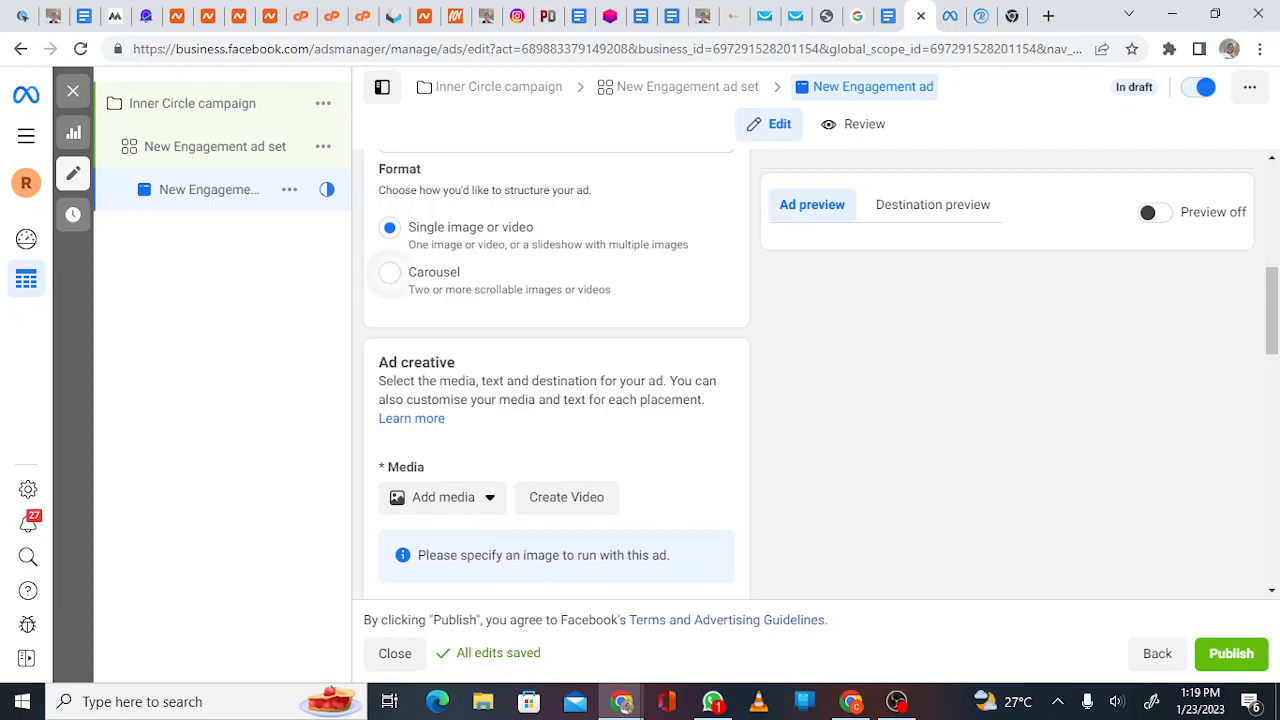
left_click(389, 272)
scroll(389, 272, "down", 1)
scroll(556, 375, "down", 1)
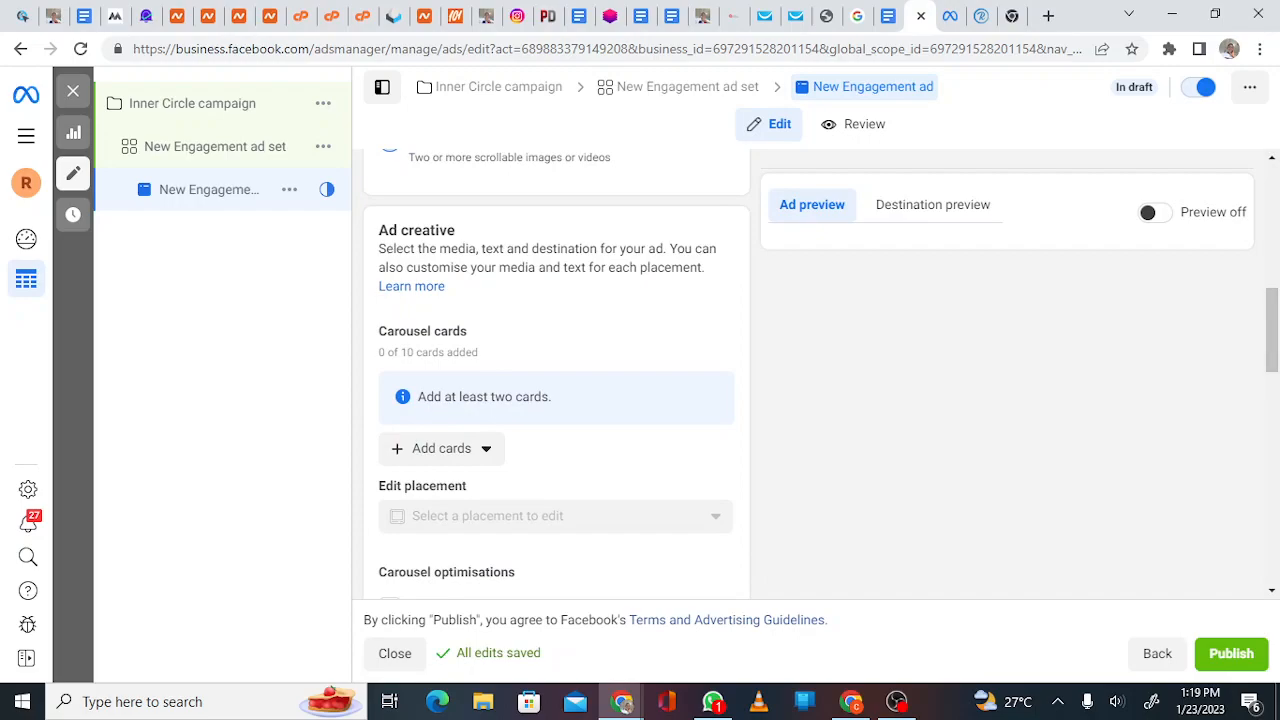
scroll(556, 375, "up", 1)
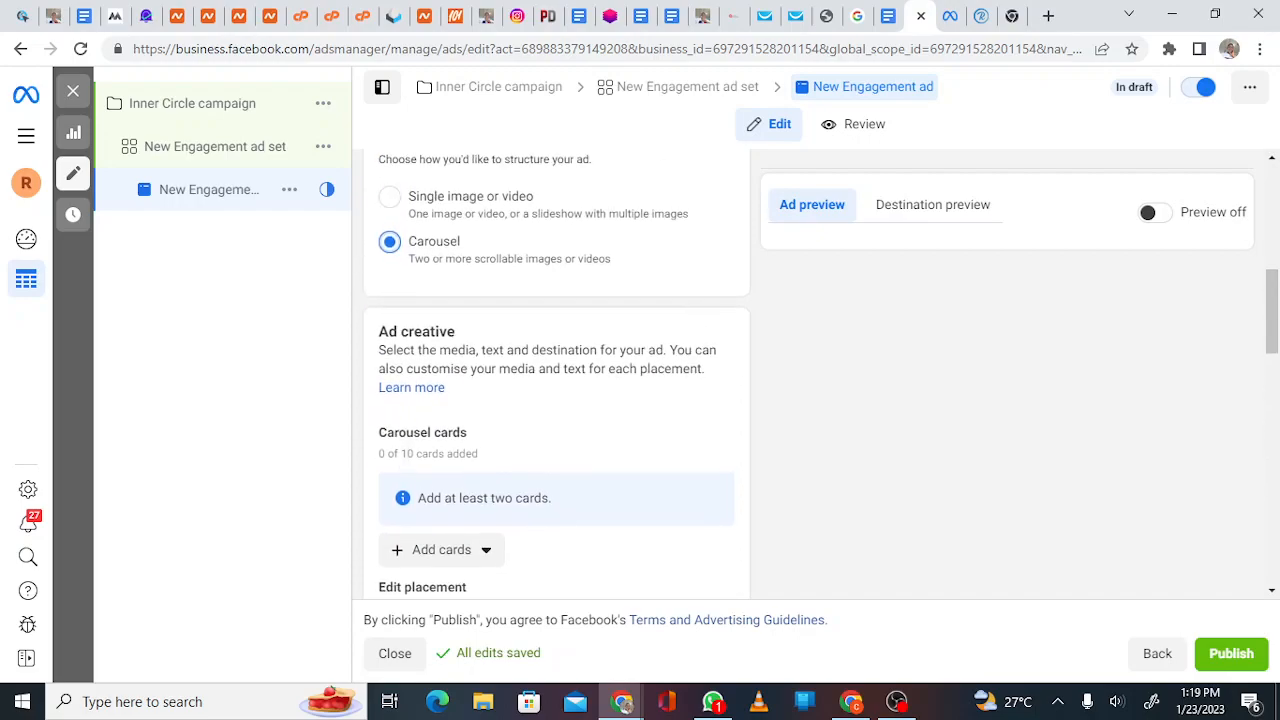
left_click(390, 197)
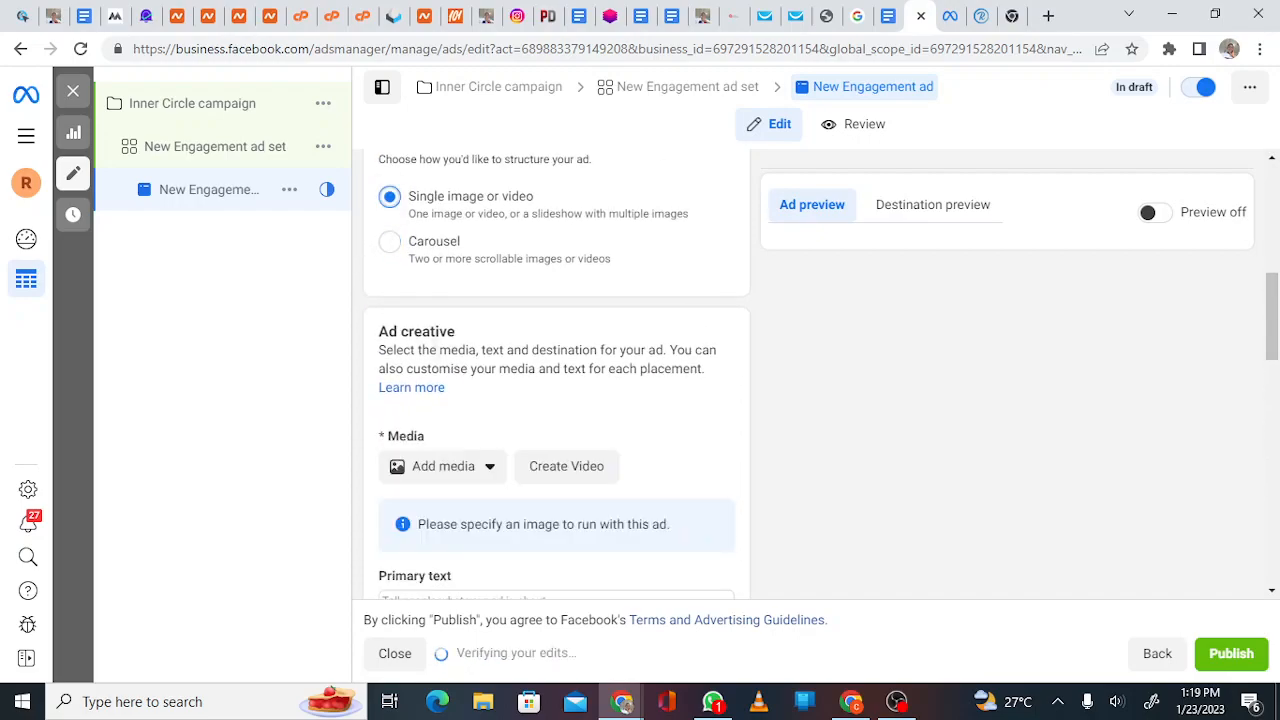
Enter "Inner Circle demonstration" as the ad's primary text
scroll(556, 375, "down", 2)
left_click(556, 434)
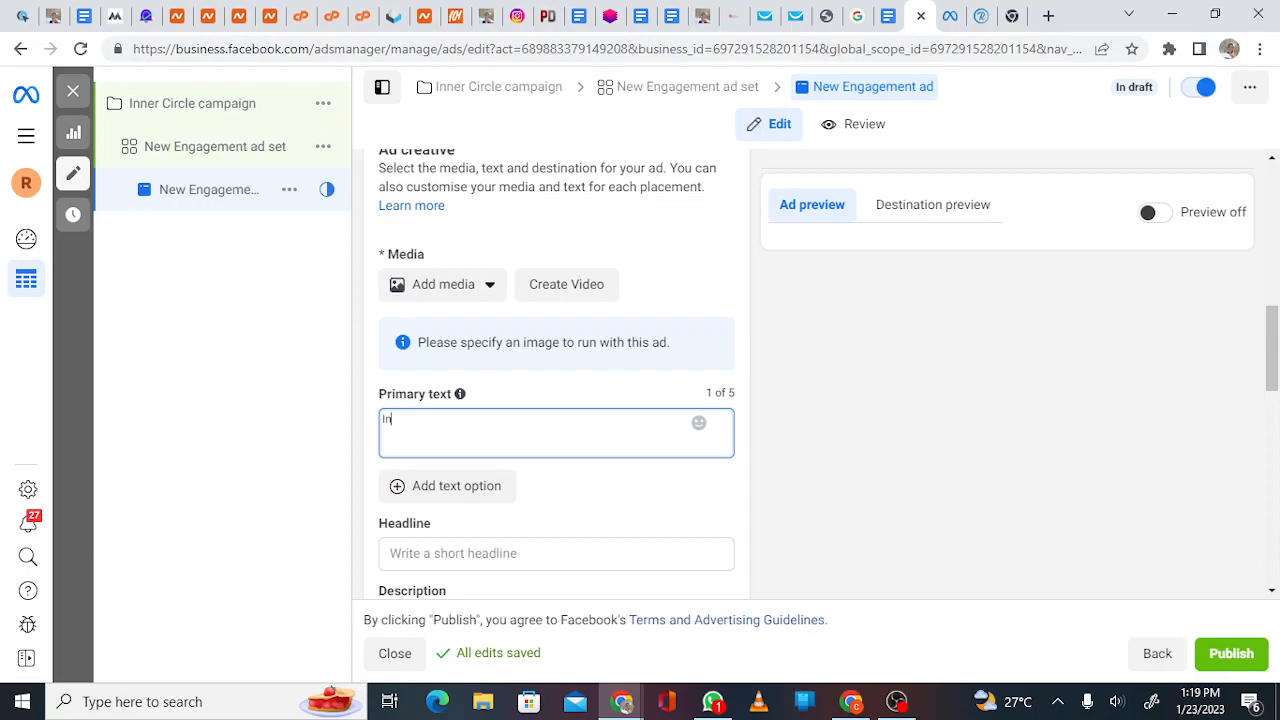
type("Inner Ci")
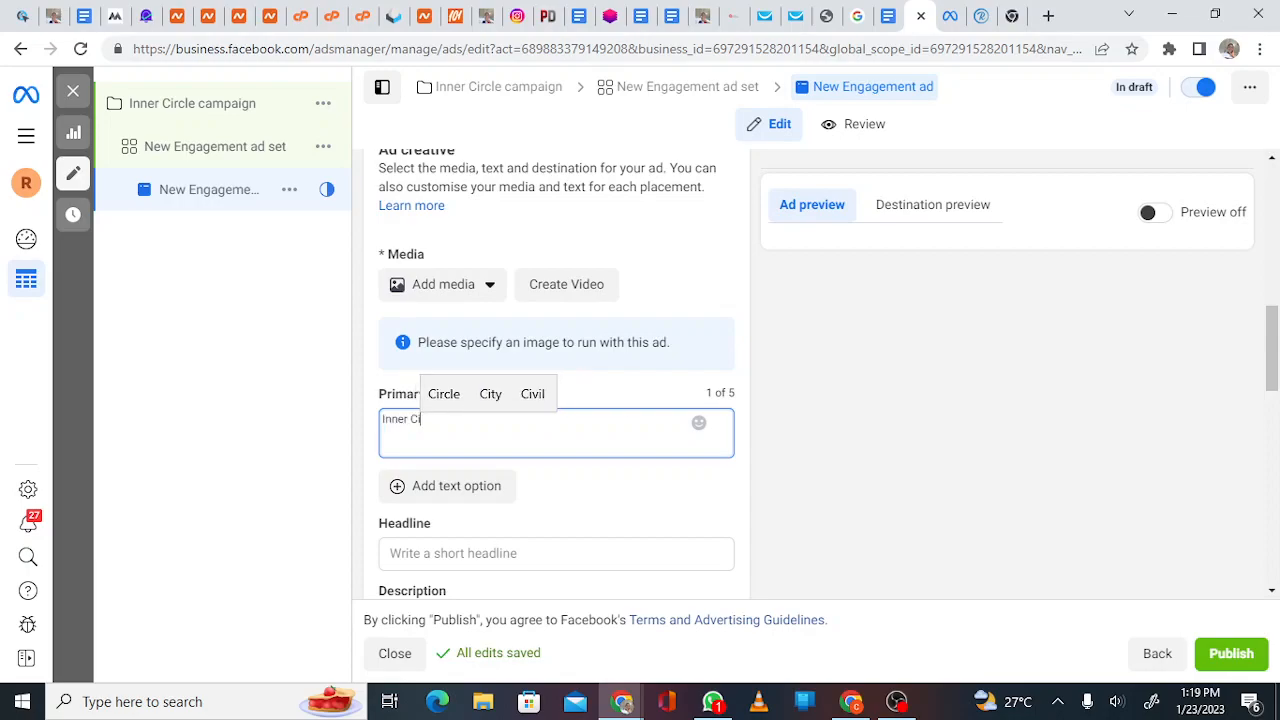
type("rcle demo")
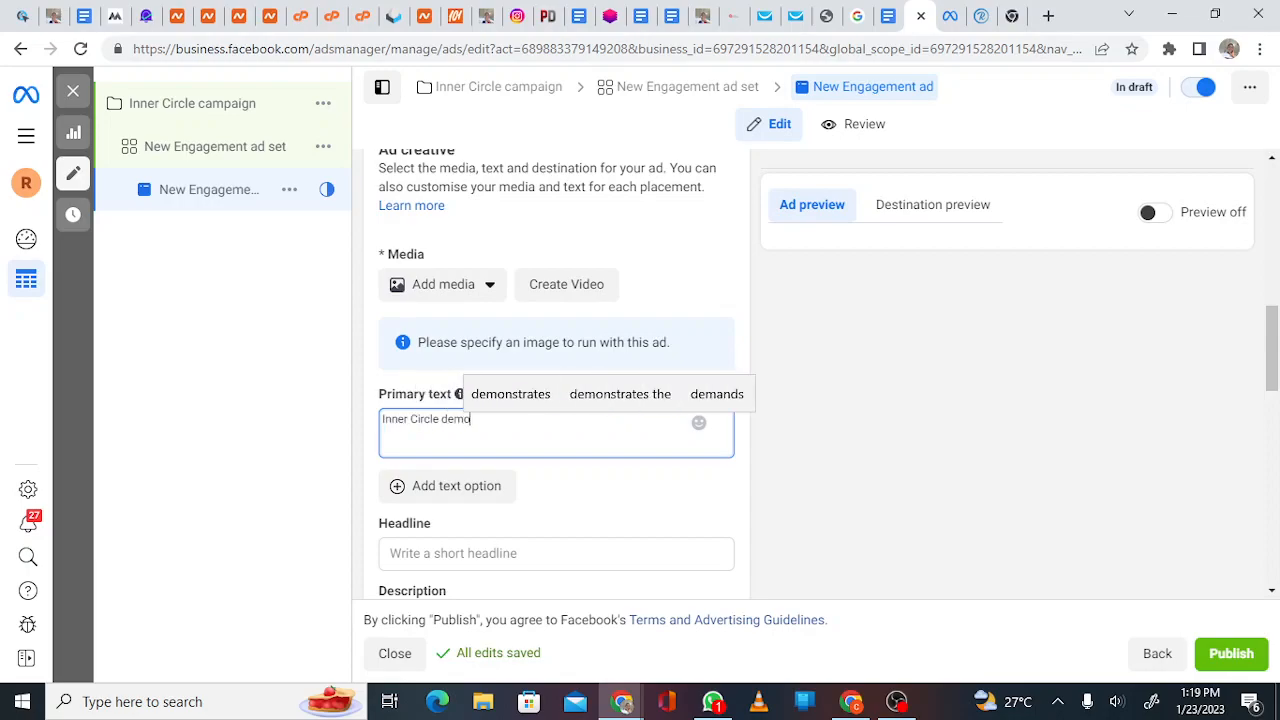
type("nstration")
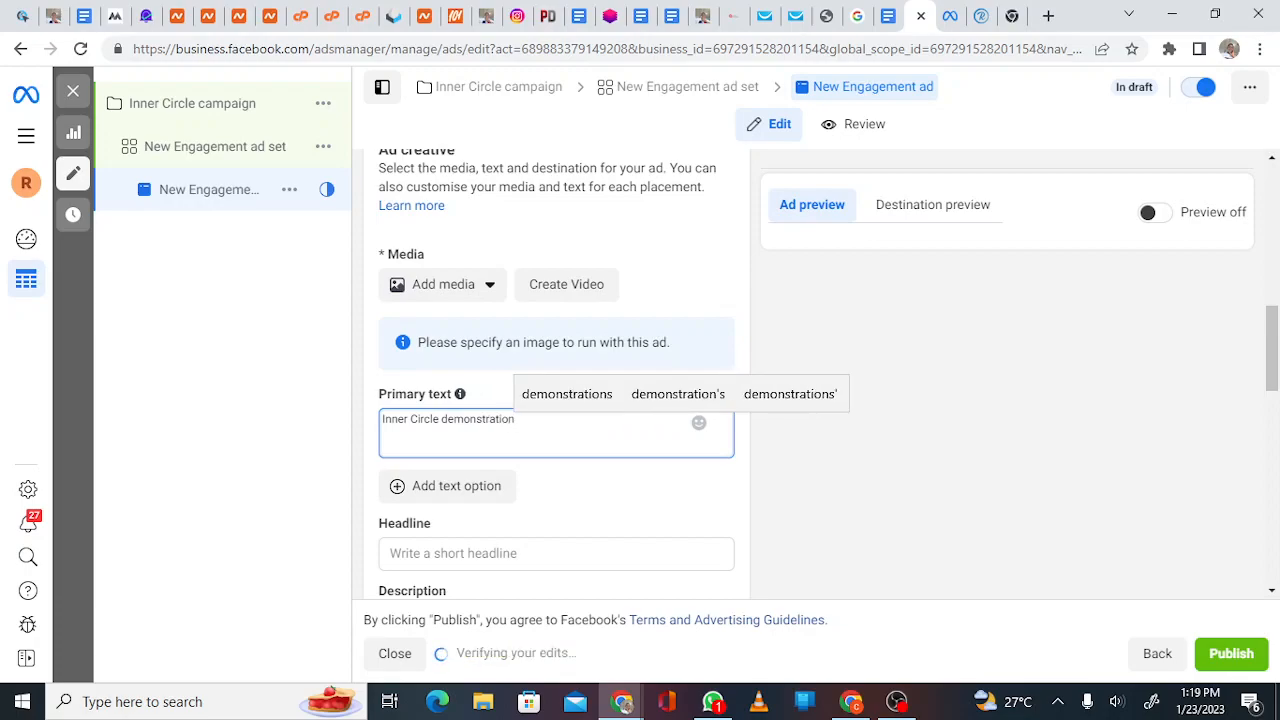
Add the 640 × 640 Business Day newspaper image from the Instagram images to the ad, keeping the original crops for all placements
left_click(443, 285)
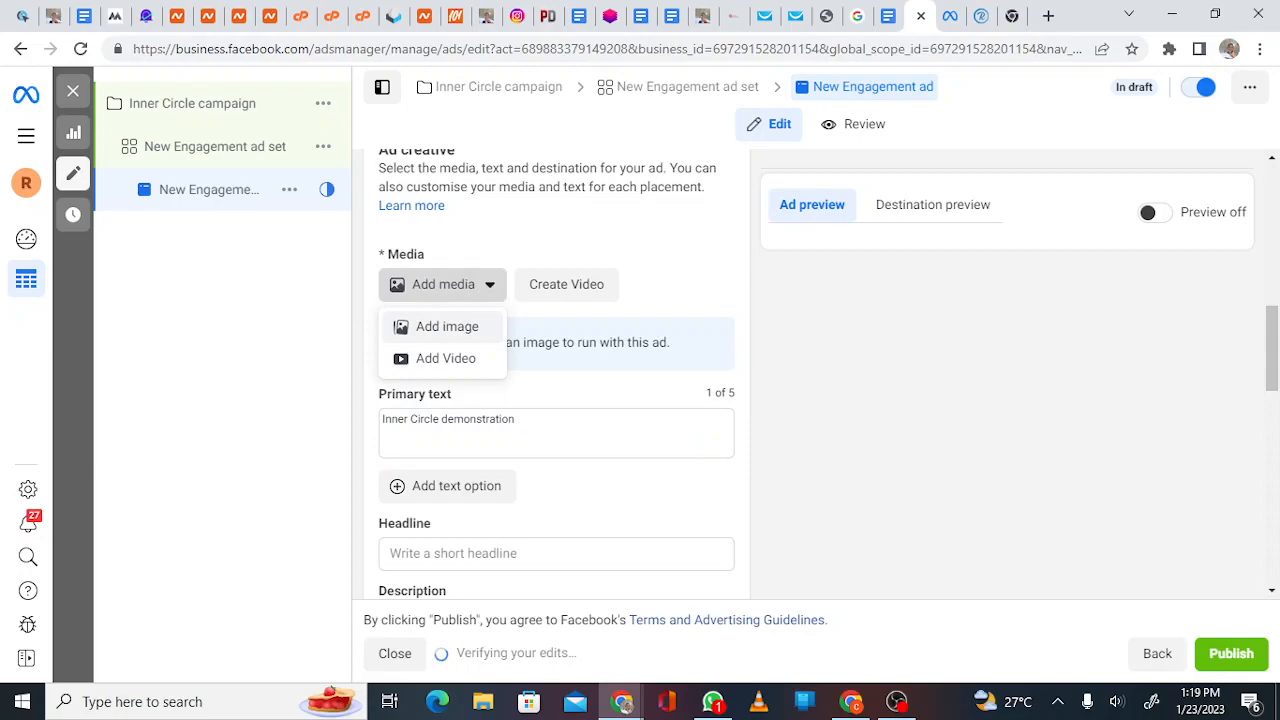
left_click(447, 326)
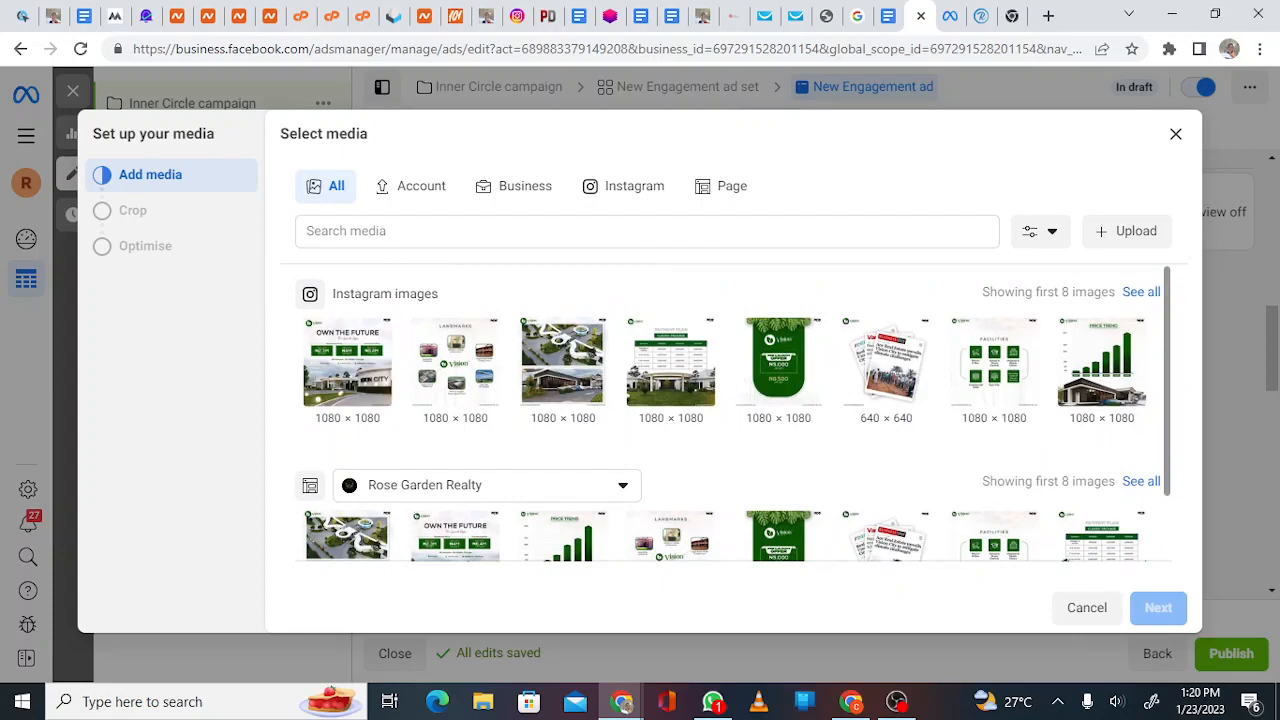
left_click(886, 362)
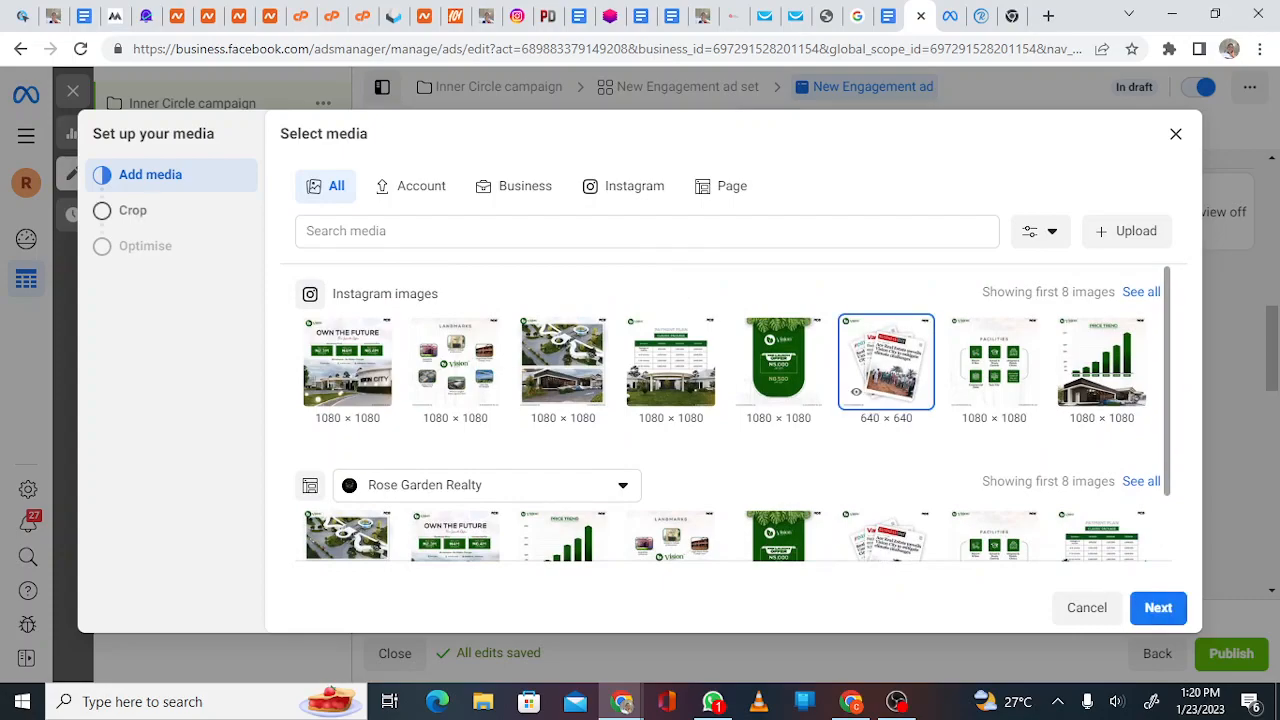
left_click(1158, 607)
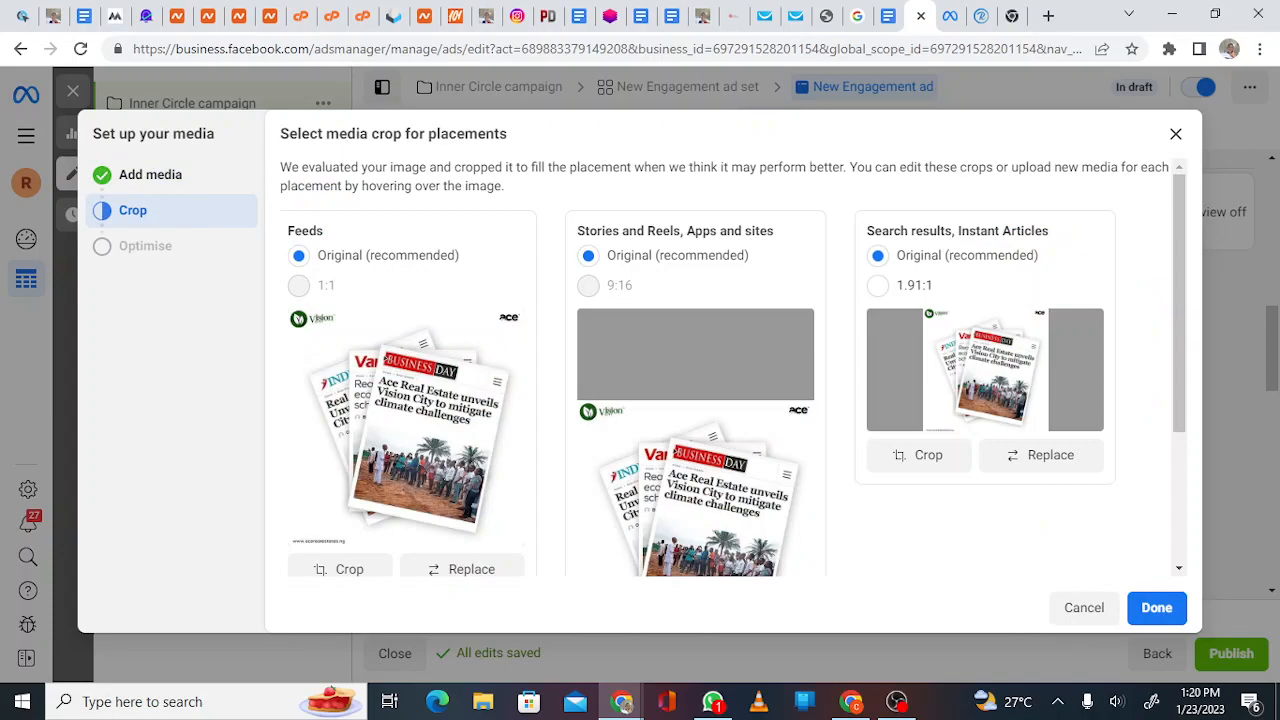
scroll(720, 370, "down", 2)
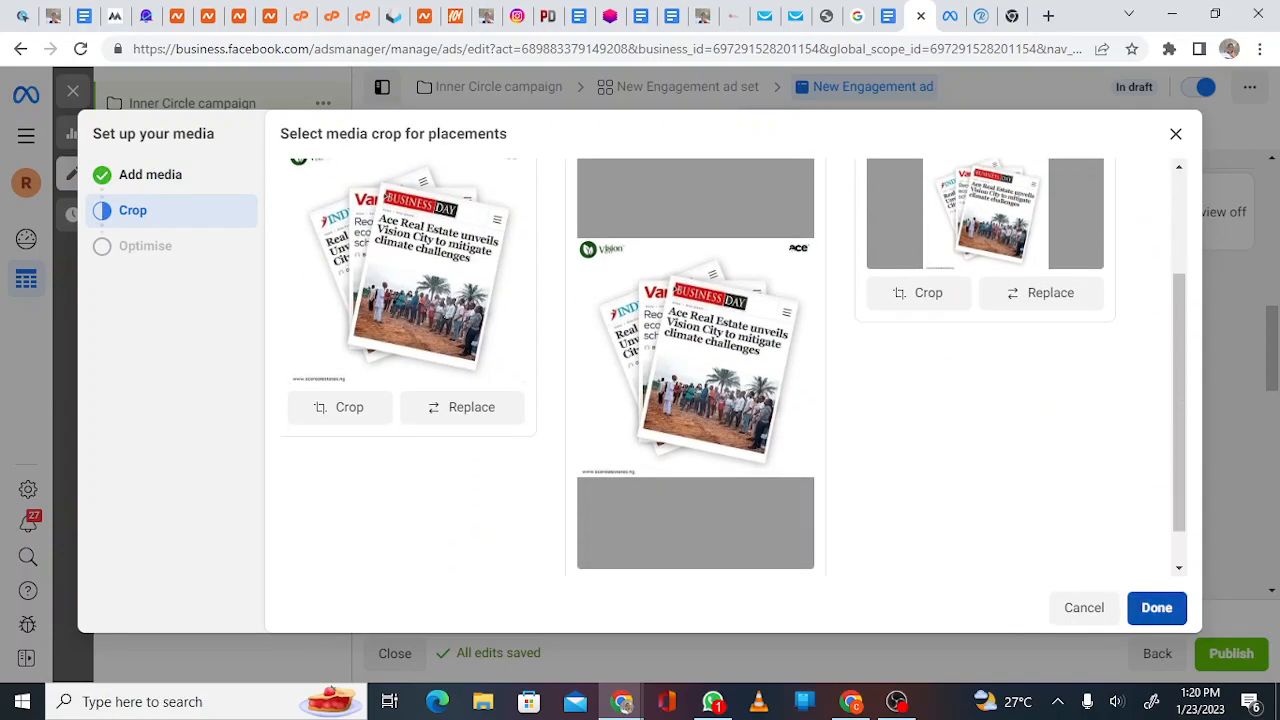
left_click(1157, 607)
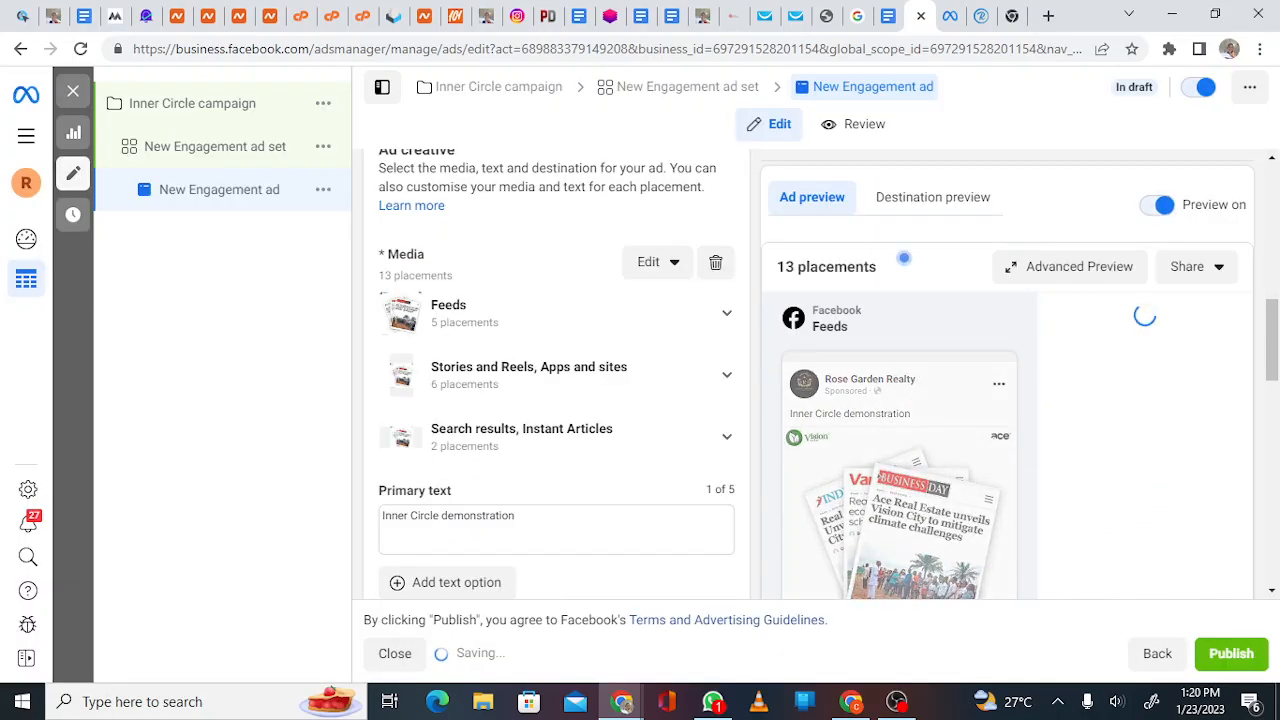
Enter "Contact Today" as the ad's headline
scroll(556, 380, "down", 3)
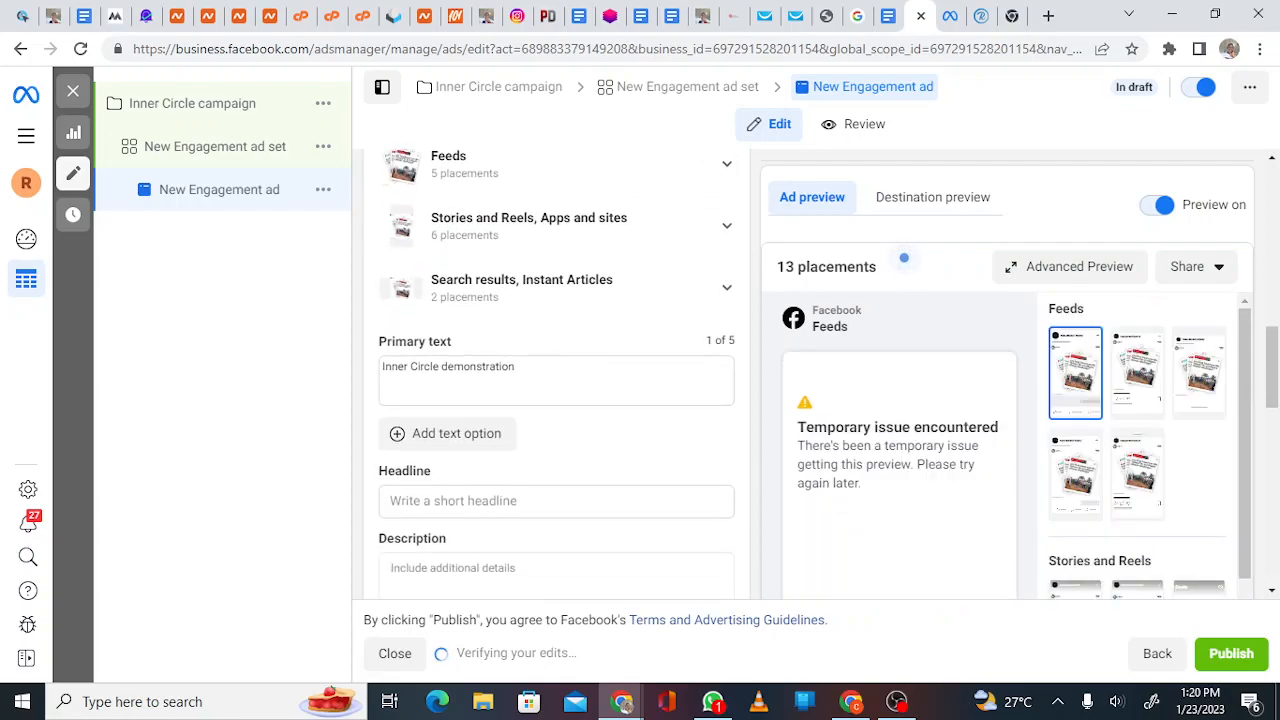
scroll(556, 380, "down", 1)
scroll(556, 380, "up", 1)
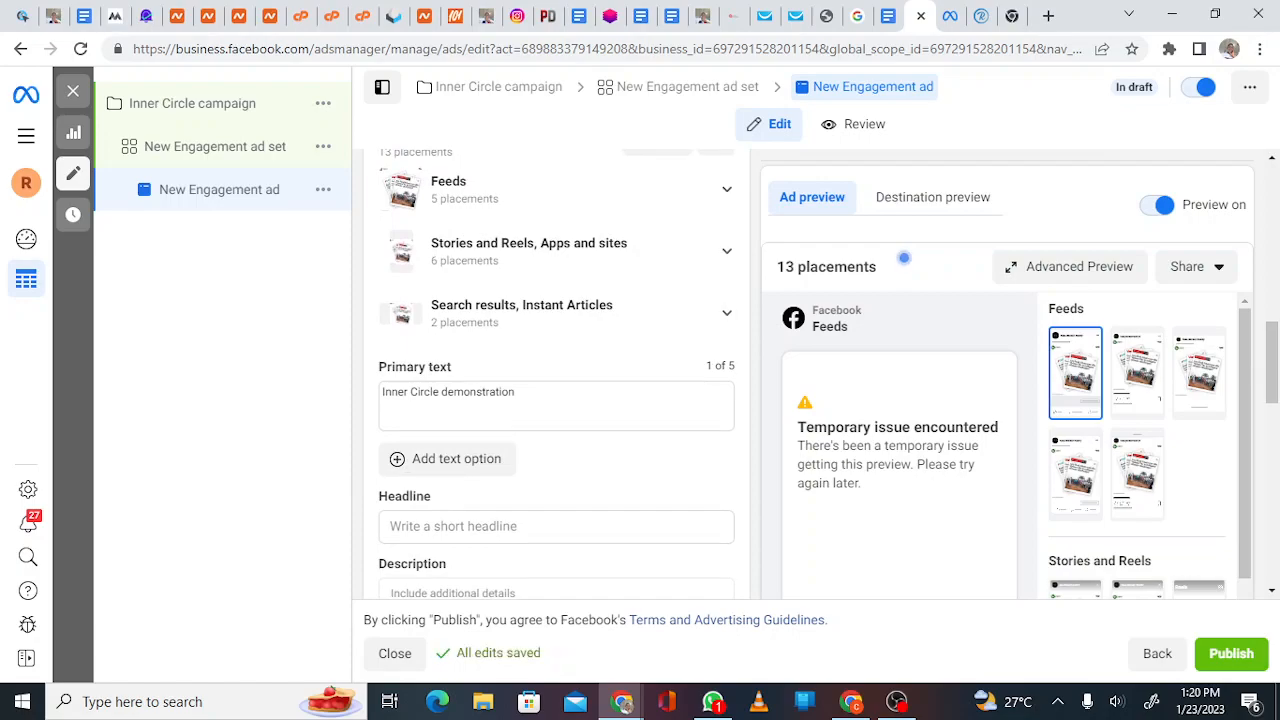
scroll(557, 373, "down", 3)
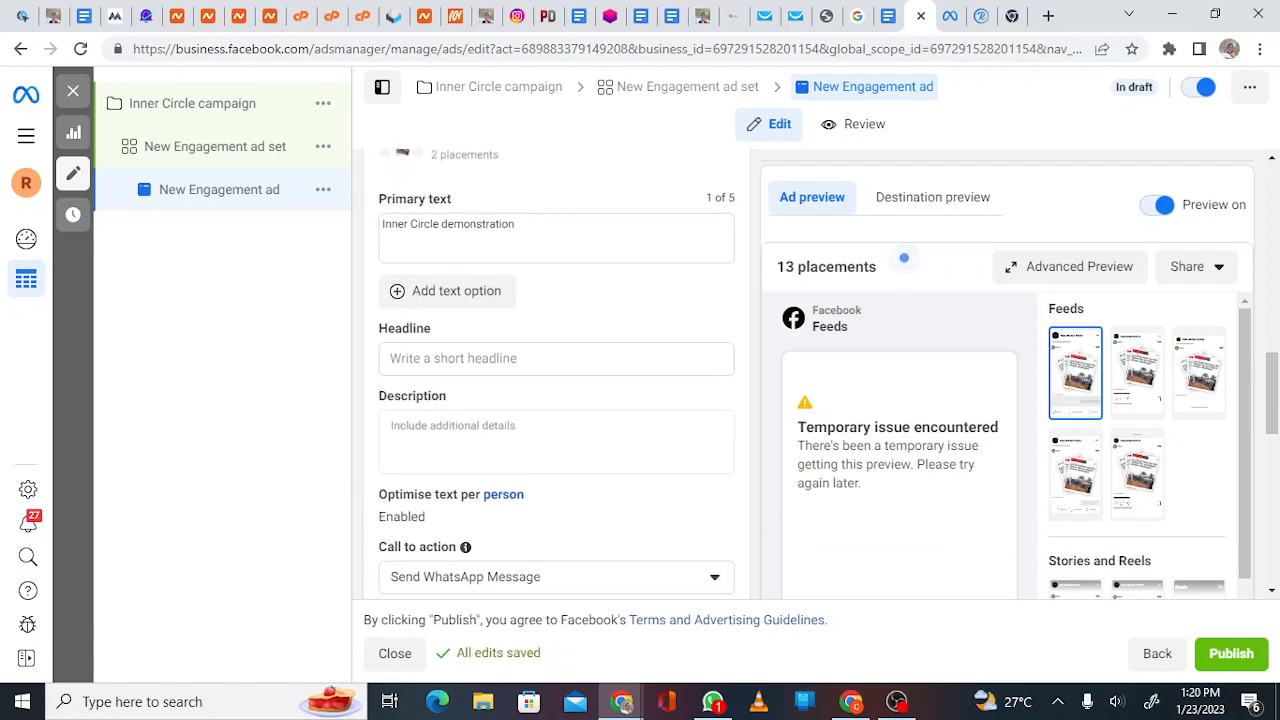
left_click(433, 361)
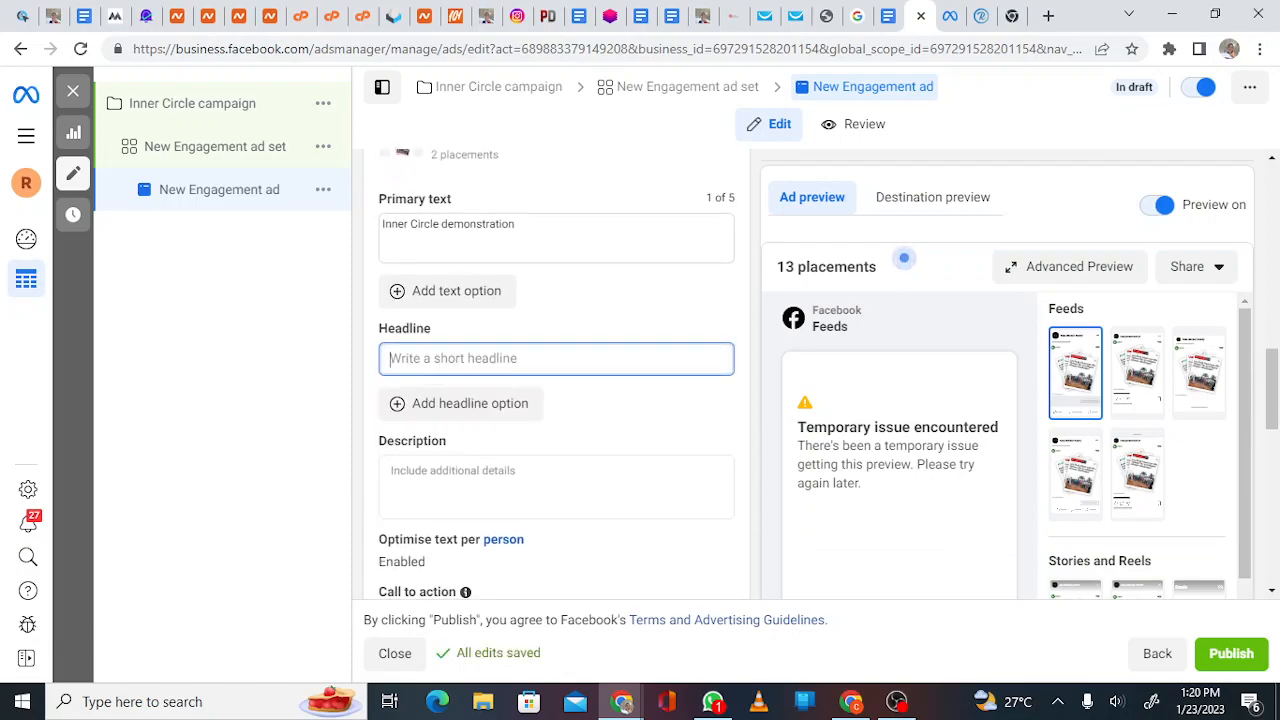
type("Contact")
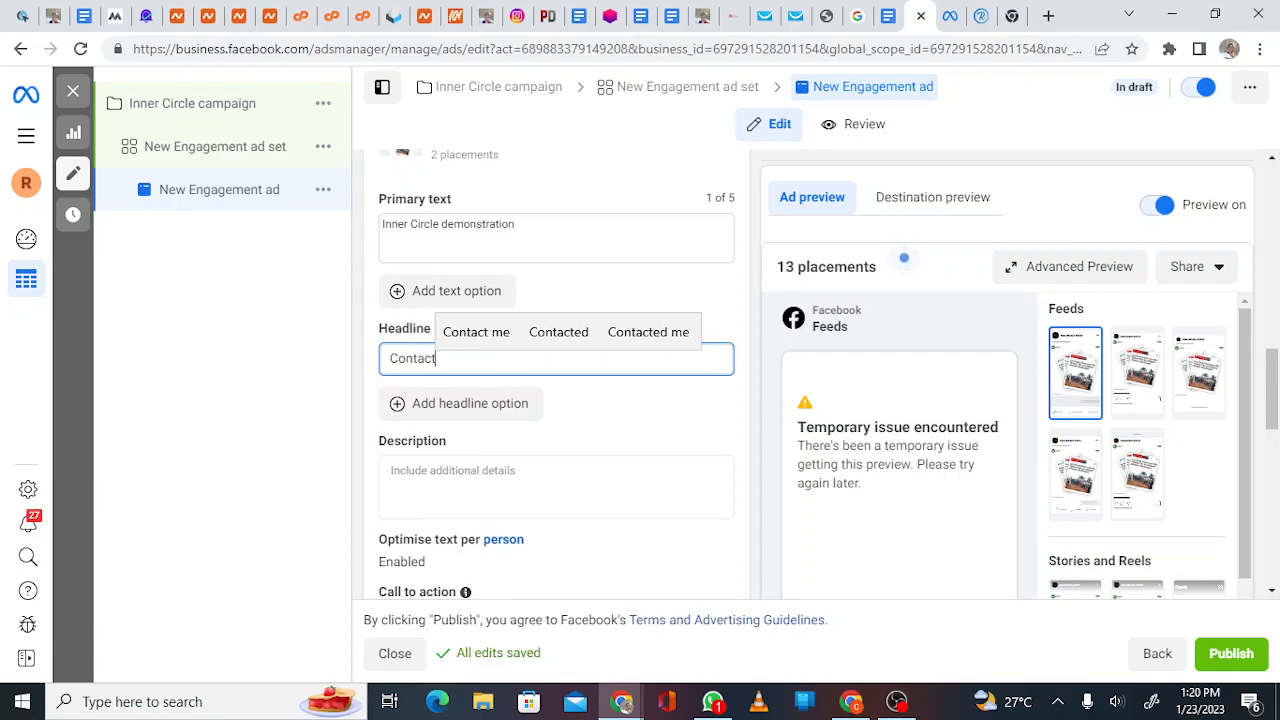
type(" Today")
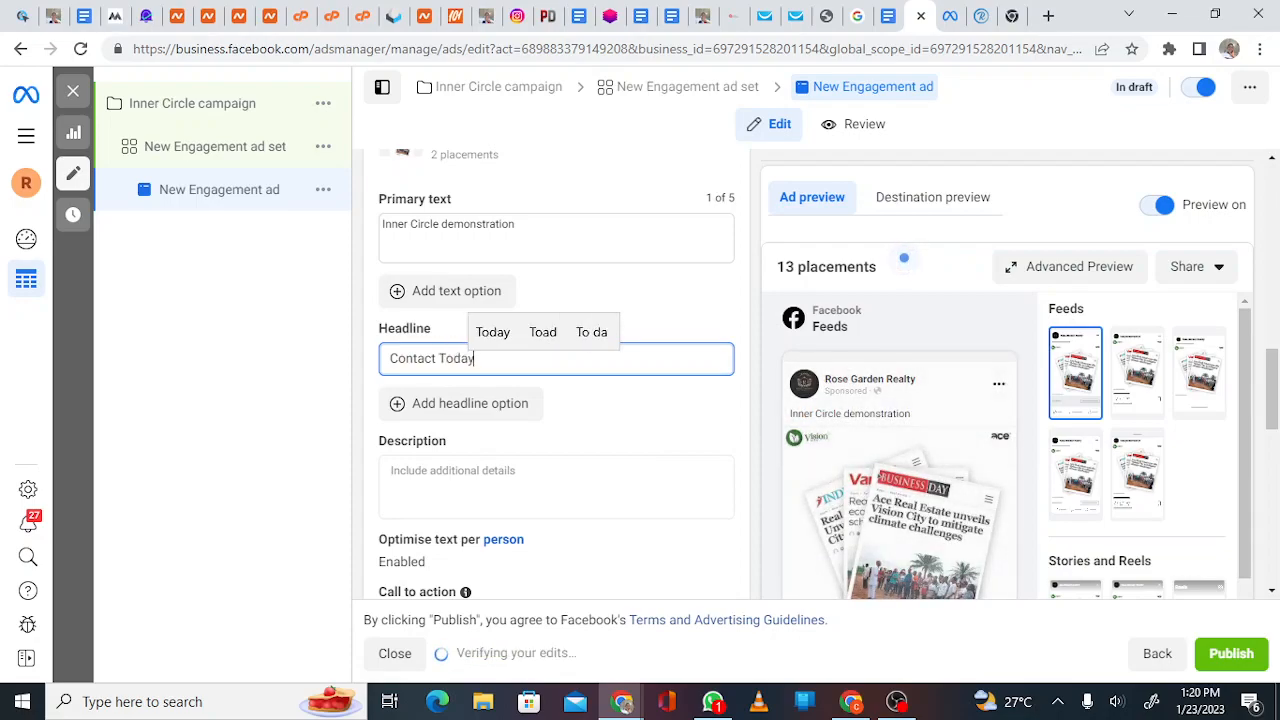
Replace the ad's headline with "Message us today to secure your piece of the"
key("BackSpace")
key("BackSpace")
key("BackSpace")
key("BackSpace")
key("BackSpace")
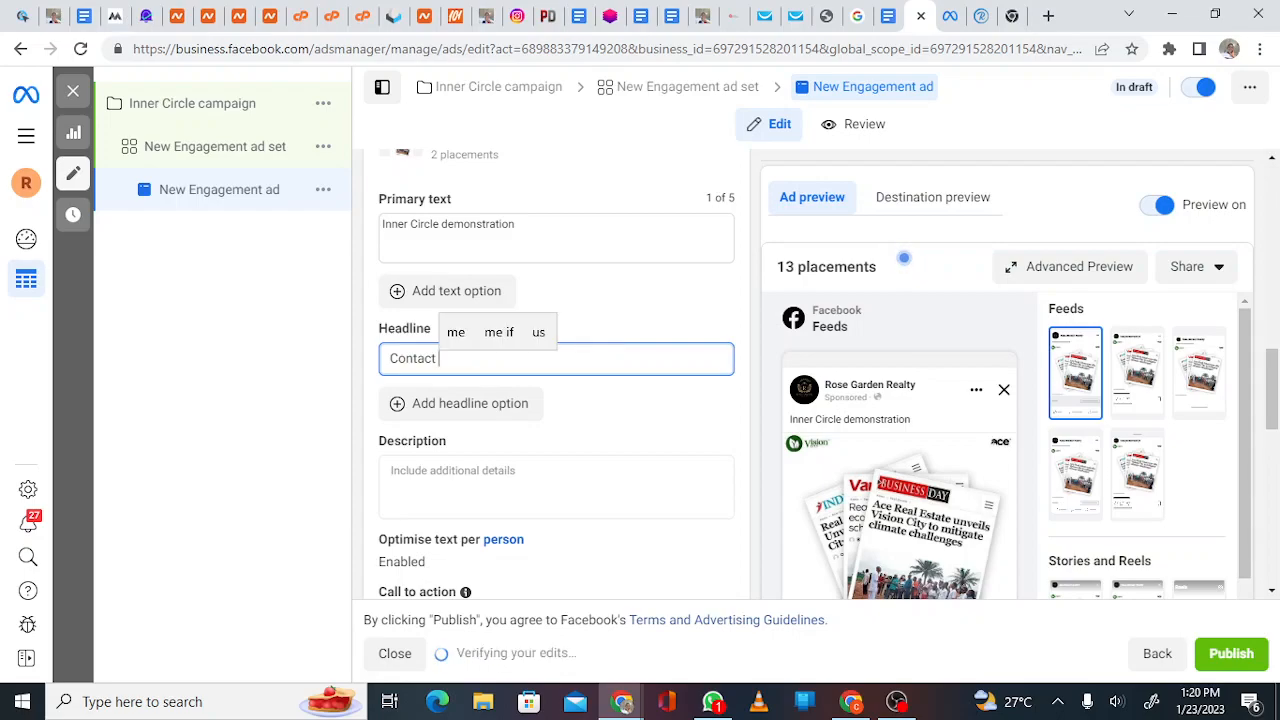
key("BackSpace")
key("BackSpace")
key("BackSpace")
key("BackSpace")
type("I")
key("BackSpace")
type("Messsa")
key("BackSpace")
key("BackSpace")
type("age ")
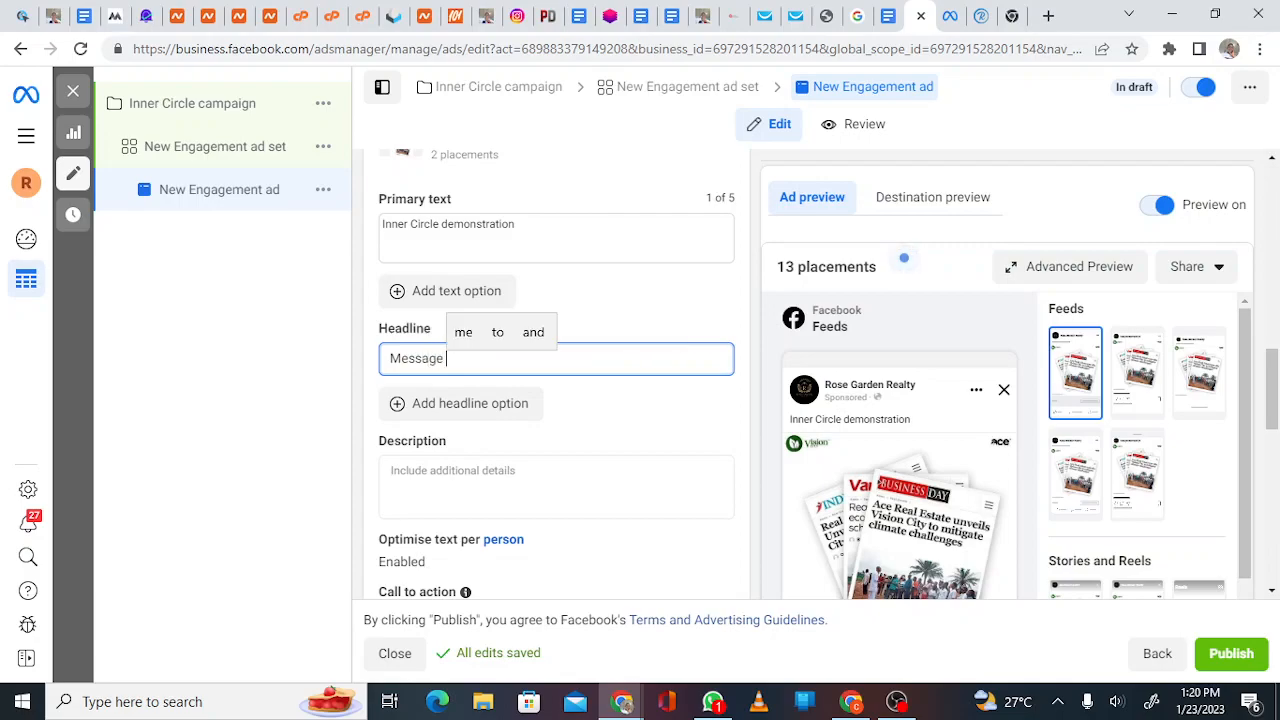
type("us")
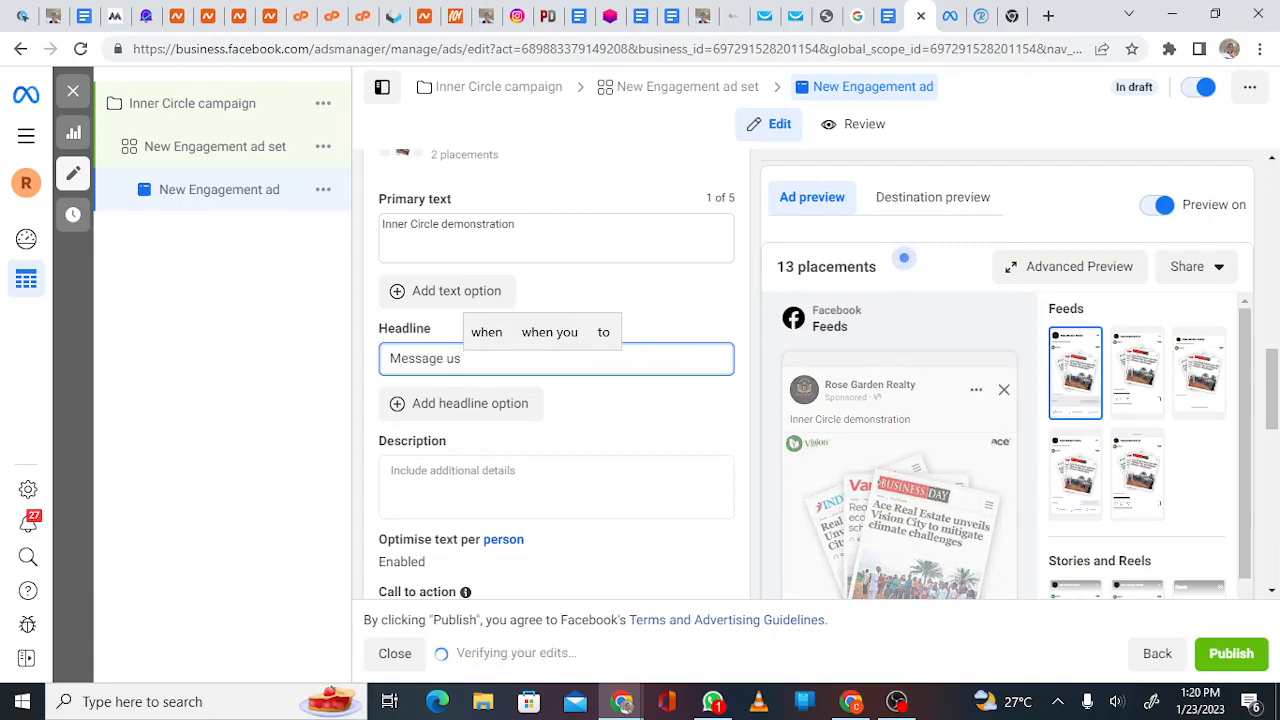
type(" tod")
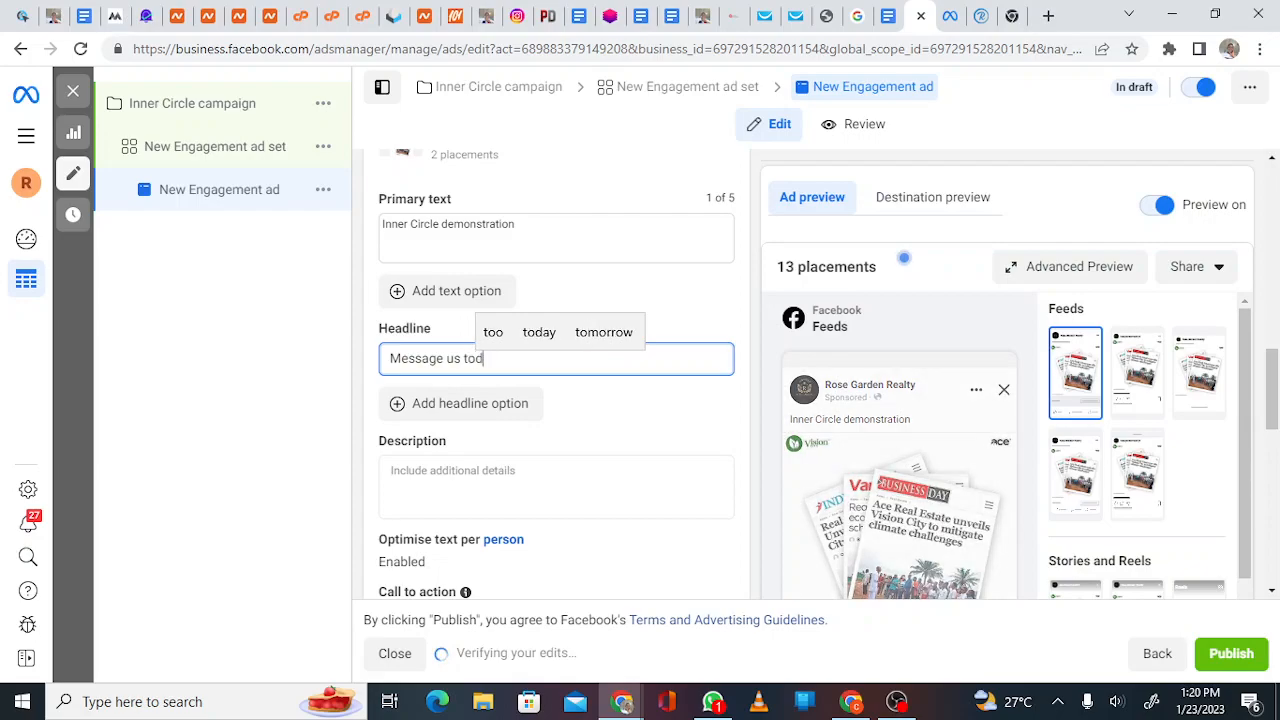
type("ay to")
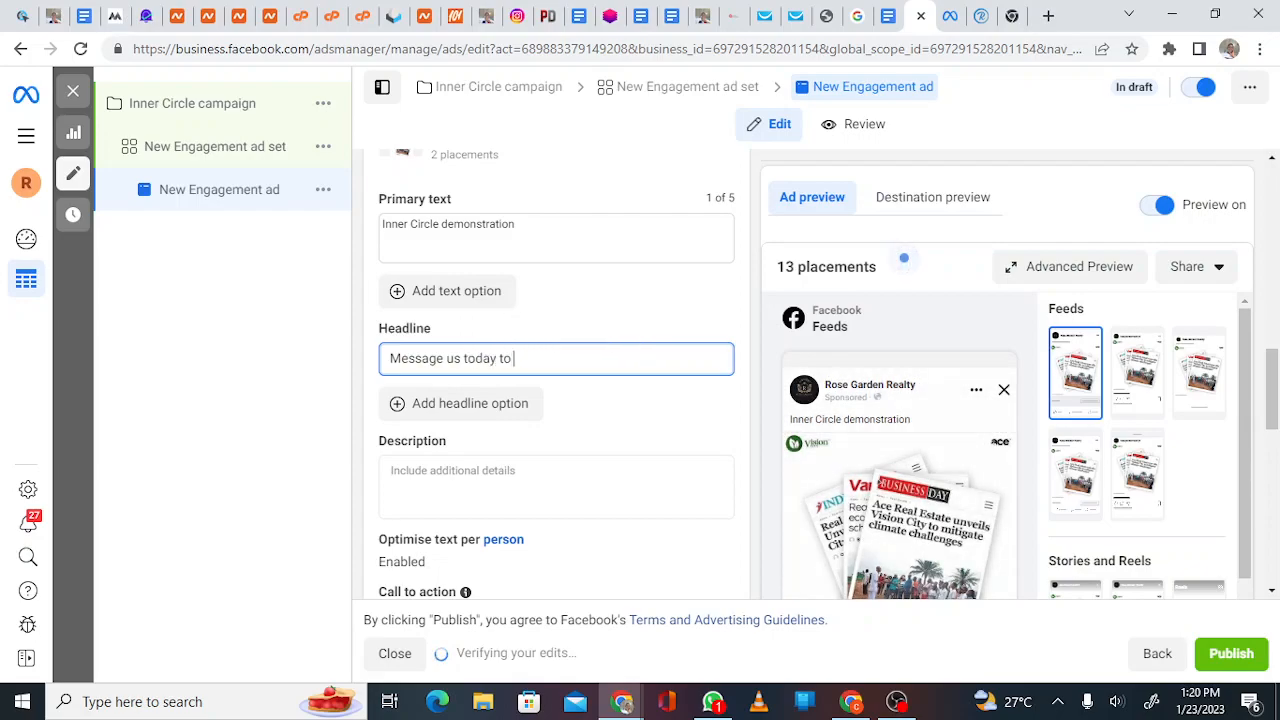
type(" secure")
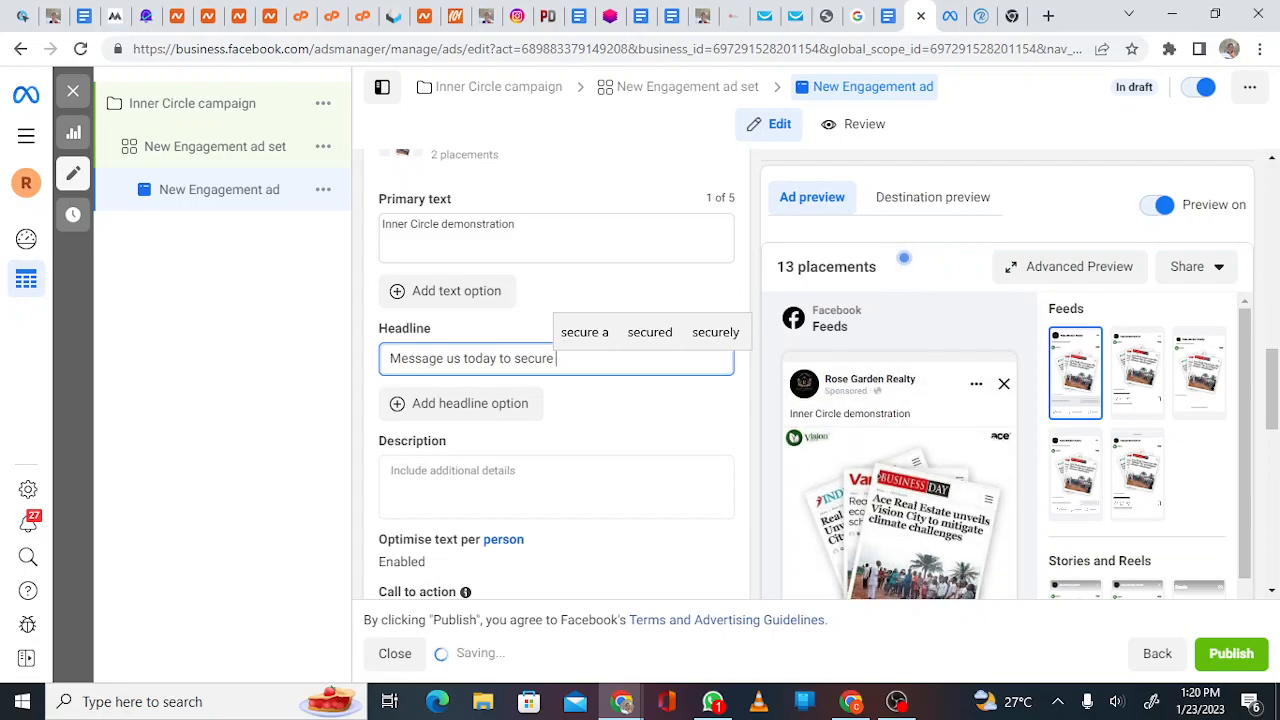
type(" you")
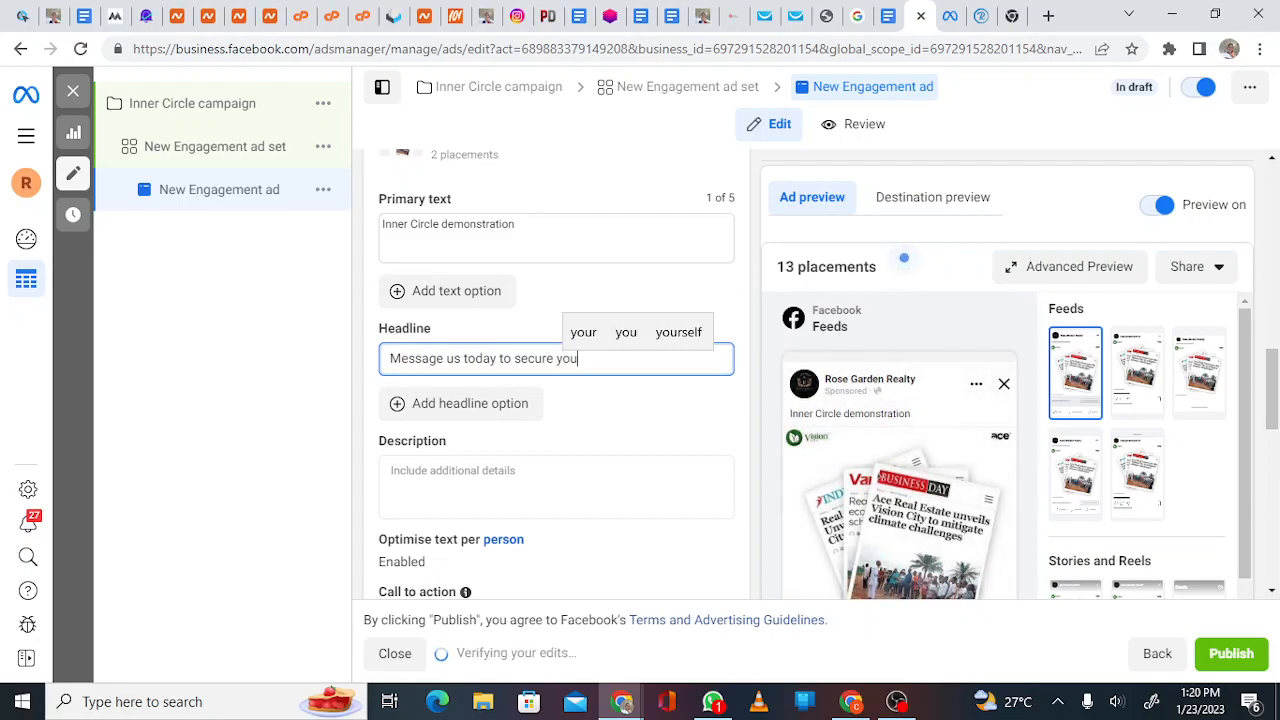
type("r piece ")
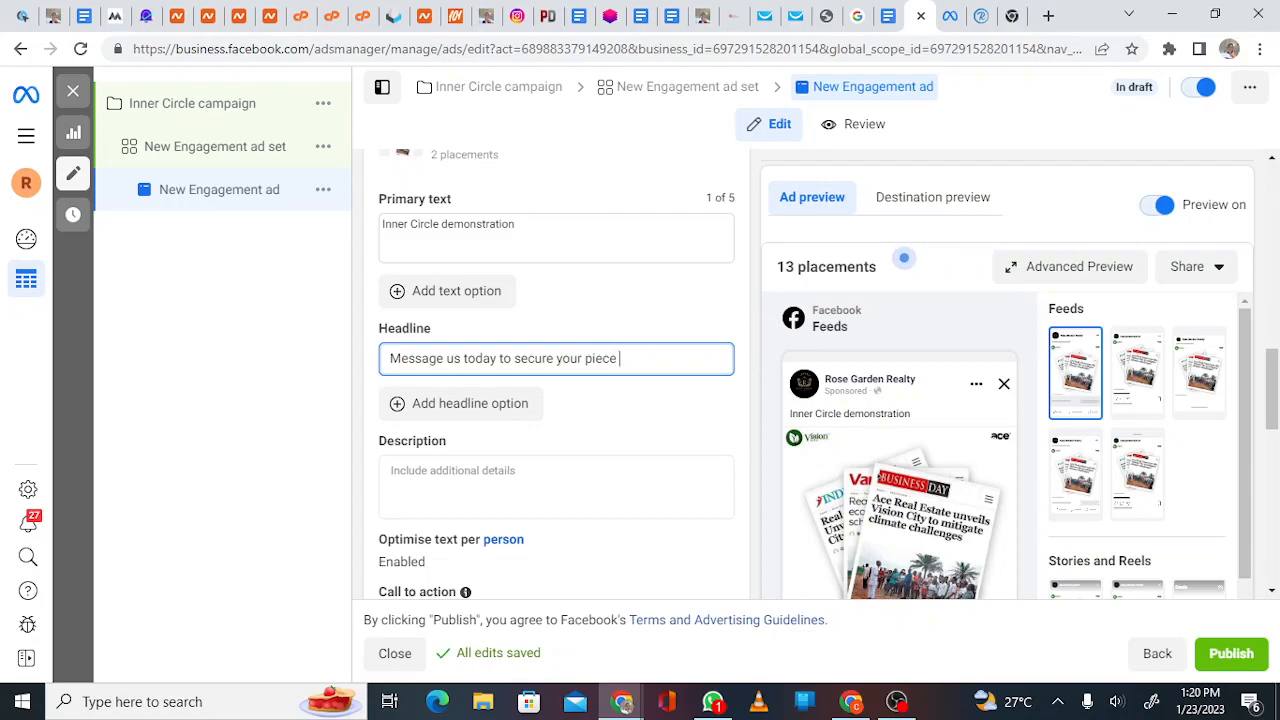
type("of the")
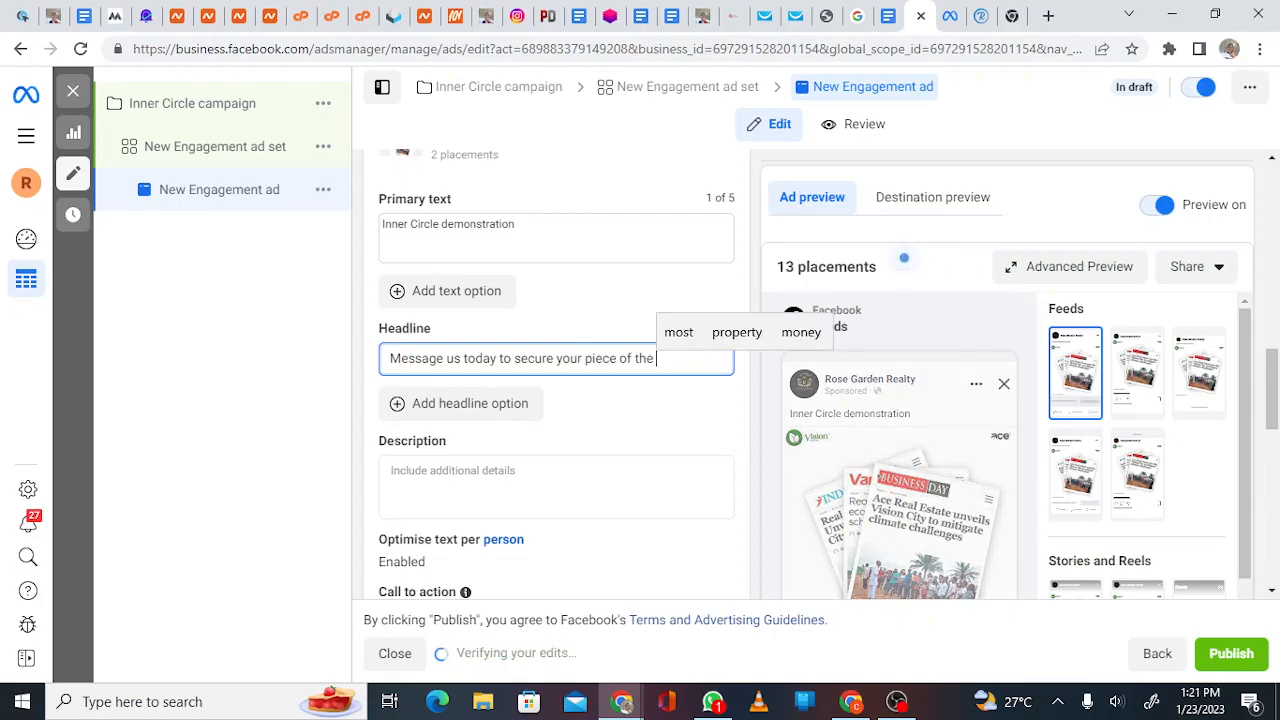
Clear the ad's headline and enter "Get In Touch To Secure Your Unit" instead
key("BackSpace")
key("BackSpace")
key("BackSpace")
key("BackSpace")
key("BackSpace")
key("BackSpace")
key("BackSpace")
key("BackSpace")
key("BackSpace")
key("BackSpace")
key("BackSpace")
key("BackSpace")
key("BackSpace")
key("BackSpace")
key("BackSpace")
key("BackSpace")
key("BackSpace")
key("BackSpace")
key("BackSpace")
key("BackSpace")
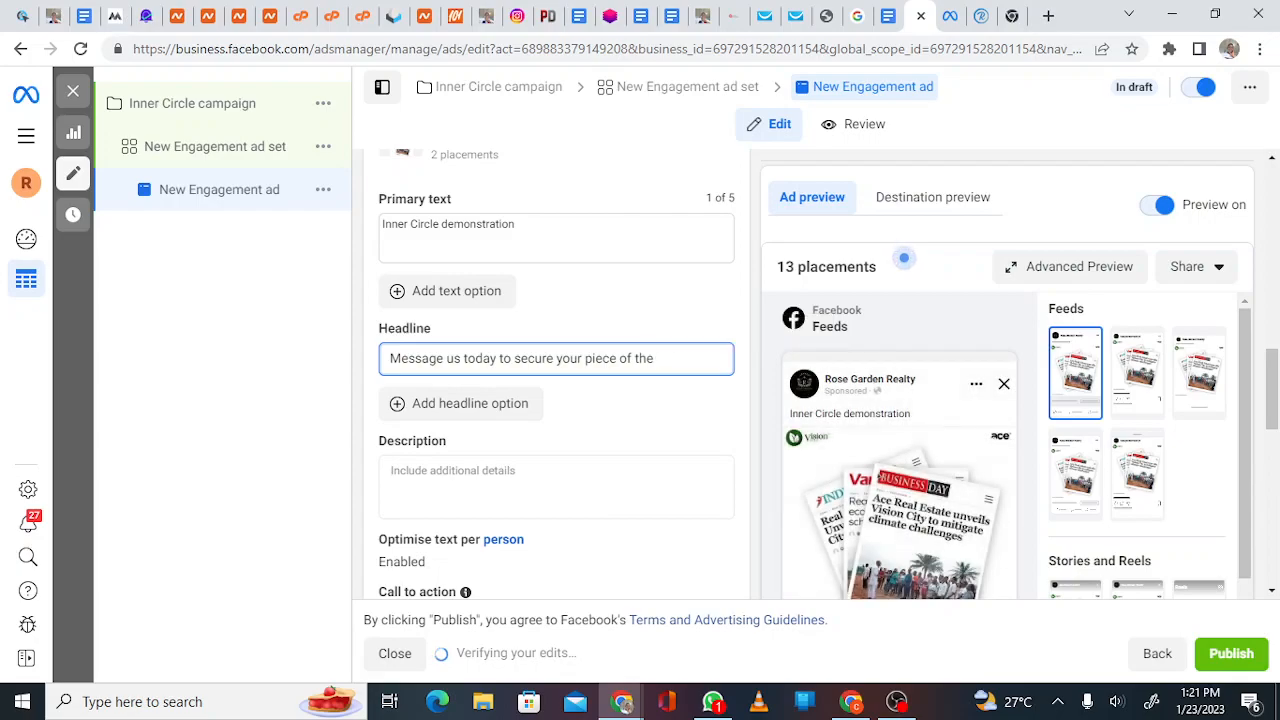
key("BackSpace")
key("BackSpace")
key("BackSpace")
key("BackSpace")
key("BackSpace")
key("BackSpace")
key("BackSpace")
key("BackSpace")
key("BackSpace")
key("BackSpace")
key("BackSpace")
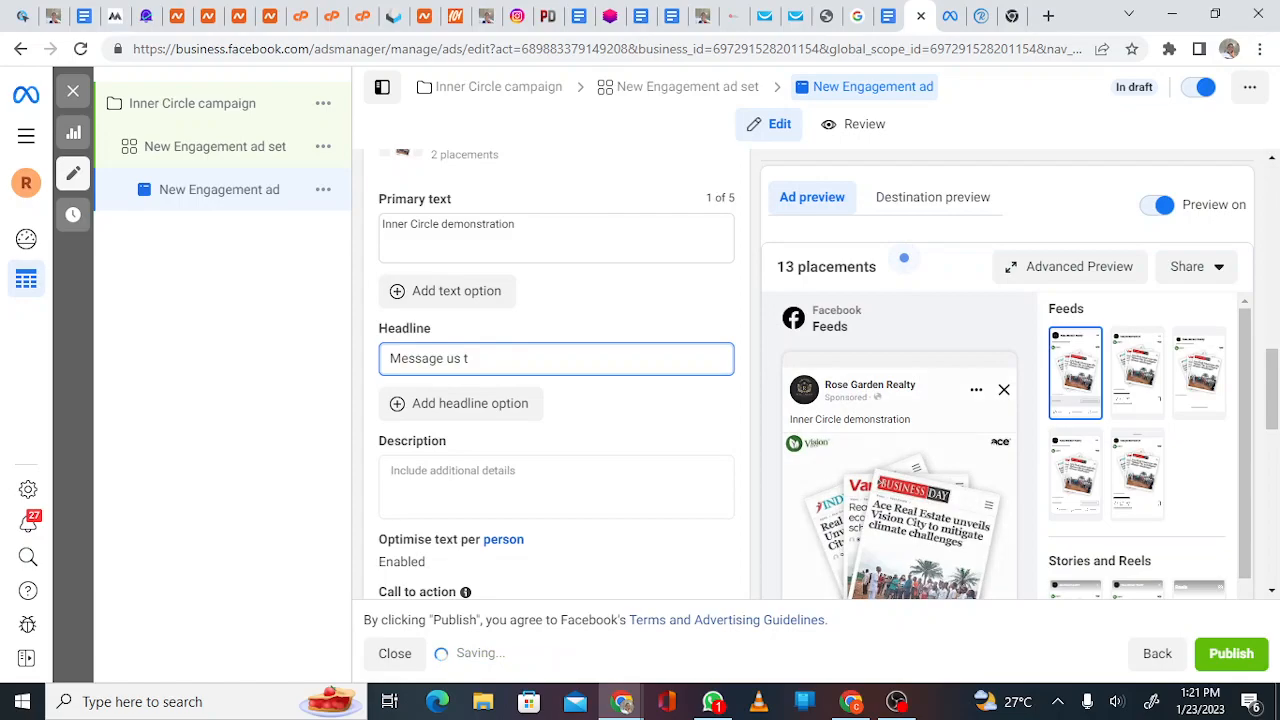
key("BackSpace")
key("BackSpace")
key("BackSpace")
key("BackSpace")
key("BackSpace")
key("BackSpace")
key("BackSpace")
key("BackSpace")
key("BackSpace")
key("BackSpace")
key("BackSpace")
key("BackSpace")
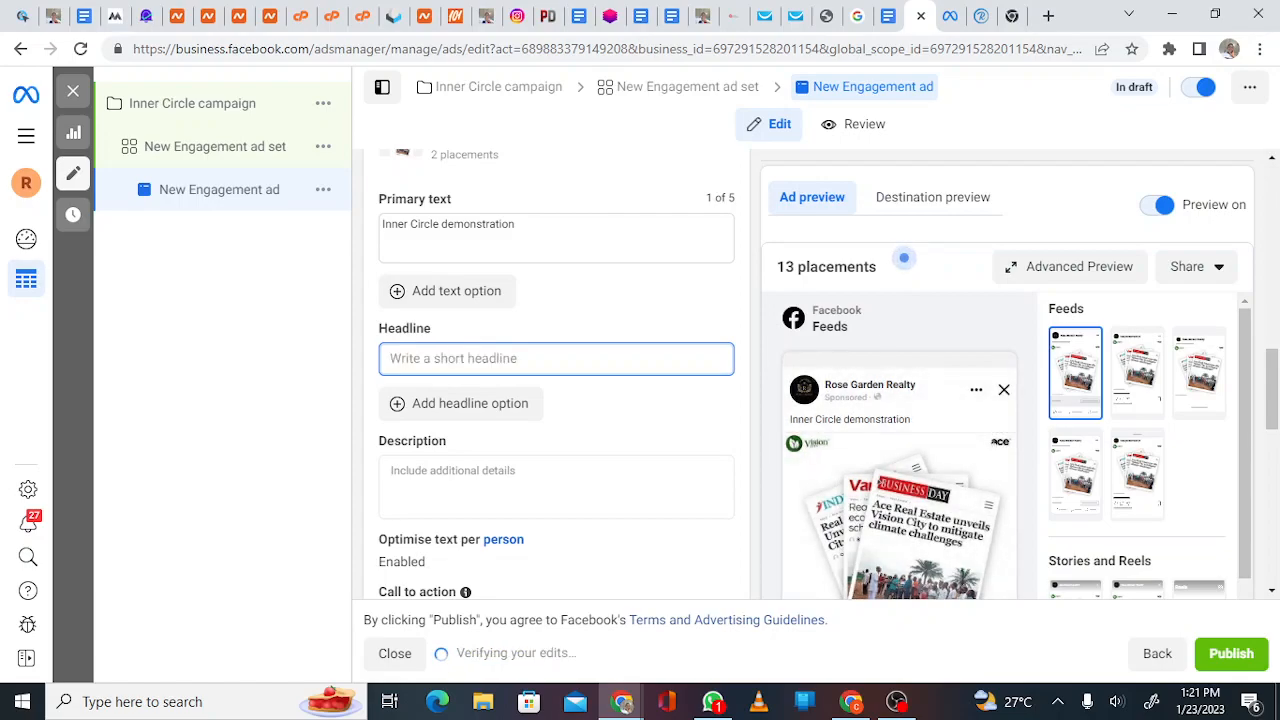
type("Get ")
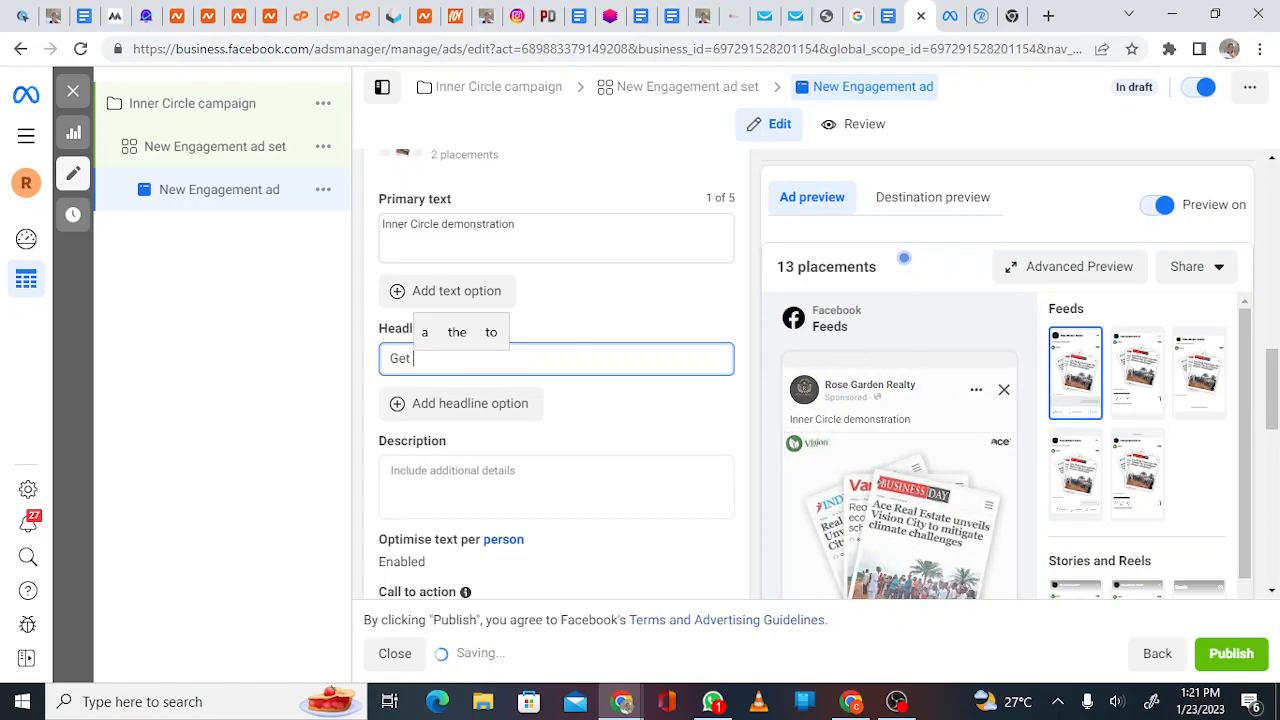
type("In Toach")
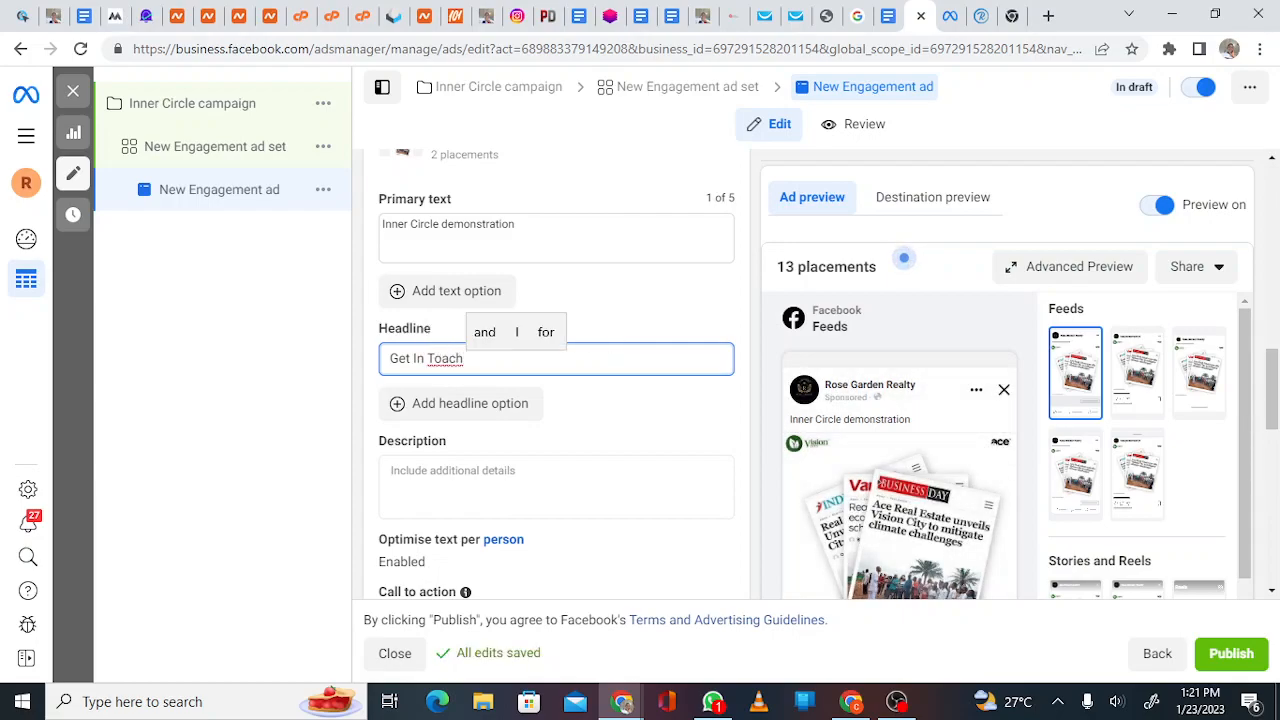
key("BackSpace")
key("BackSpace")
key("BackSpace")
key("BackSpace")
type("uc")
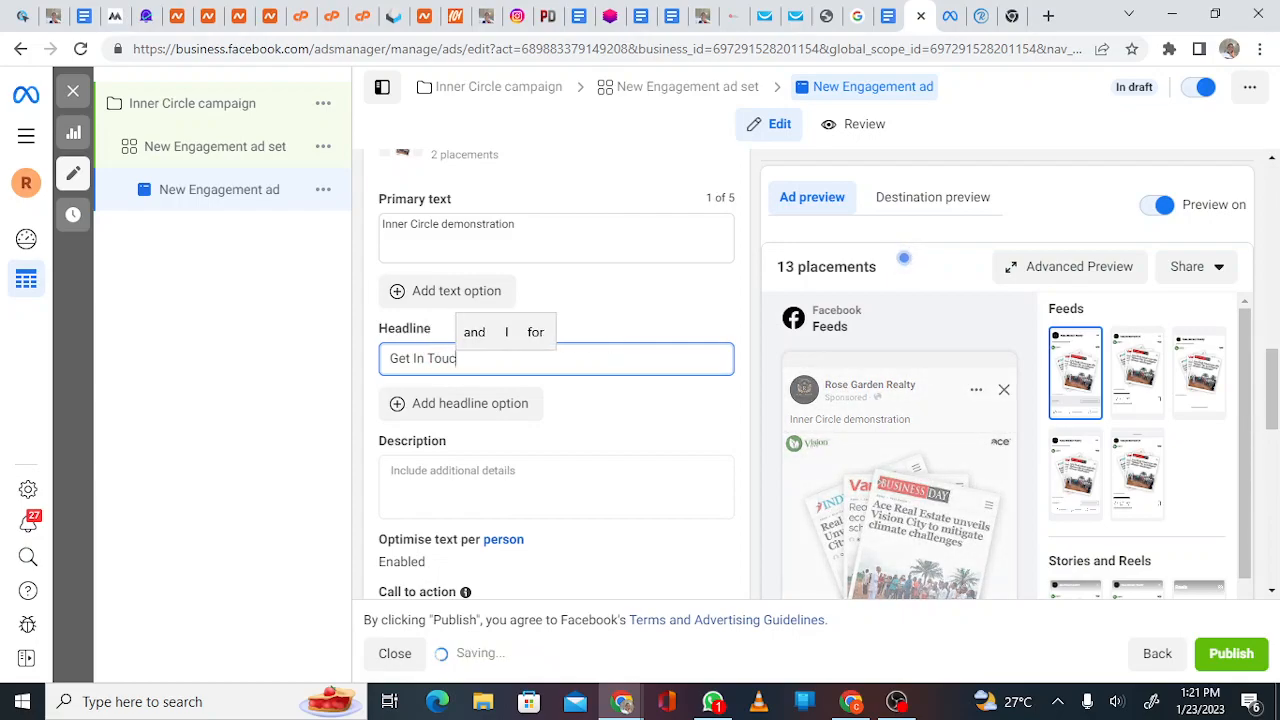
type("g")
key("BackSpace")
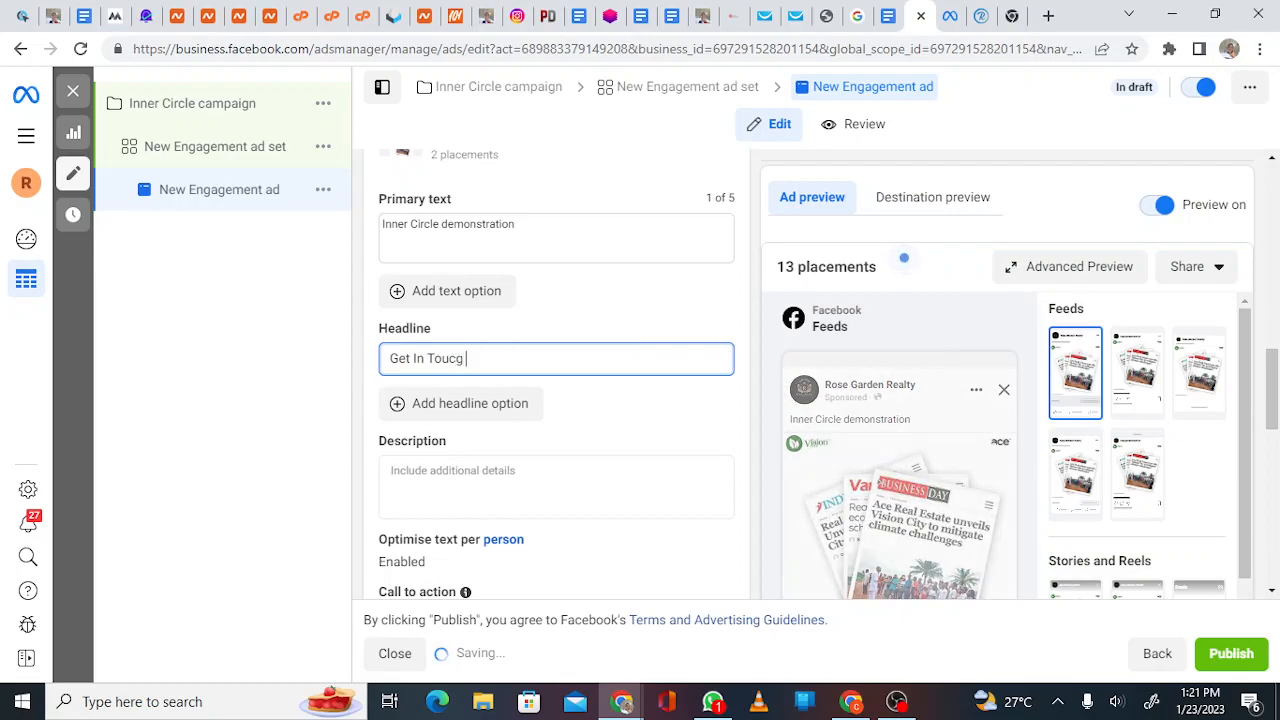
type("h")
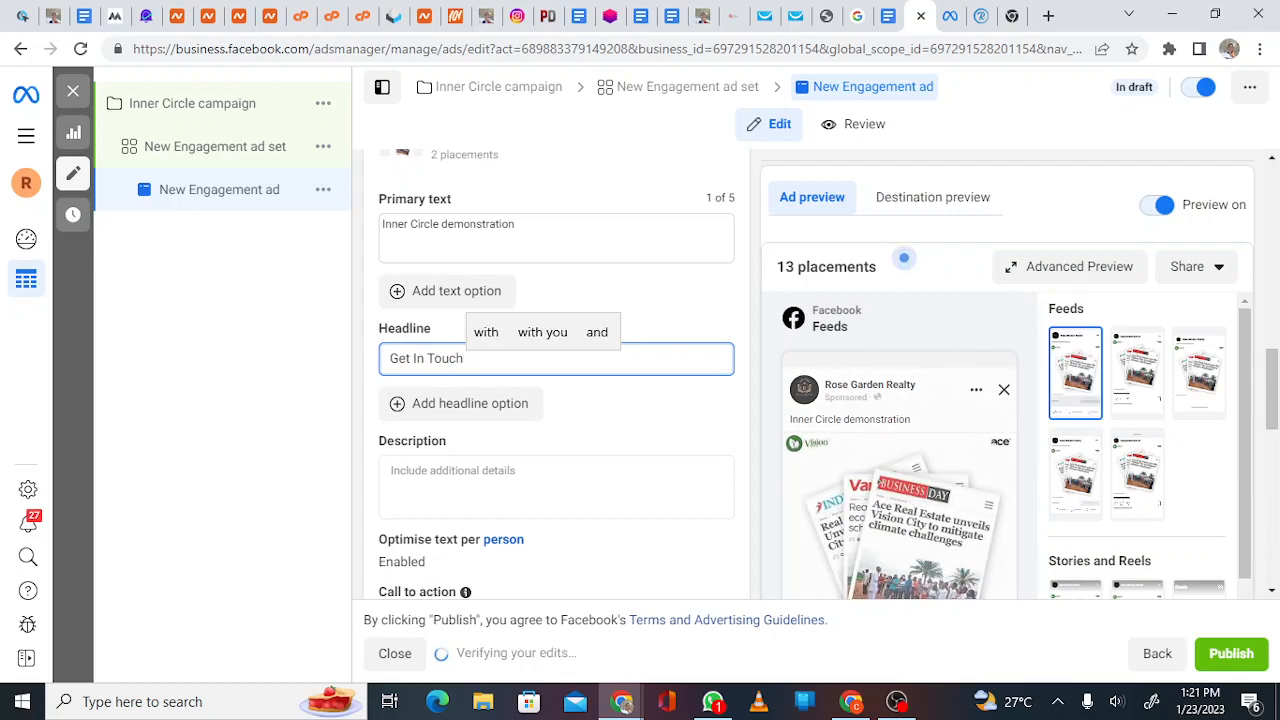
type(" To Sec")
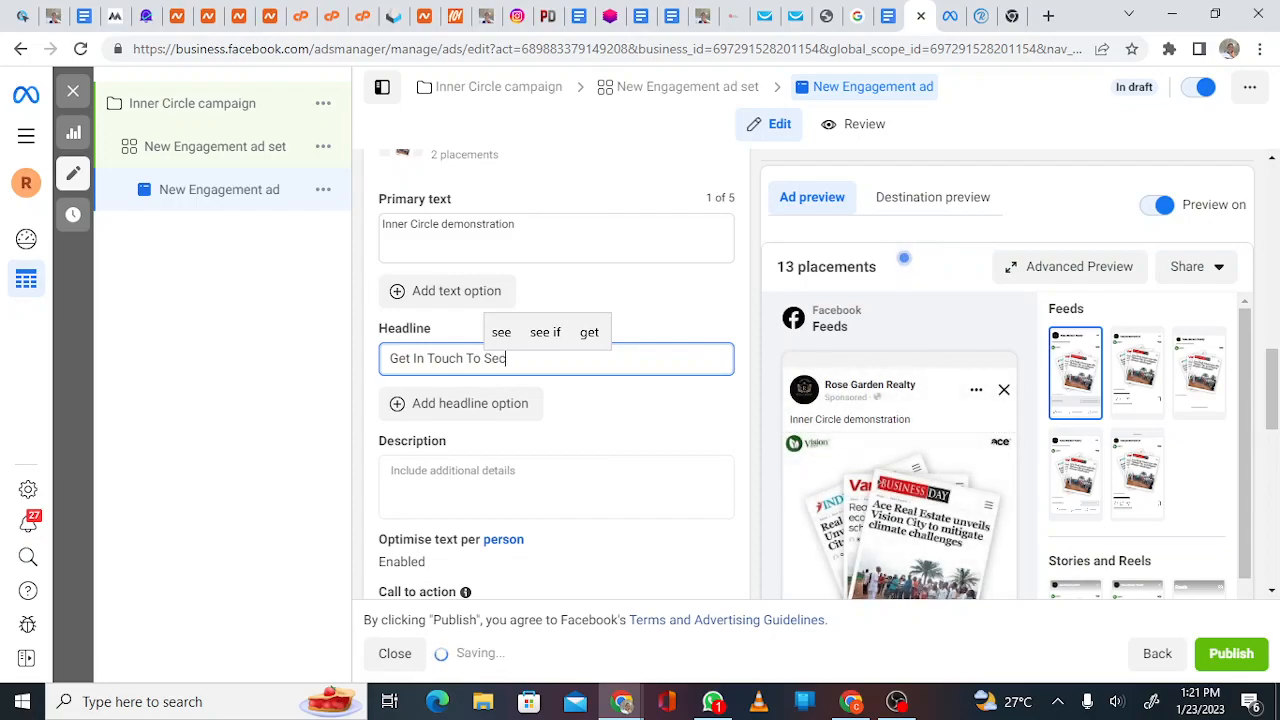
type("ue")
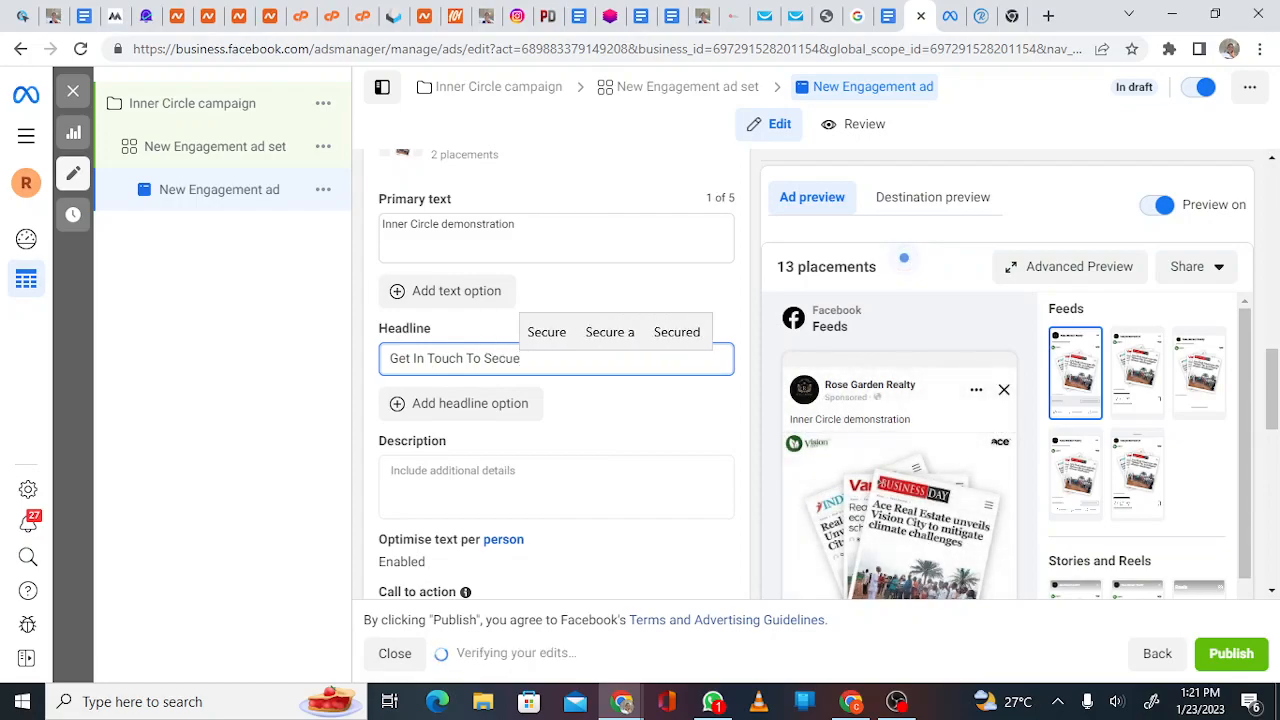
type(" Youe")
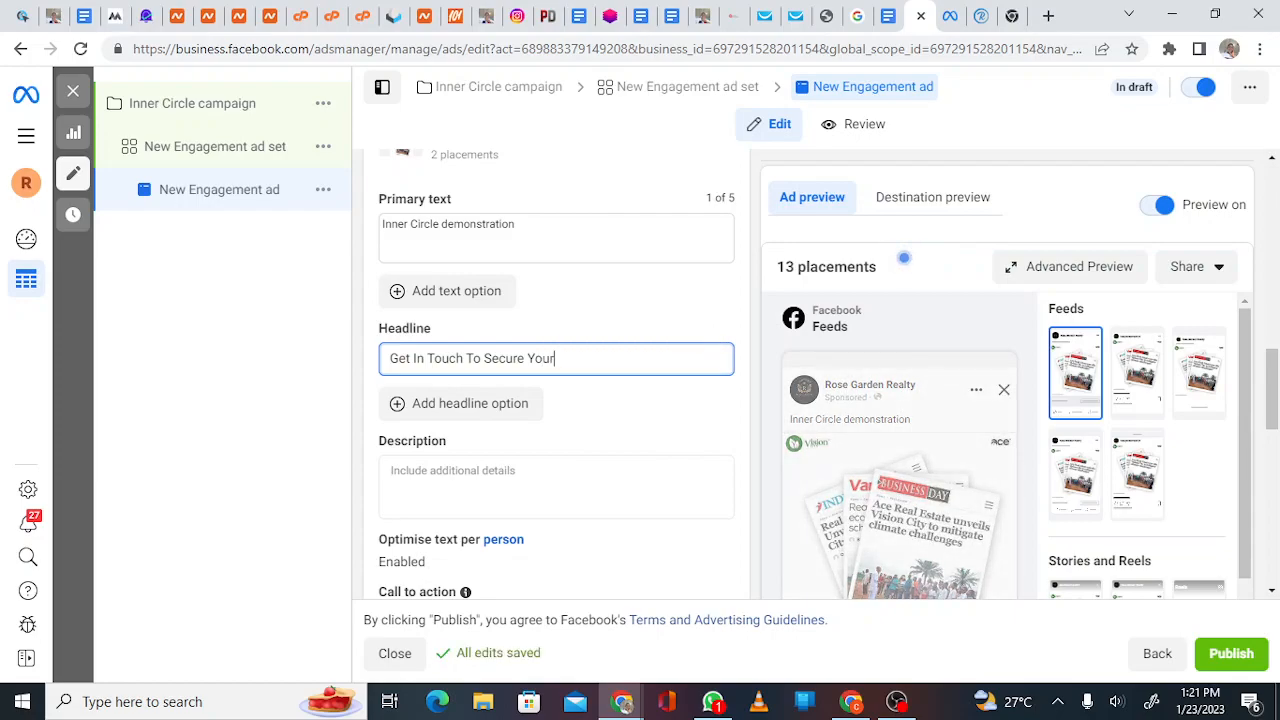
type(" Unit")
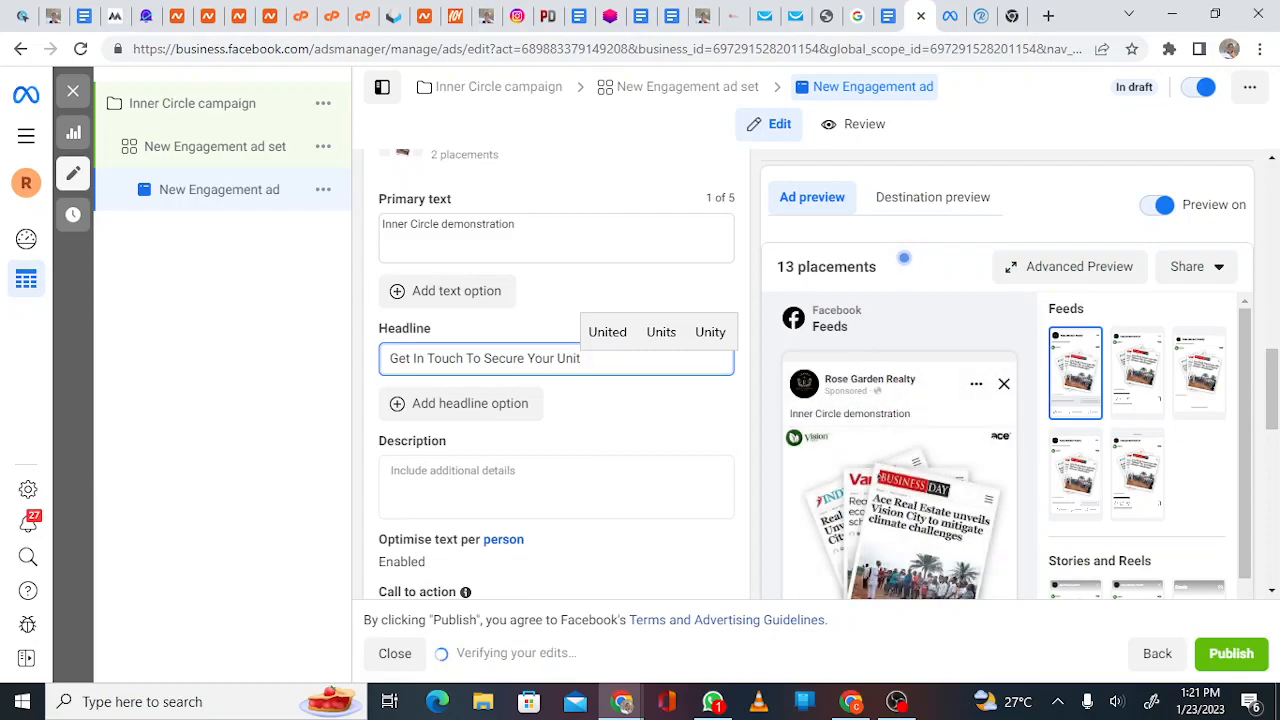
View the ad's call-to-action options, keeping Send WhatsApp Message
scroll(556, 375, "down", 1)
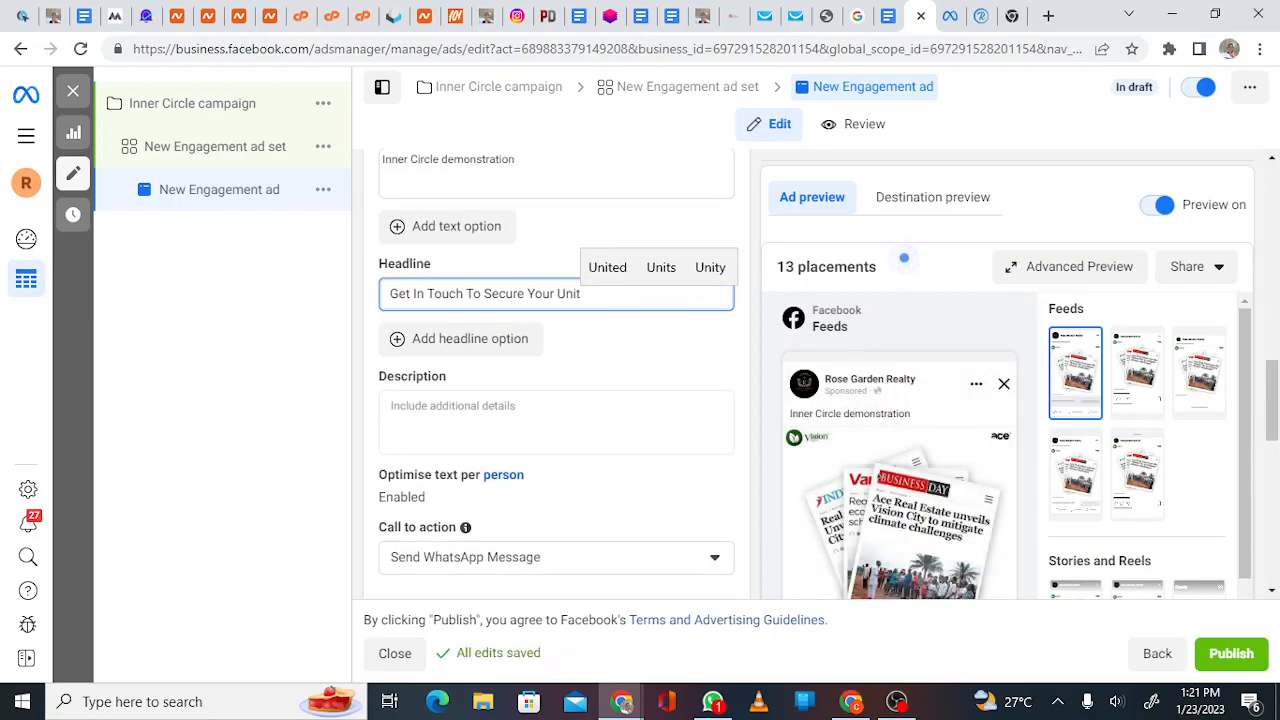
scroll(556, 375, "down", 1)
scroll(556, 375, "down", 1)
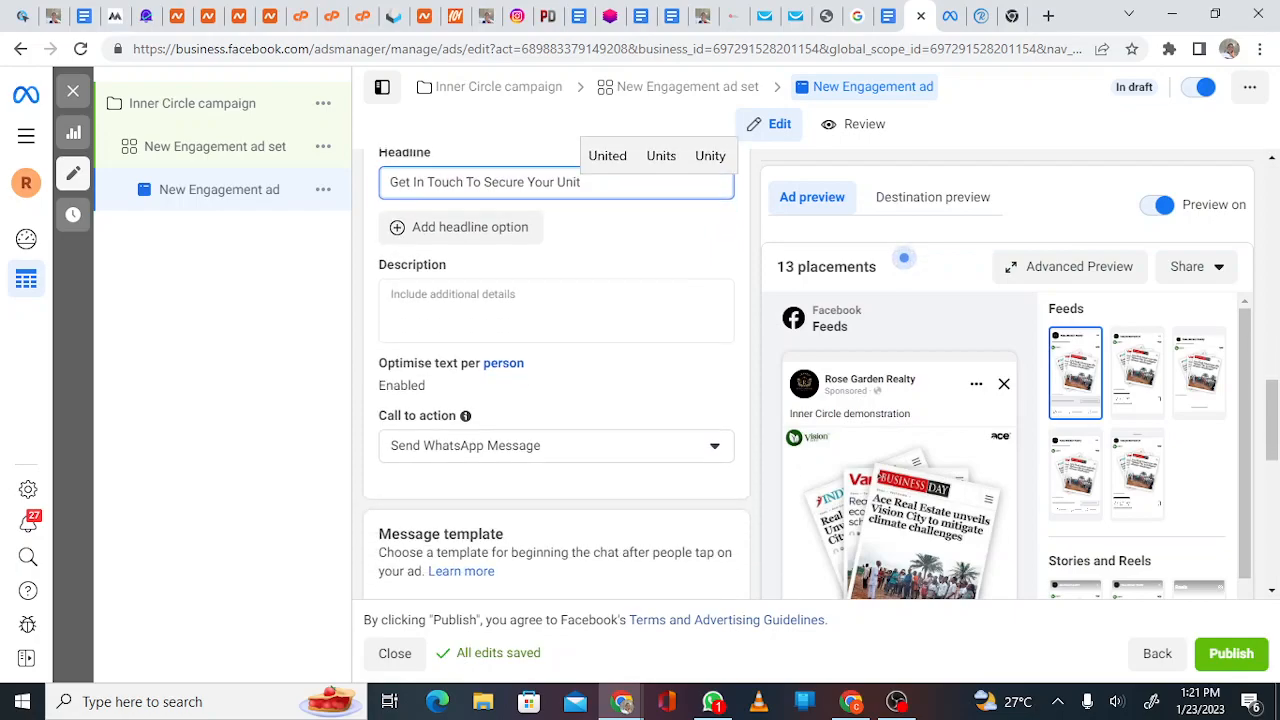
scroll(556, 375, "down", 1)
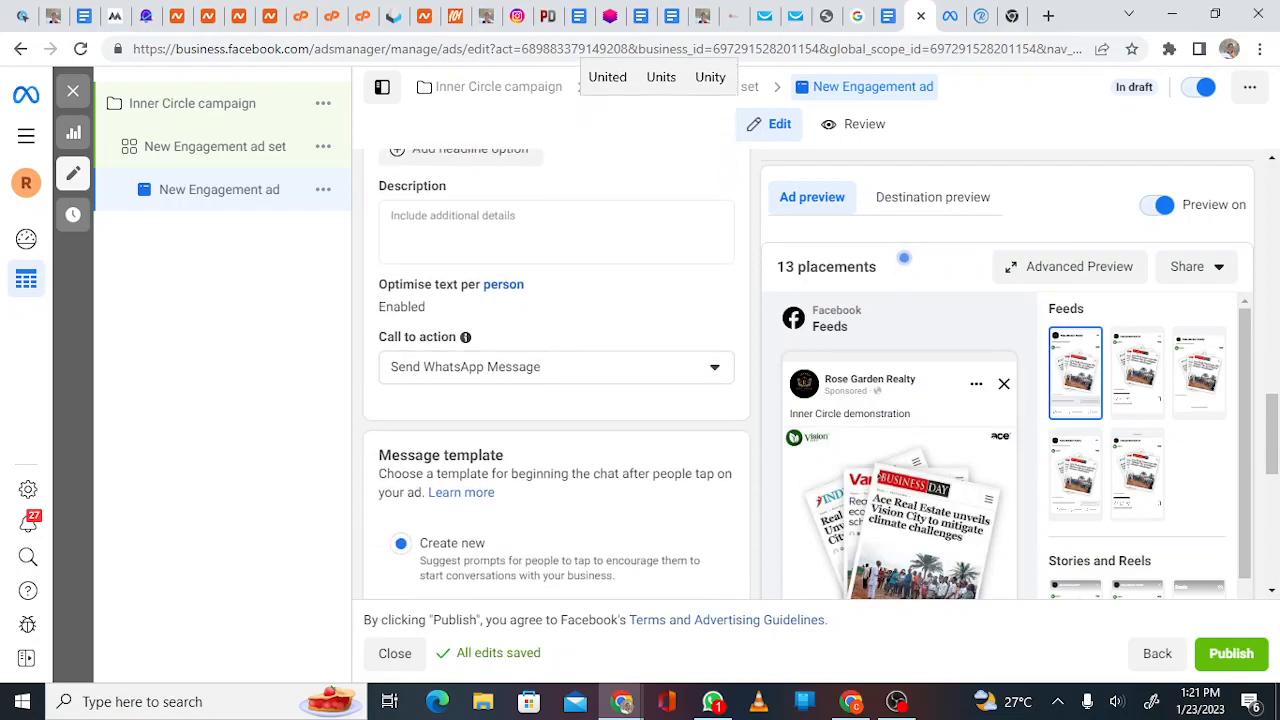
scroll(556, 375, "down", 1)
left_click(556, 340)
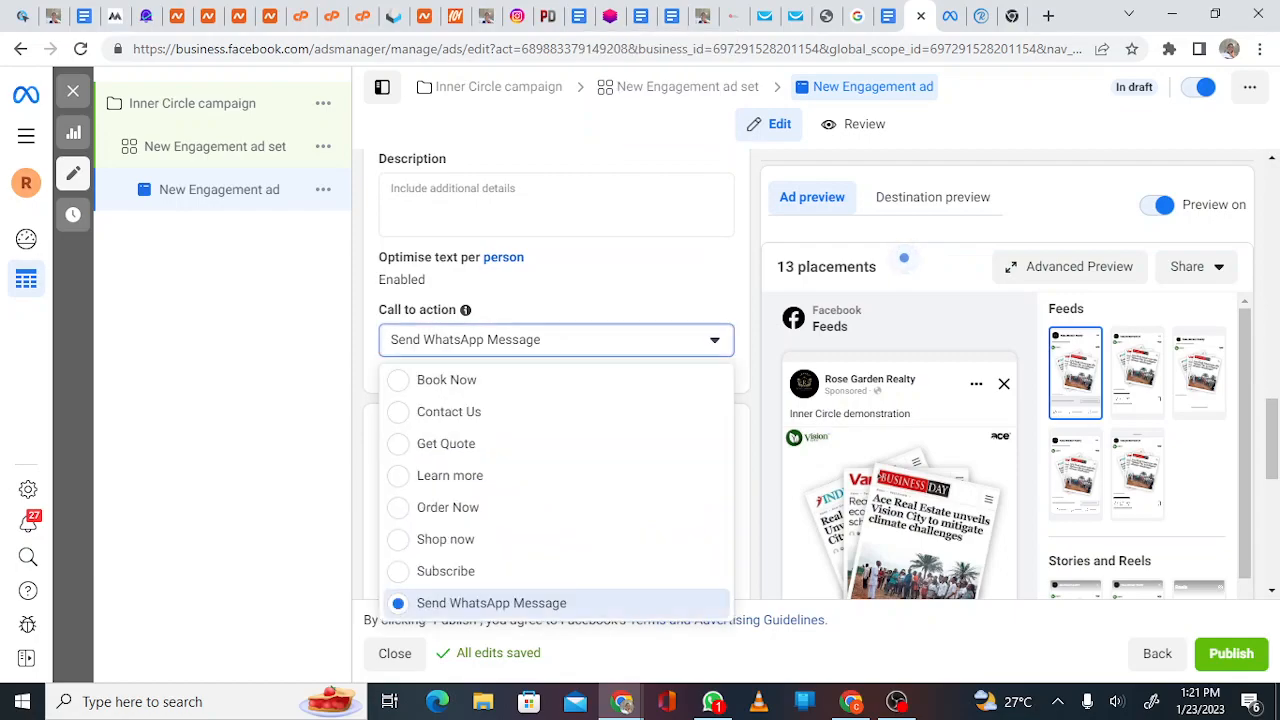
key("Escape")
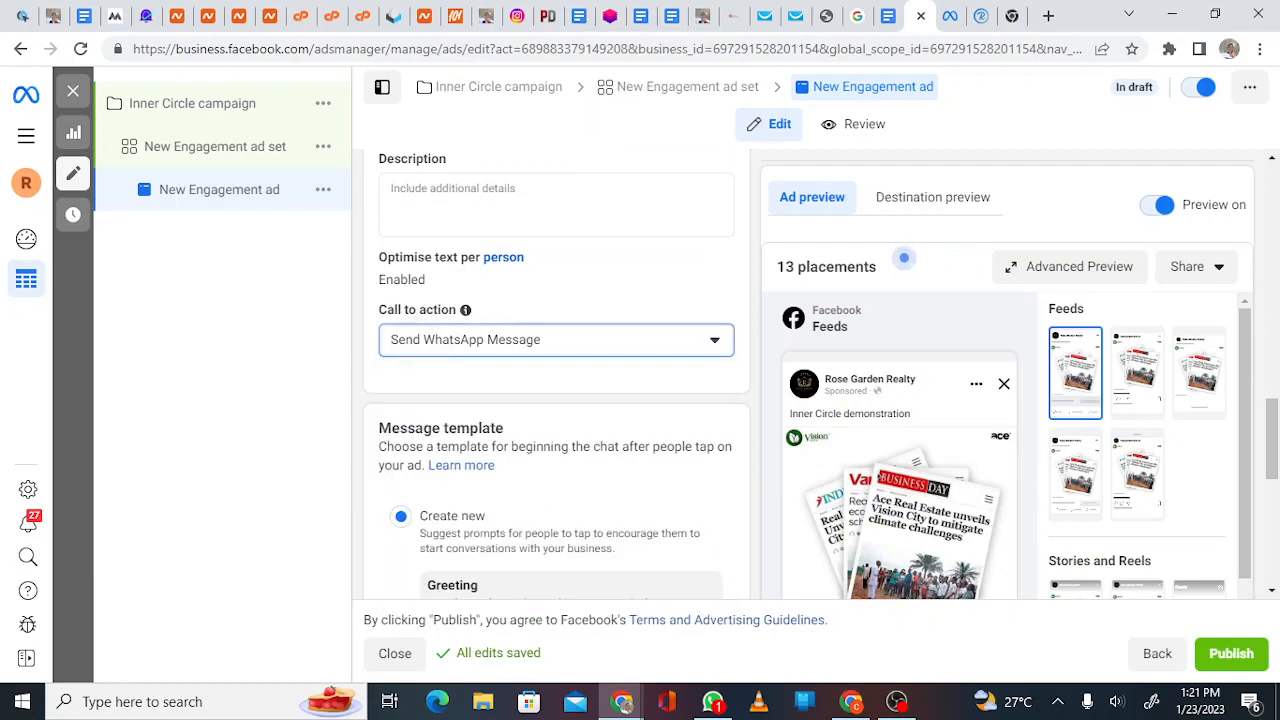
Review the ad's message template and tracking settings
scroll(903, 258, "down", 3)
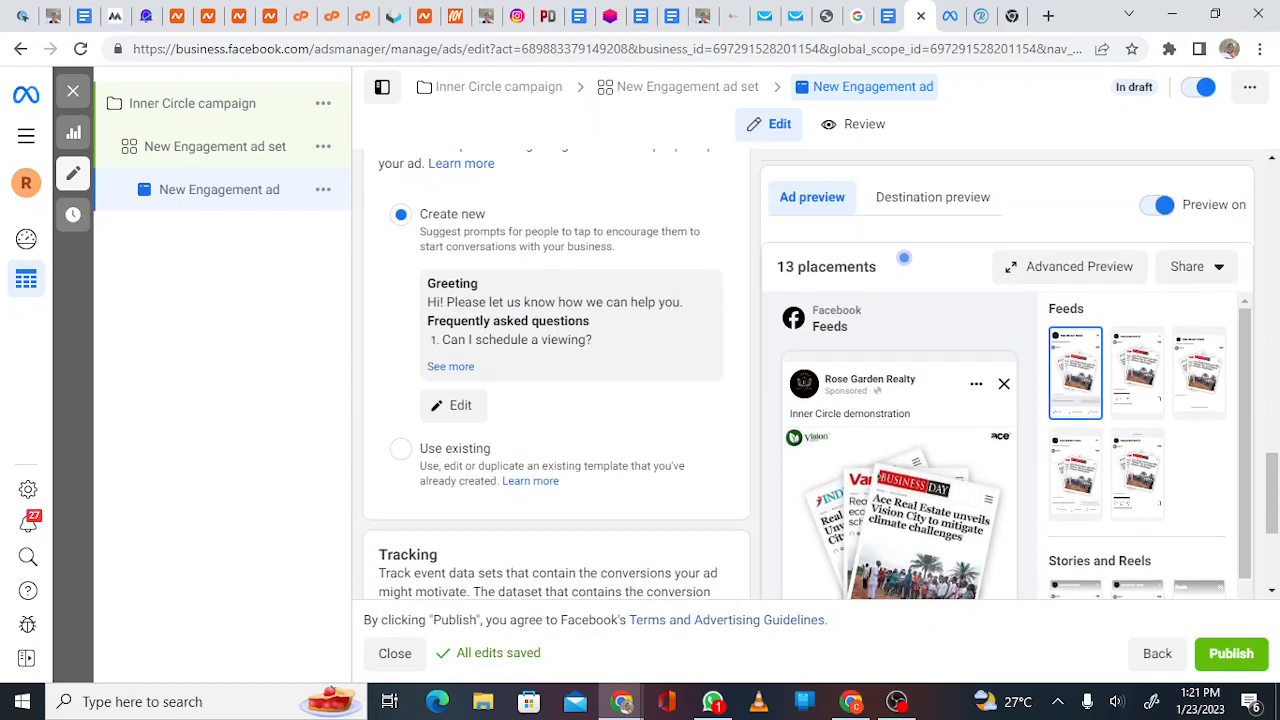
scroll(903, 258, "up", 1)
scroll(903, 258, "down", 4)
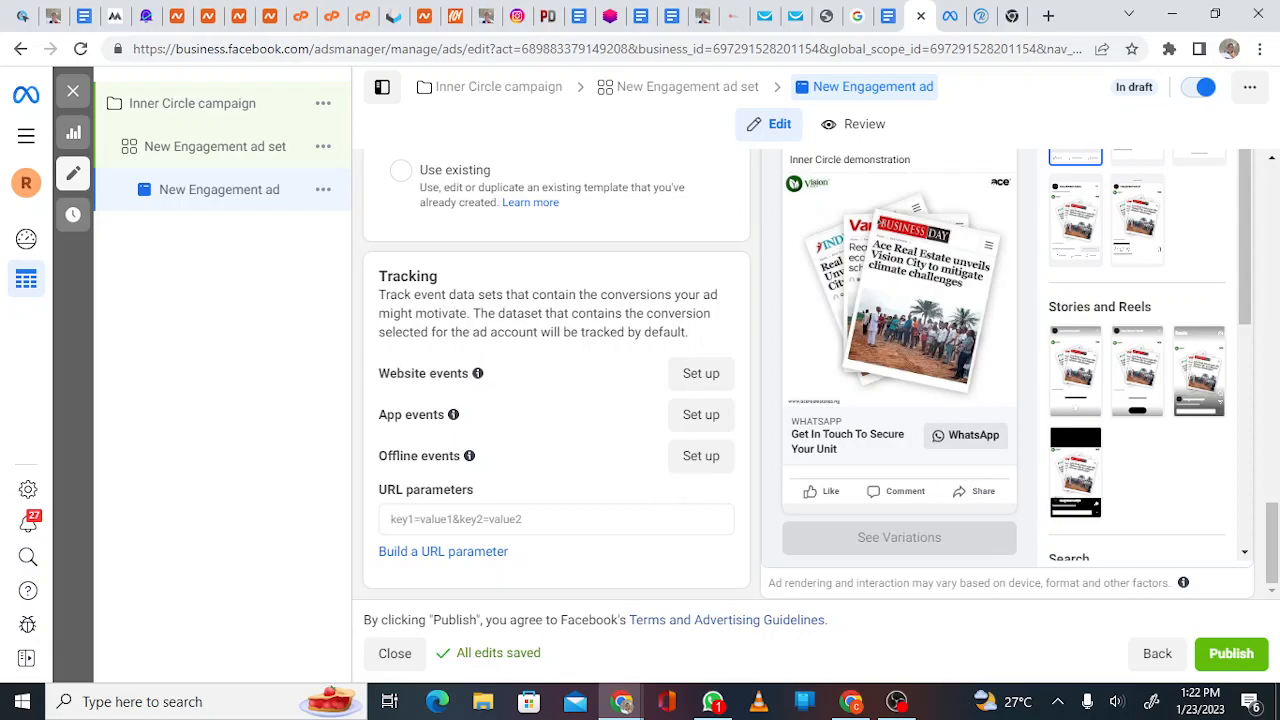
scroll(904, 258, "up", 10)
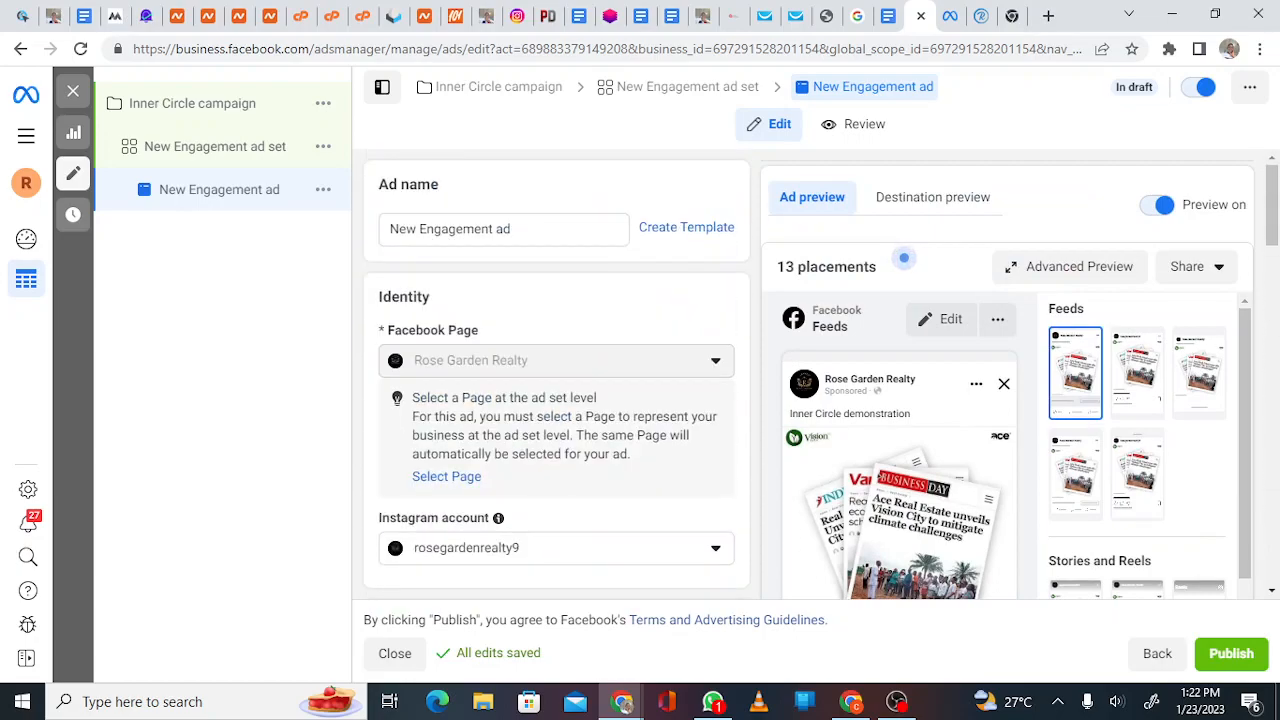
Open the Inner Circle campaign's settings and examine the special ad categories, campaign details, A/B test and Advantage campaign budget
left_click(186, 103)
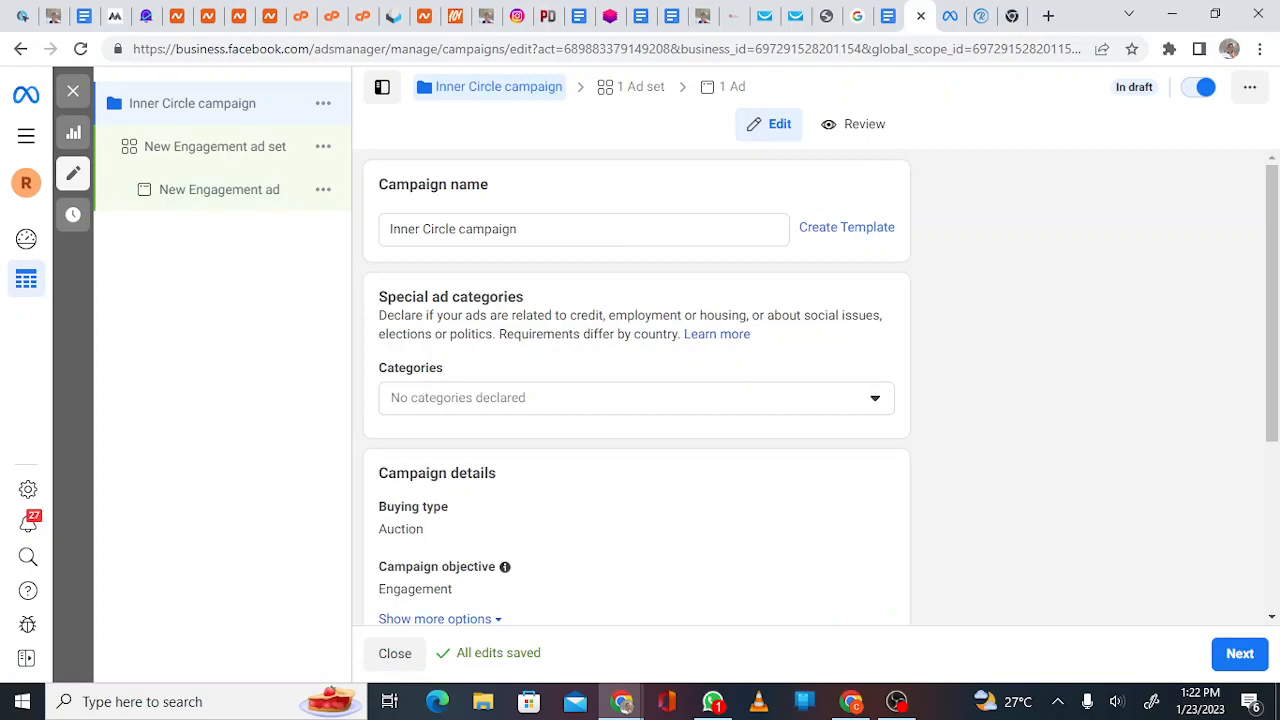
scroll(636, 390, "down", 3)
scroll(636, 390, "up", 3)
left_click(512, 400)
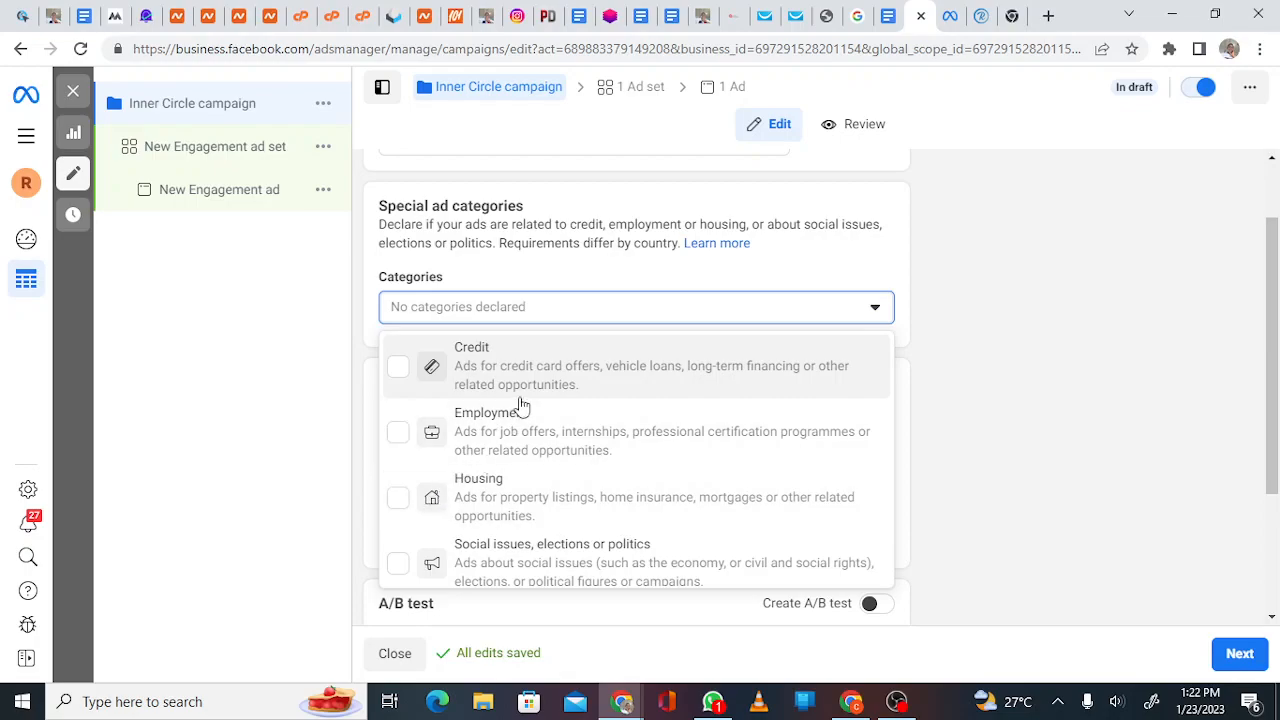
left_click(563, 282)
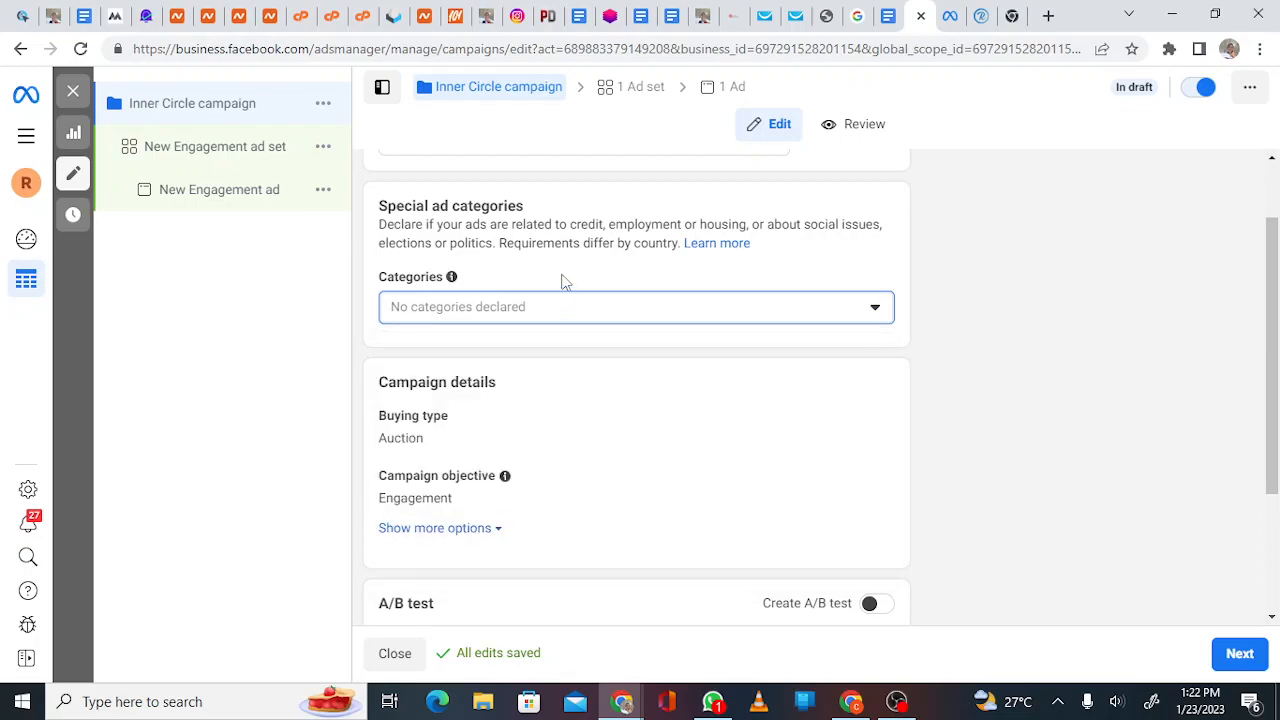
scroll(563, 282, "up", 1)
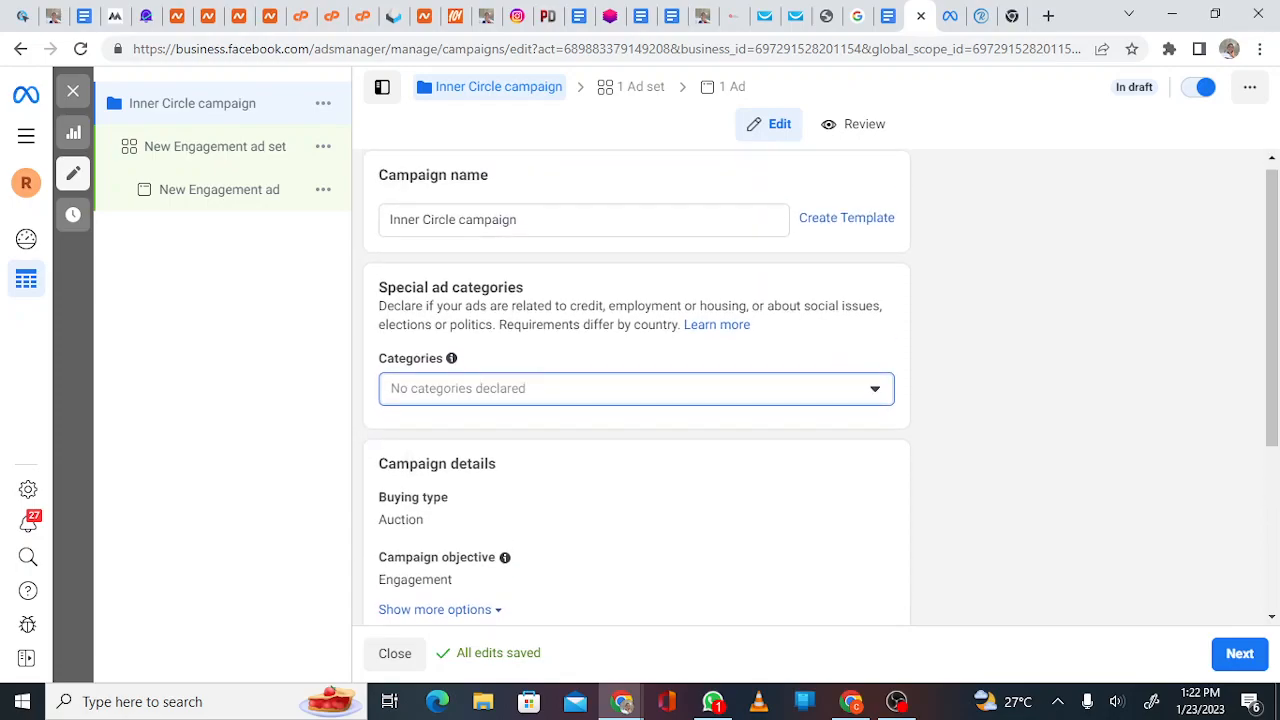
scroll(820, 383, "down", 1)
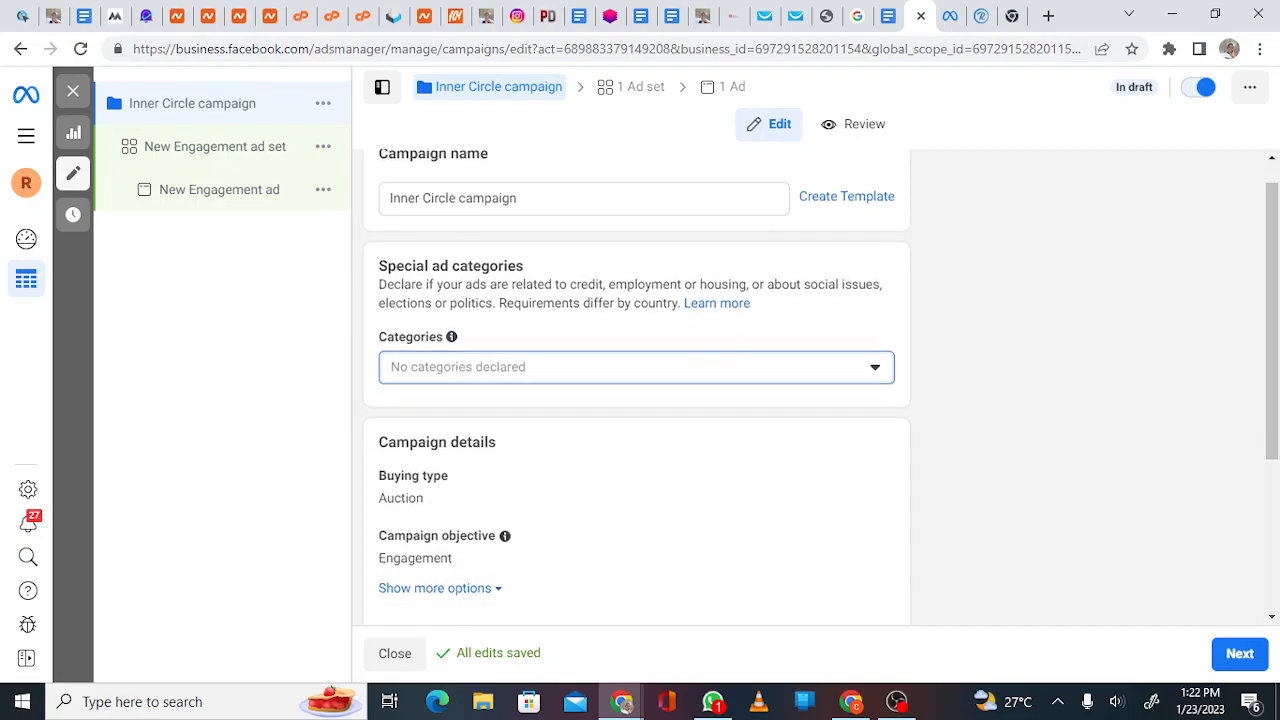
scroll(820, 383, "down", 1)
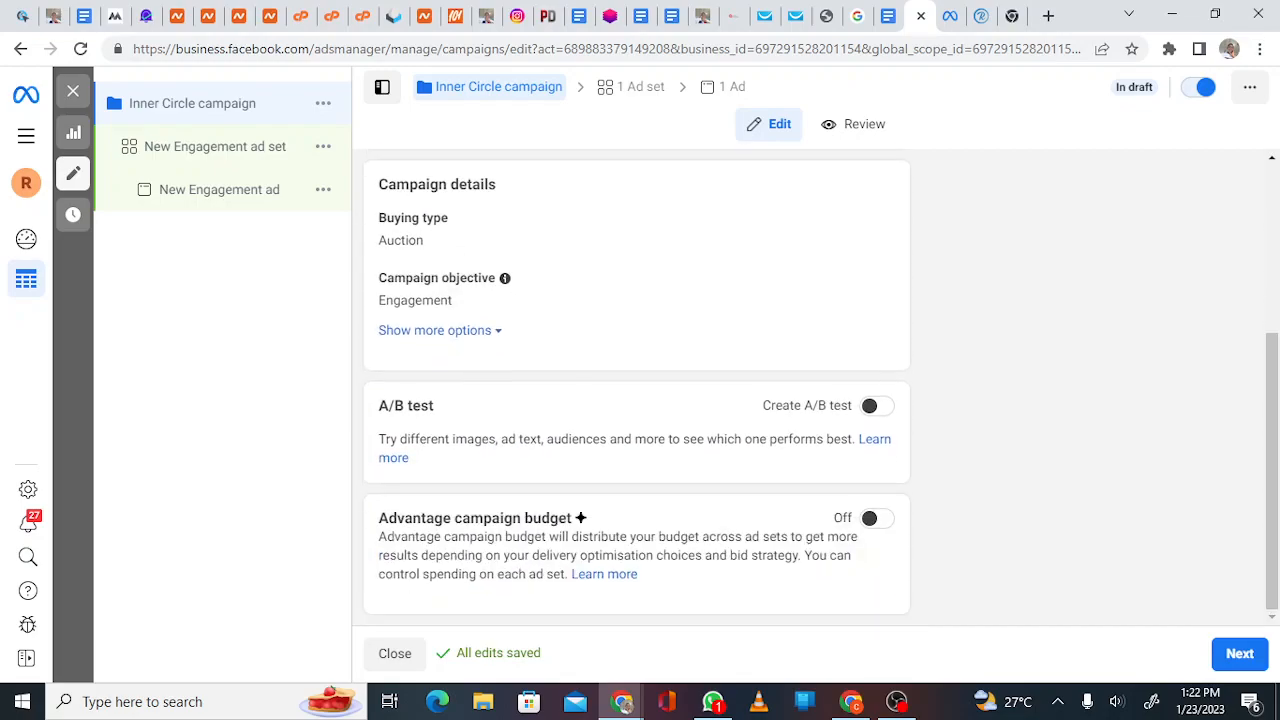
Open the New Engagement ad set and examine its messaging destination, budget, schedule, audience locations and detailed targeting
left_click(189, 146)
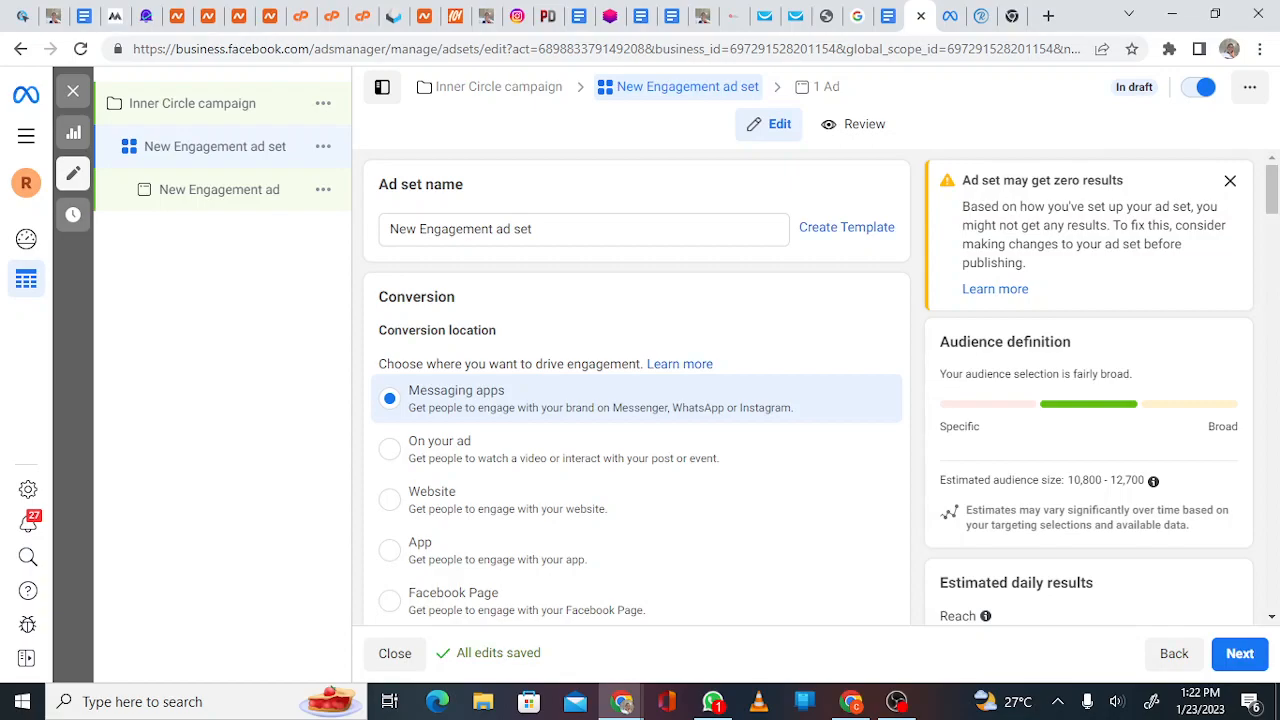
scroll(636, 400, "down", 8)
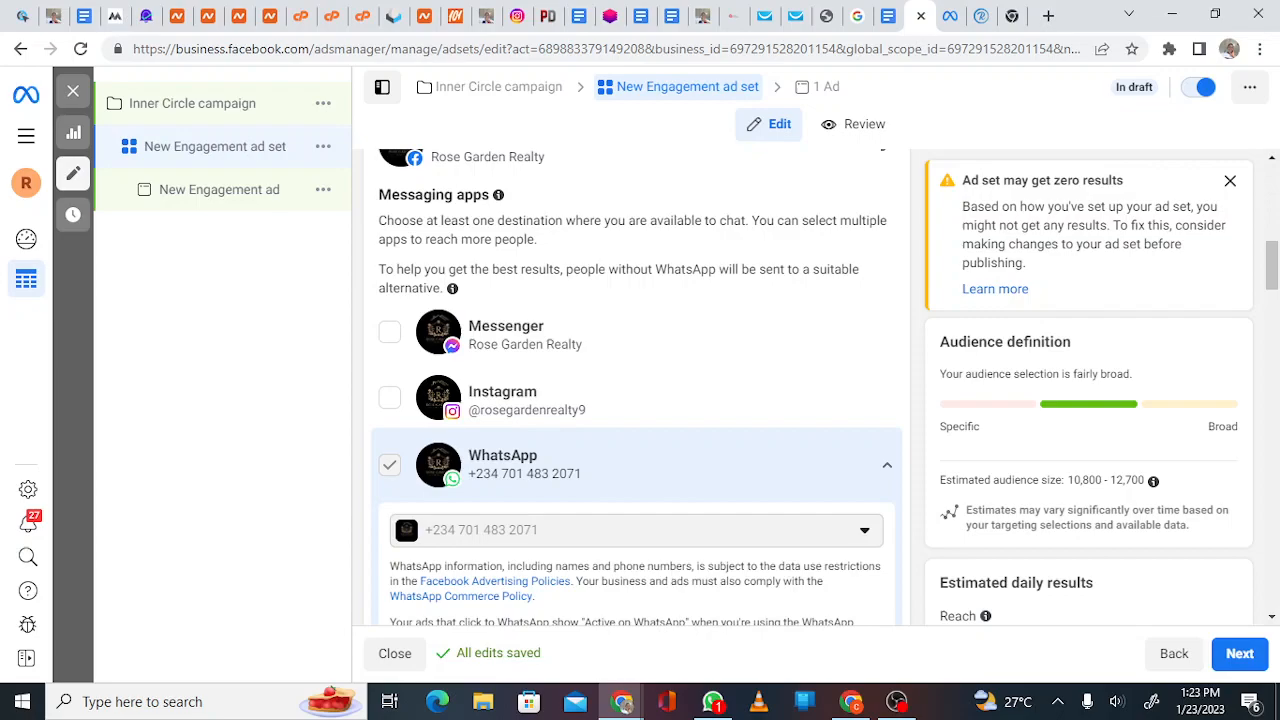
scroll(636, 400, "down", 6)
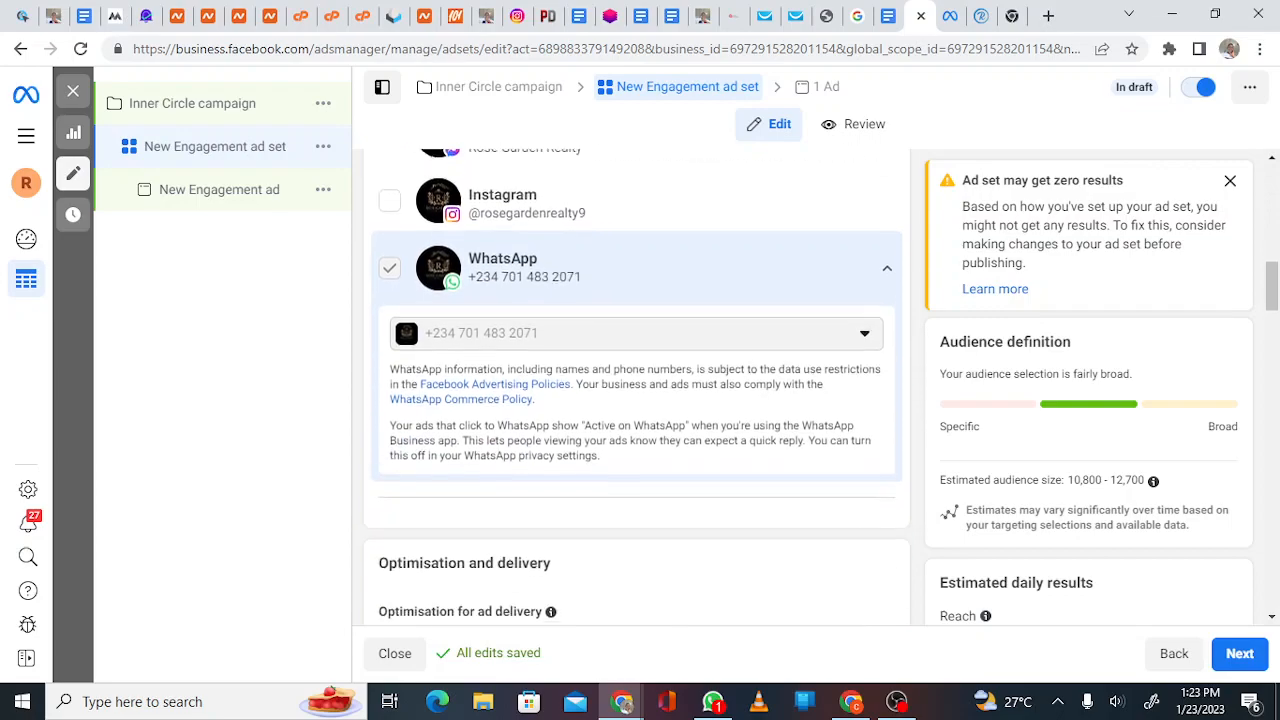
scroll(636, 400, "down", 1)
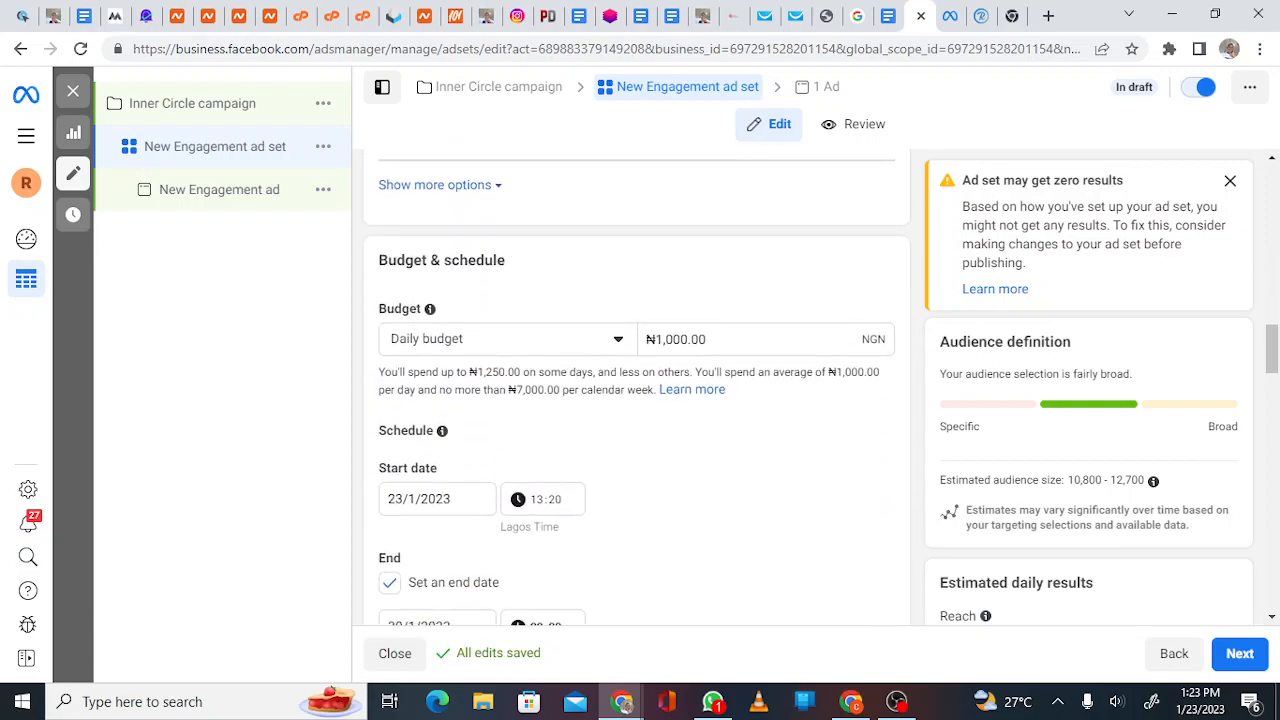
scroll(636, 400, "down", 3)
scroll(636, 400, "down", 1)
scroll(636, 400, "up", 2)
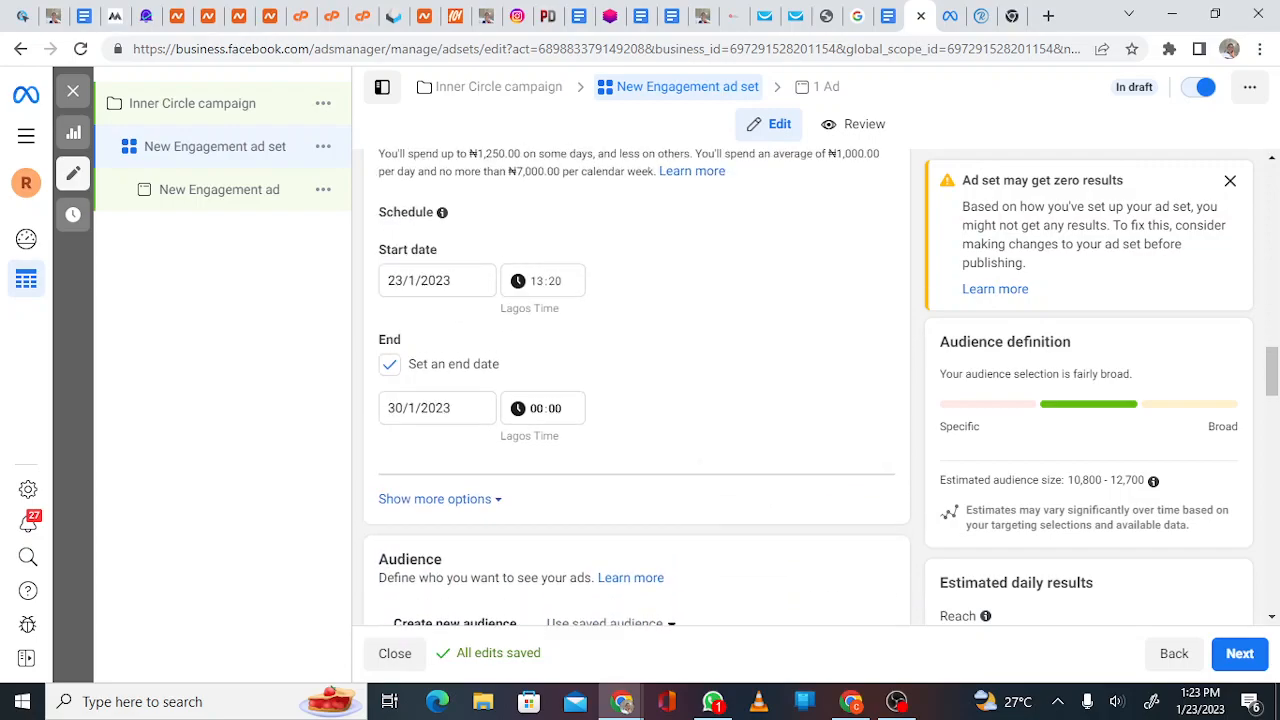
scroll(636, 400, "down", 4)
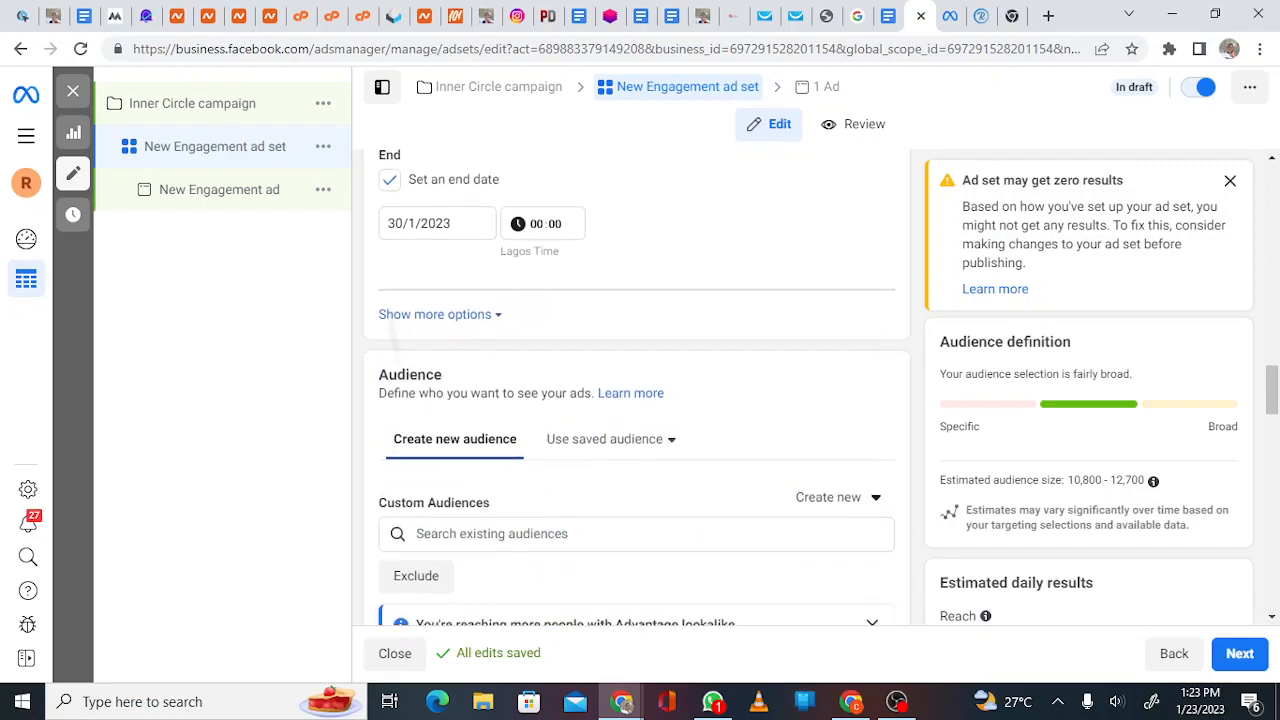
scroll(636, 400, "down", 7)
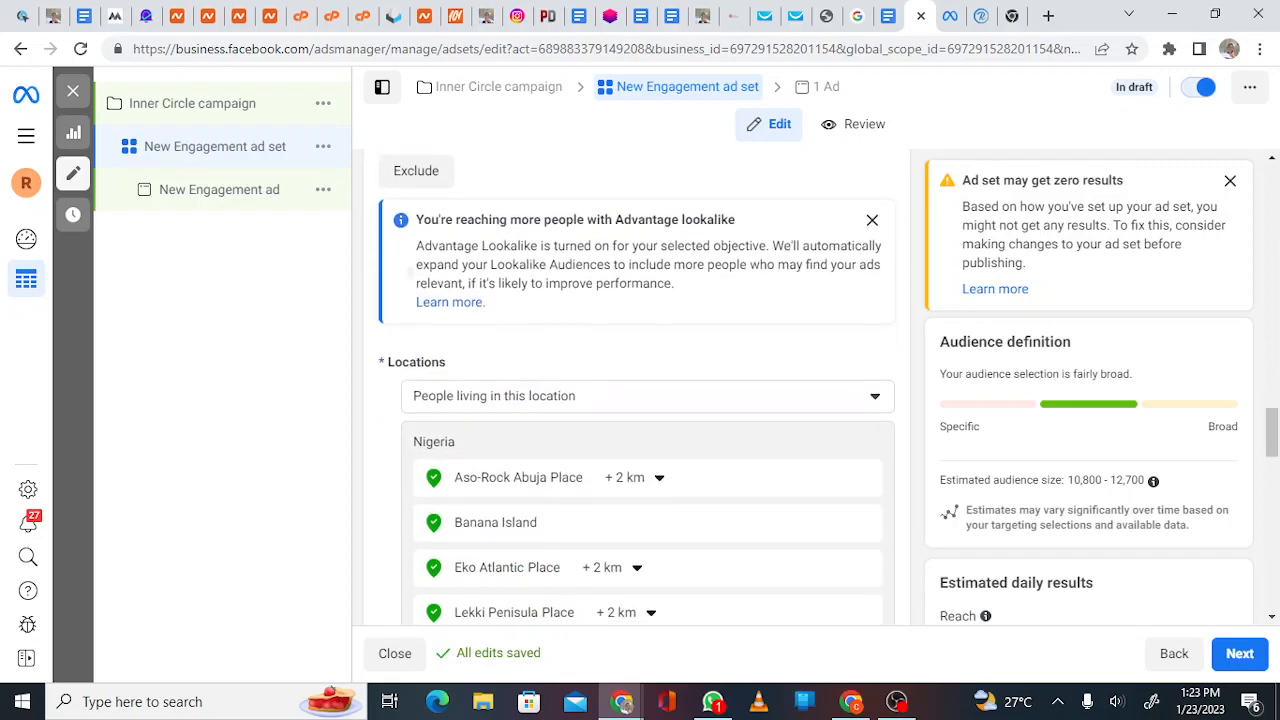
scroll(636, 400, "down", 7)
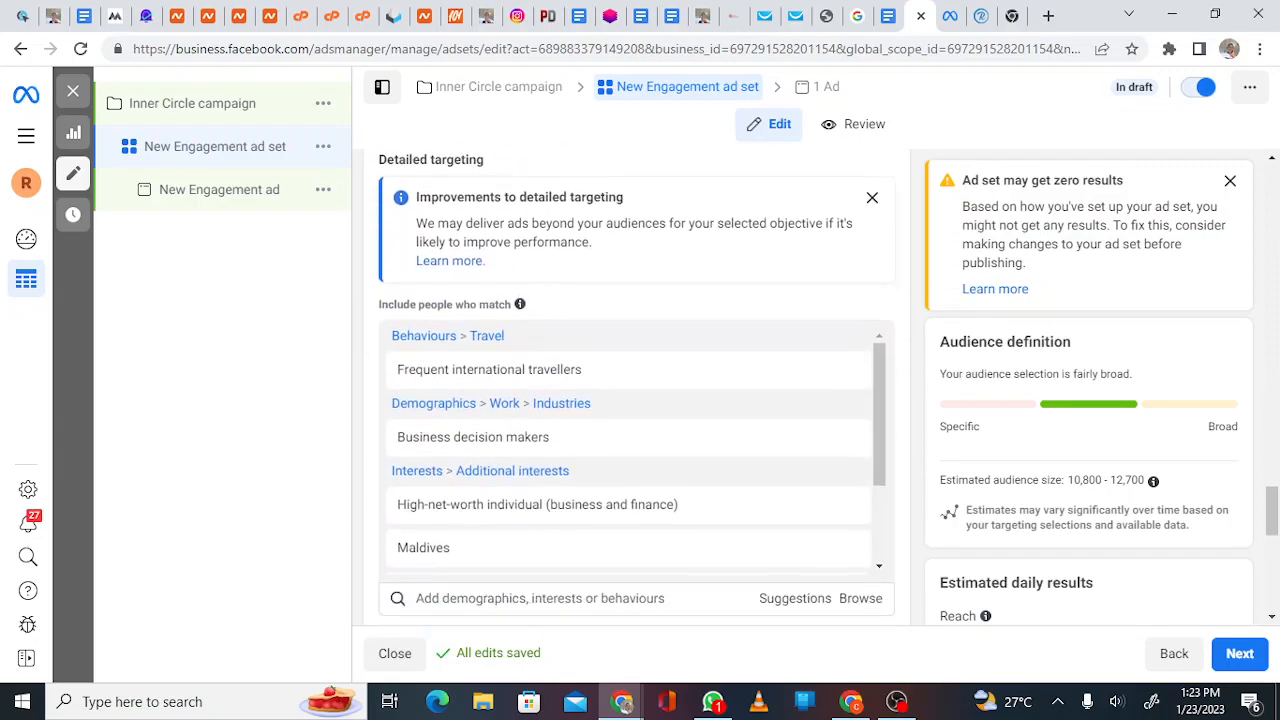
Check the New Engagement ad's identity and texts, publish it with its campaign and ad set, and dismiss the notification
left_click(194, 194)
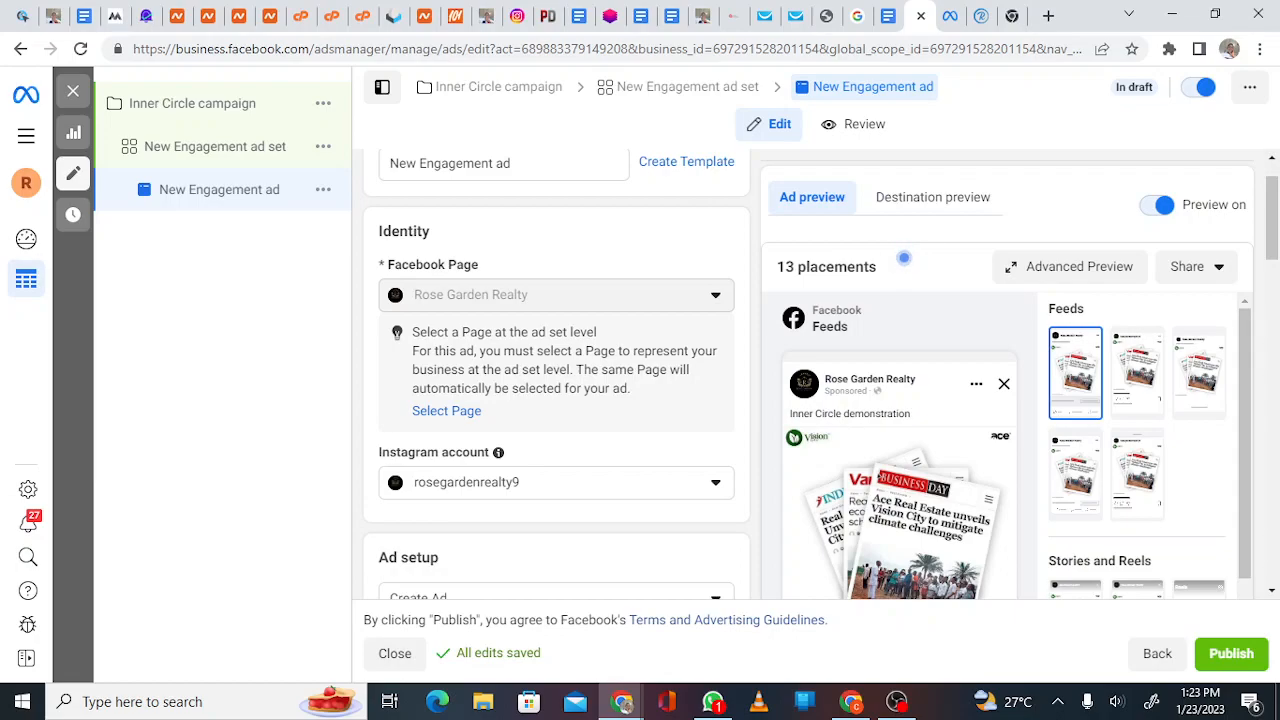
scroll(556, 380, "down", 10)
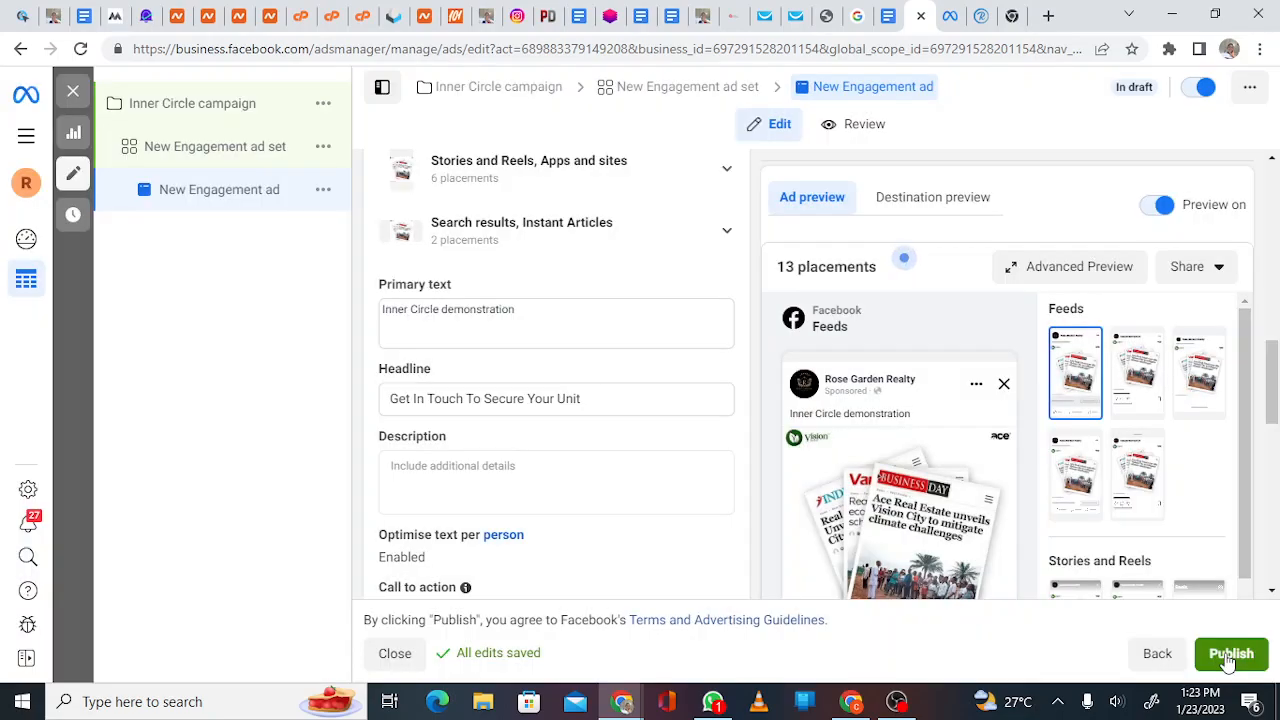
left_click(1227, 658)
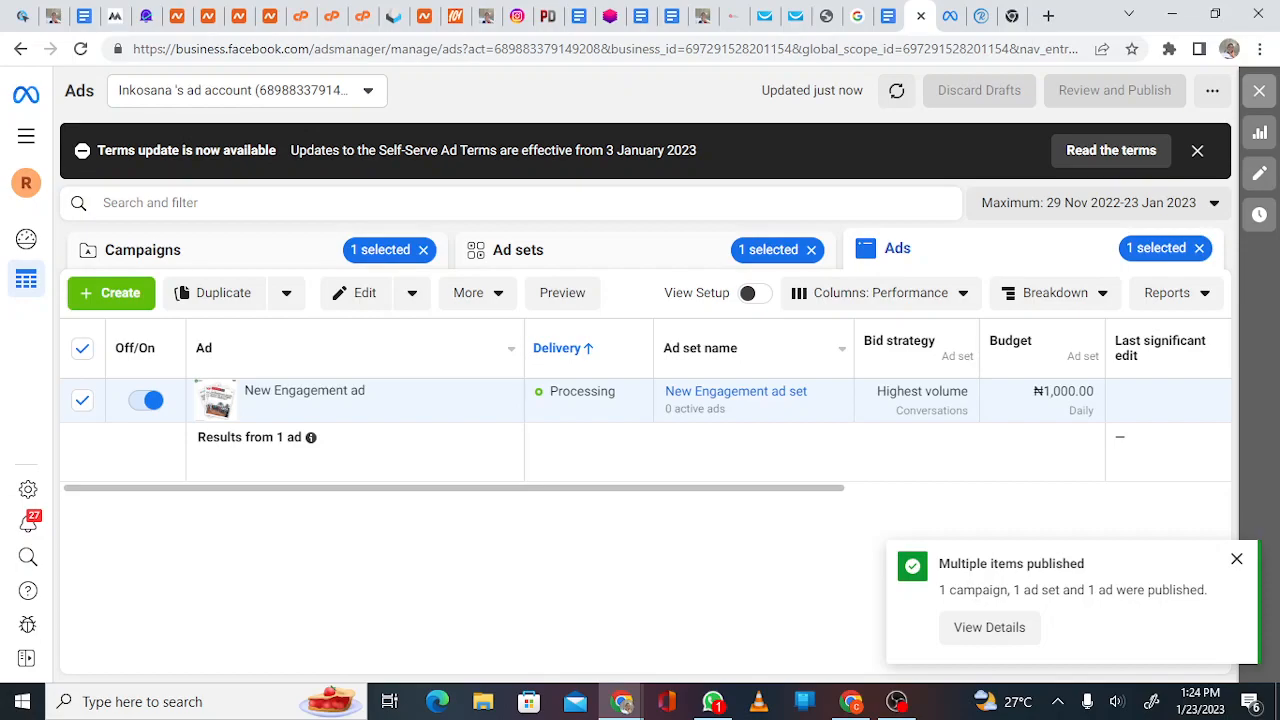
left_click(1237, 559)
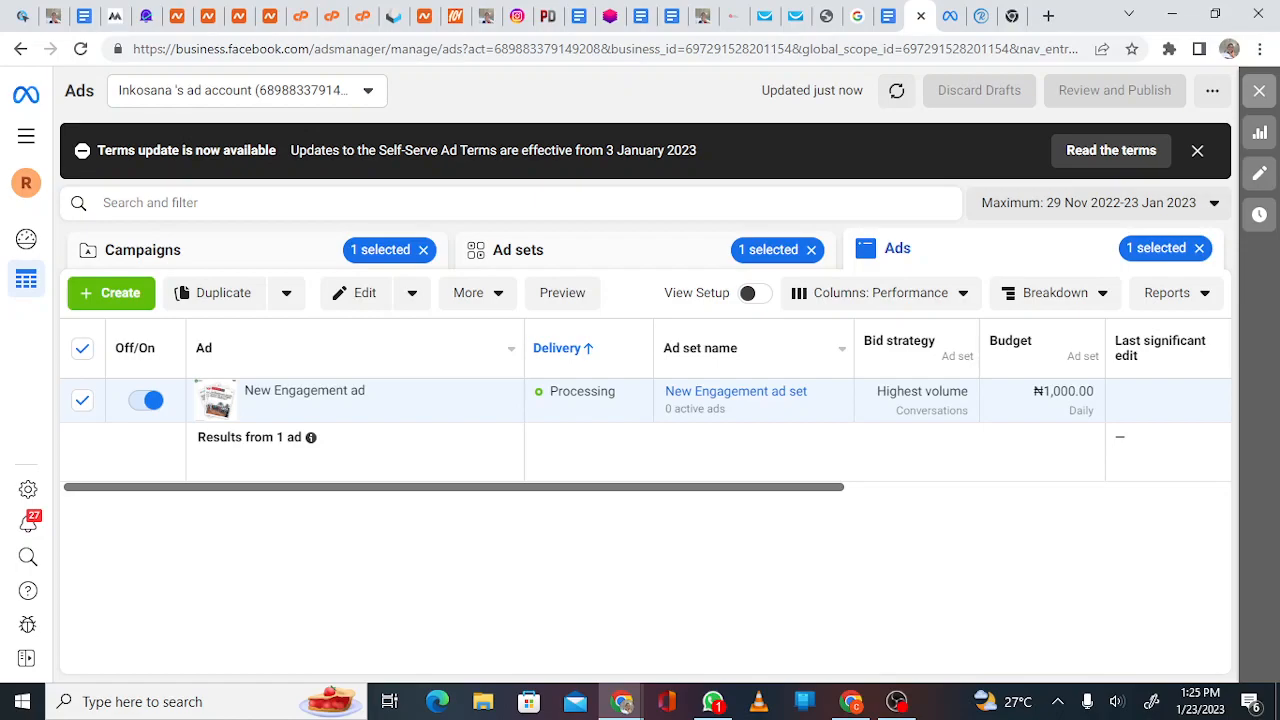
left_click(897, 702)
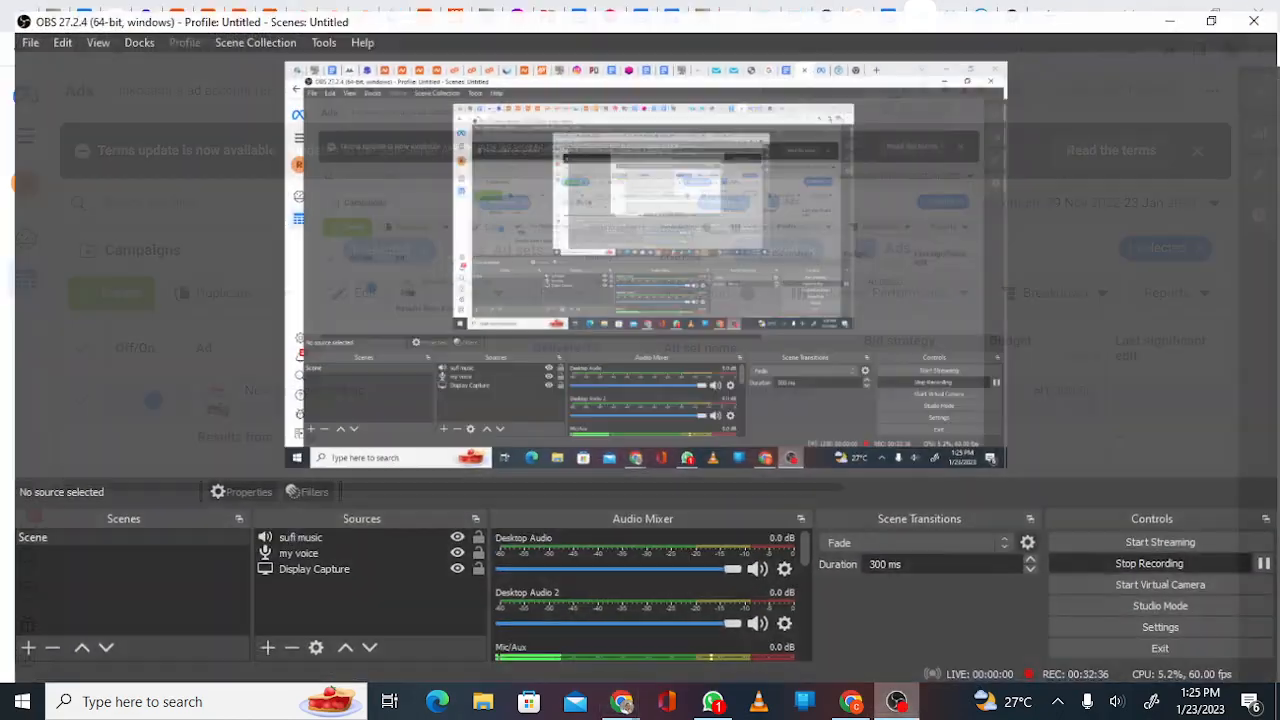